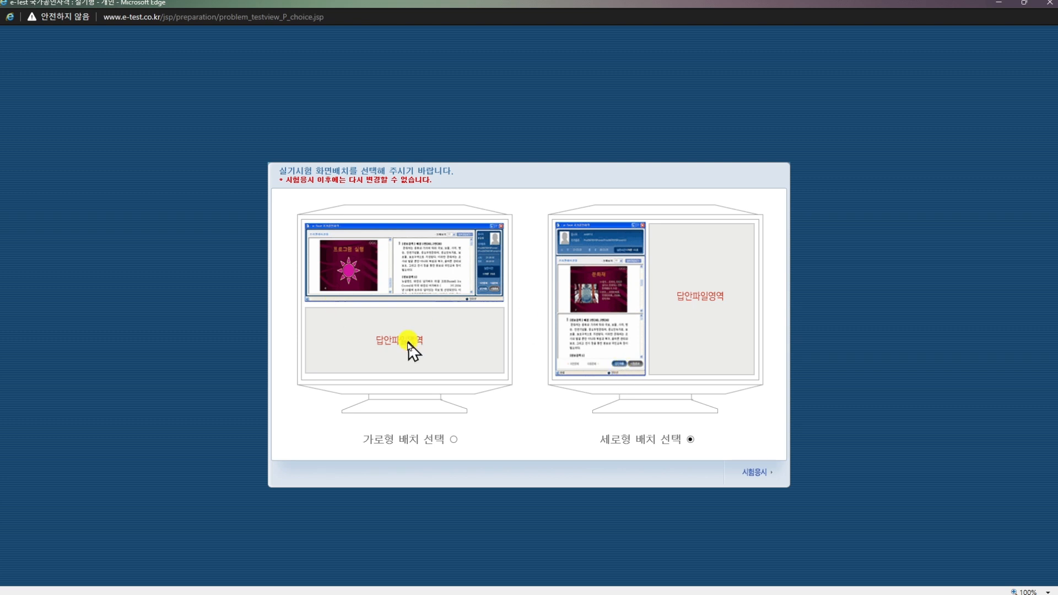
# Step: Pick the vertical (세로형) side-by-side layout and start the Excel practical exam
pyautogui.click(456, 445)
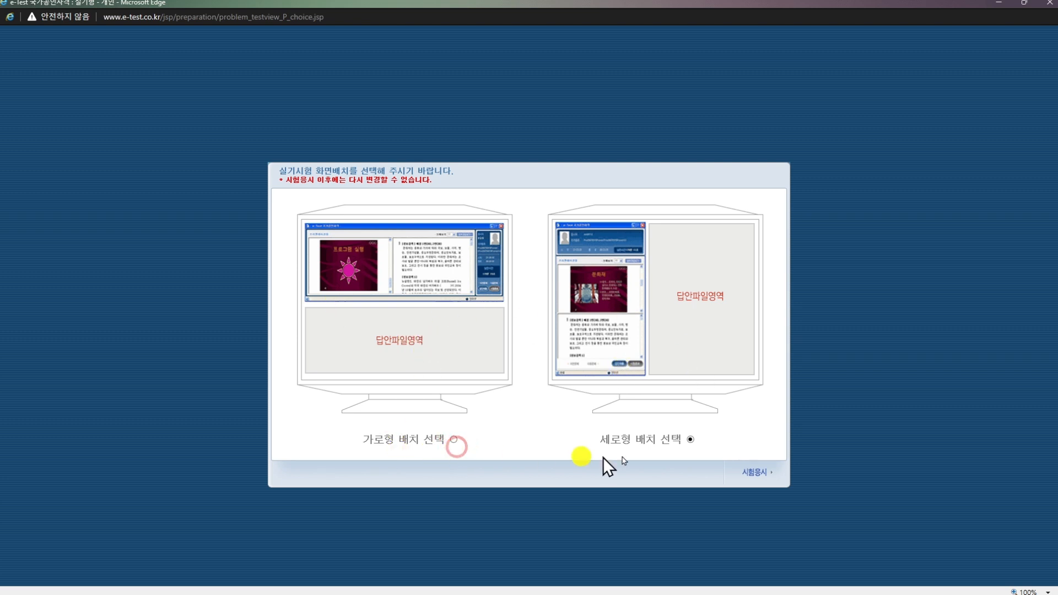
pyautogui.click(688, 446)
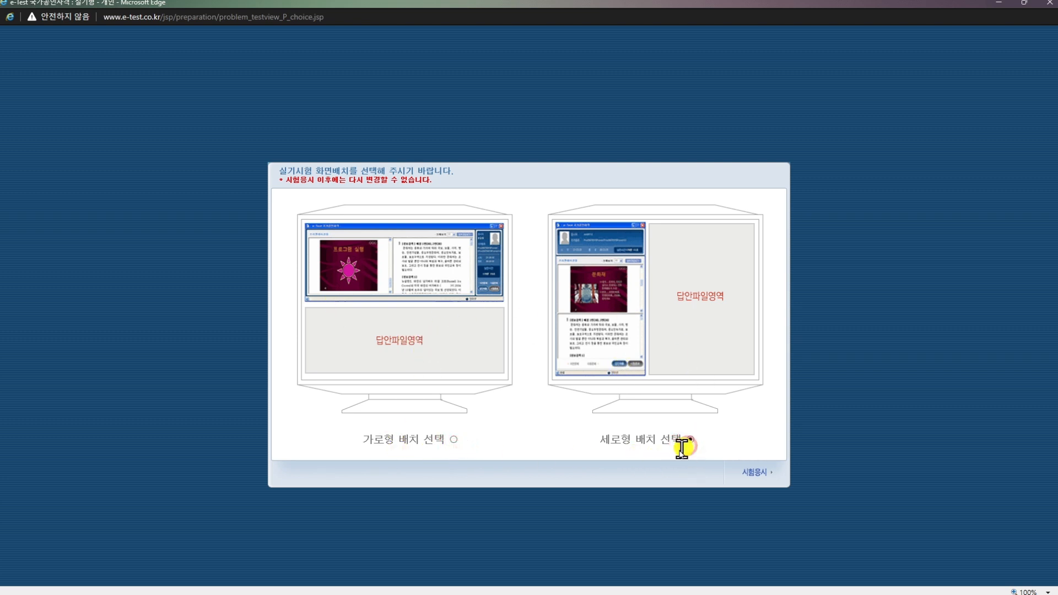
pyautogui.click(760, 474)
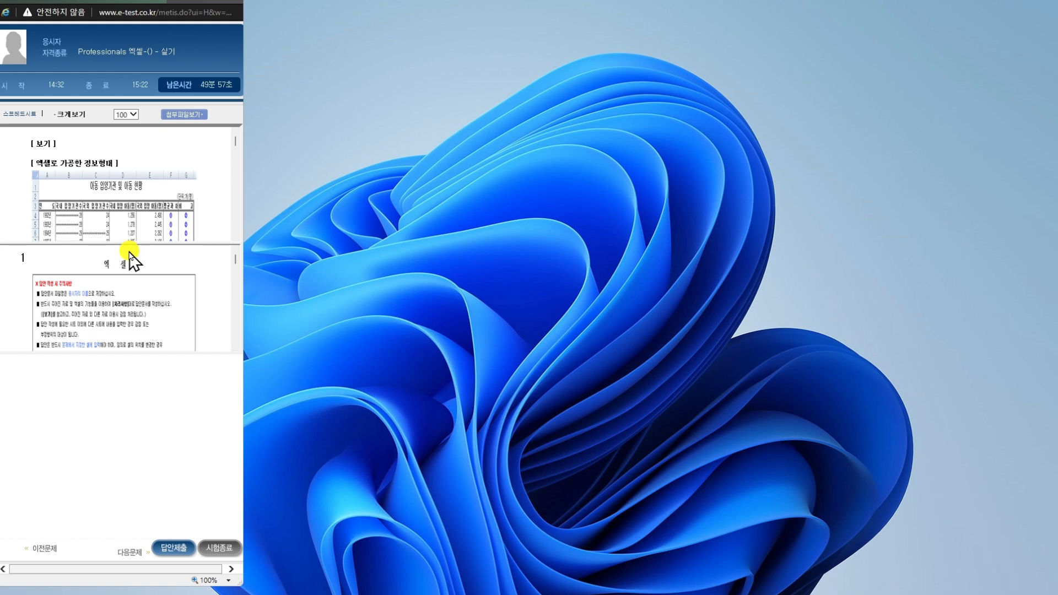
# Step: Save the attachment epex841(d).zip to the desktop via Save As, then close the viewer
pyautogui.click(188, 117)
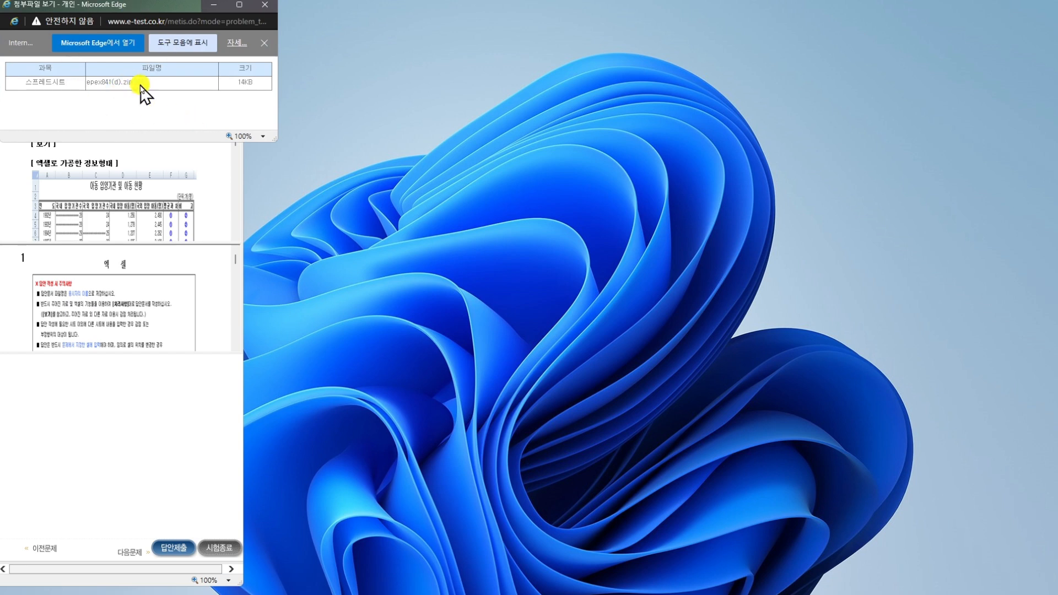
pyautogui.click(119, 83)
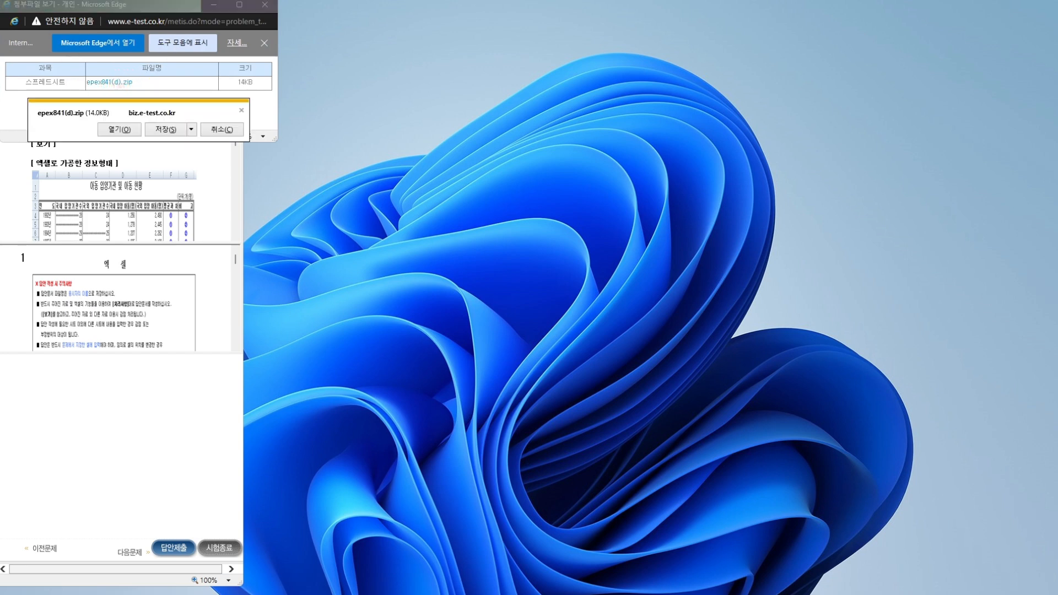
pyautogui.click(191, 129)
pyautogui.click(216, 159)
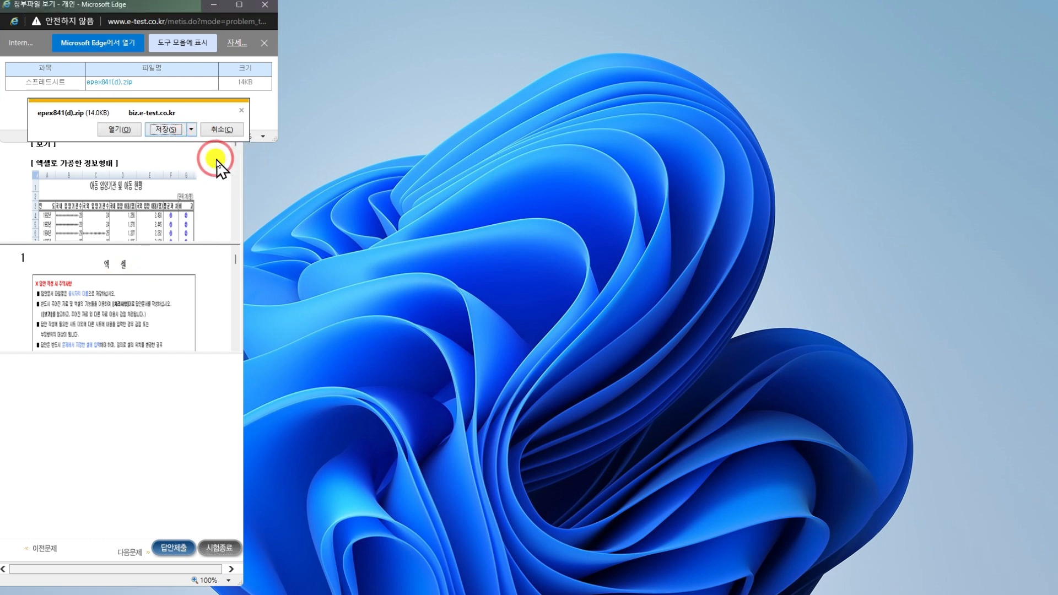
pyautogui.click(355, 245)
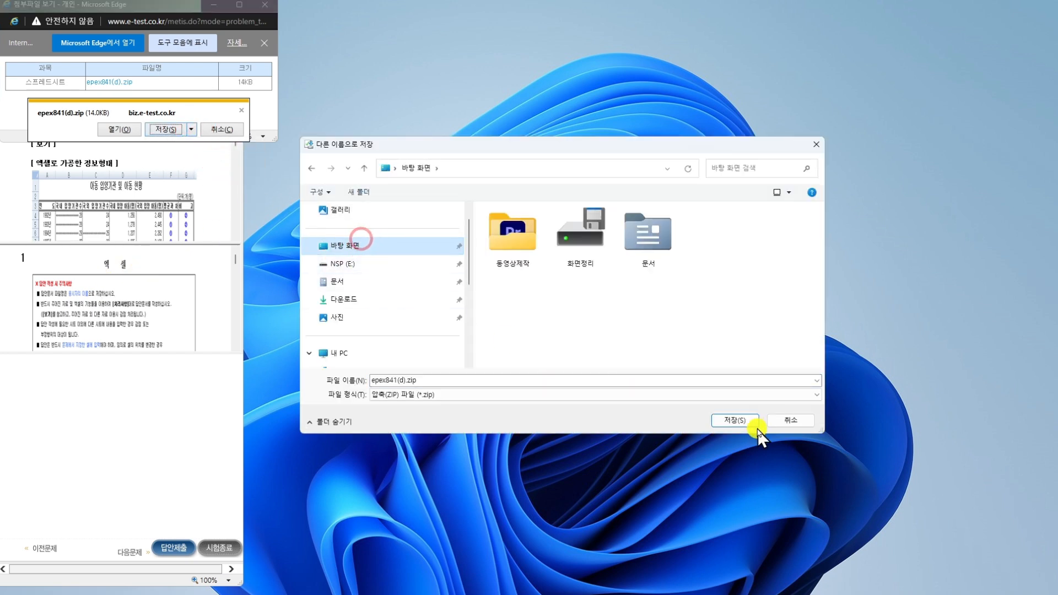
pyautogui.click(734, 420)
pyautogui.click(241, 107)
pyautogui.click(264, 7)
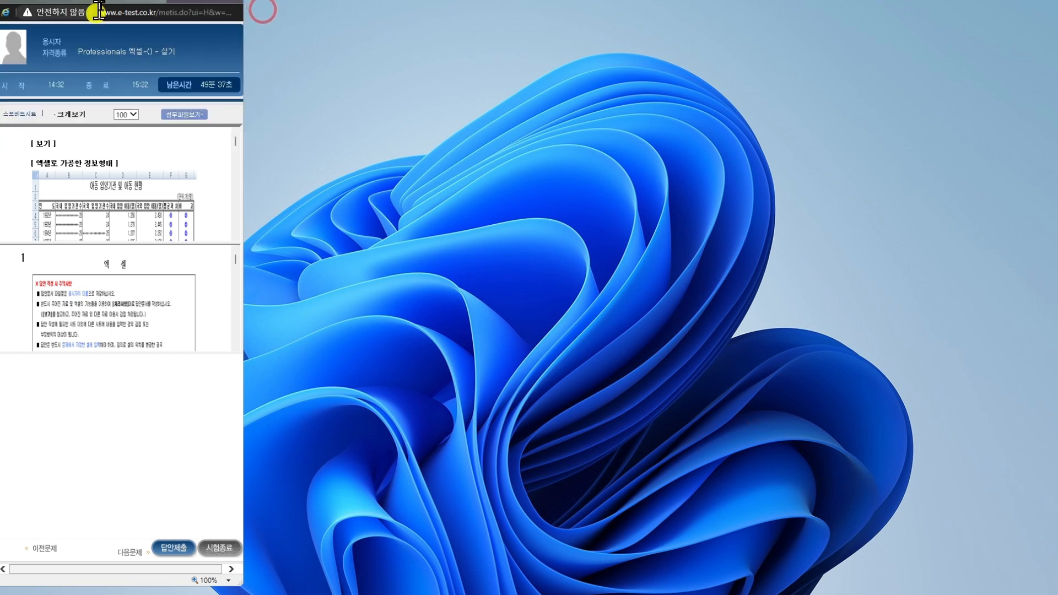
# Step: Rearrange the exam window so the ZIP icon sits uncovered at the desktop's top
pyautogui.moveTo(132, 1); pyautogui.dragTo(137, 104)
pyautogui.moveTo(28, 19); pyautogui.dragTo(439, 130)
pyautogui.moveTo(104, 112); pyautogui.dragTo(92, 15)
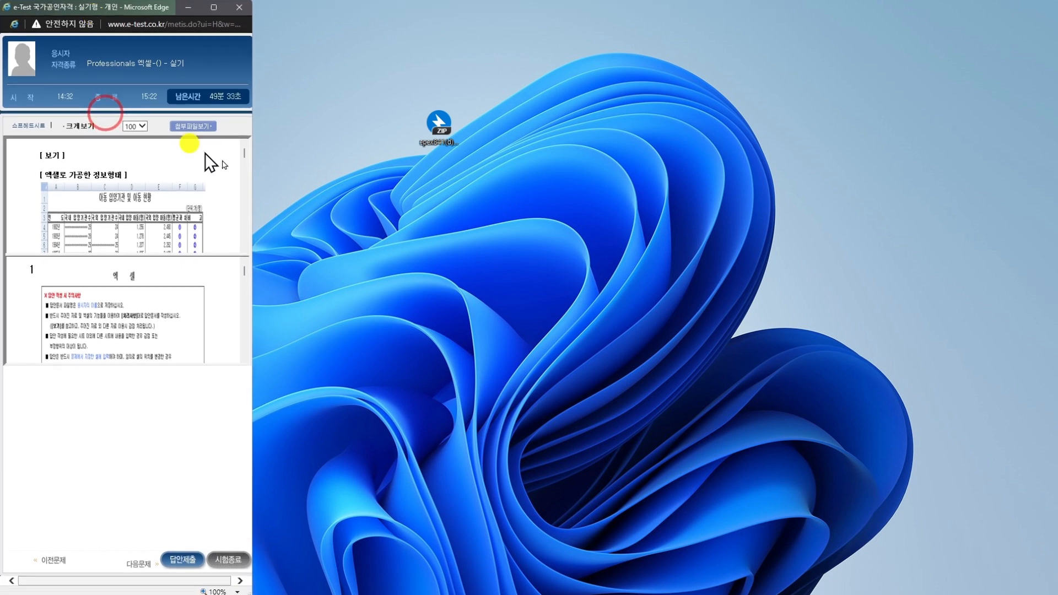
pyautogui.moveTo(438, 131); pyautogui.dragTo(299, 33)
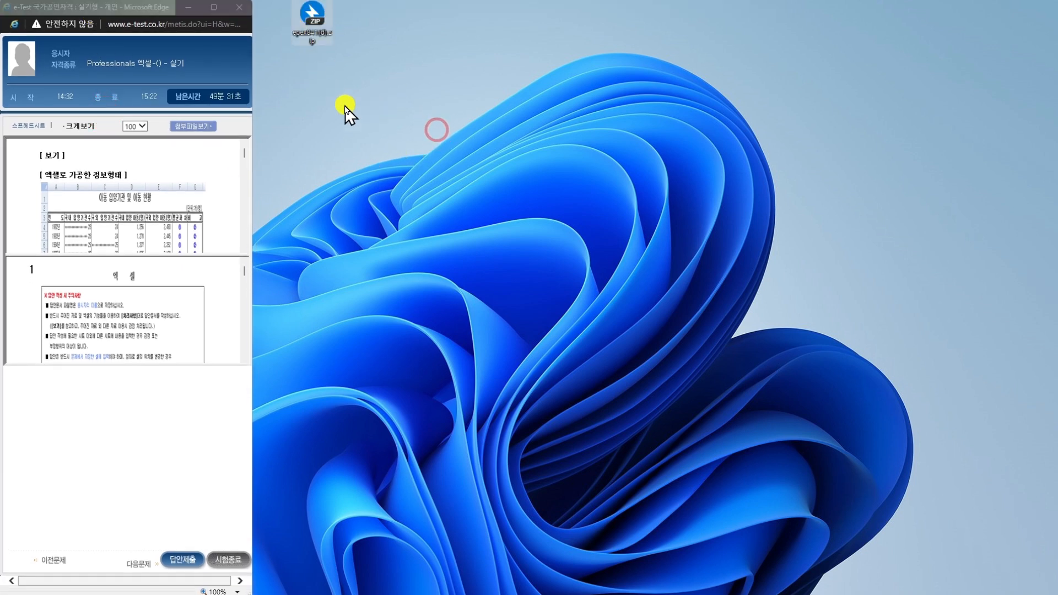
# Step: Extract epex841(d).zip into a desktop folder and select epex841(d).xlsx inside it
pyautogui.rightClick(312, 35)
pyautogui.click(376, 132)
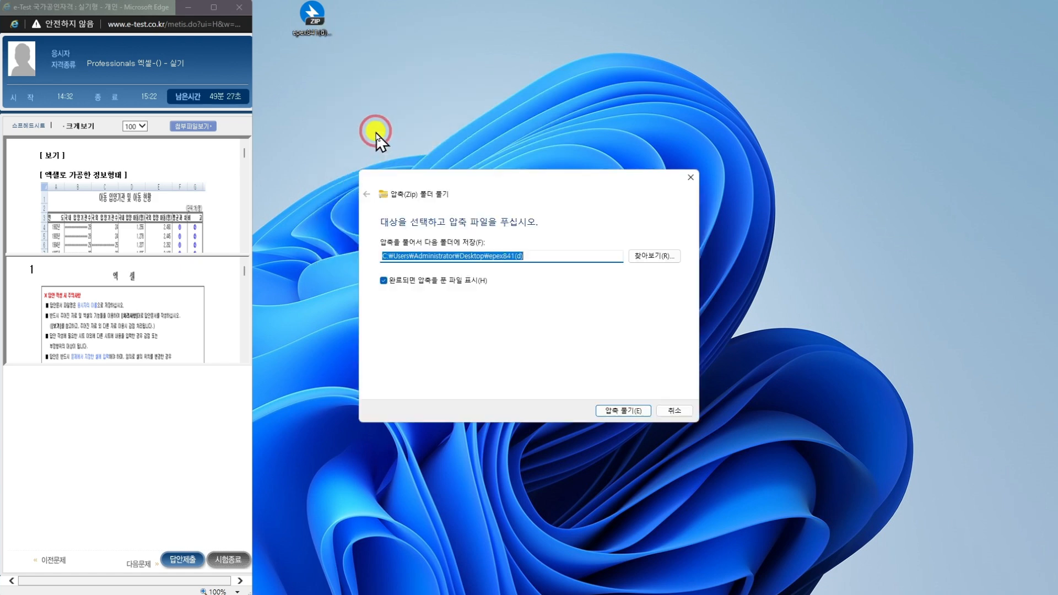
pyautogui.click(636, 418)
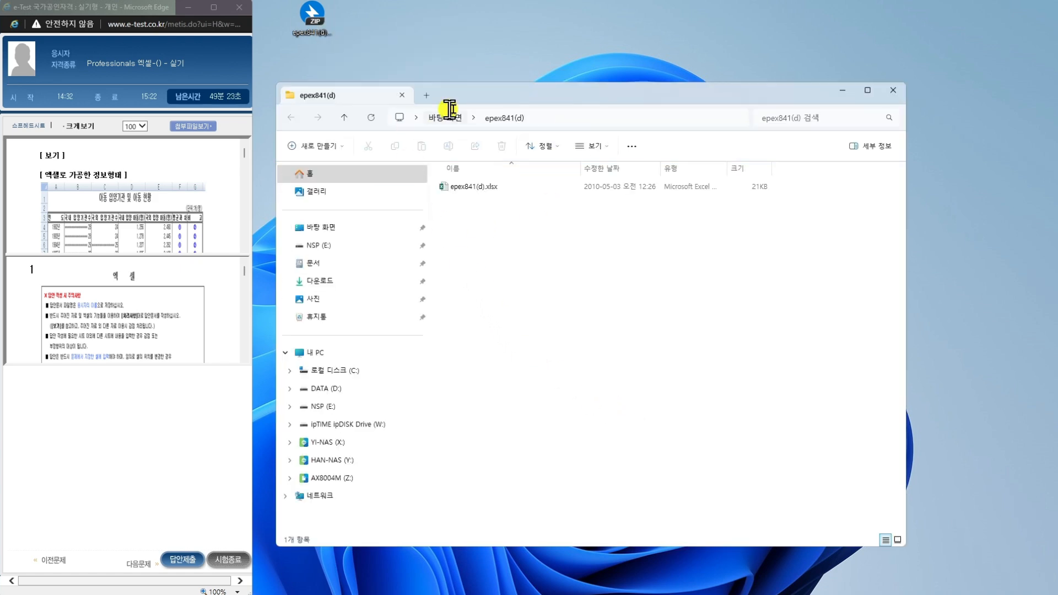
pyautogui.moveTo(112, 7)
pyautogui.mouseDown()
pyautogui.moveTo(131, 78)
pyautogui.moveTo(113, 8)
pyautogui.mouseUp()
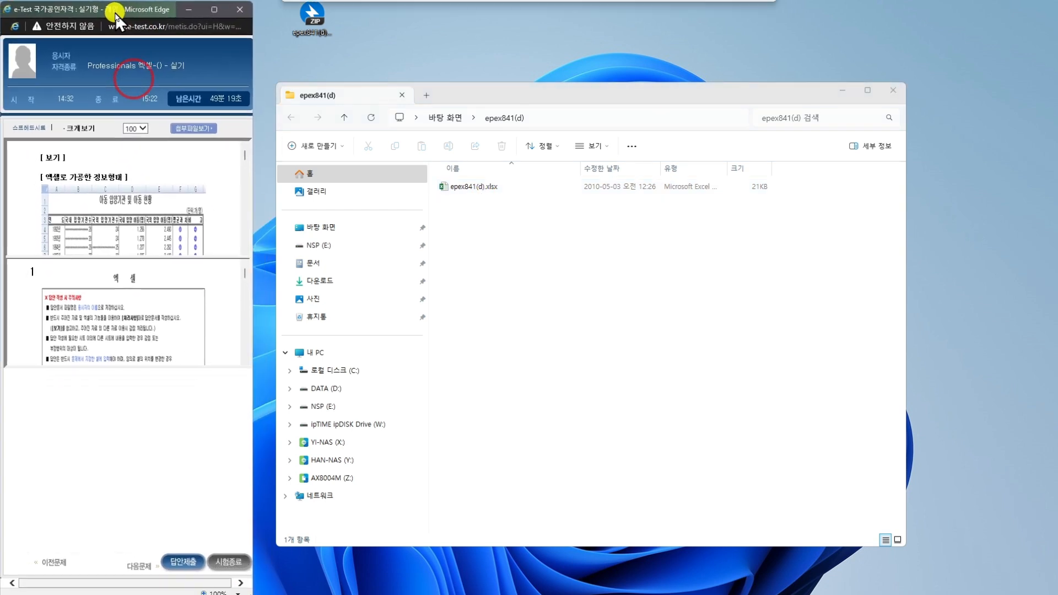
pyautogui.click(489, 194)
# Step: Open epex841(d).xlsx in Excel and stretch its window to full height beside the exam
pyautogui.doubleClick(488, 194)
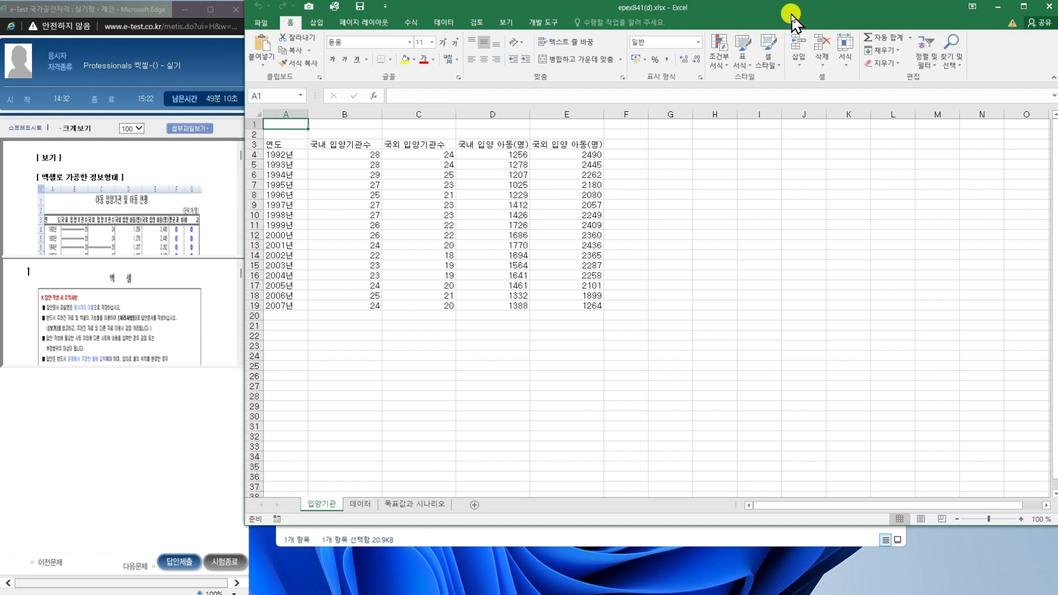
pyautogui.moveTo(792, 15); pyautogui.dragTo(796, 22)
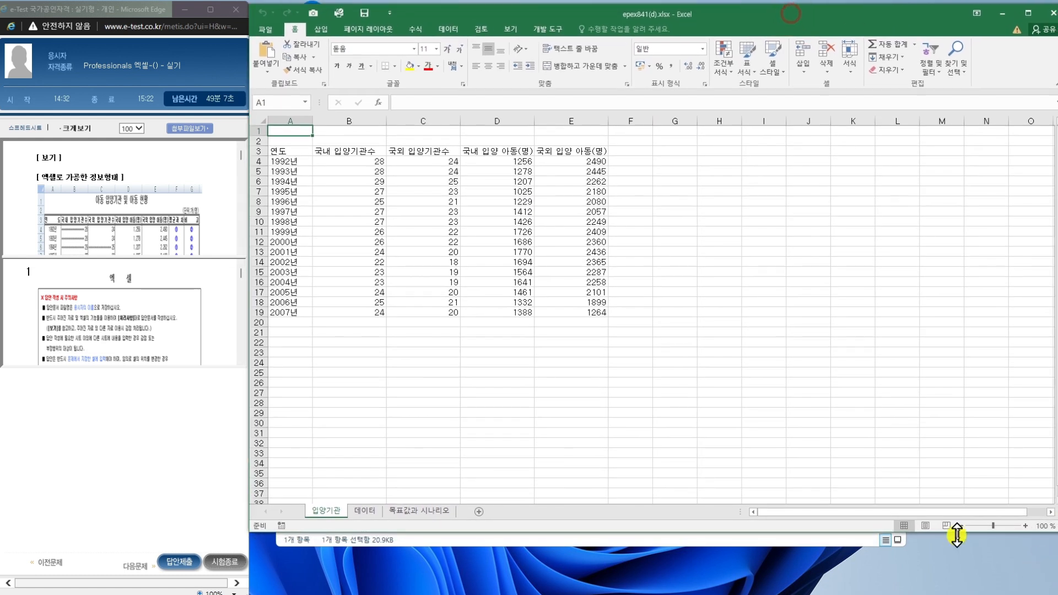
pyautogui.moveTo(963, 532); pyautogui.dragTo(968, 593)
pyautogui.click(283, 416)
pyautogui.moveTo(279, 149); pyautogui.dragTo(634, 335)
pyautogui.click(570, 377)
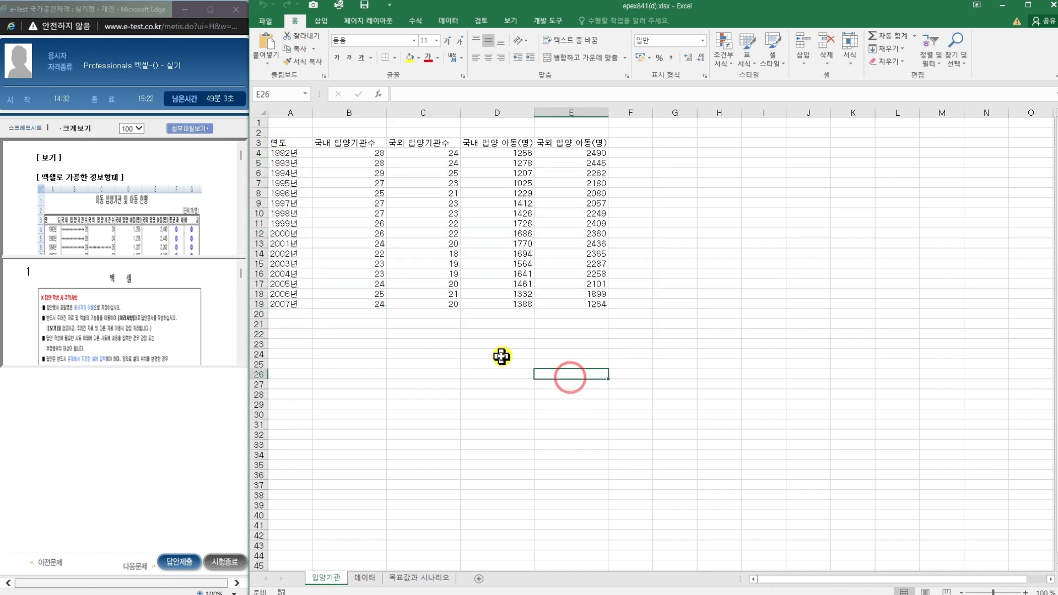
# Step: Read the exam instructions alongside the data table, then go to the File backstage
pyautogui.click(450, 271)
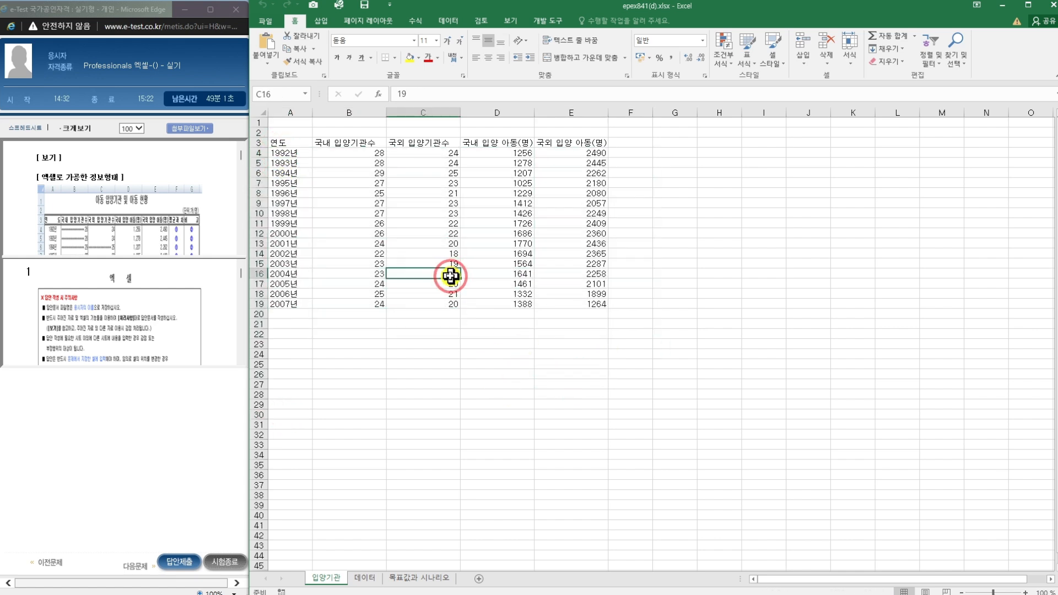
pyautogui.click(174, 334)
pyautogui.scroll(-3, 175, 334)
pyautogui.scroll(-3, 187, 333)
pyautogui.click(491, 182)
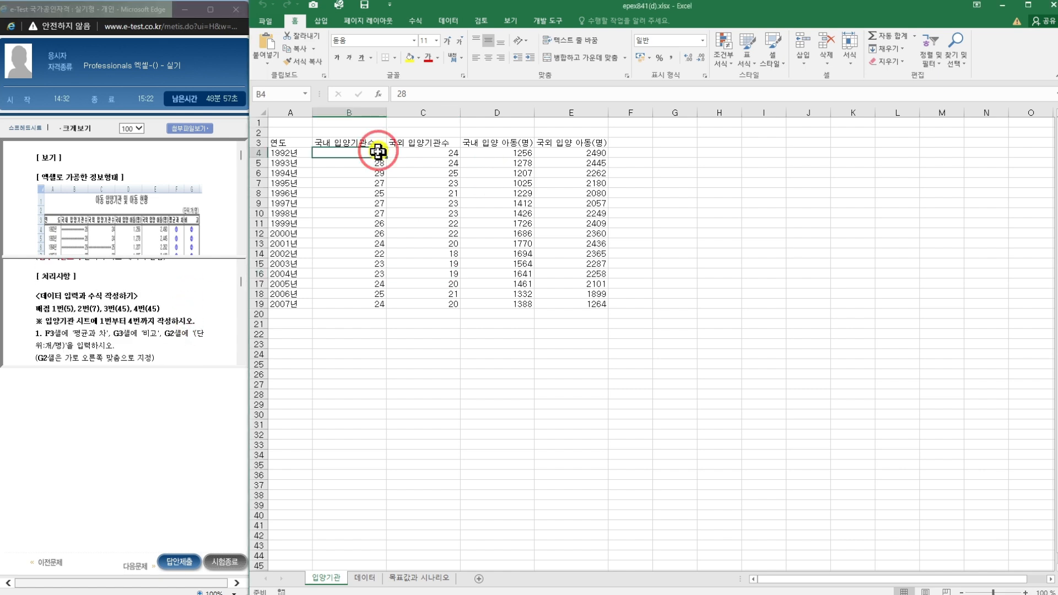
pyautogui.click(475, 186)
pyautogui.click(338, 139)
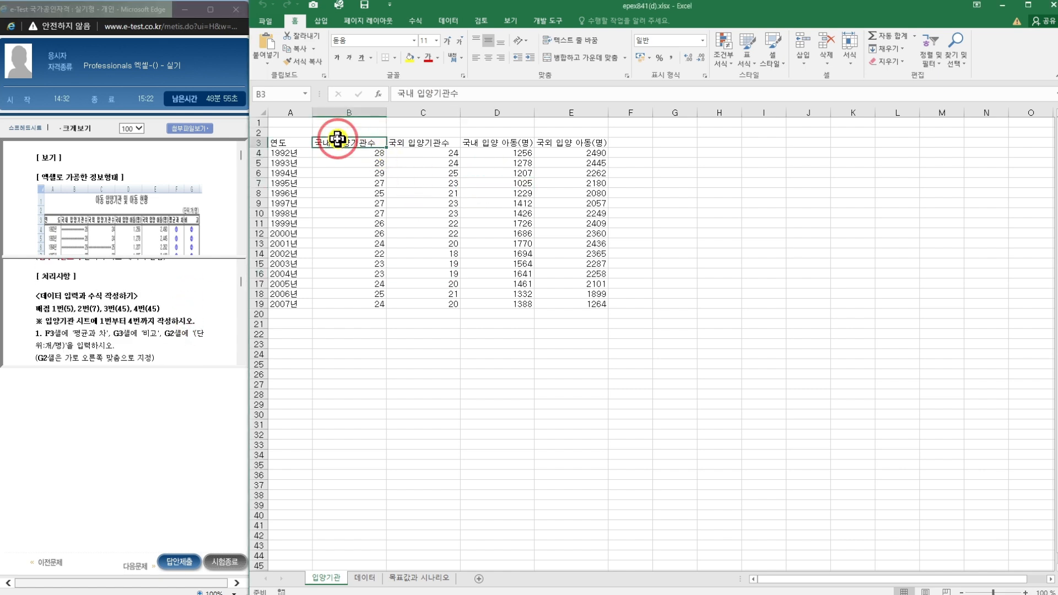
pyautogui.click(266, 22)
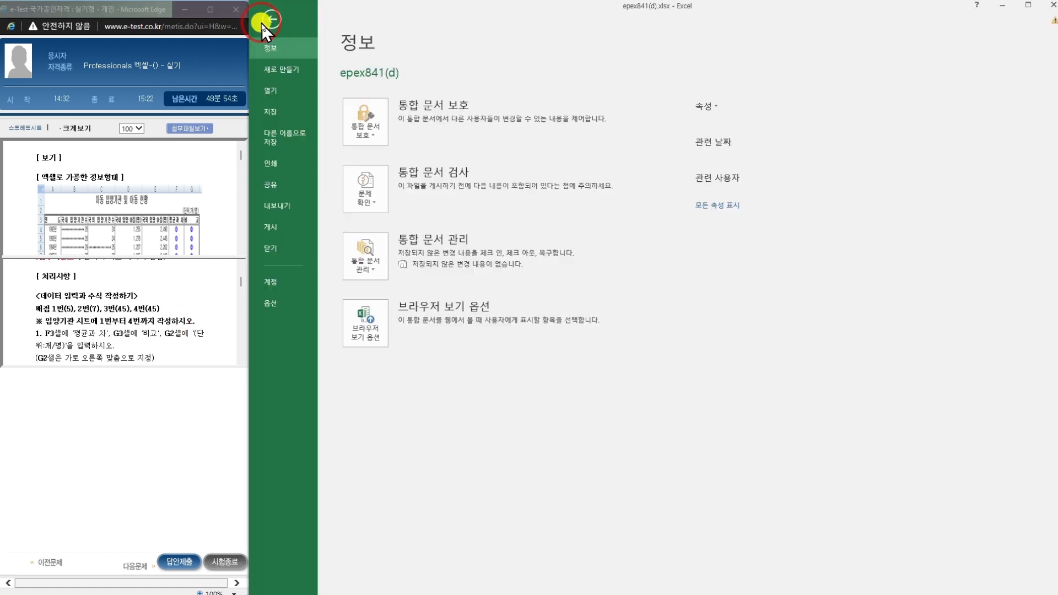
# Step: Save the workbook to the desktop with the examinee's name as the file name
pyautogui.click(292, 132)
pyautogui.click(402, 175)
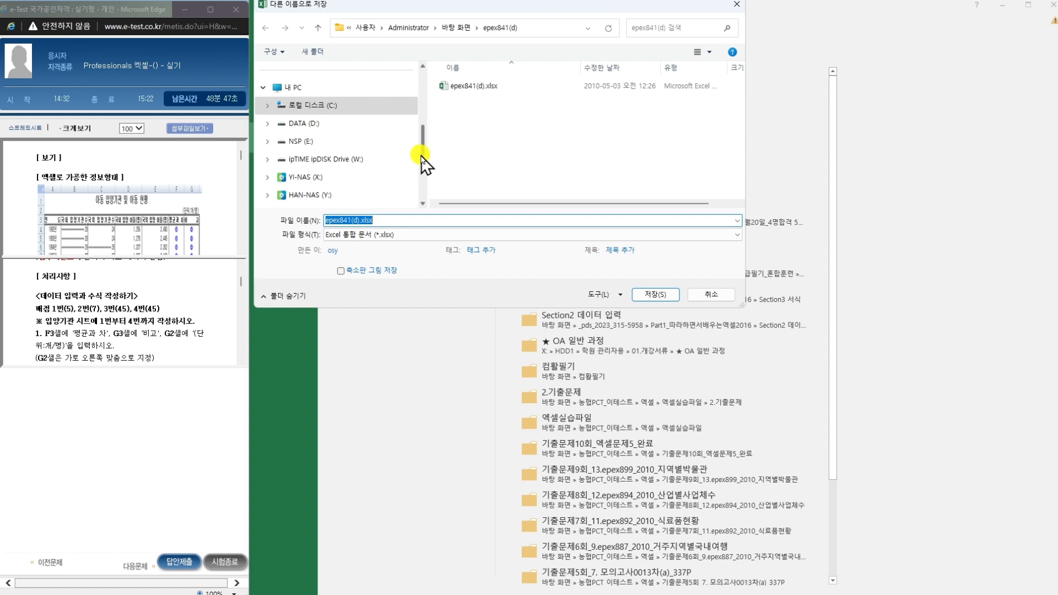
pyautogui.moveTo(422, 153); pyautogui.dragTo(421, 72)
pyautogui.click(350, 128)
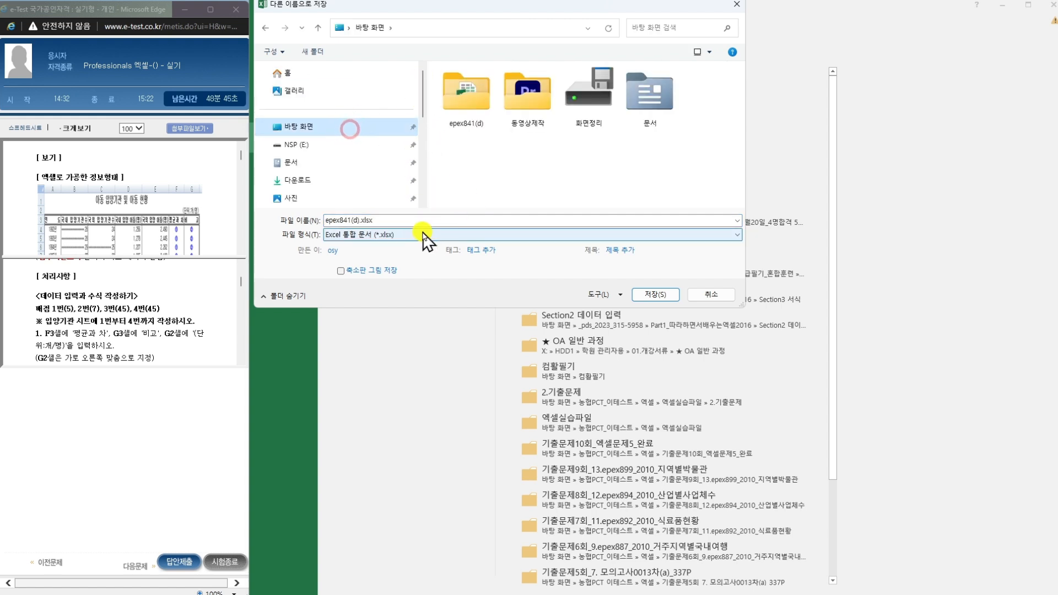
pyautogui.click(356, 217)
pyautogui.write('G')
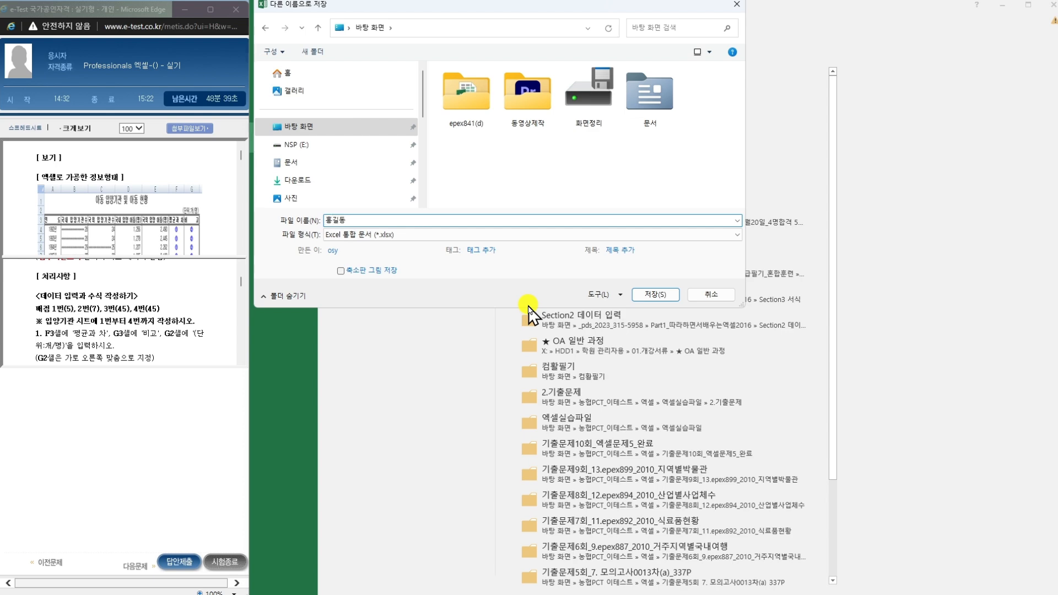
pyautogui.write('길동')
pyautogui.press('Return')
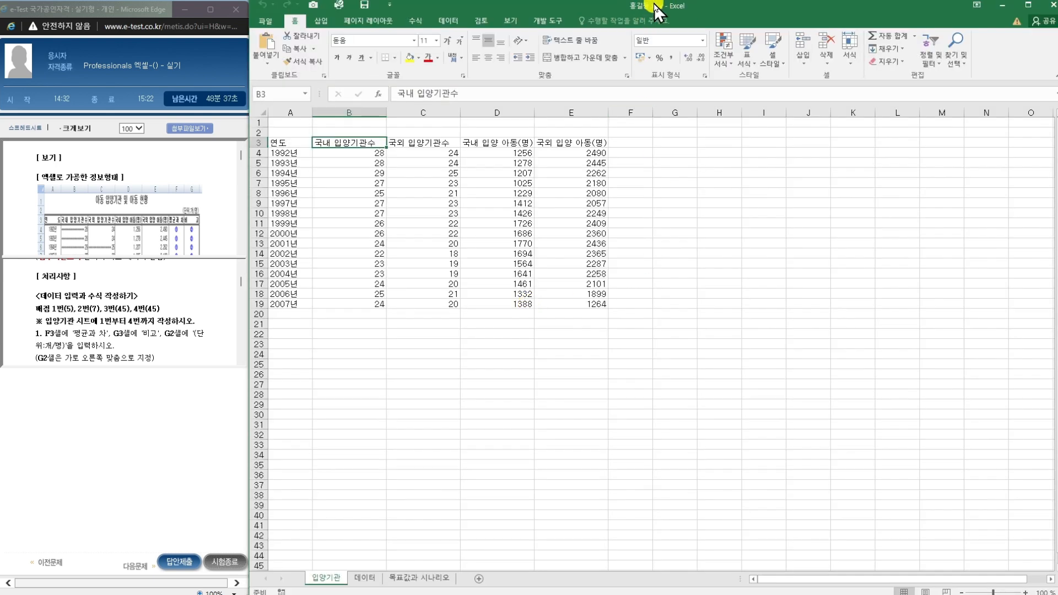
# Step: Close Excel and position the newly saved workbook icon below the ZIP icon
pyautogui.click(1050, 5)
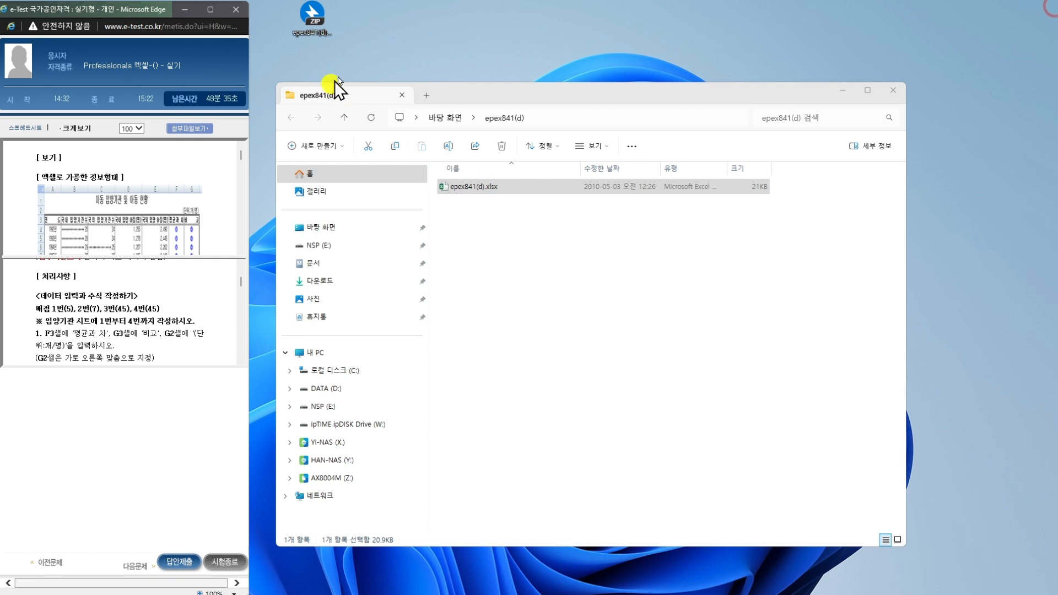
pyautogui.moveTo(487, 94); pyautogui.dragTo(711, 121)
pyautogui.moveTo(124, 13); pyautogui.dragTo(154, 72)
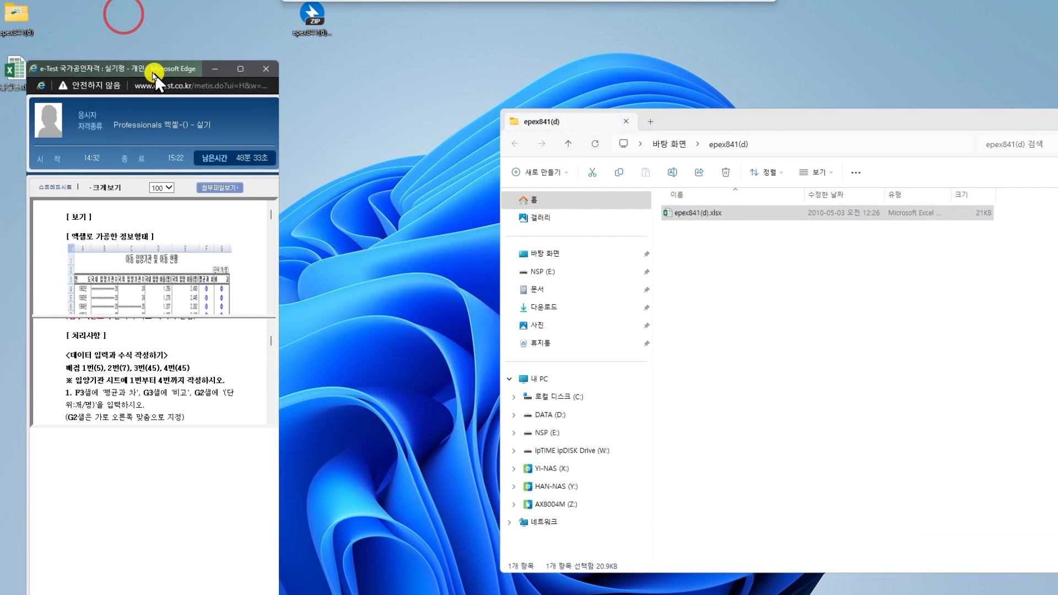
pyautogui.moveTo(14, 60); pyautogui.dragTo(354, 72)
pyautogui.click(151, 76)
pyautogui.moveTo(151, 77); pyautogui.dragTo(127, 25)
pyautogui.moveTo(347, 73); pyautogui.dragTo(312, 82)
pyautogui.moveTo(838, 123); pyautogui.dragTo(650, 130)
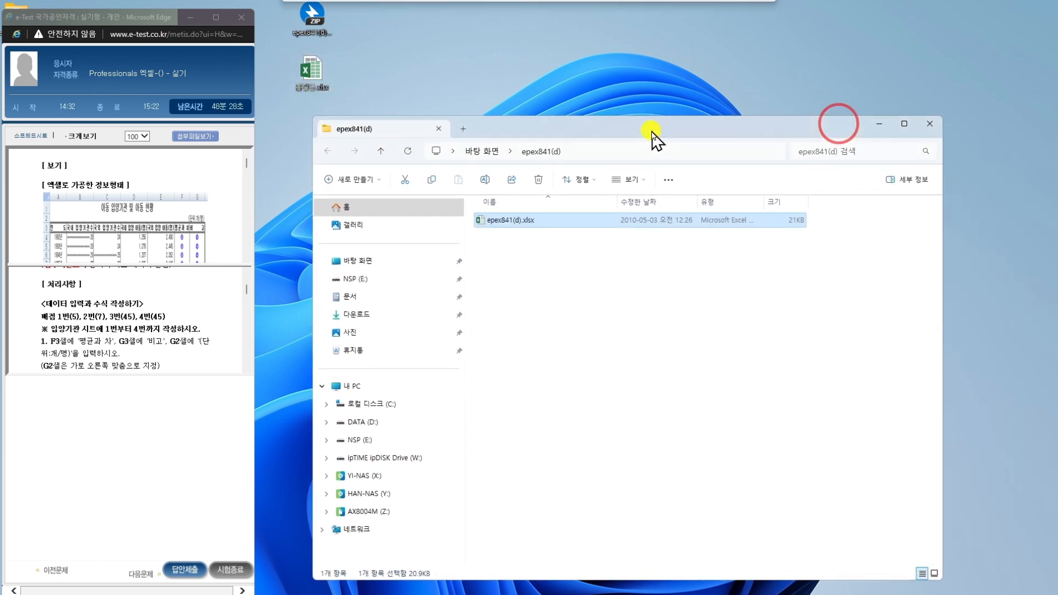
# Step: Close the extracted folder window and dismiss the extraction message
pyautogui.click(938, 124)
pyautogui.click(329, 19)
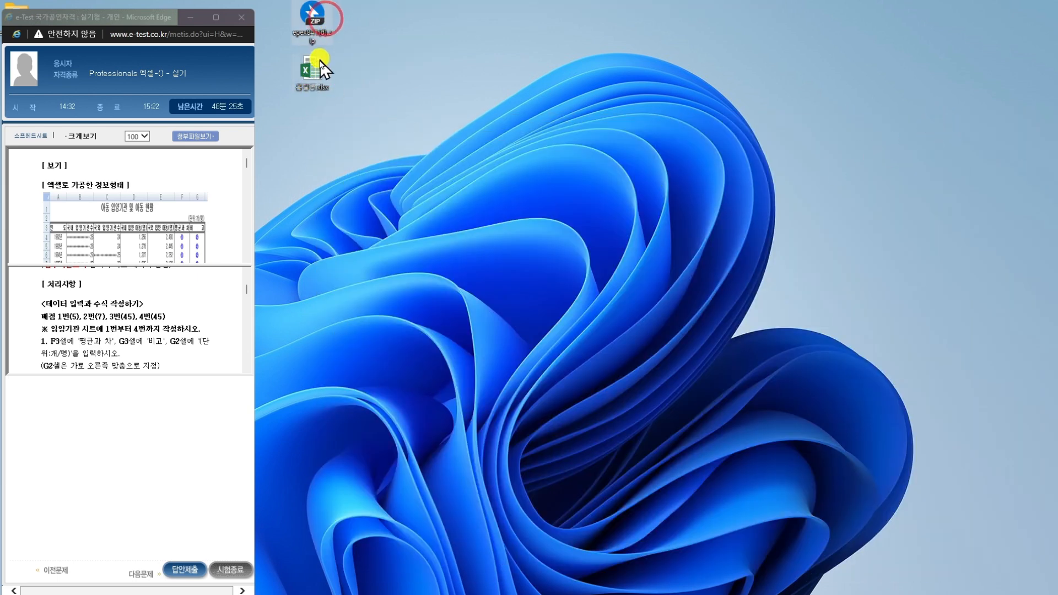
pyautogui.click(583, 351)
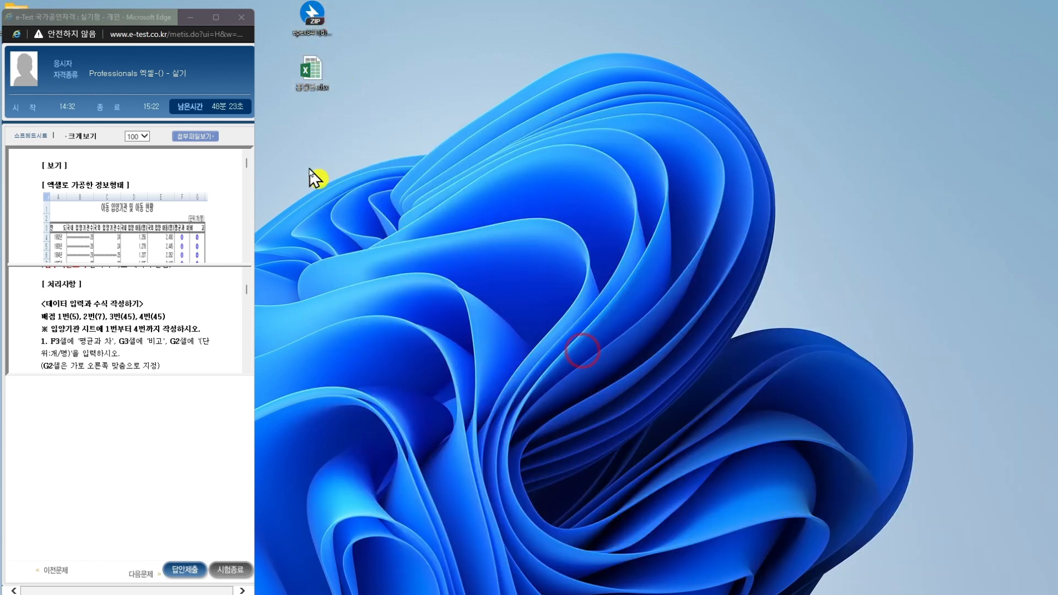
# Step: Open the saved workbook, enlarge its window beside the exam page to show more rows, and save
pyautogui.doubleClick(311, 70)
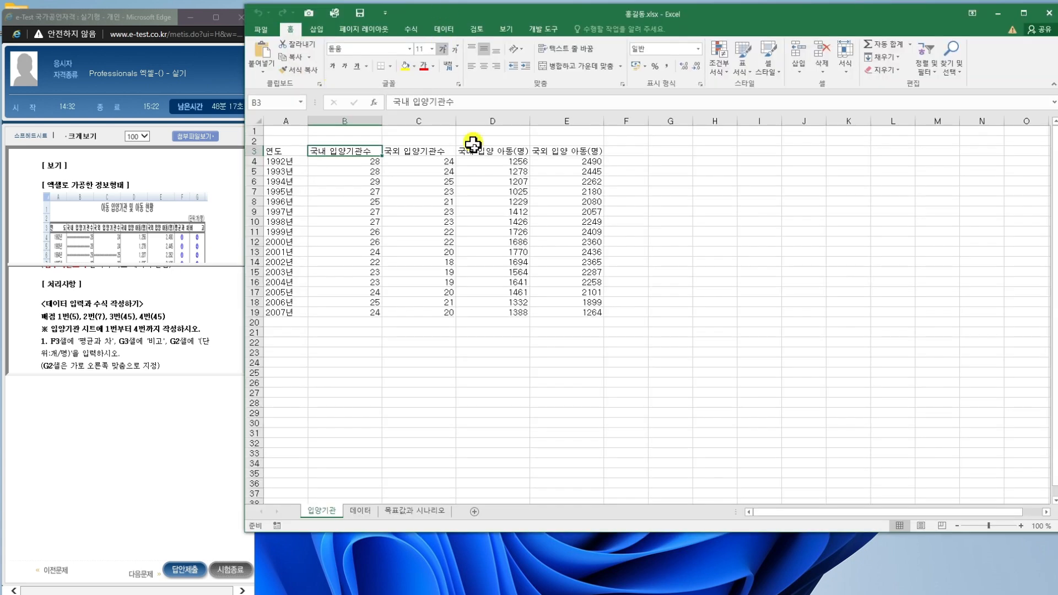
pyautogui.moveTo(572, 533); pyautogui.dragTo(572, 588)
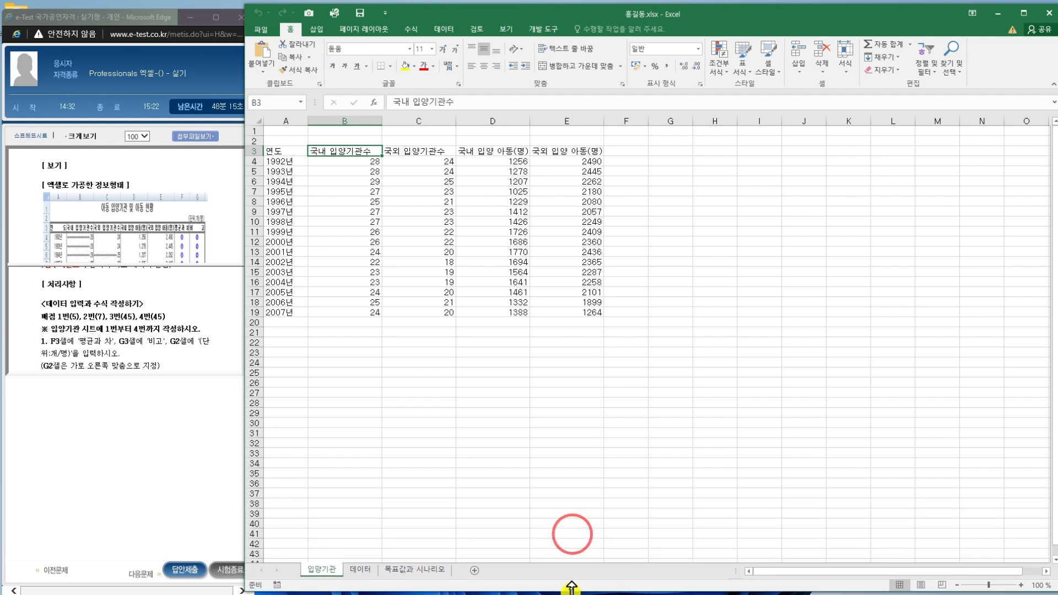
pyautogui.moveTo(249, 329); pyautogui.dragTo(258, 325)
pyautogui.click(471, 313)
pyautogui.click(621, 161)
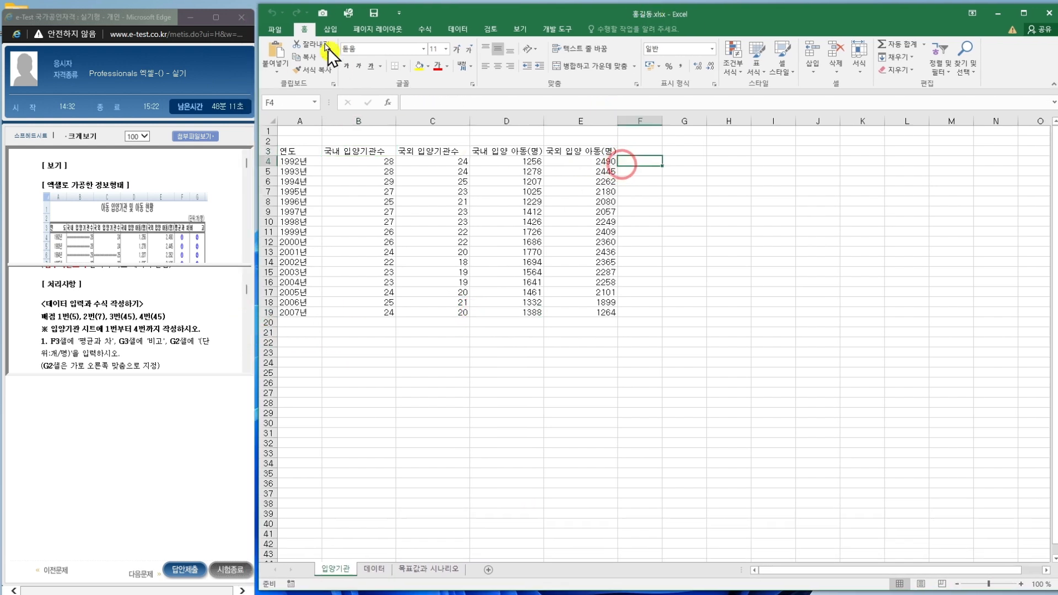
pyautogui.click(373, 14)
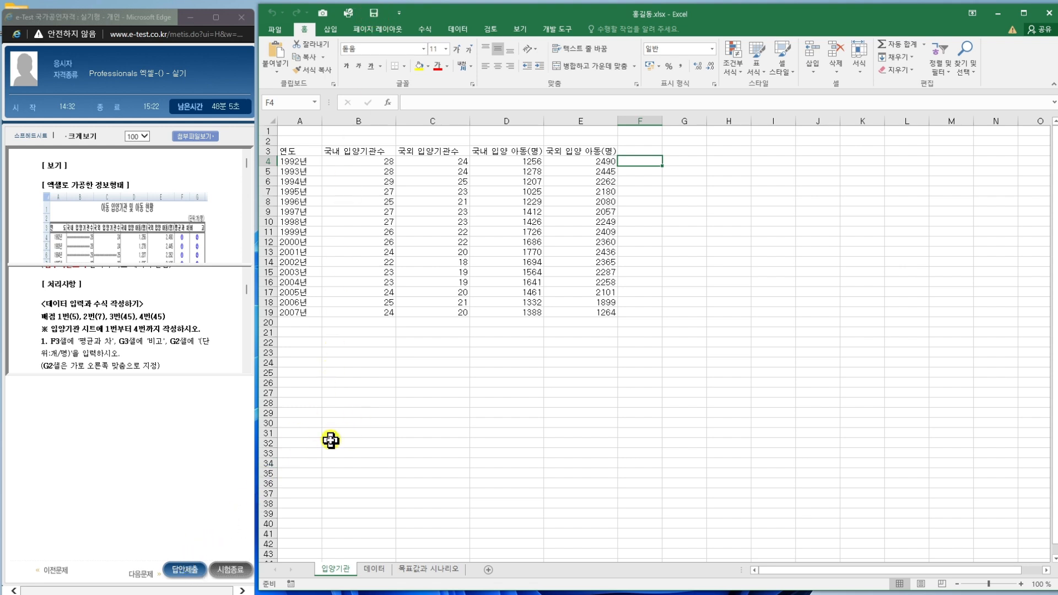
# Step: Select the block from B5 to about K40, deselect it at J33, and save again
pyautogui.click(559, 343)
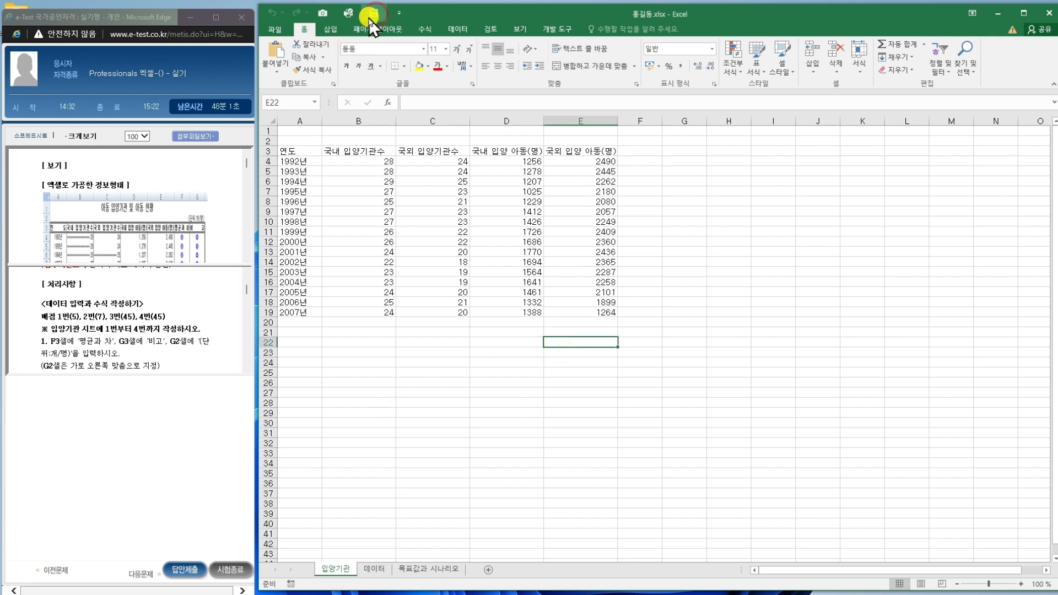
pyautogui.moveTo(351, 178); pyautogui.dragTo(871, 524)
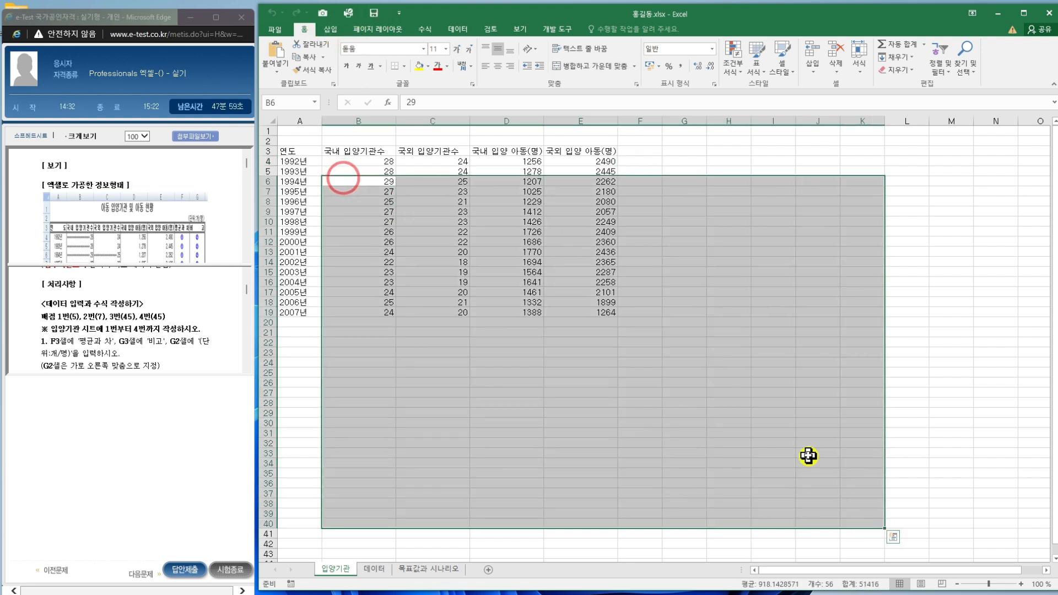
pyautogui.click(808, 456)
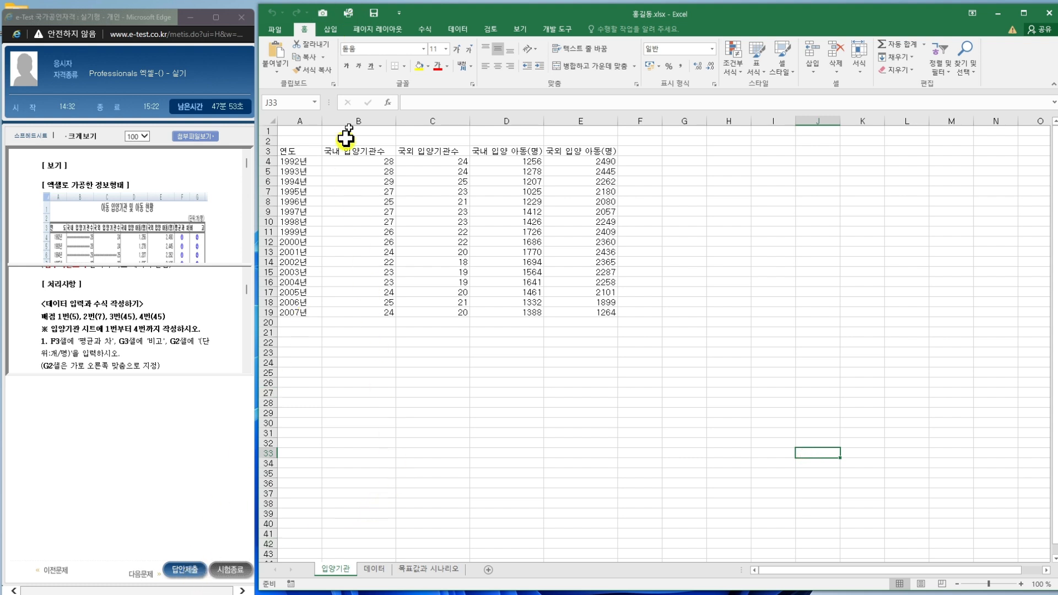
pyautogui.click(375, 13)
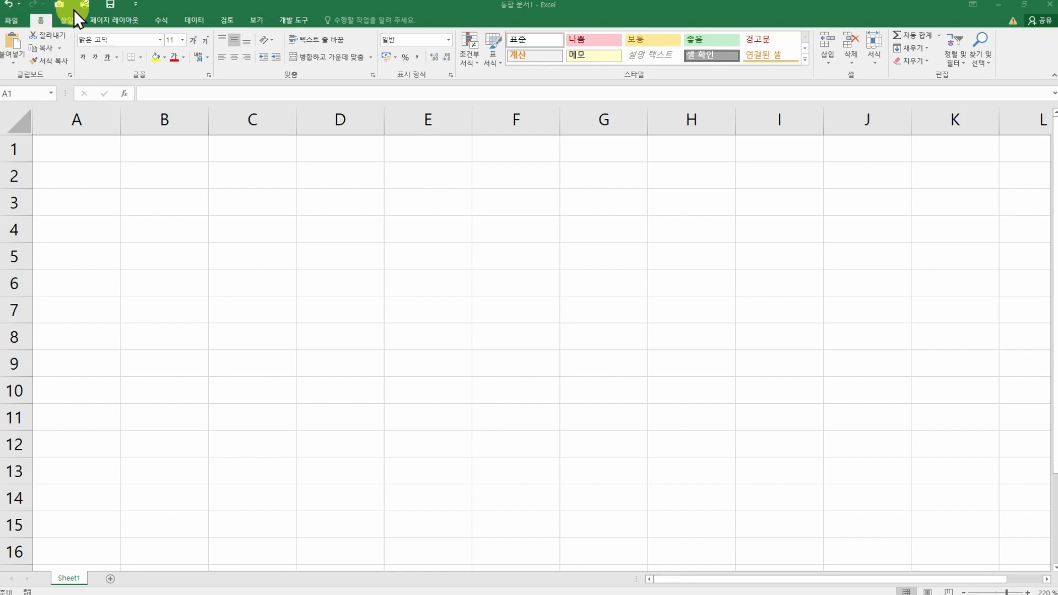
pyautogui.click(134, 4)
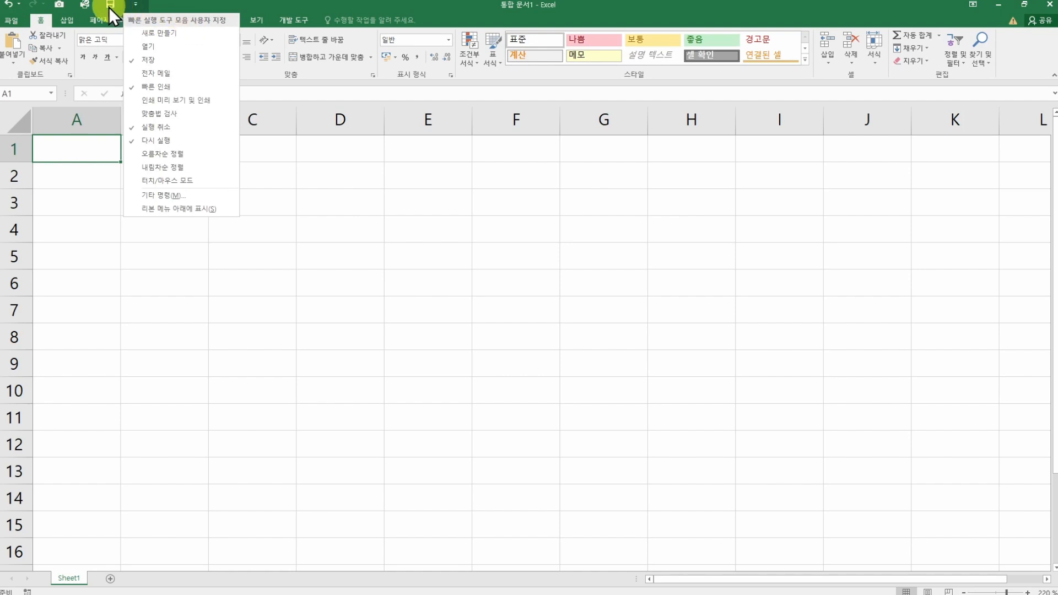
pyautogui.click(171, 3)
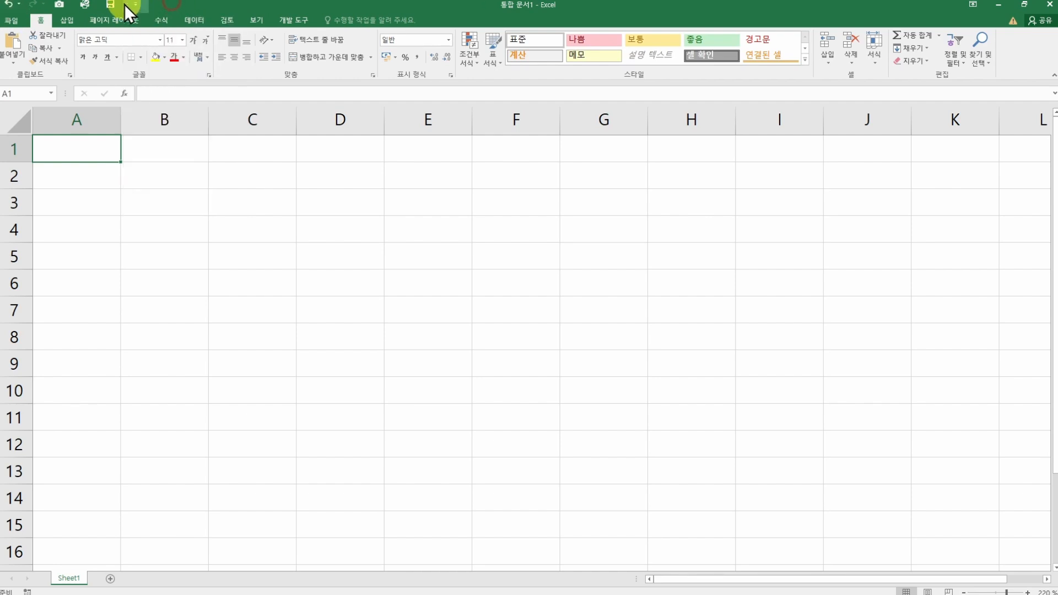
pyautogui.click(136, 5)
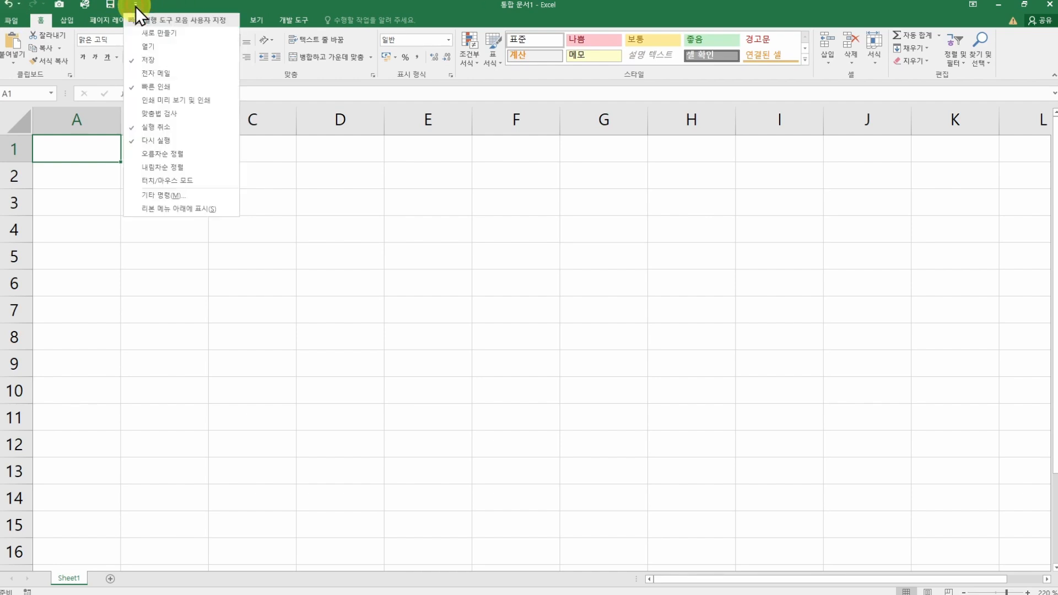
pyautogui.click(144, 48)
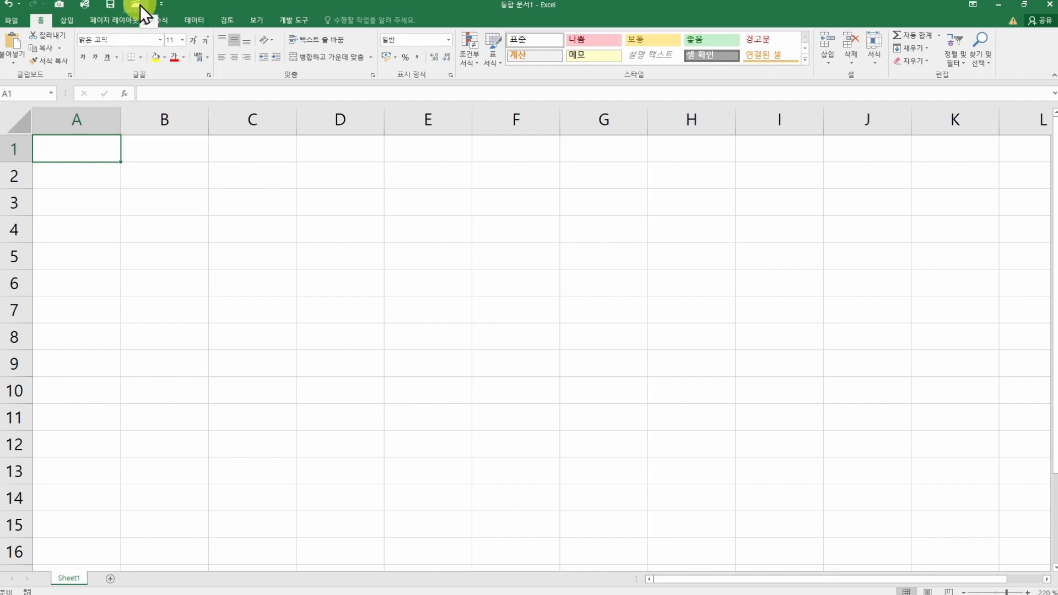
pyautogui.click(161, 5)
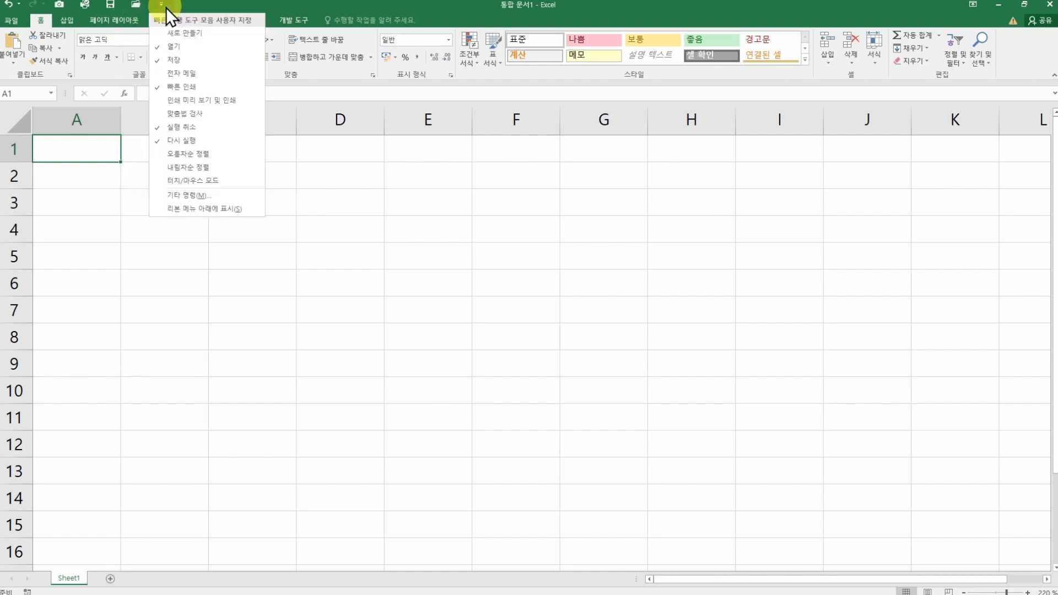
pyautogui.click(172, 49)
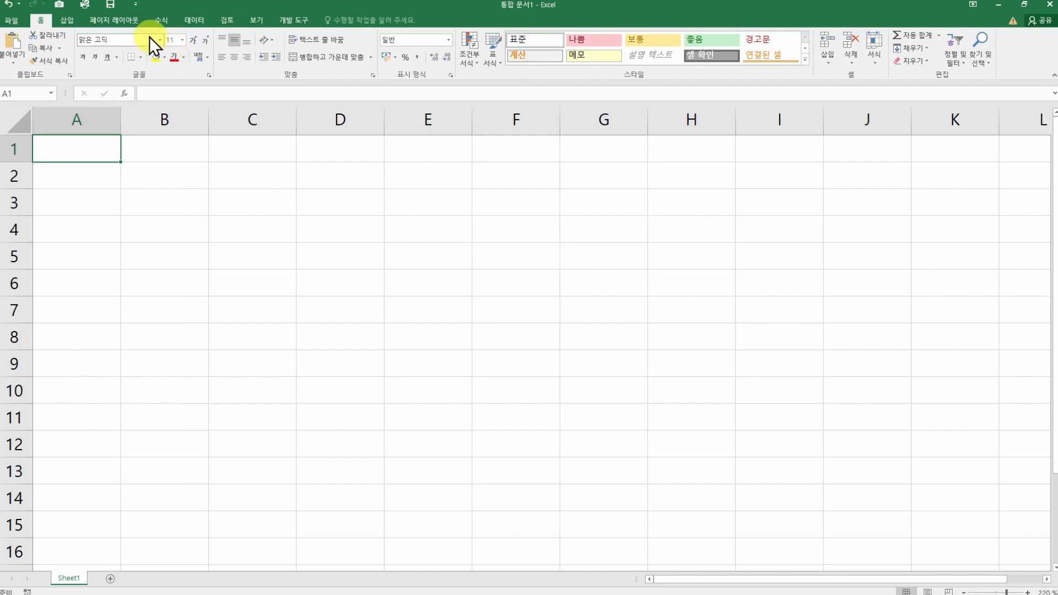
pyautogui.click(135, 9)
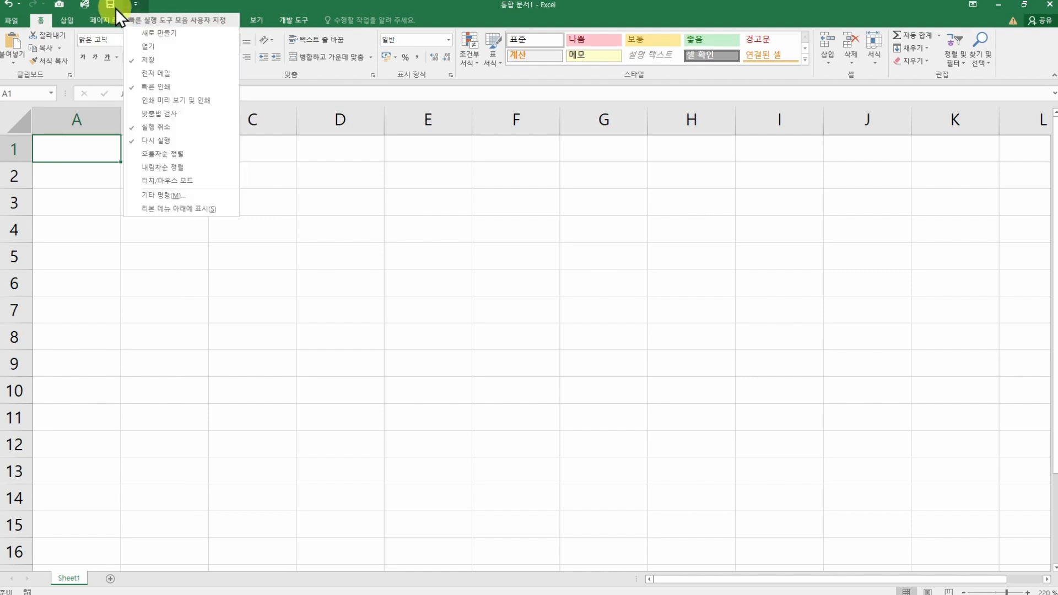
pyautogui.click(212, 3)
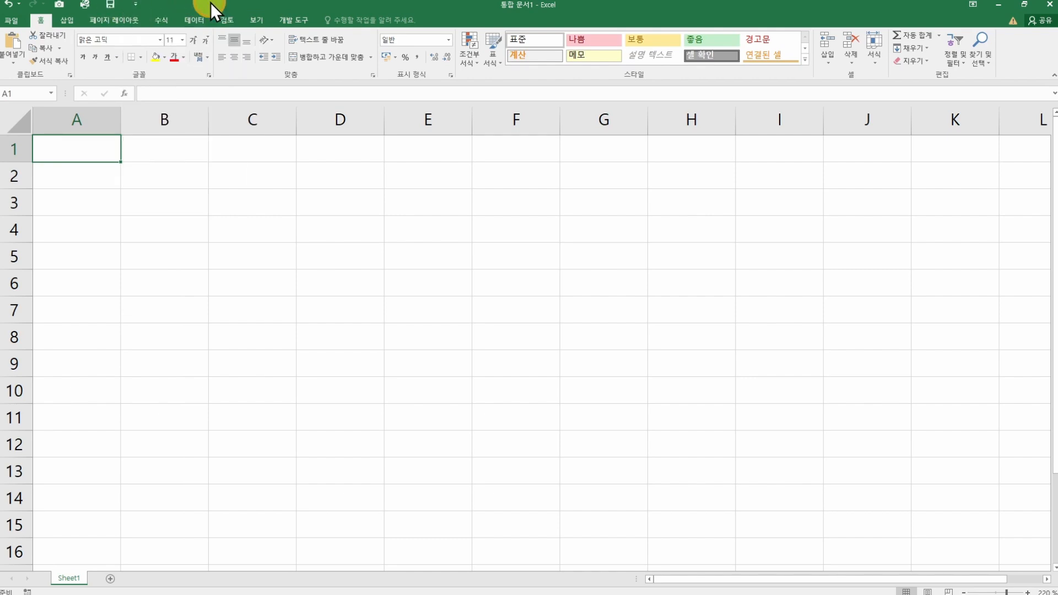
pyautogui.click(16, 21)
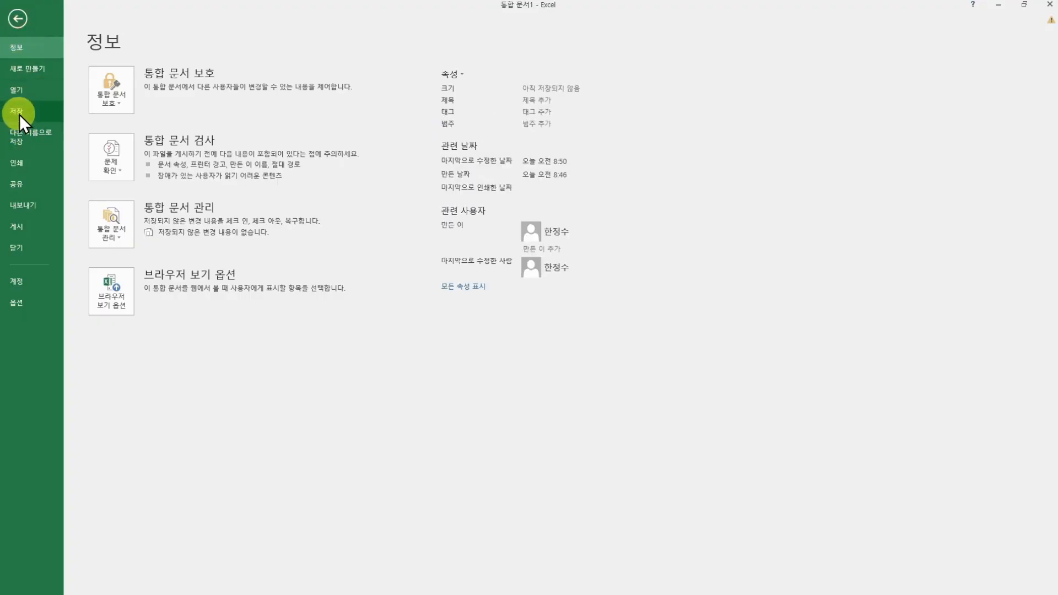
pyautogui.click(21, 21)
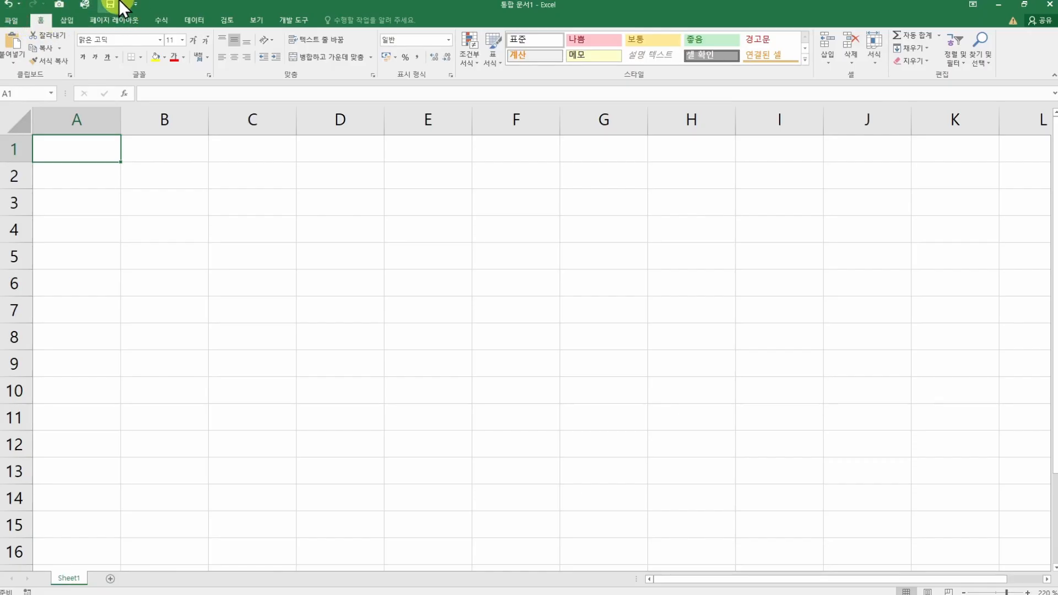
pyautogui.click(136, 6)
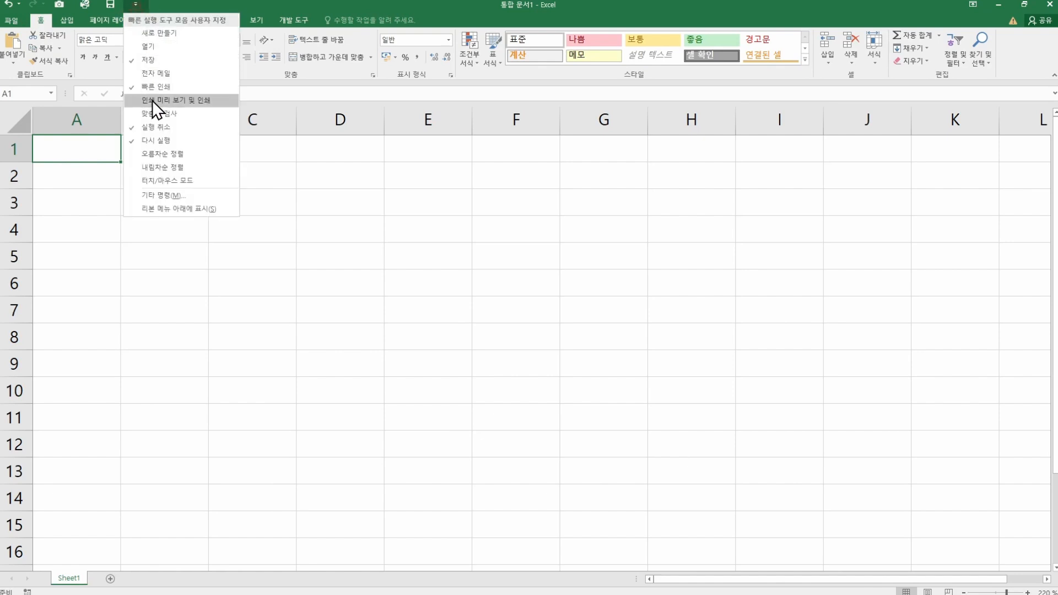
pyautogui.click(183, 213)
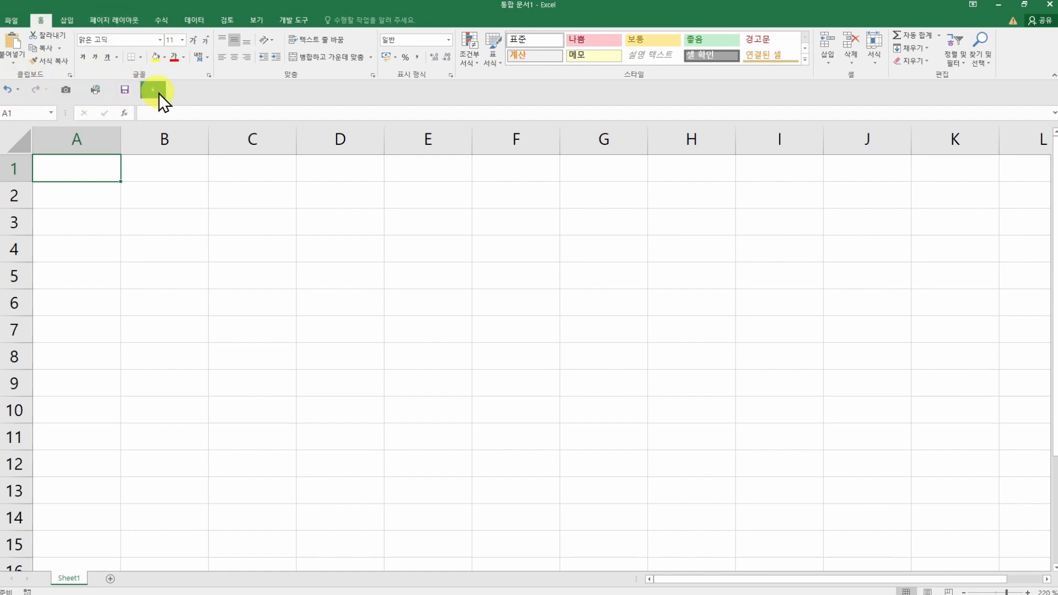
pyautogui.click(154, 92)
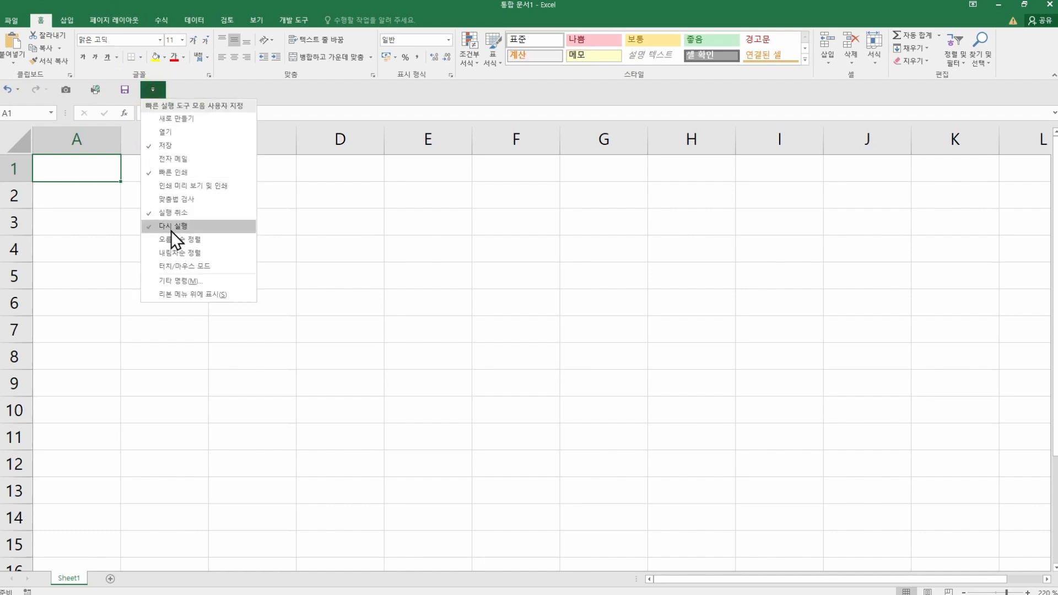
pyautogui.click(183, 294)
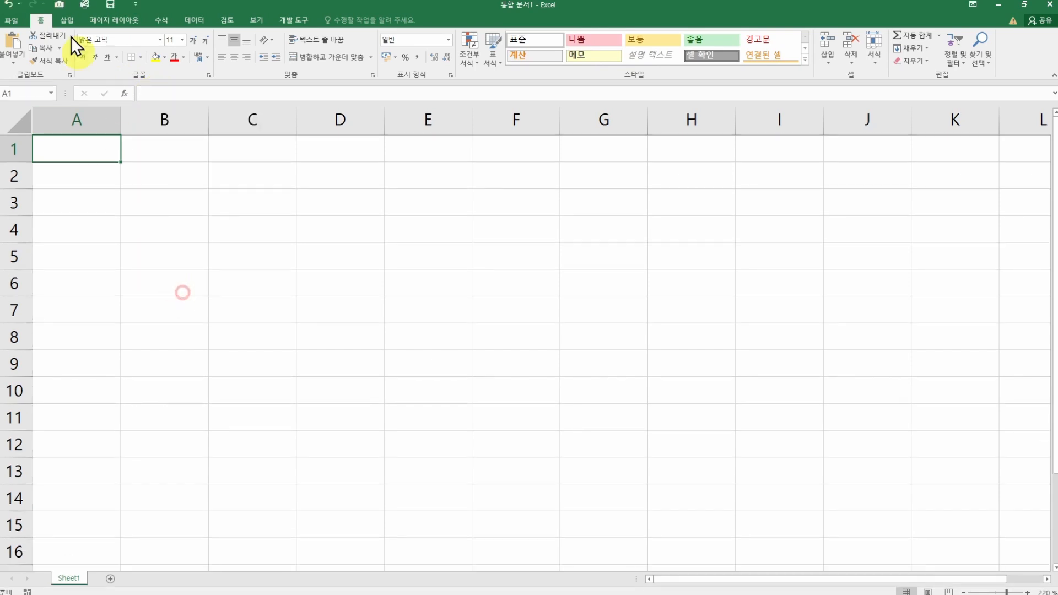
pyautogui.click(122, 6)
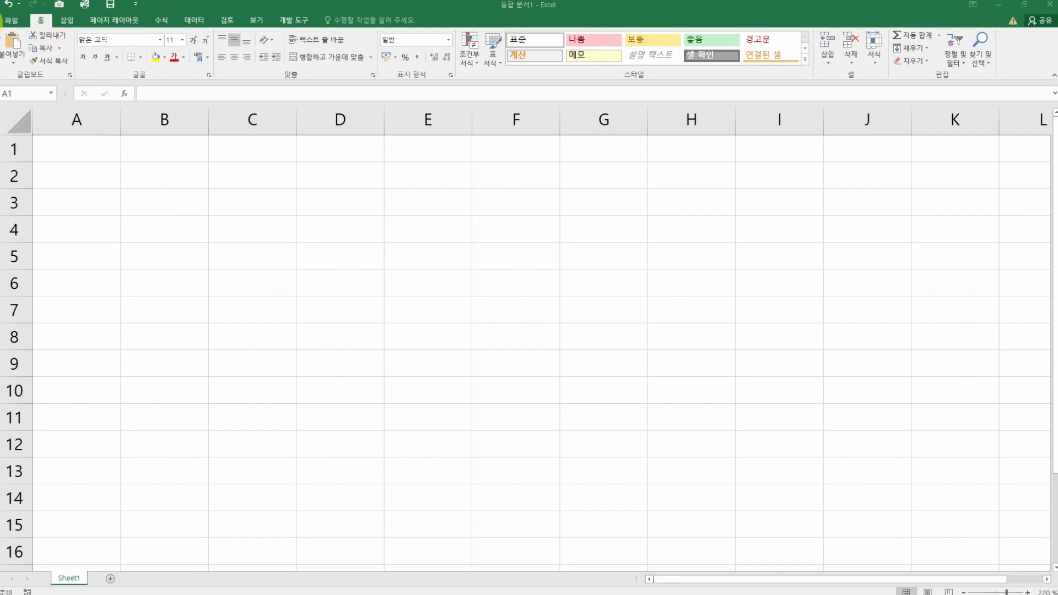
# Step: Browse the Insert, Page Layout, Formulas, Data, Review and Developer tabs, ending on View
pyautogui.click(12, 19)
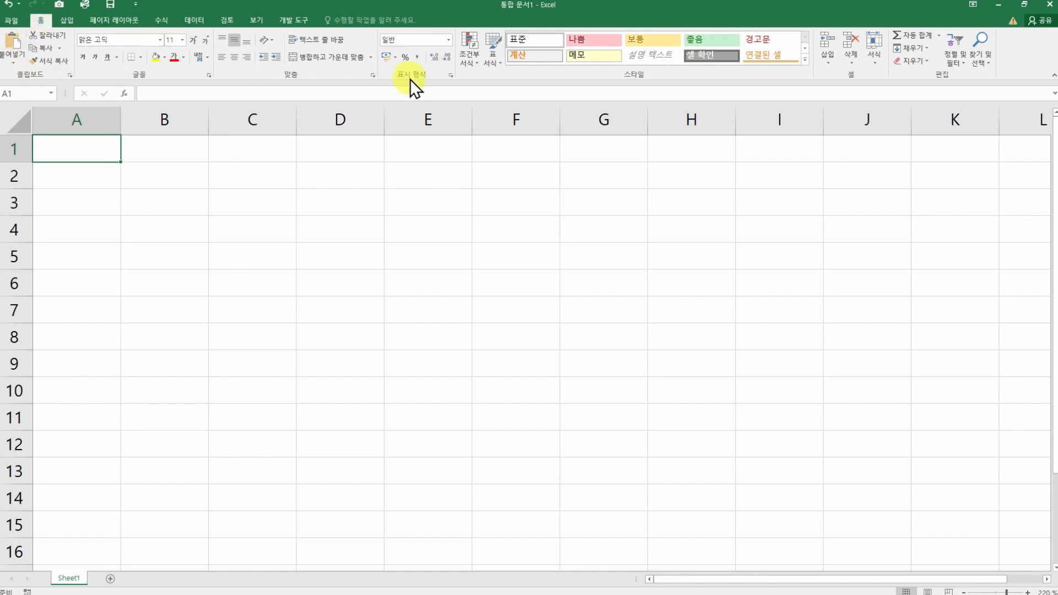
pyautogui.click(67, 20)
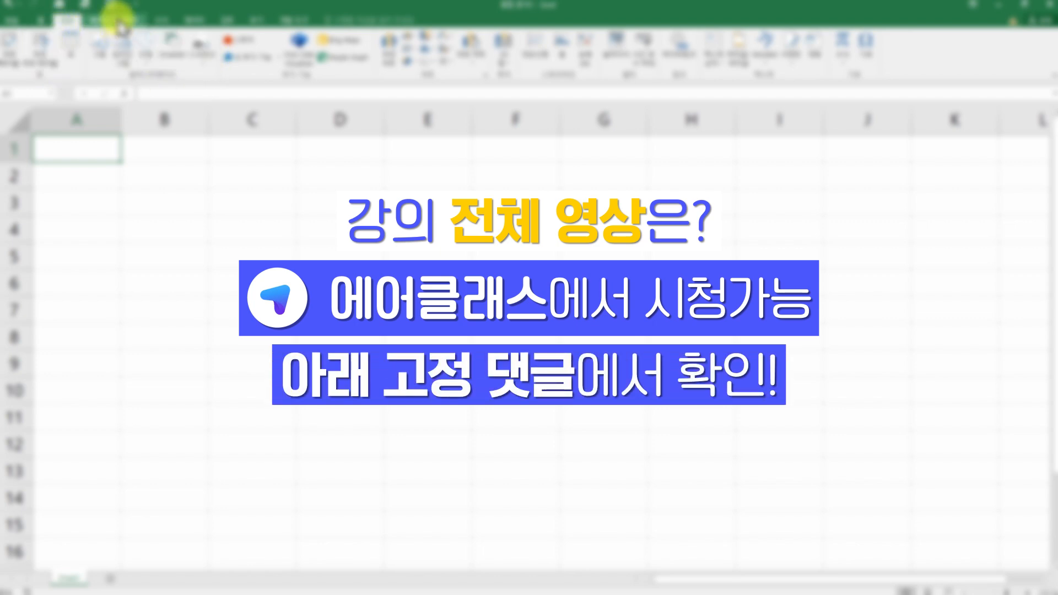
pyautogui.click(118, 22)
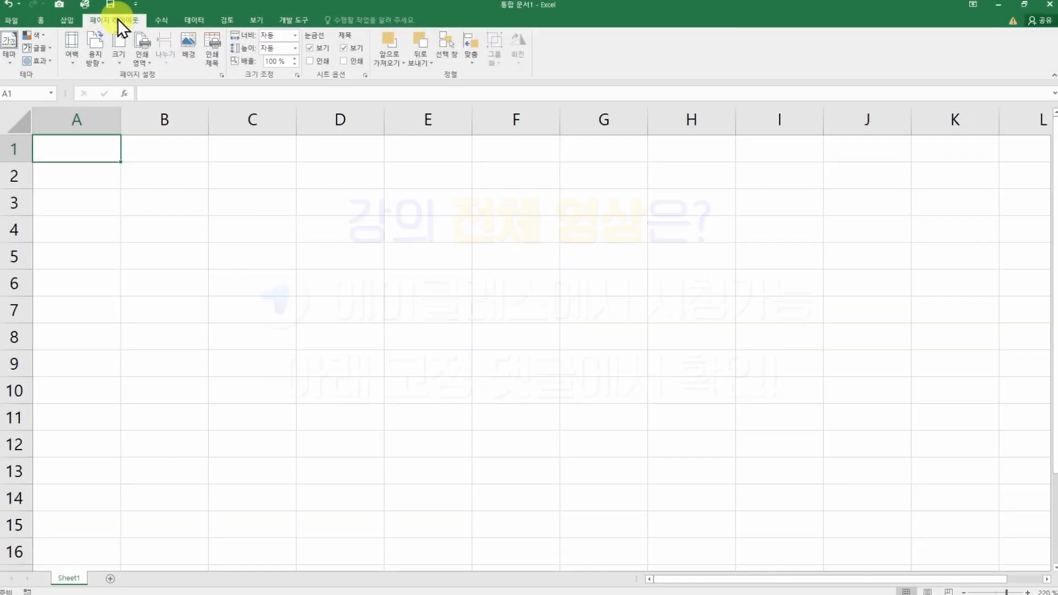
pyautogui.click(162, 21)
pyautogui.click(196, 20)
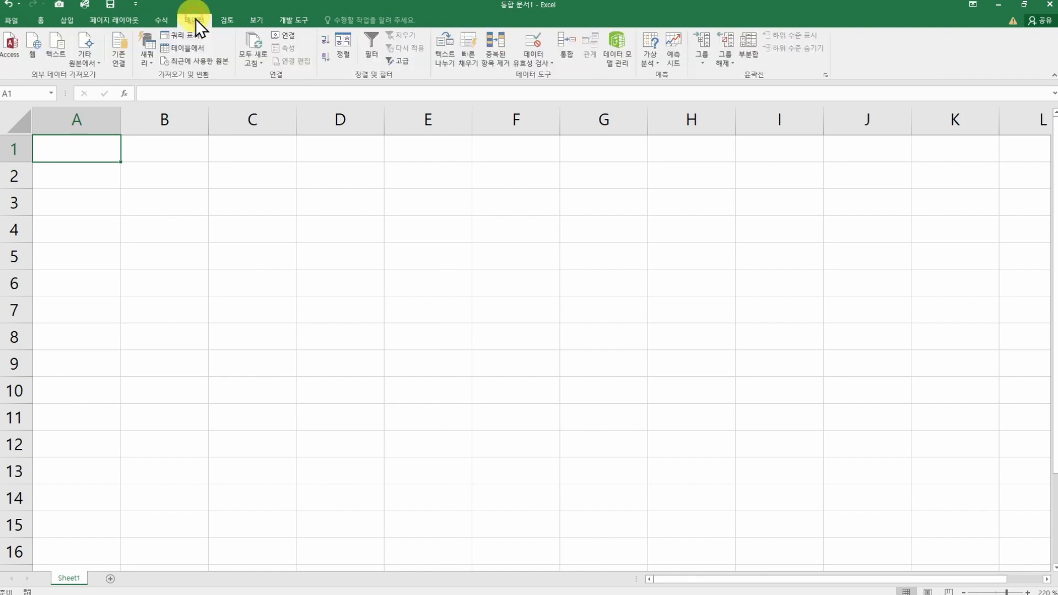
pyautogui.click(226, 21)
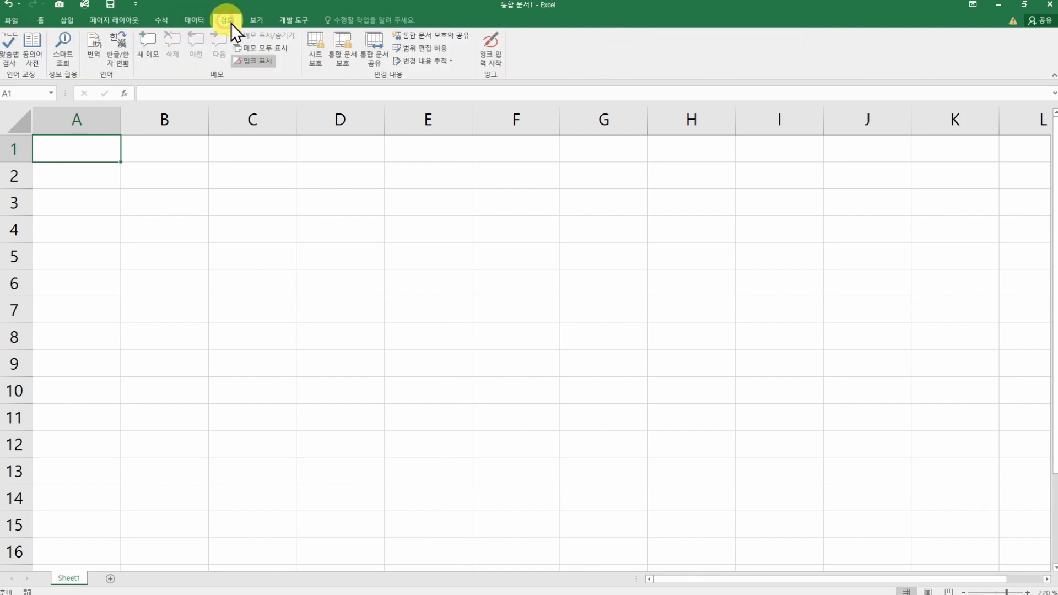
pyautogui.click(264, 22)
pyautogui.click(311, 21)
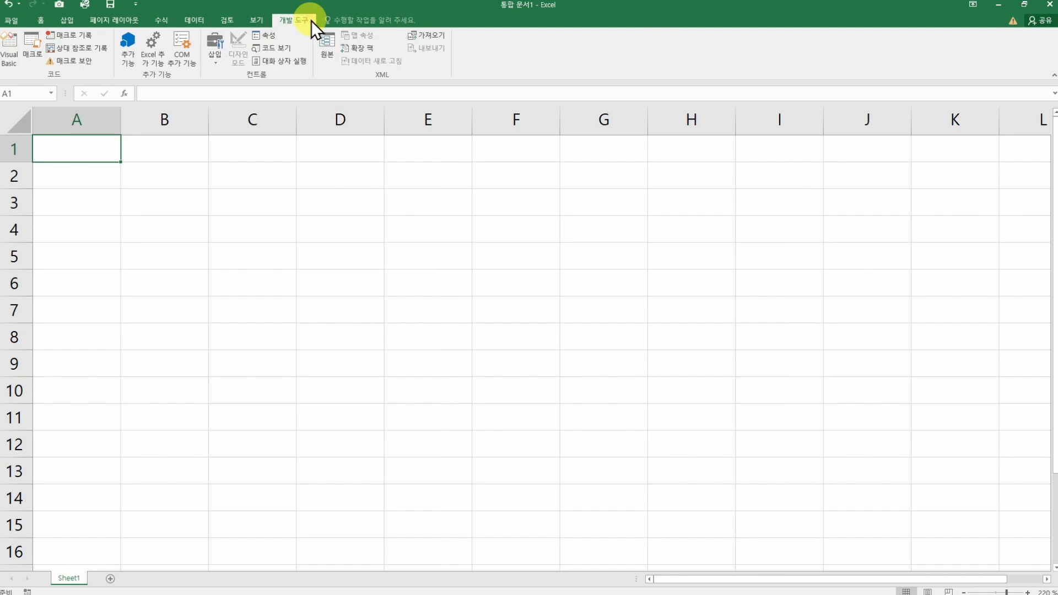
pyautogui.click(263, 25)
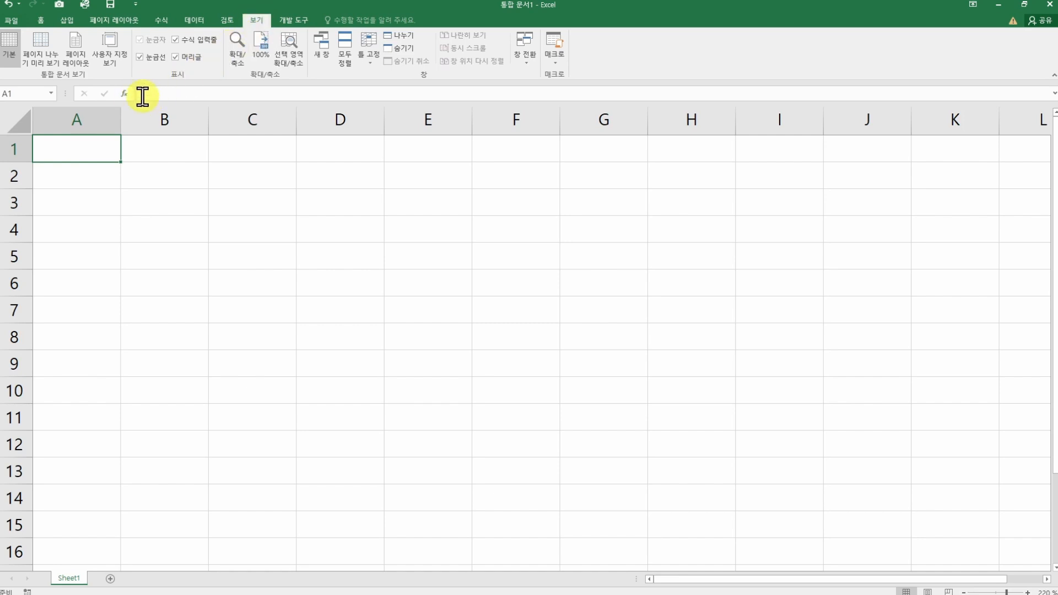
# Step: Turn off the gridlines, headings and formula bar and check the bare sheet from A1
pyautogui.click(140, 57)
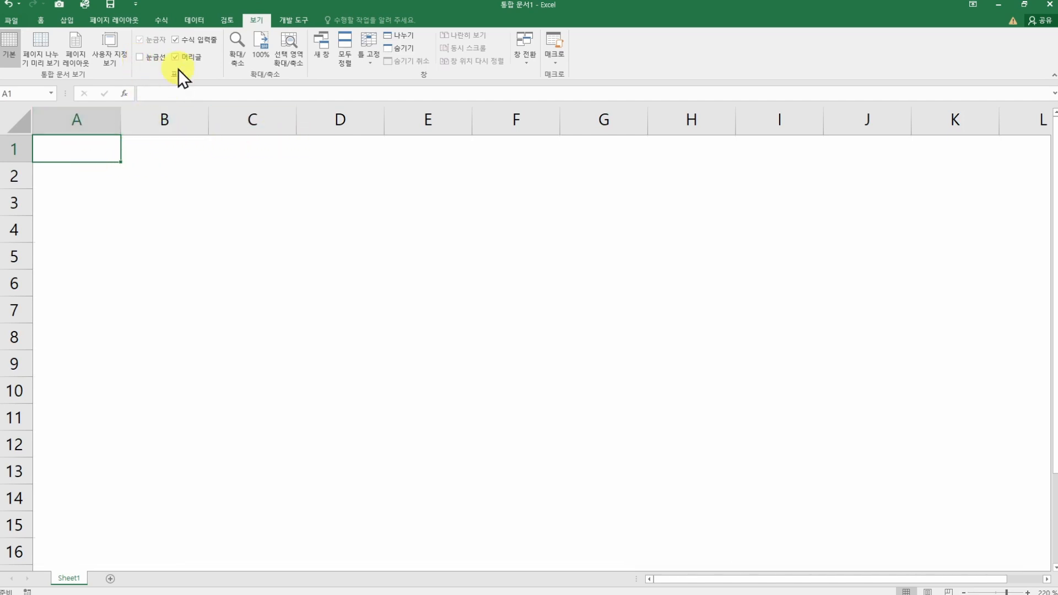
pyautogui.click(181, 55)
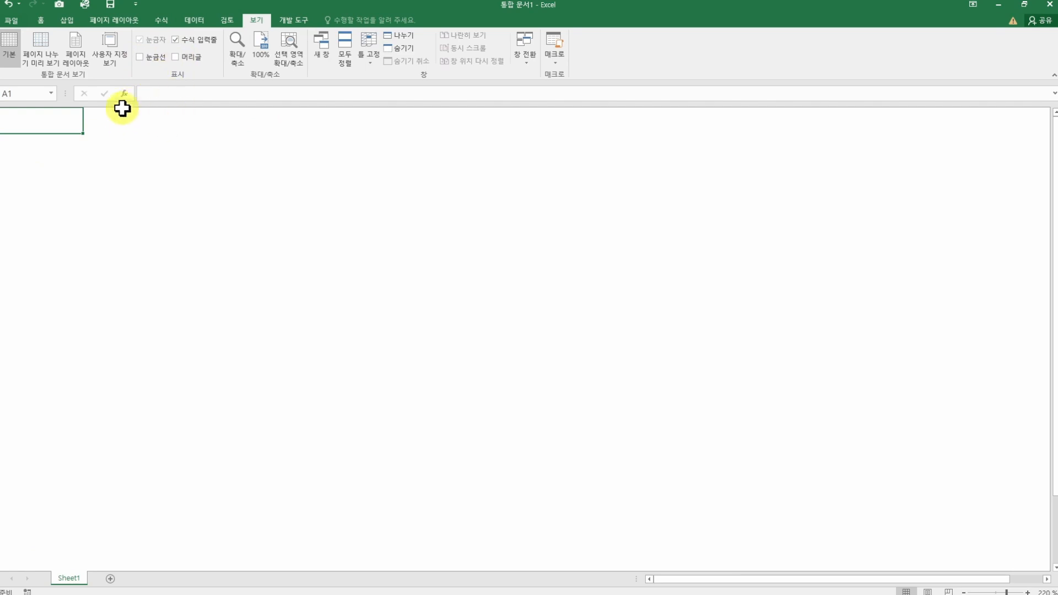
pyautogui.click(186, 39)
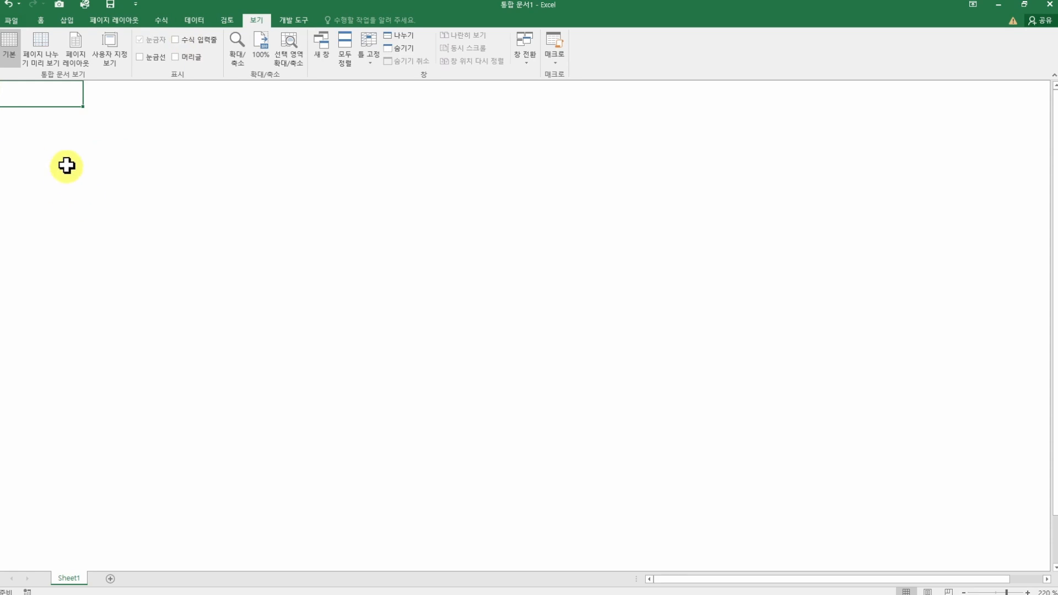
pyautogui.moveTo(44, 99); pyautogui.dragTo(534, 318)
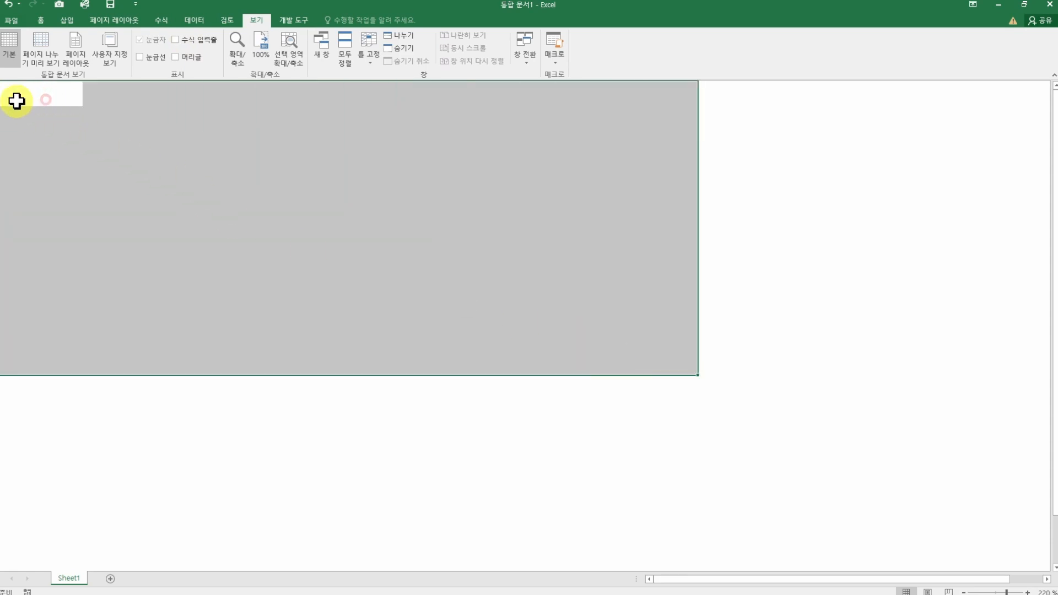
pyautogui.click(19, 92)
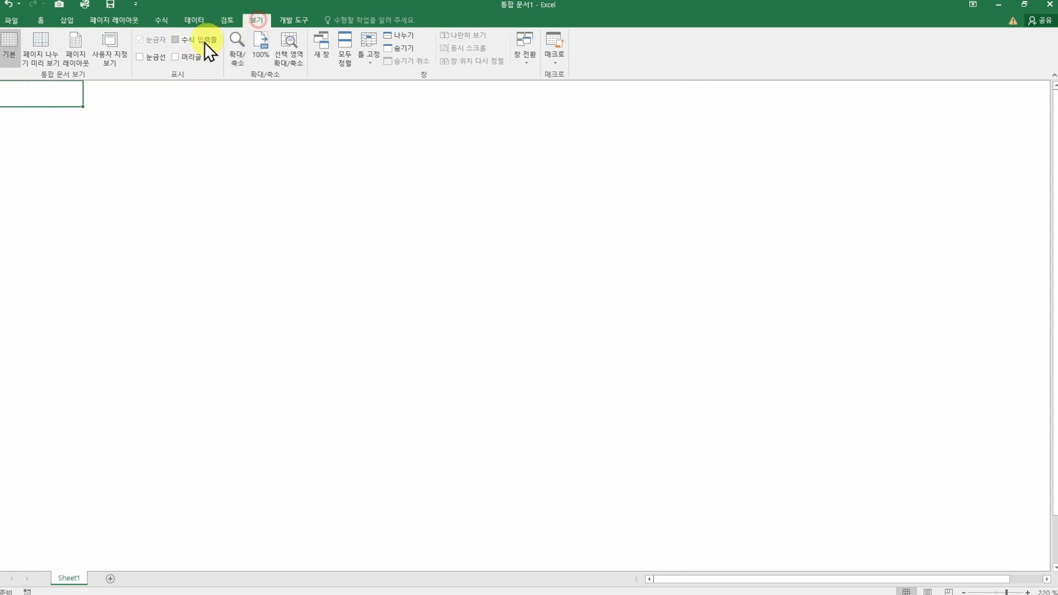
# Step: Turn the formula bar, gridlines and row and column headings back on
pyautogui.click(181, 41)
pyautogui.click(151, 59)
pyautogui.click(190, 60)
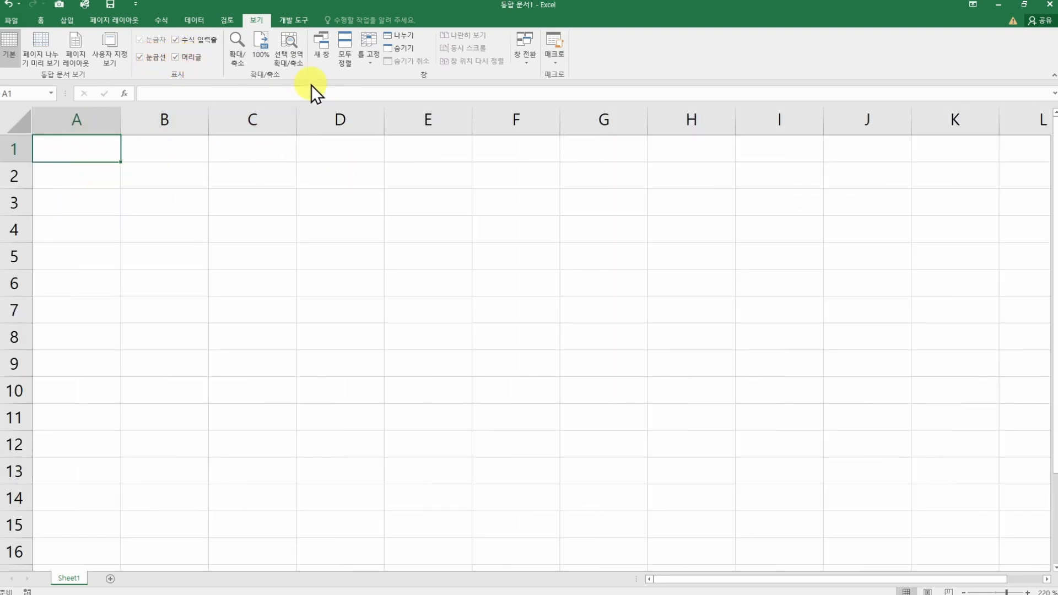
# Step: Look through the Home, Formulas, Data and Insert tabs, finishing on Home
pyautogui.click(45, 23)
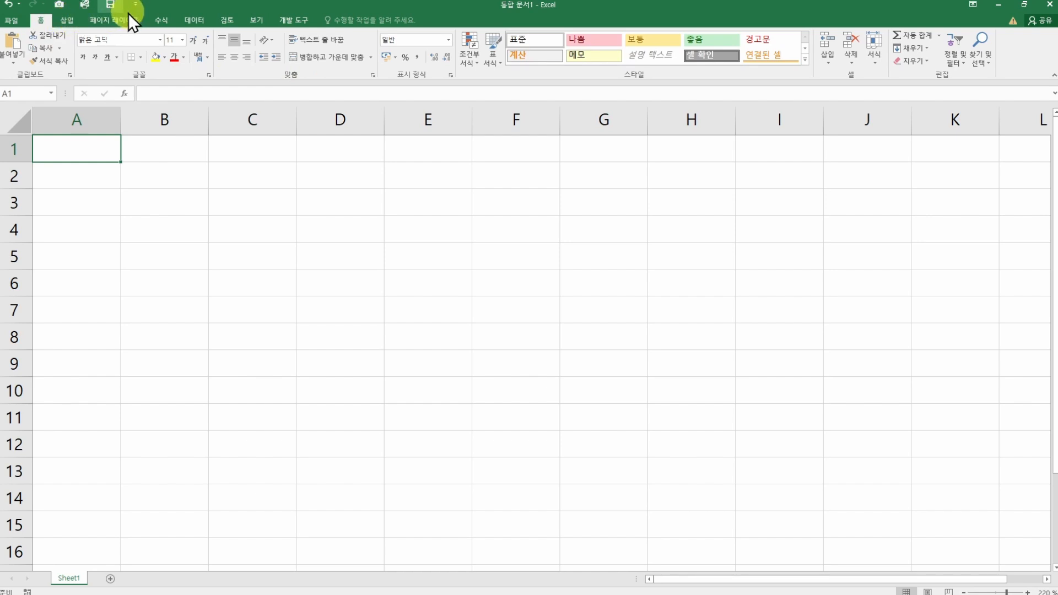
pyautogui.click(164, 20)
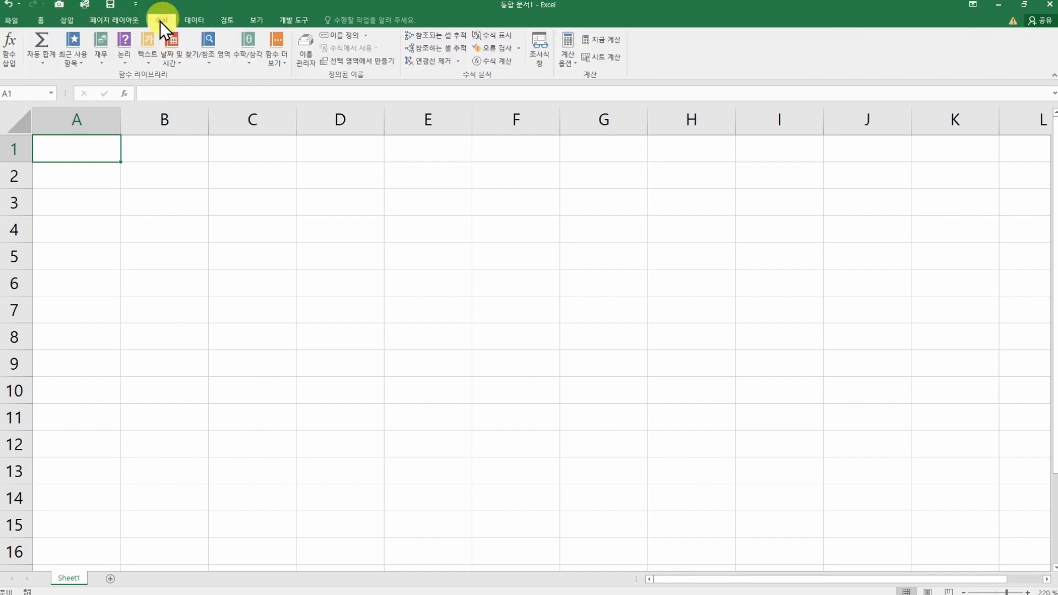
pyautogui.click(191, 20)
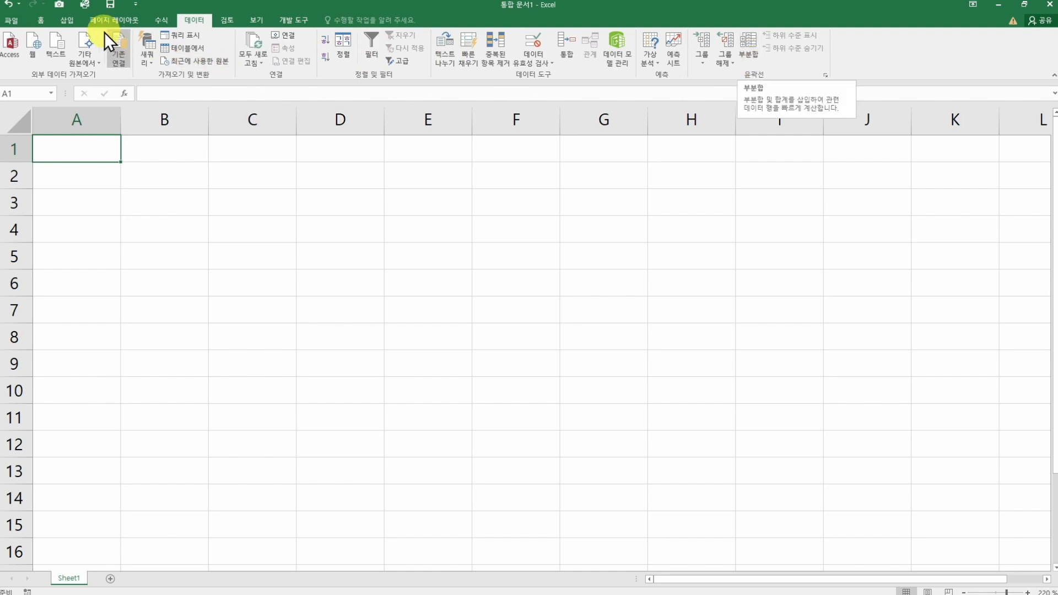
pyautogui.click(69, 25)
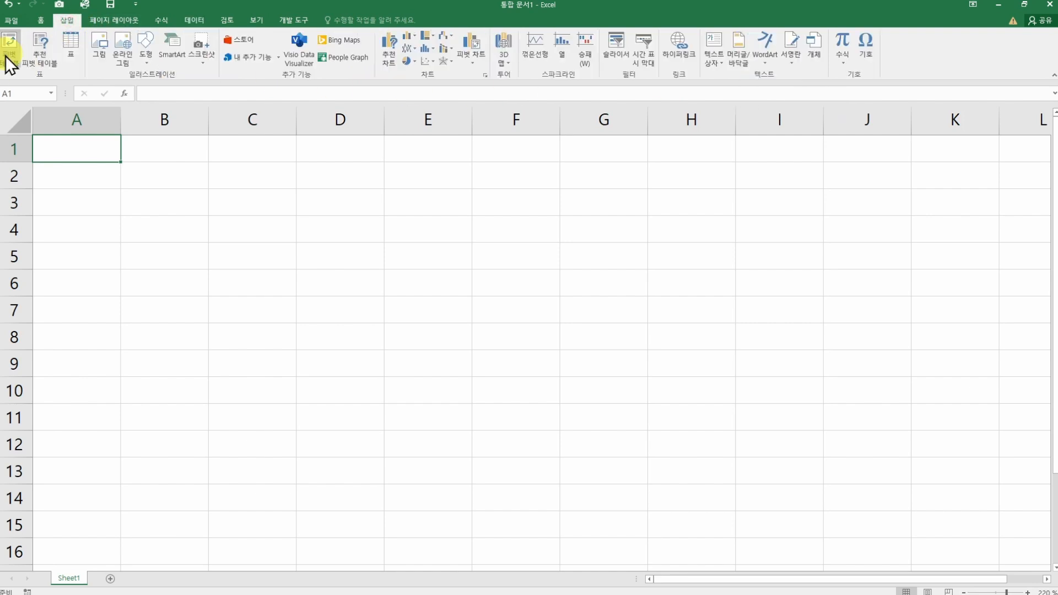
pyautogui.click(47, 20)
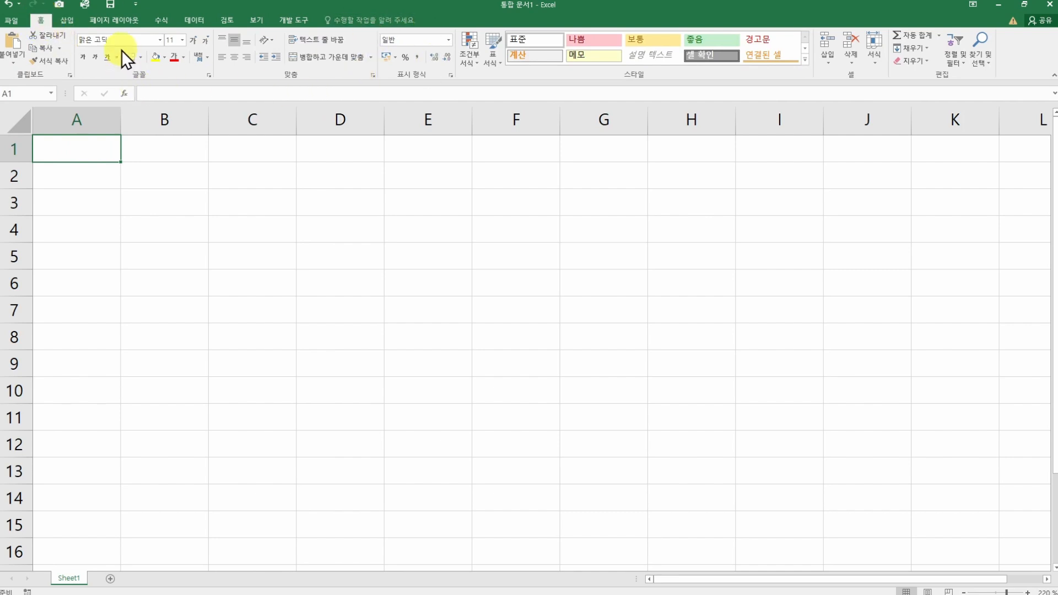
pyautogui.doubleClick(42, 22)
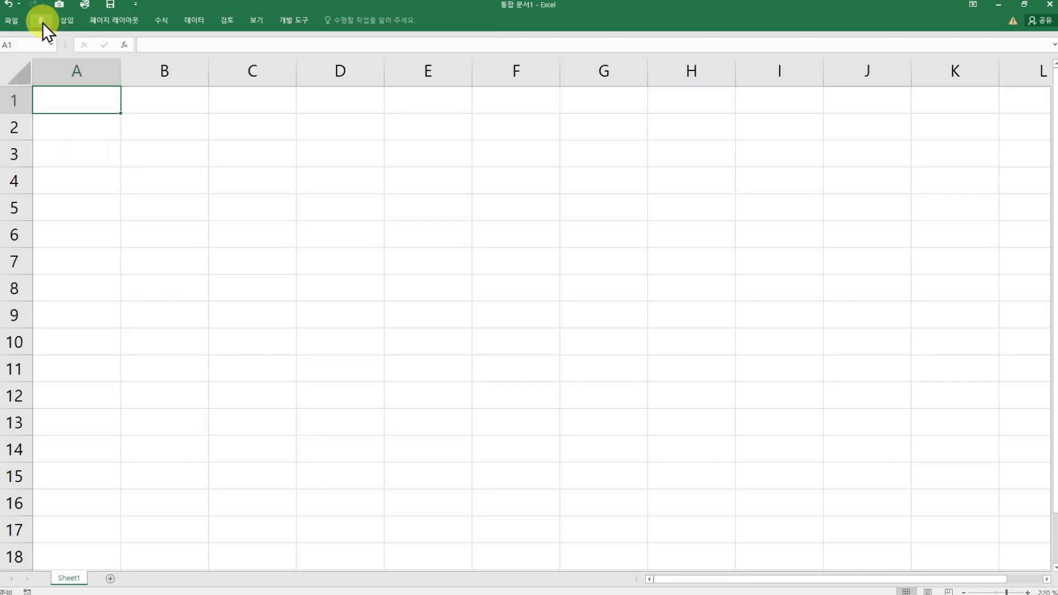
pyautogui.doubleClick(42, 22)
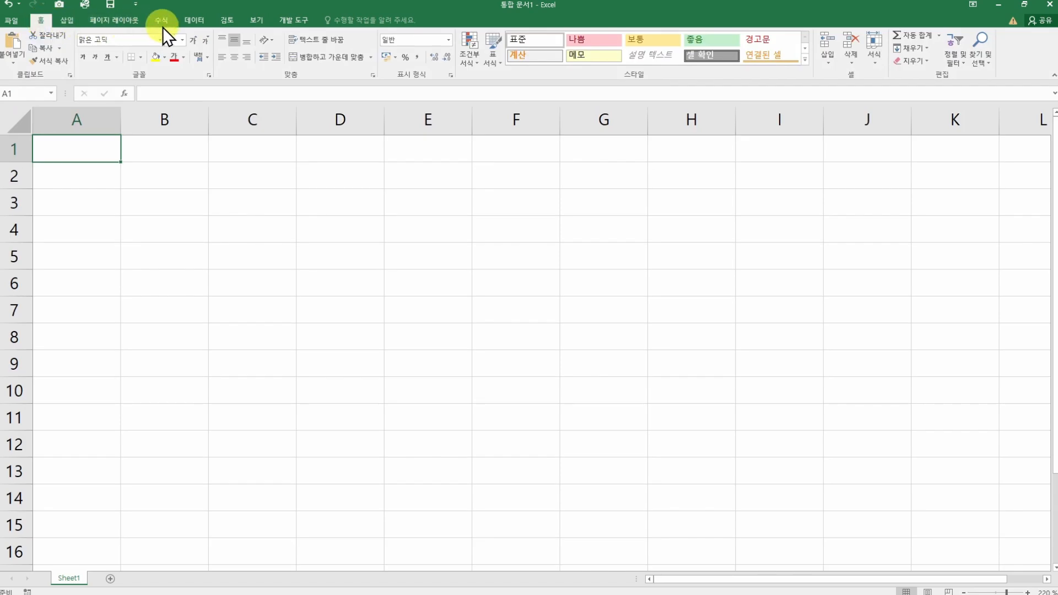
pyautogui.click(188, 21)
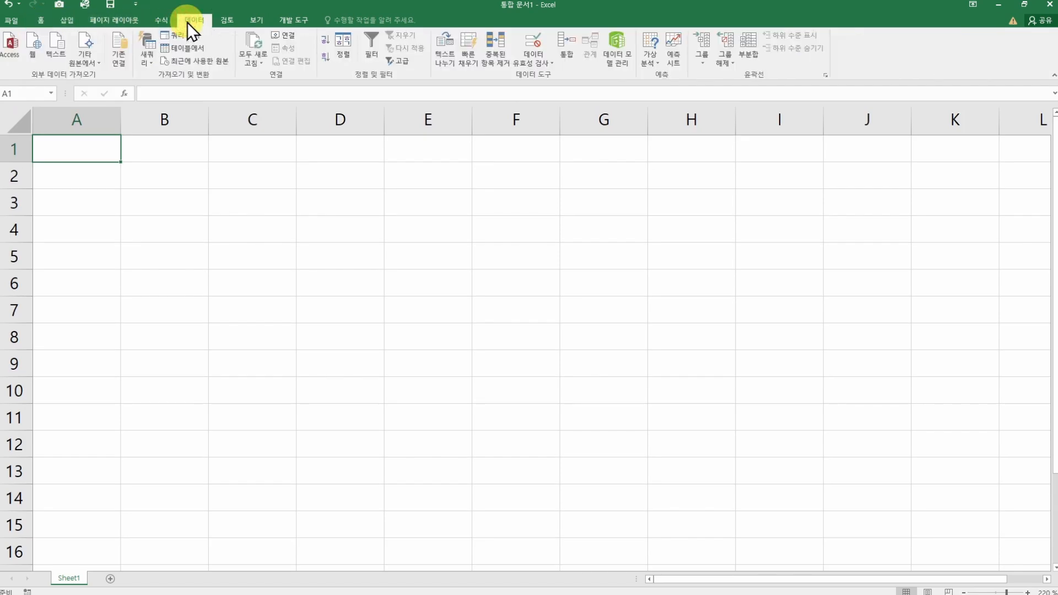
pyautogui.doubleClick(187, 22)
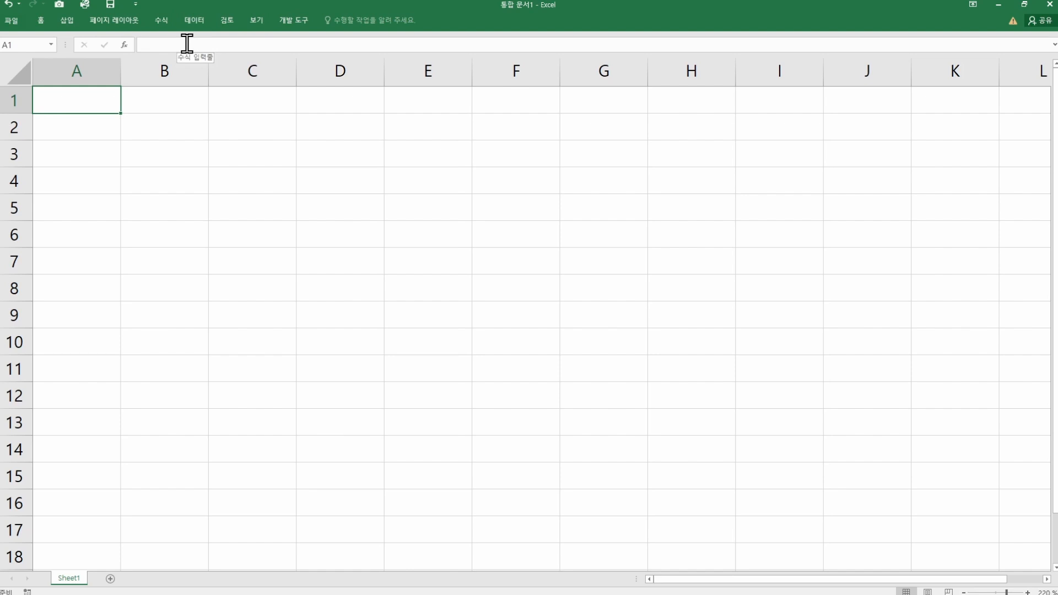
pyautogui.doubleClick(193, 20)
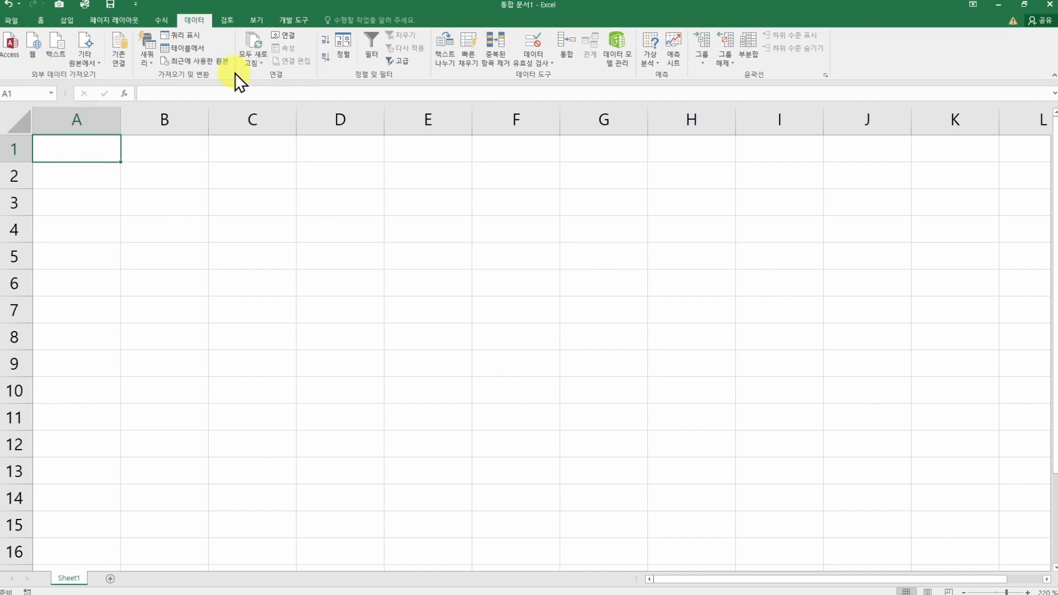
pyautogui.doubleClick(195, 20)
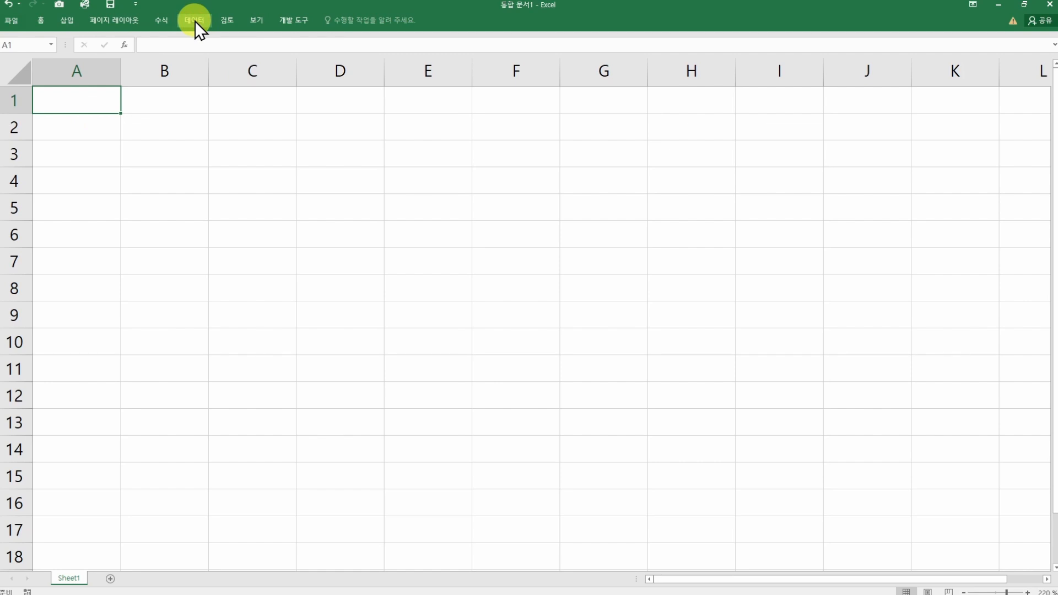
pyautogui.doubleClick(195, 21)
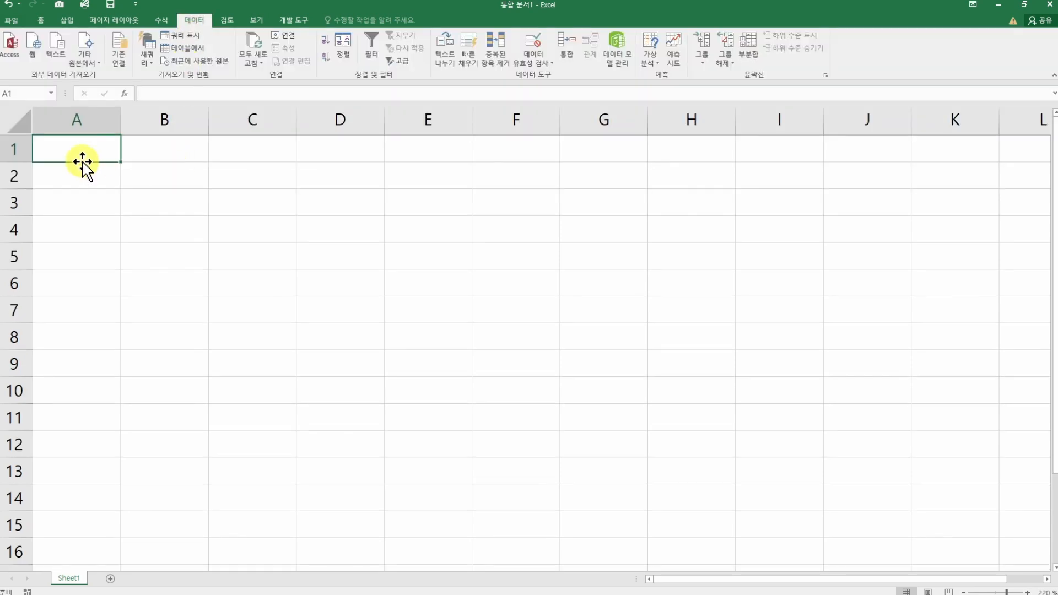
pyautogui.click(42, 21)
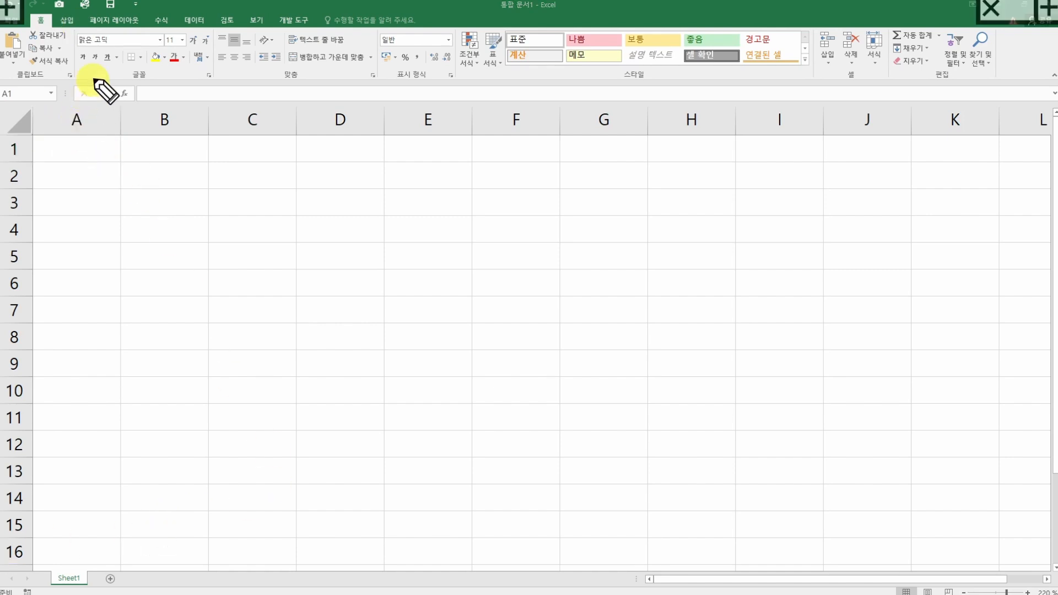
pyautogui.moveTo(82, 141)
pyautogui.mouseDown()
pyautogui.moveTo(101, 111)
pyautogui.moveTo(121, 128)
pyautogui.mouseUp()
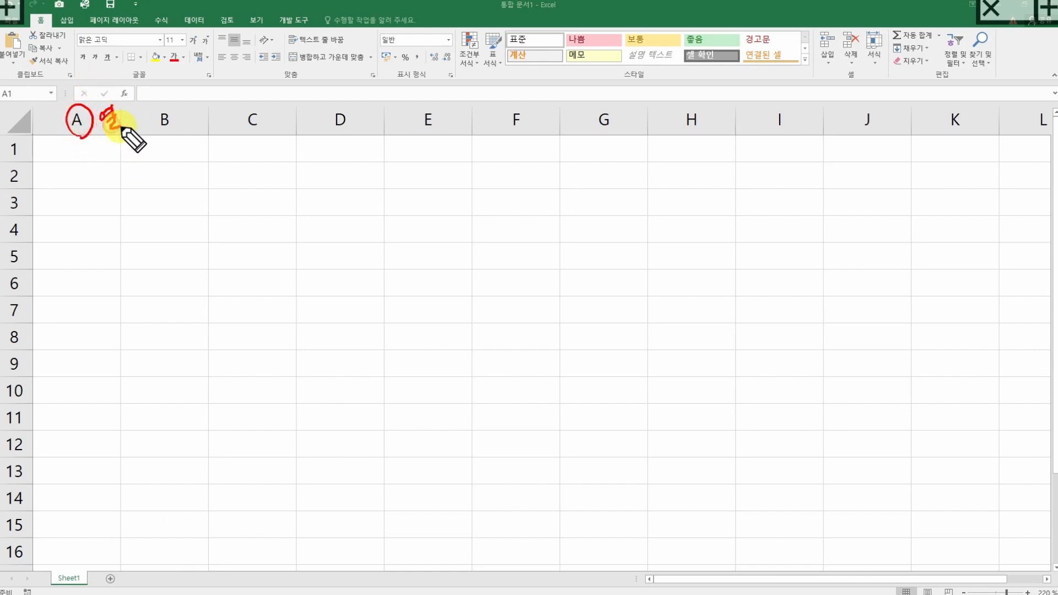
pyautogui.moveTo(22, 160)
pyautogui.mouseDown()
pyautogui.moveTo(8, 150)
pyautogui.moveTo(43, 150)
pyautogui.moveTo(37, 158)
pyautogui.mouseUp()
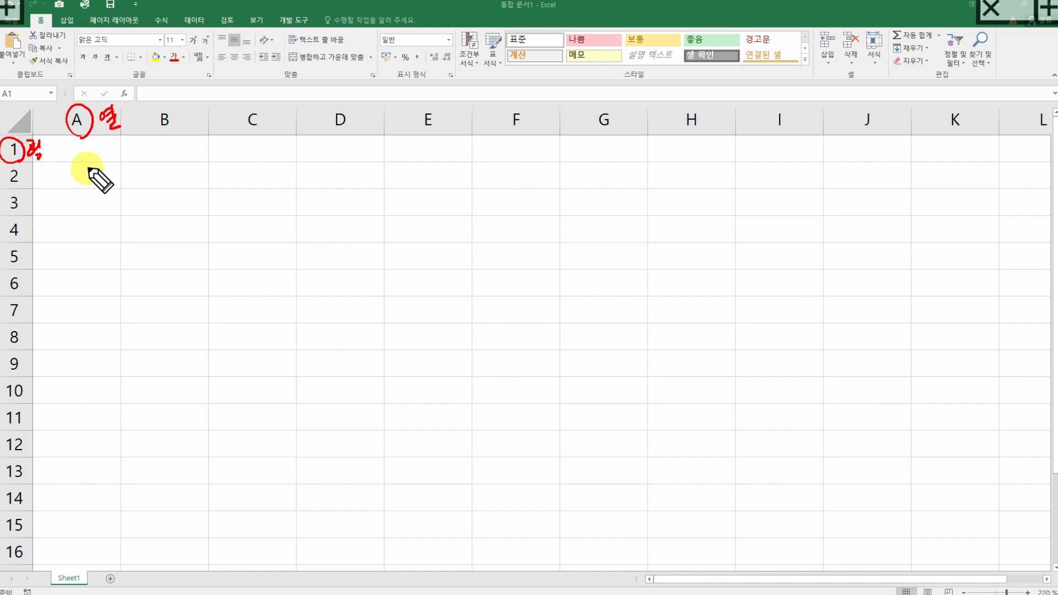
pyautogui.moveTo(81, 153); pyautogui.dragTo(104, 152)
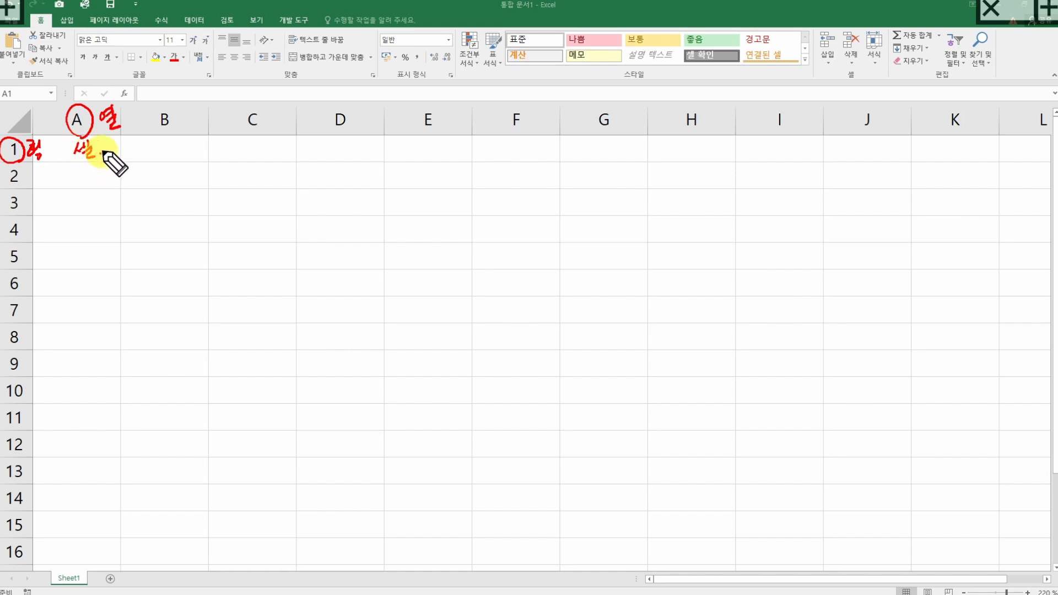
pyautogui.moveTo(6, 106); pyautogui.dragTo(12, 104)
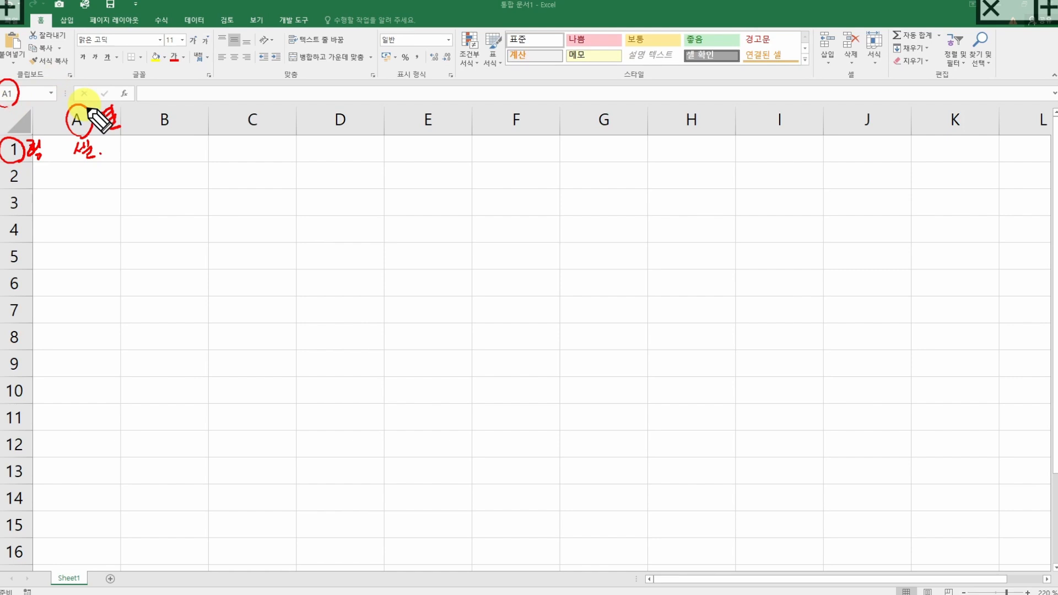
pyautogui.press('Escape')
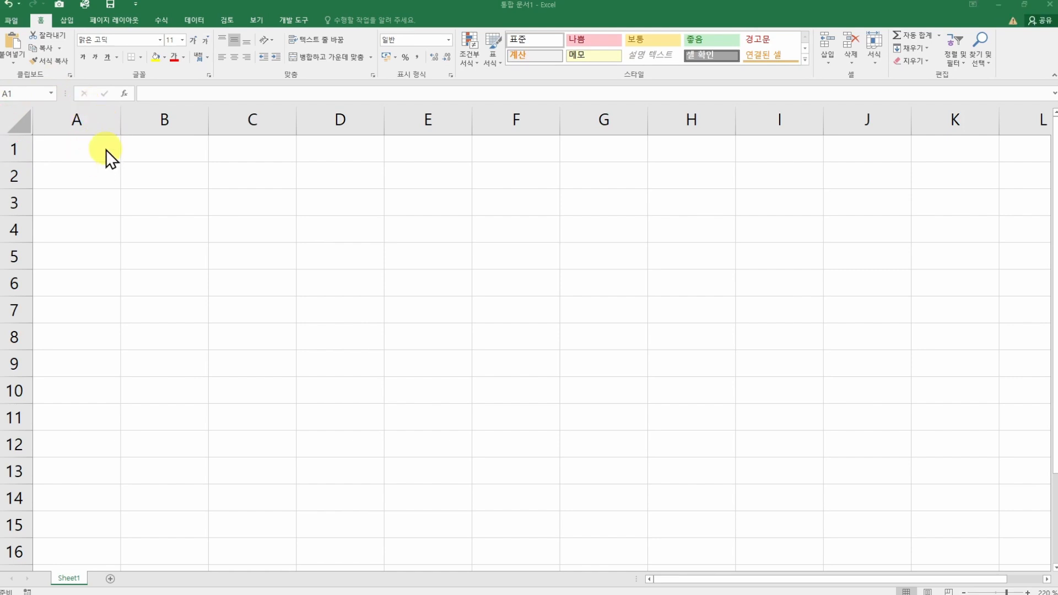
pyautogui.click(105, 155)
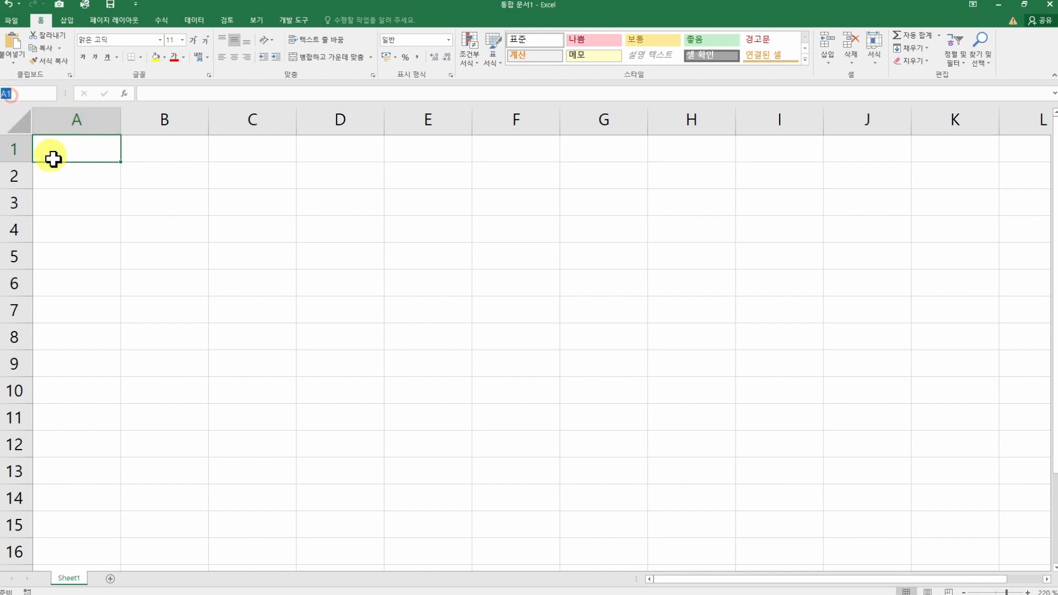
pyautogui.click(77, 174)
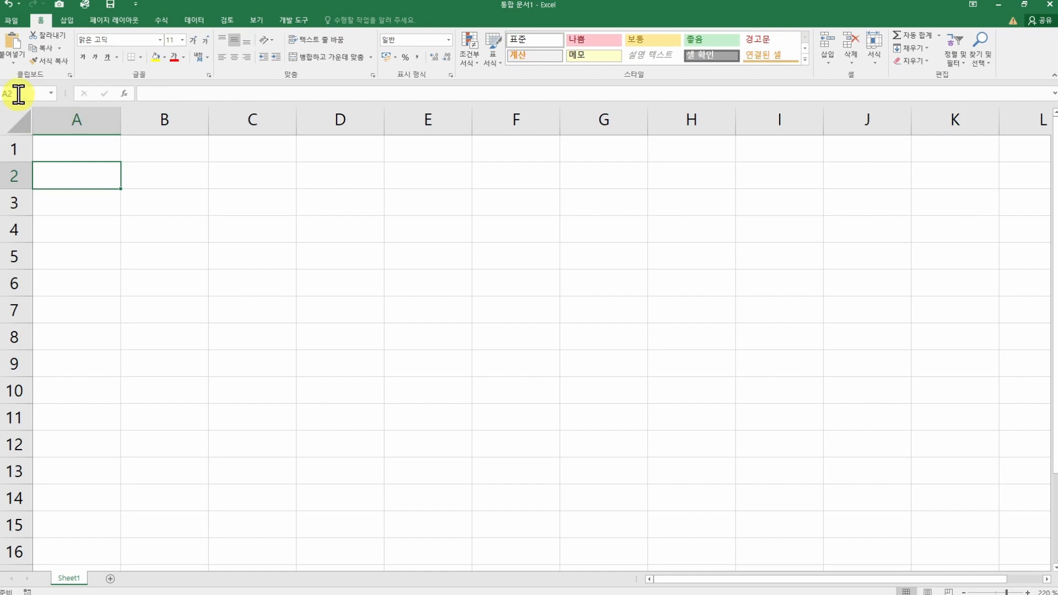
pyautogui.click(278, 233)
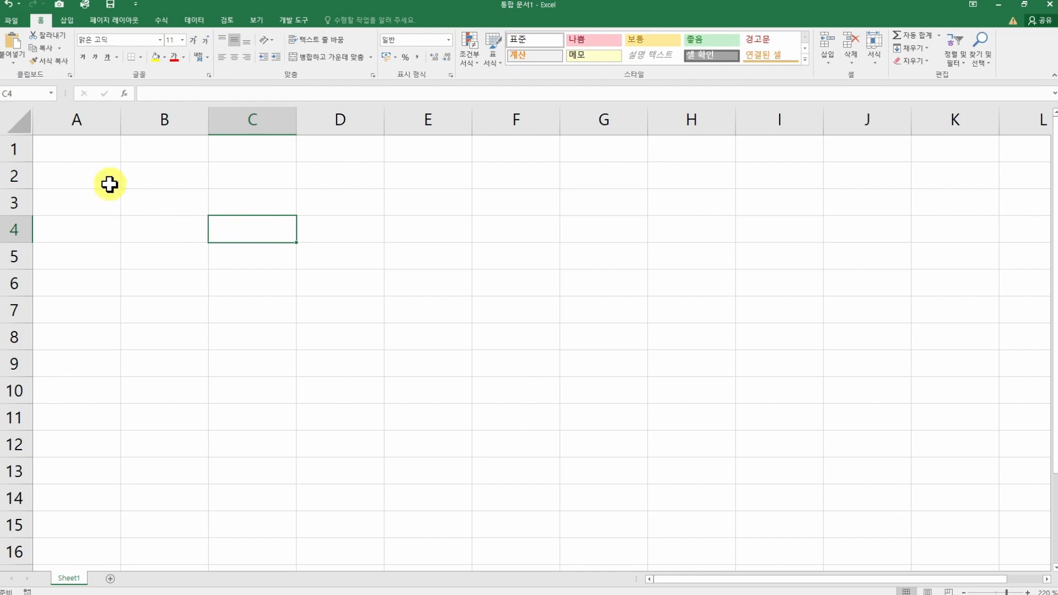
pyautogui.click(116, 157)
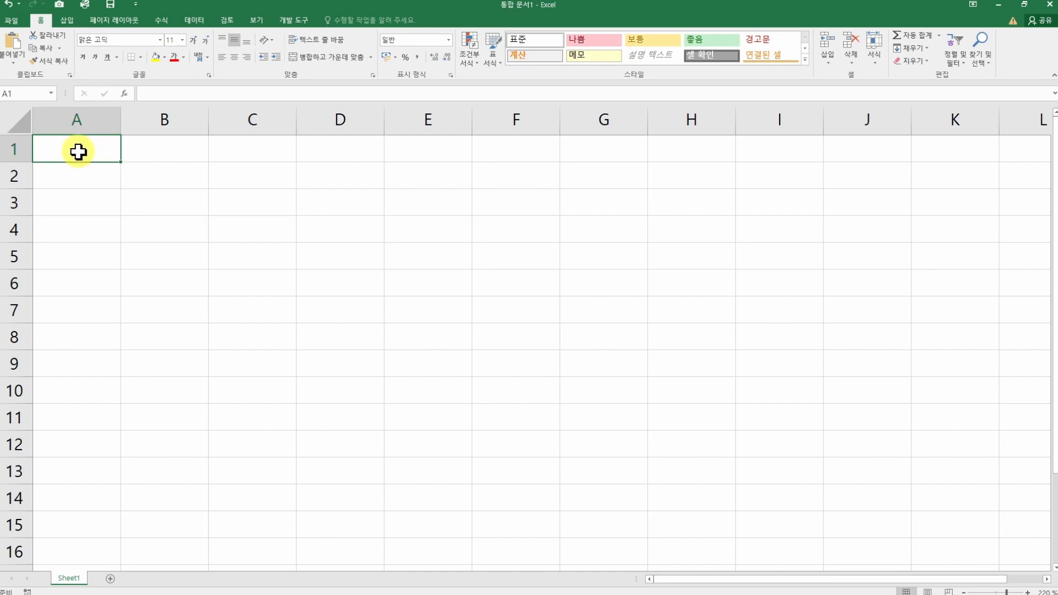
# Step: Enter 1 in A1, then try moving it and filling it down column A
pyautogui.moveTo(78, 152); pyautogui.dragTo(507, 382)
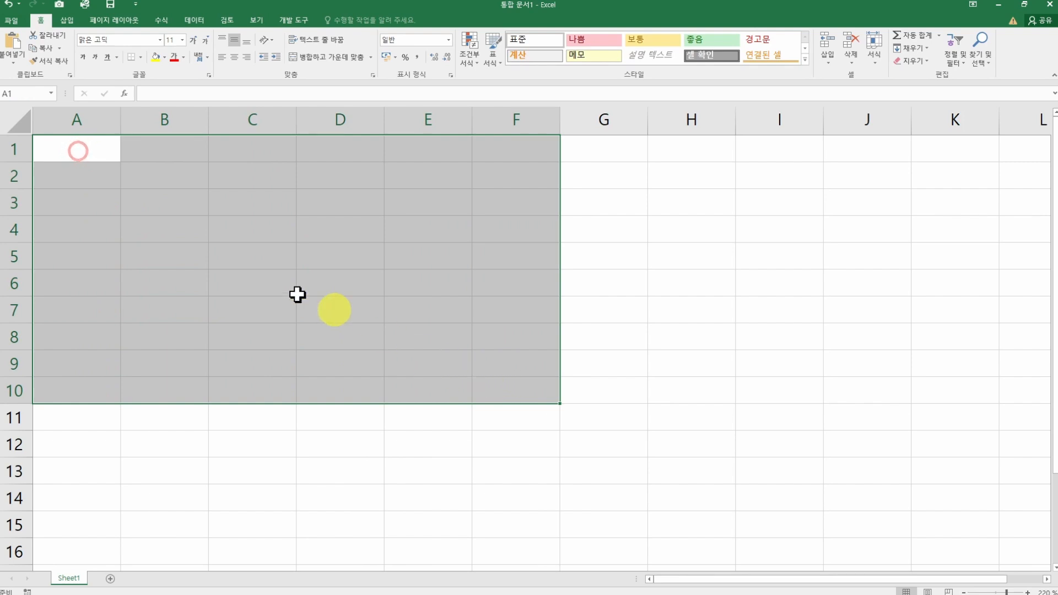
pyautogui.click(74, 151)
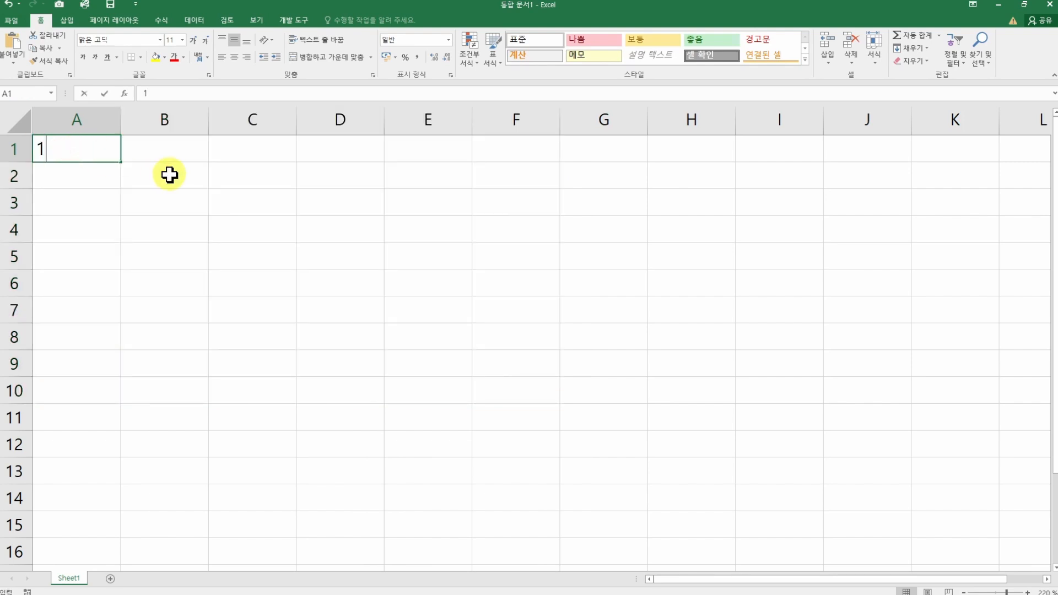
pyautogui.write('1')
pyautogui.press('Return')
pyautogui.click(102, 157)
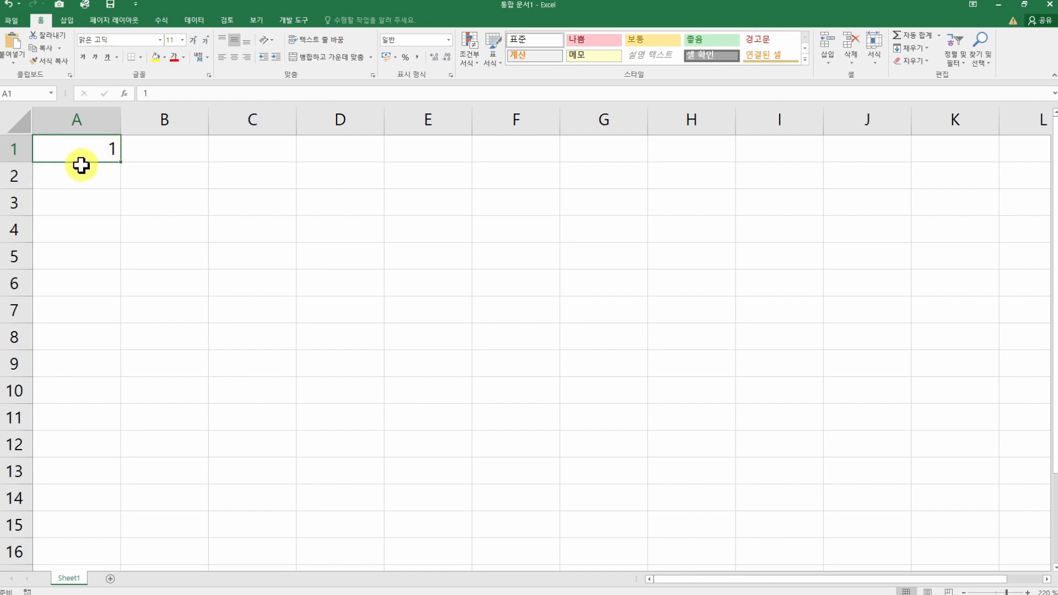
pyautogui.moveTo(82, 164)
pyautogui.mouseDown()
pyautogui.moveTo(123, 253)
pyautogui.moveTo(392, 208)
pyautogui.moveTo(382, 158)
pyautogui.moveTo(276, 248)
pyautogui.moveTo(90, 154)
pyautogui.mouseUp()
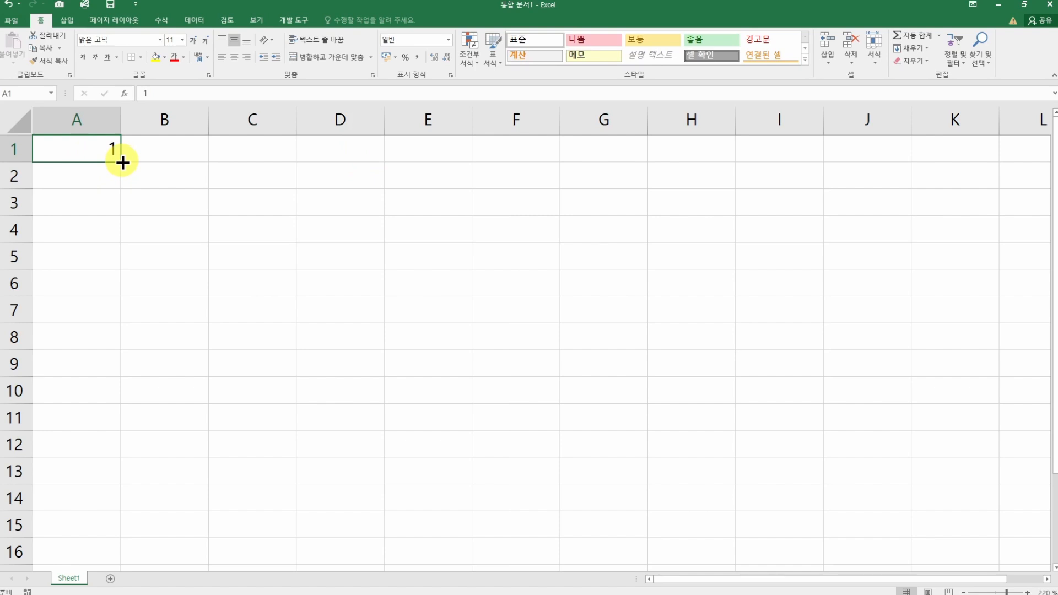
pyautogui.moveTo(122, 163); pyautogui.dragTo(90, 378)
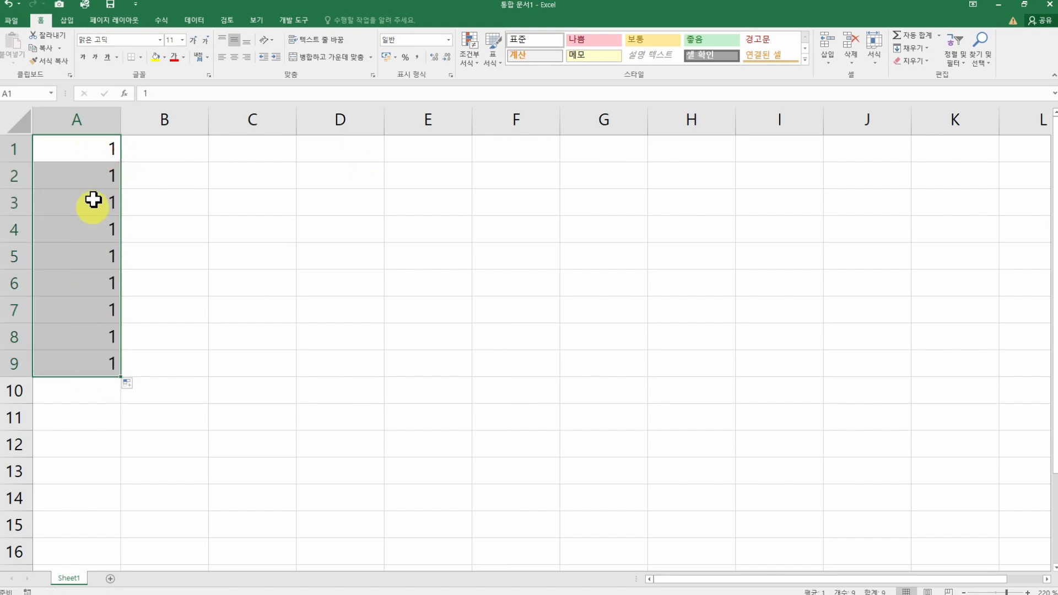
pyautogui.moveTo(121, 374); pyautogui.dragTo(119, 163)
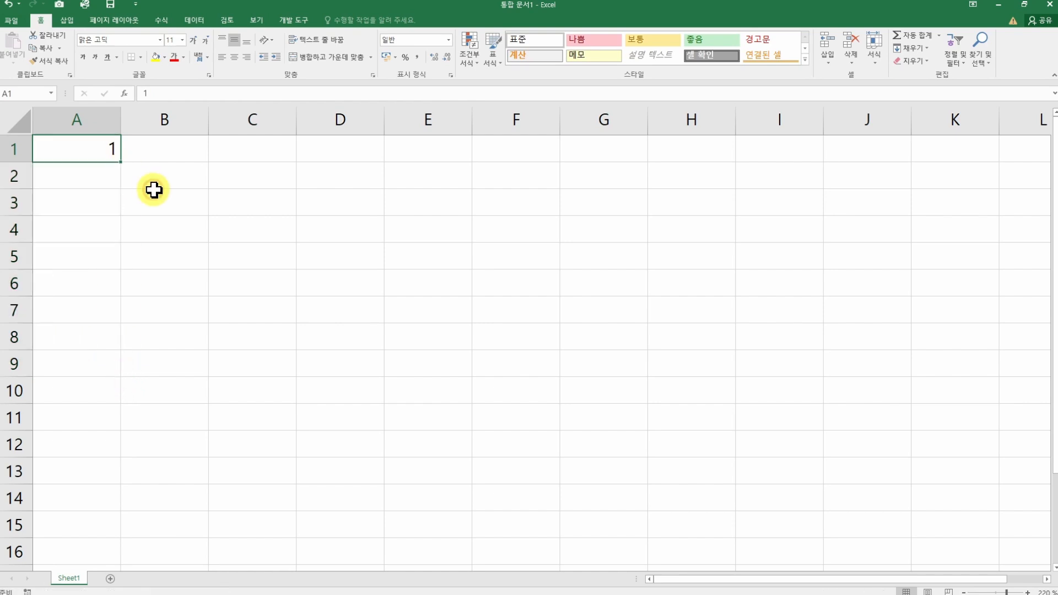
# Step: Move the 1 from A1 to C2, fill it down to C9, then clear C2:C9
pyautogui.moveTo(74, 147); pyautogui.dragTo(244, 240)
pyautogui.click(78, 149)
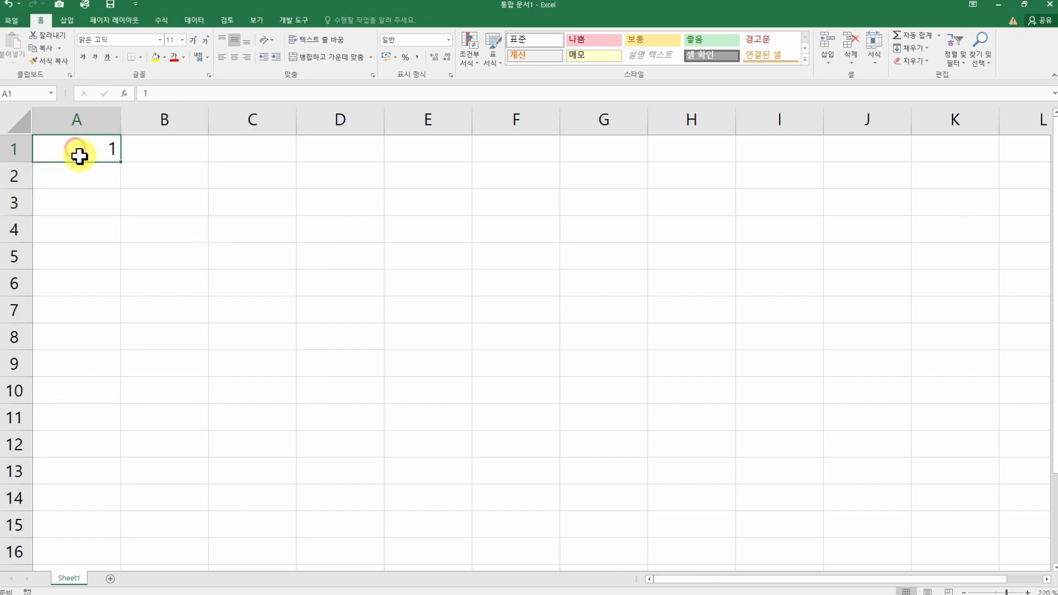
pyautogui.moveTo(79, 161); pyautogui.dragTo(254, 176)
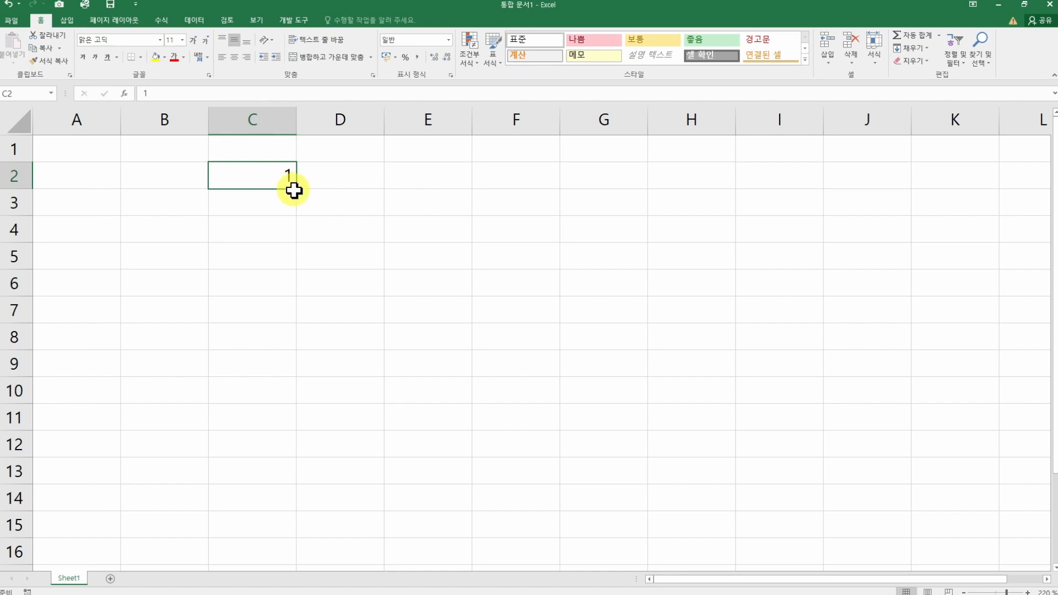
pyautogui.moveTo(296, 189); pyautogui.dragTo(270, 370)
pyautogui.press('Delete')
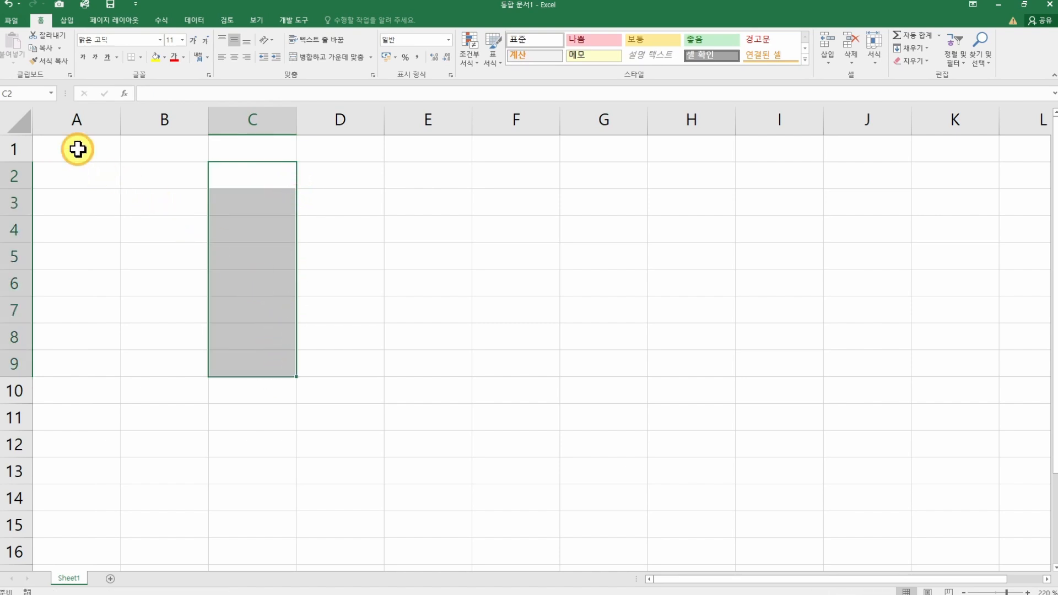
pyautogui.click(78, 148)
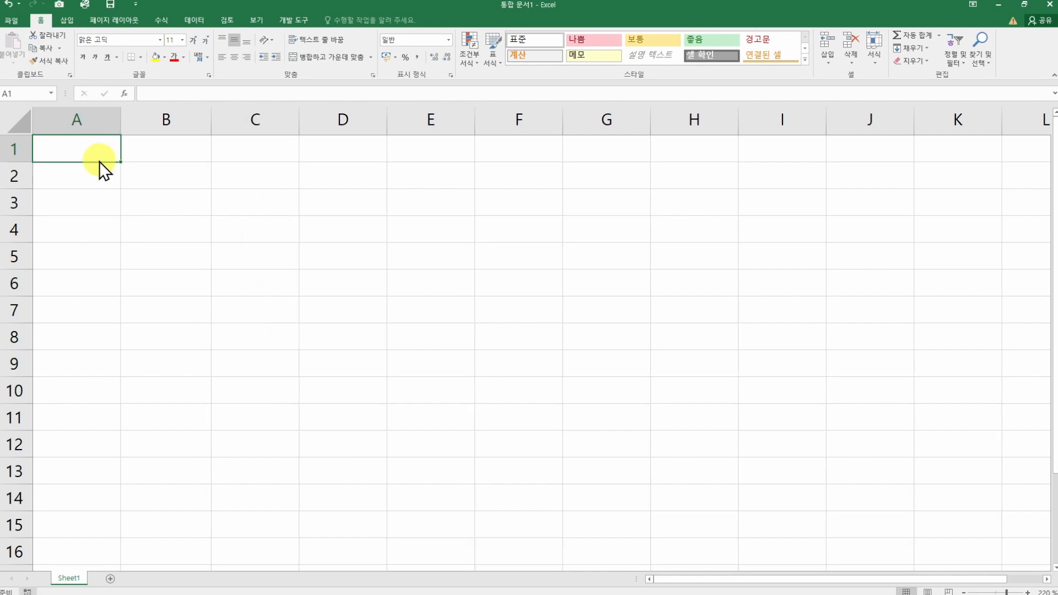
# Step: Select column B and drag its header edge to widen it
pyautogui.click(102, 120)
pyautogui.click(194, 113)
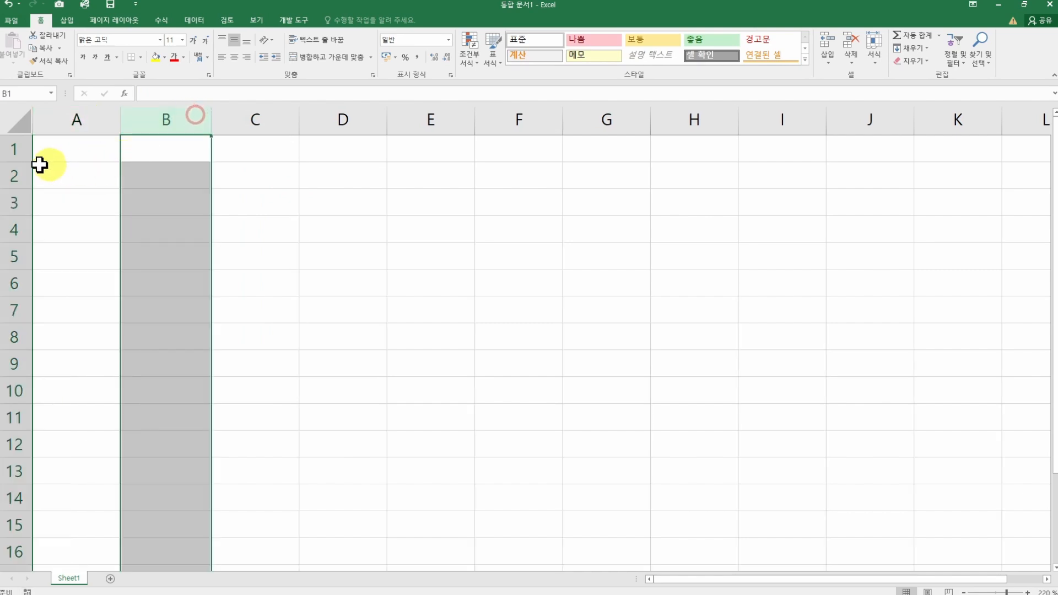
pyautogui.click(13, 149)
pyautogui.click(95, 126)
pyautogui.click(167, 113)
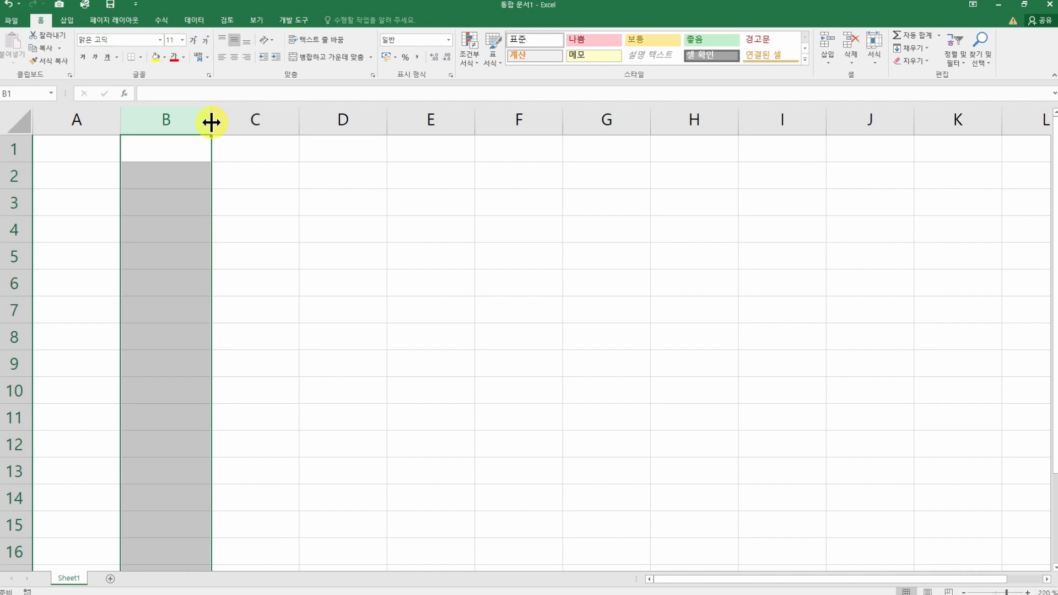
pyautogui.moveTo(211, 122)
pyautogui.mouseDown()
pyautogui.moveTo(297, 123)
pyautogui.moveTo(195, 120)
pyautogui.moveTo(231, 122)
pyautogui.mouseUp()
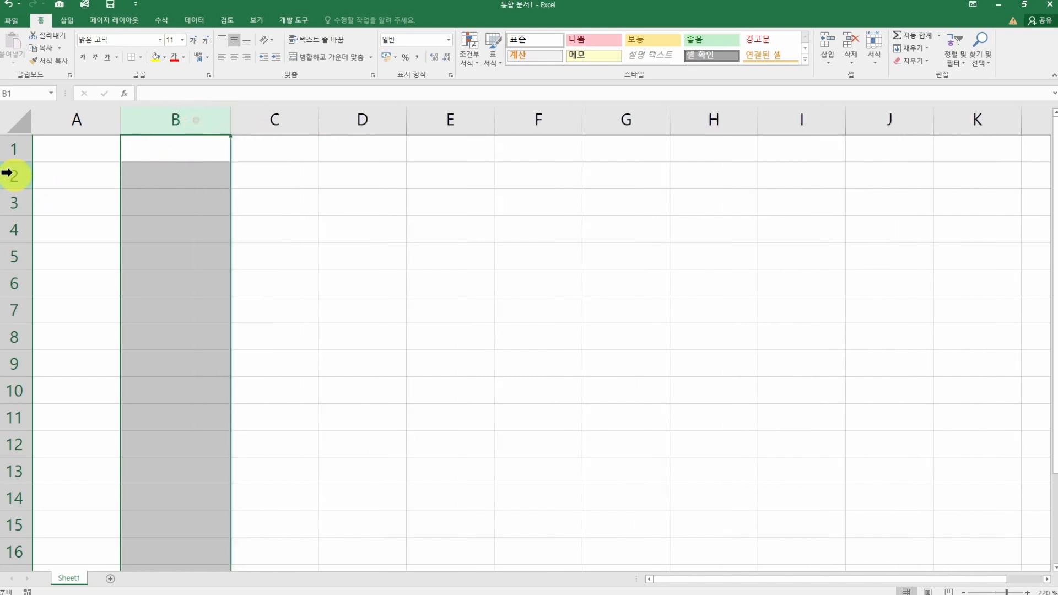
# Step: Drag row 1's border to resize it, leaving it at height 15.00
pyautogui.click(17, 148)
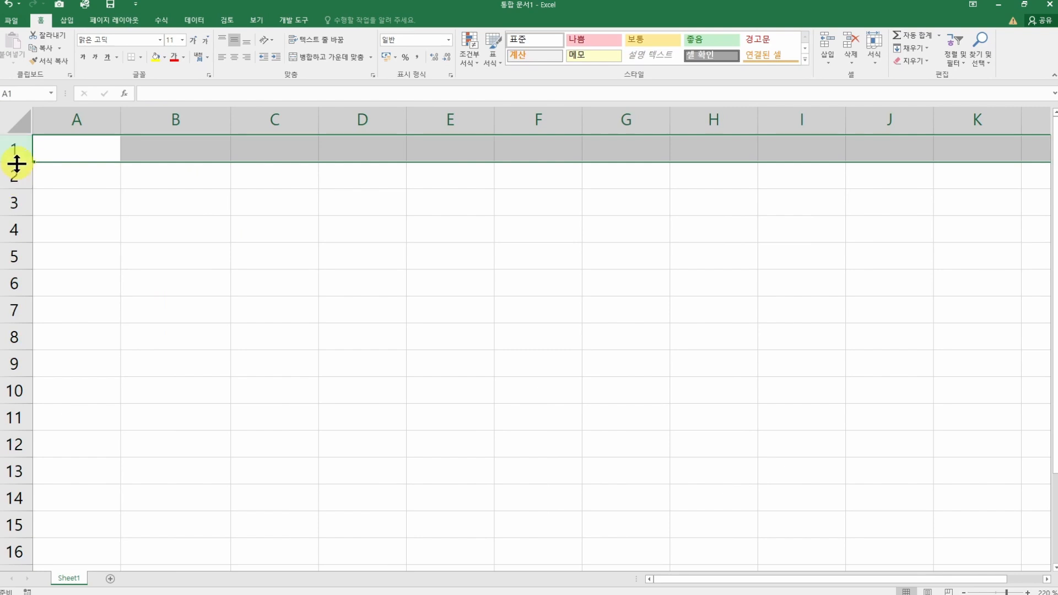
pyautogui.moveTo(16, 163)
pyautogui.mouseDown()
pyautogui.moveTo(17, 222)
pyautogui.moveTo(24, 159)
pyautogui.moveTo(17, 239)
pyautogui.moveTo(24, 160)
pyautogui.mouseUp()
pyautogui.click(345, 200)
pyautogui.click(188, 121)
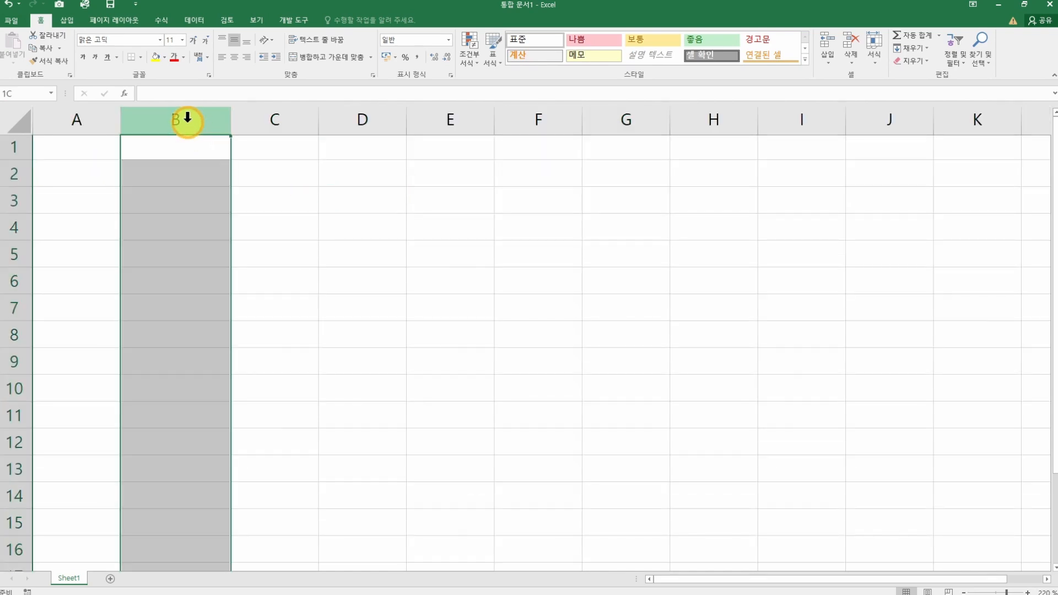
# Step: Set column B's width to 12
pyautogui.rightClick(189, 123)
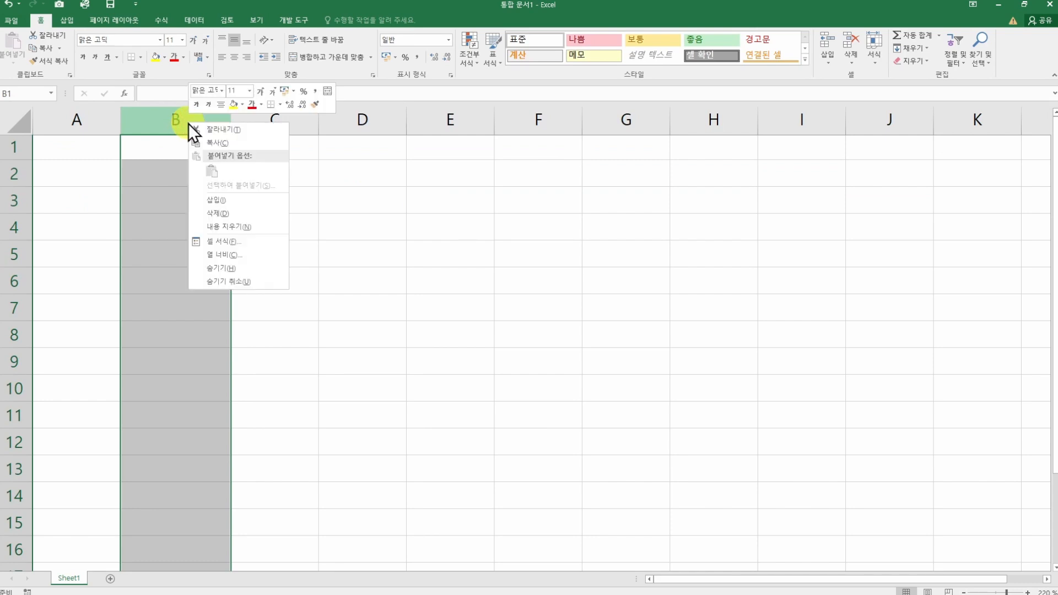
pyautogui.click(233, 255)
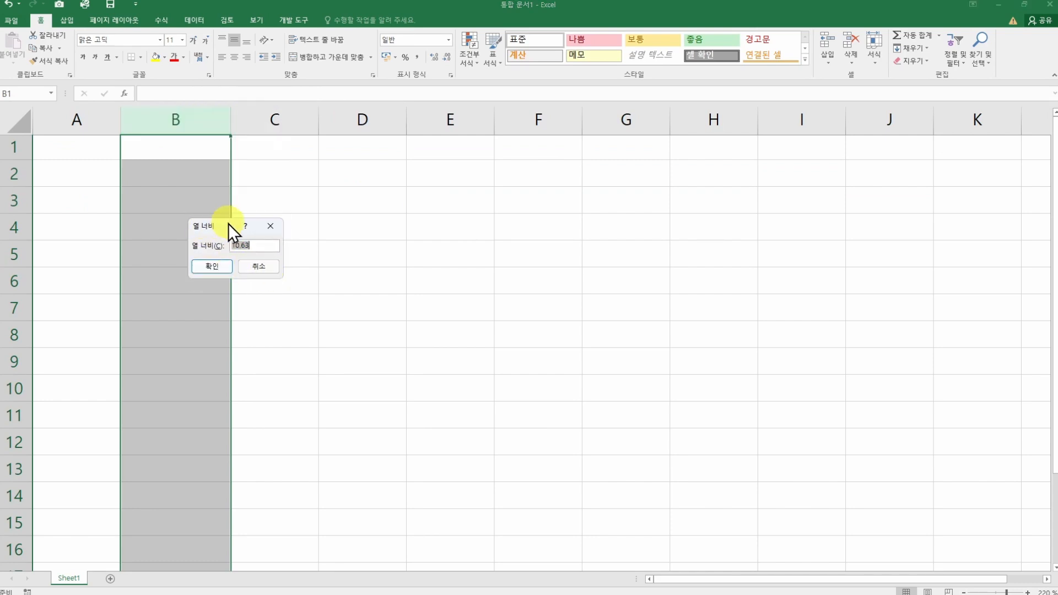
pyautogui.moveTo(221, 226); pyautogui.dragTo(322, 169)
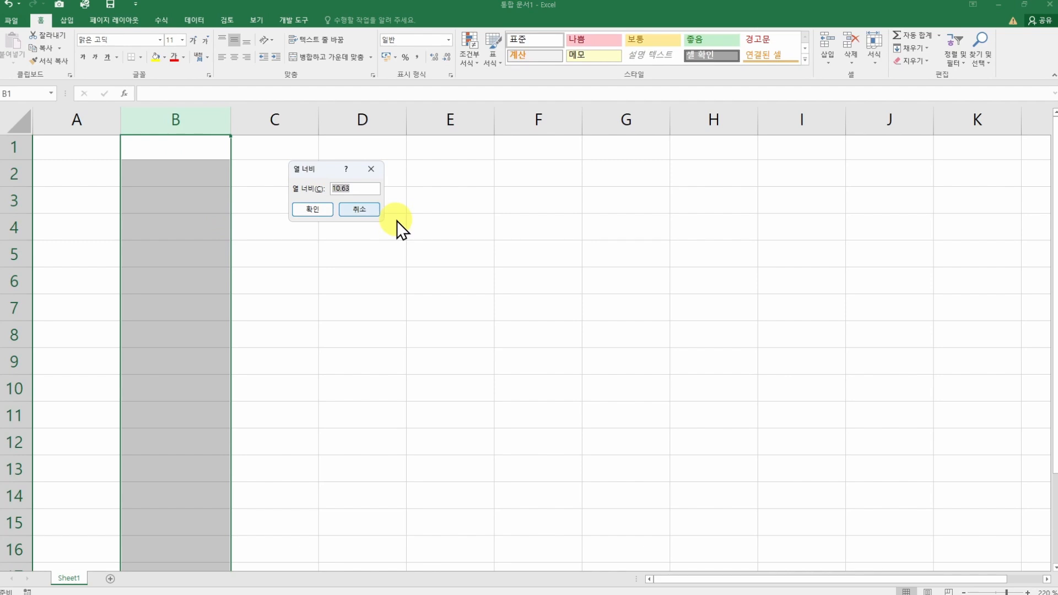
pyautogui.write('12')
pyautogui.press('Return')
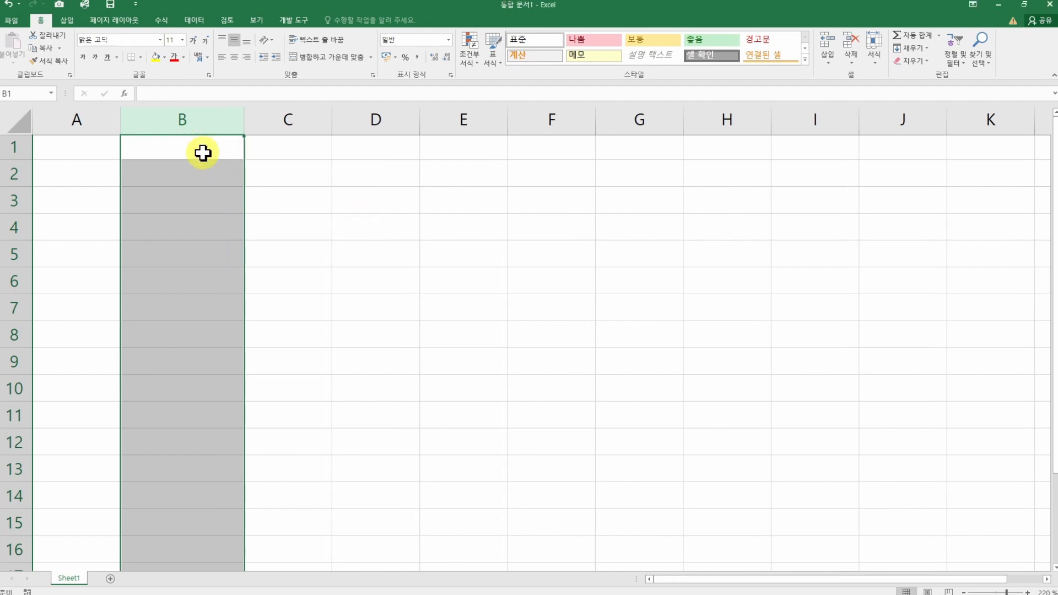
# Step: Set columns B through E to a column width of 10
pyautogui.moveTo(185, 121); pyautogui.dragTo(481, 116)
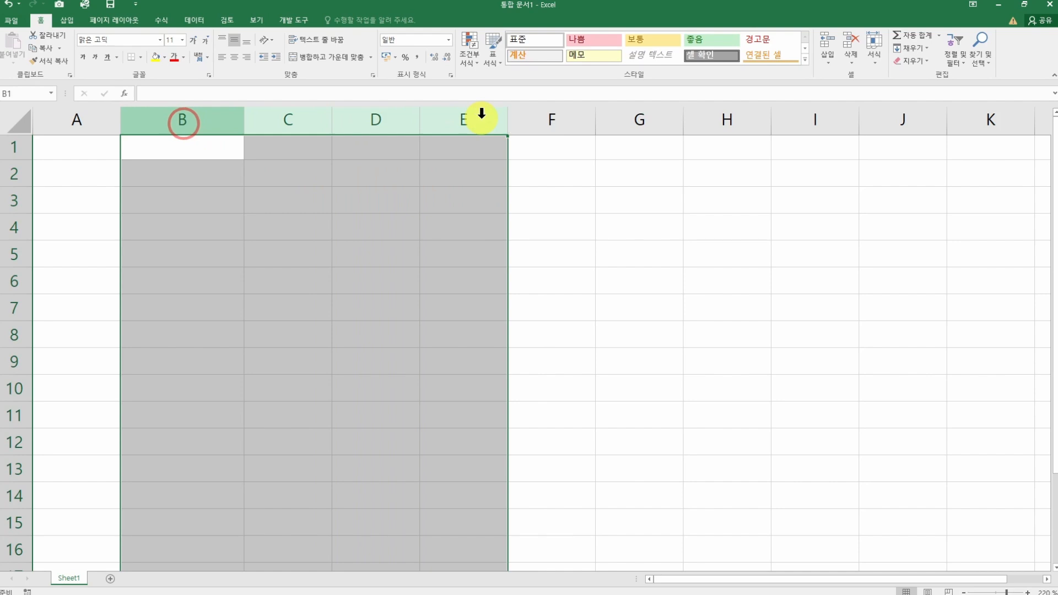
pyautogui.rightClick(472, 119)
pyautogui.click(503, 253)
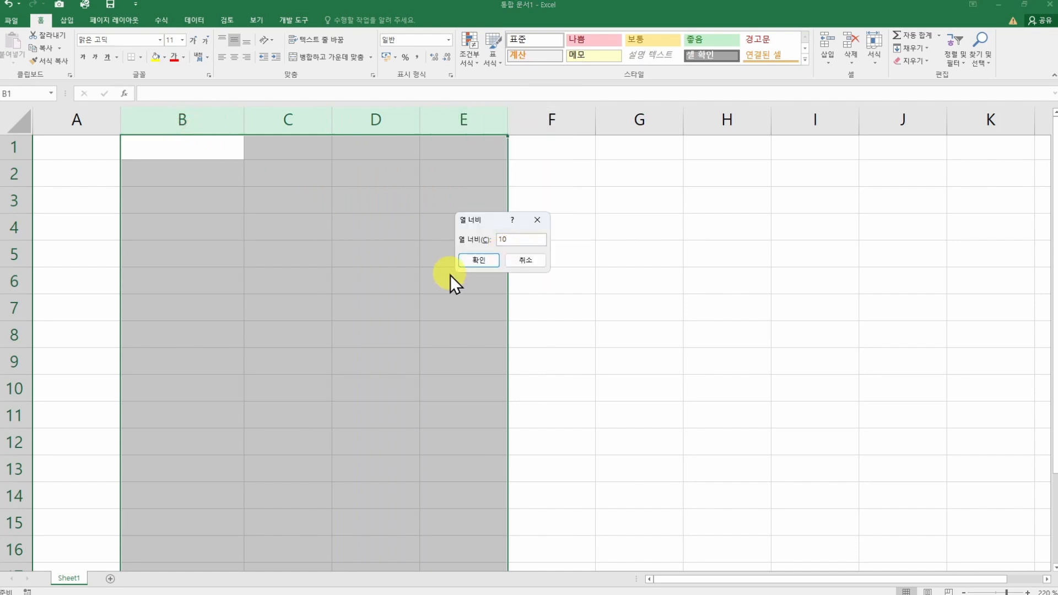
pyautogui.click(475, 265)
pyautogui.click(258, 226)
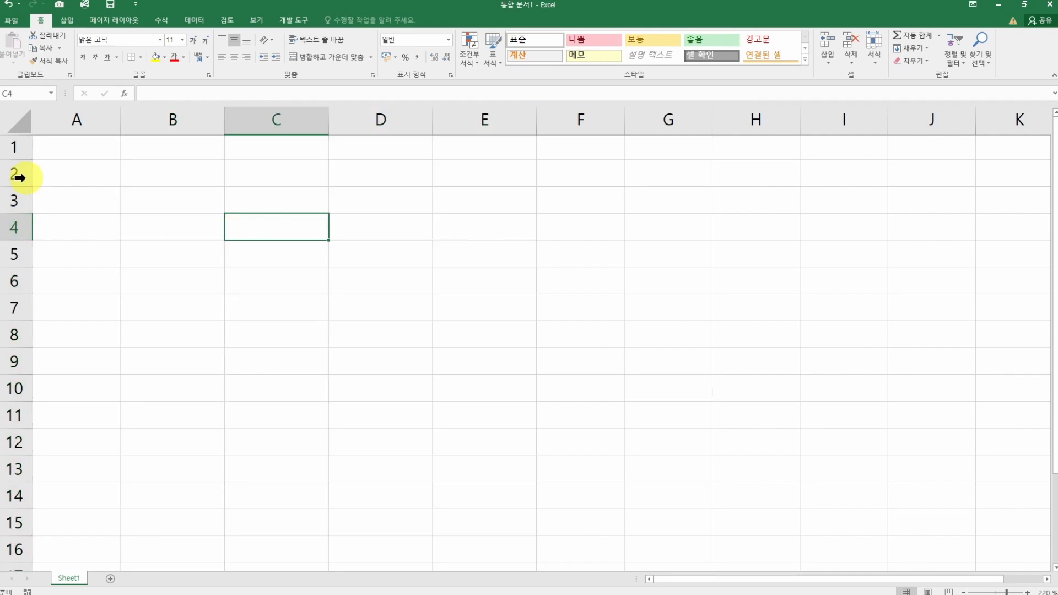
pyautogui.click(10, 148)
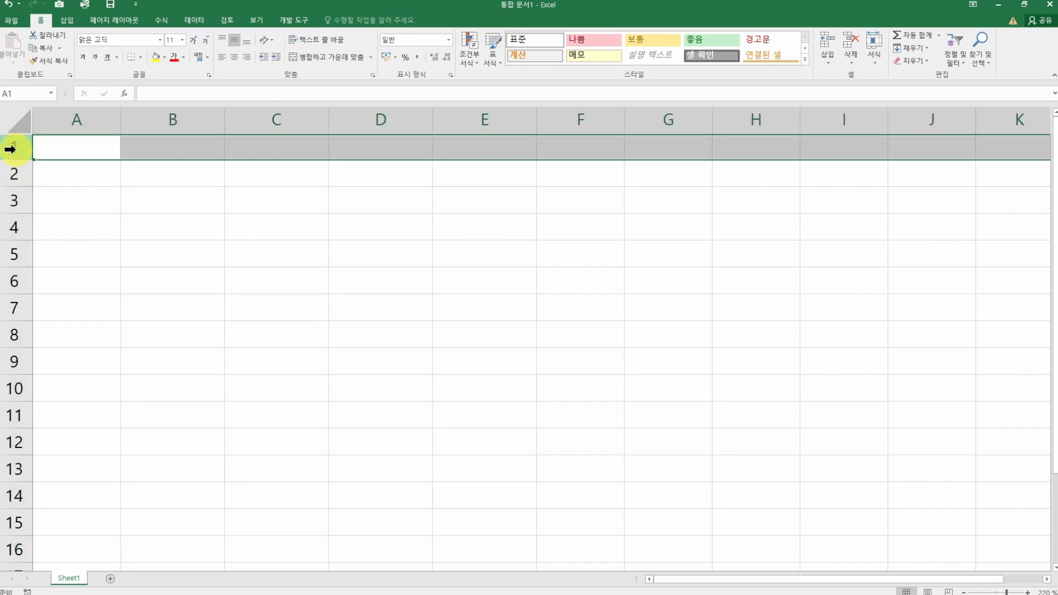
pyautogui.rightClick(10, 148)
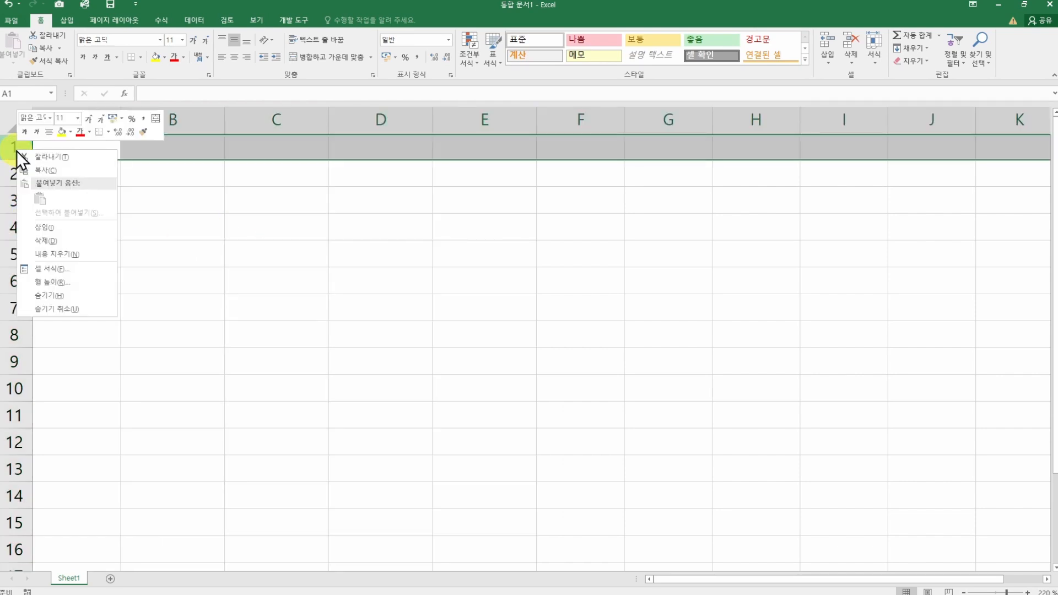
pyautogui.click(56, 282)
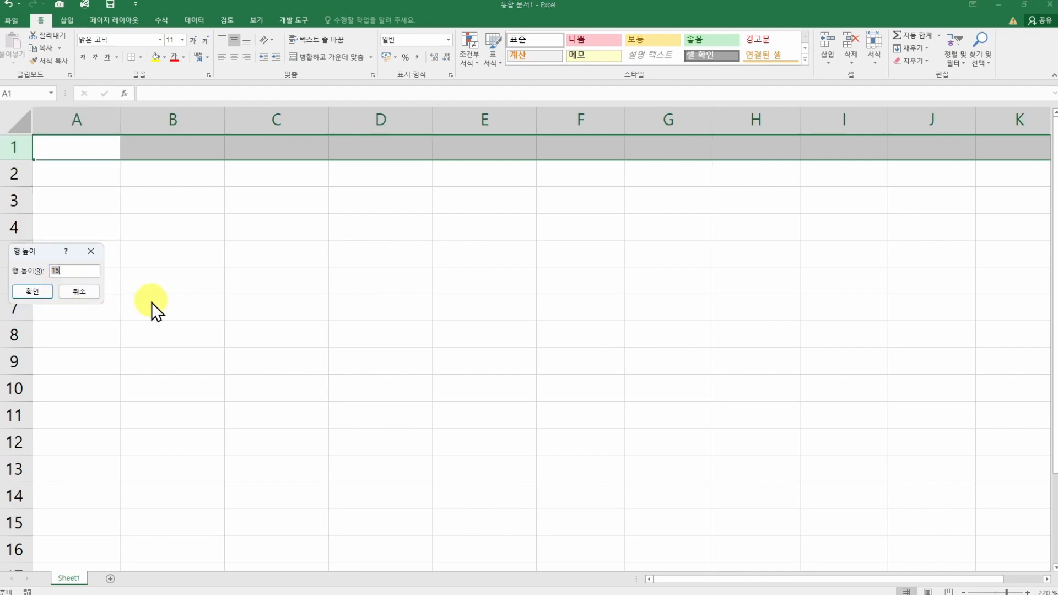
pyautogui.write('20')
pyautogui.press('Return')
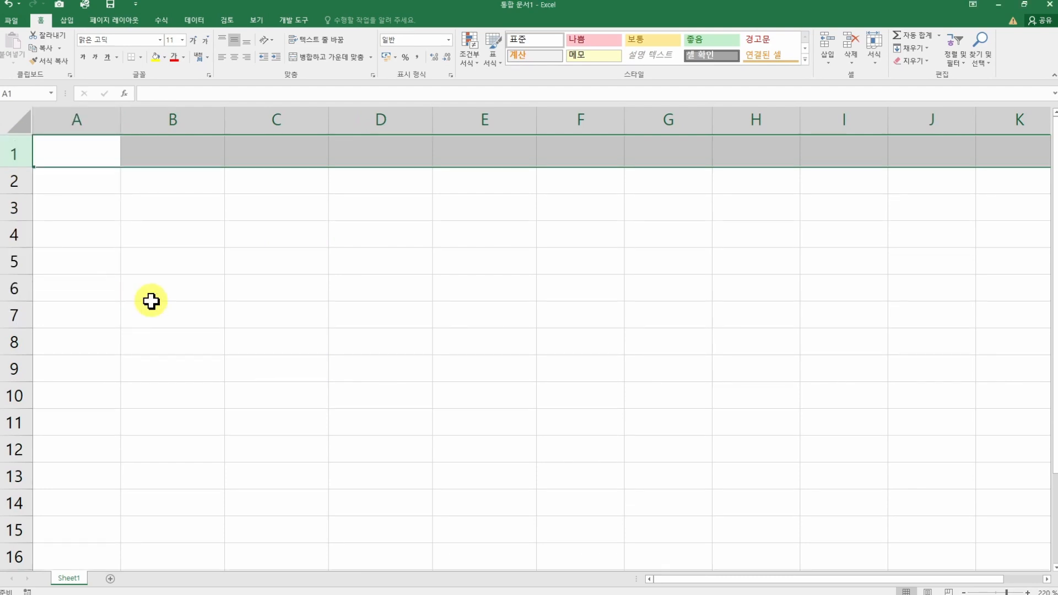
pyautogui.click(83, 159)
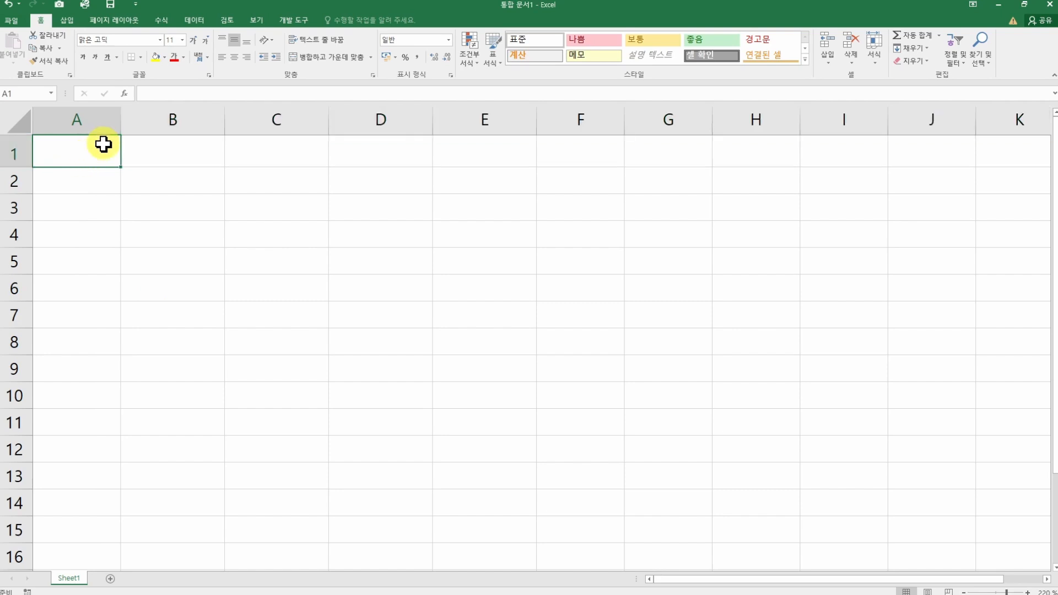
pyautogui.moveTo(8, 154); pyautogui.dragTo(8, 319)
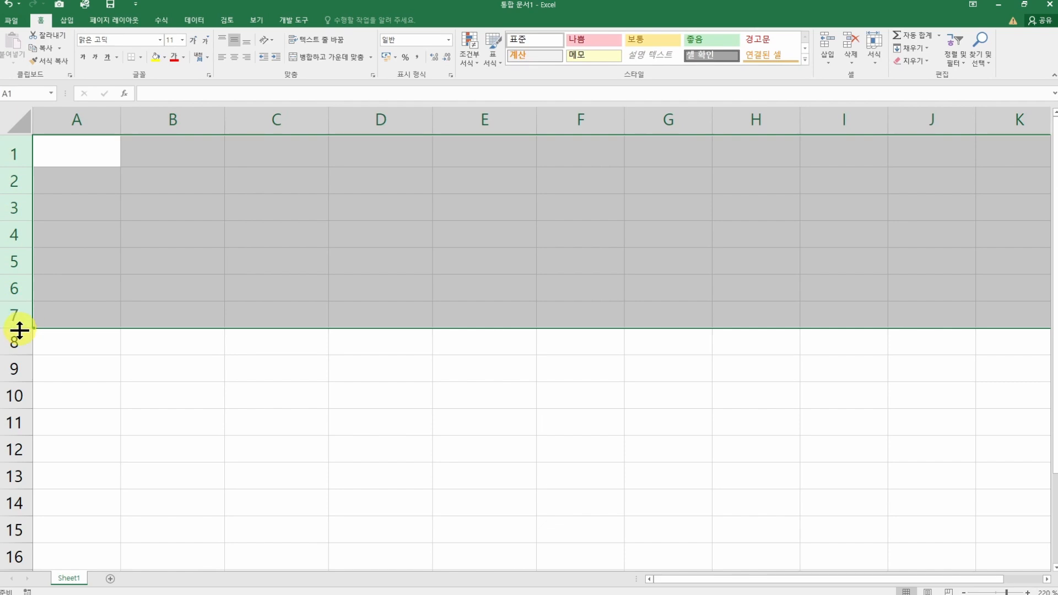
pyautogui.doubleClick(16, 328)
pyautogui.moveTo(17, 323); pyautogui.dragTo(17, 337)
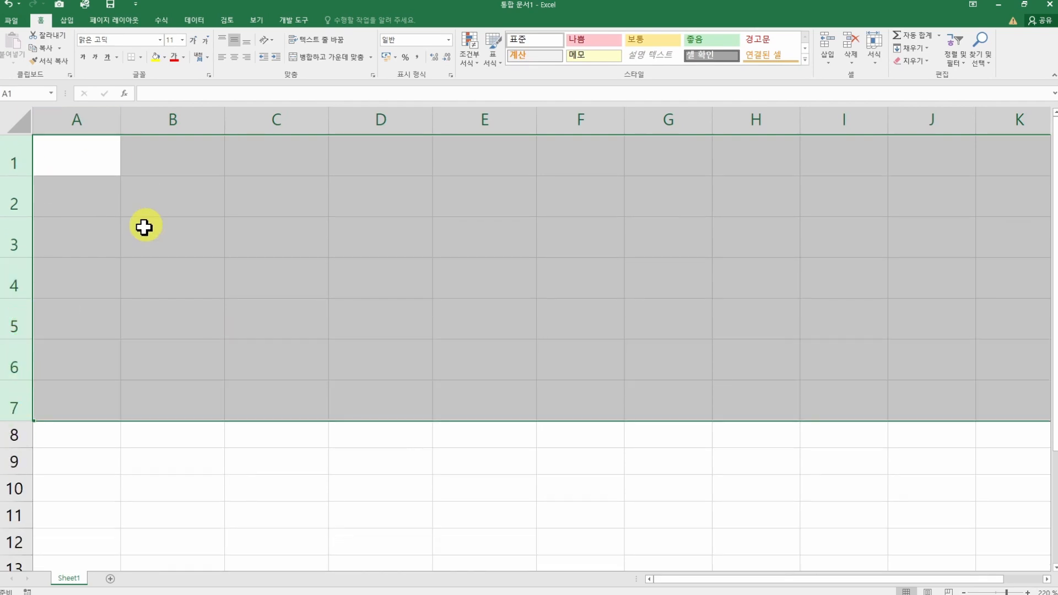
pyautogui.doubleClick(21, 422)
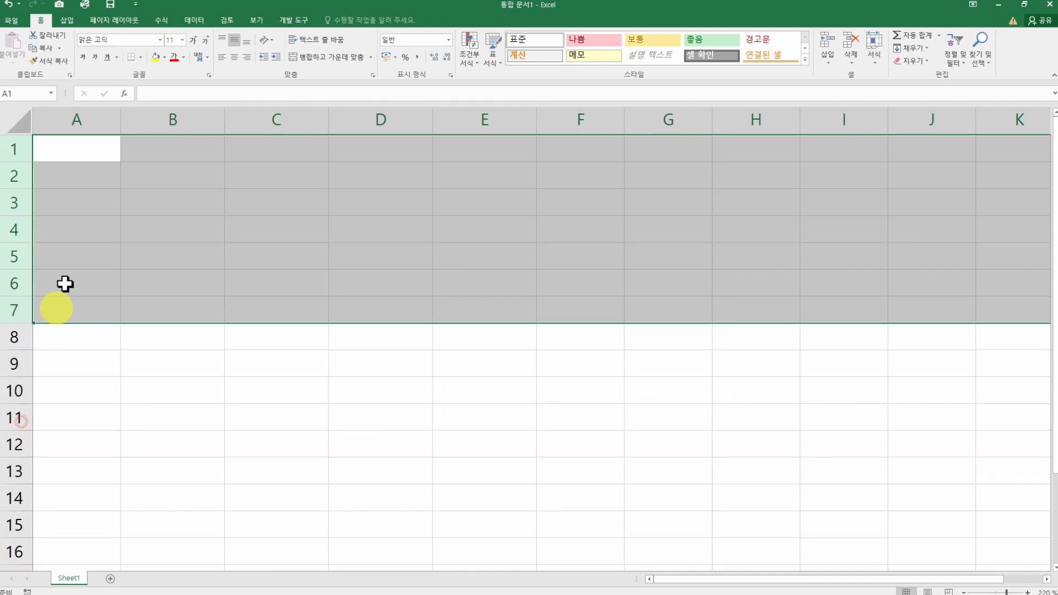
pyautogui.click(140, 198)
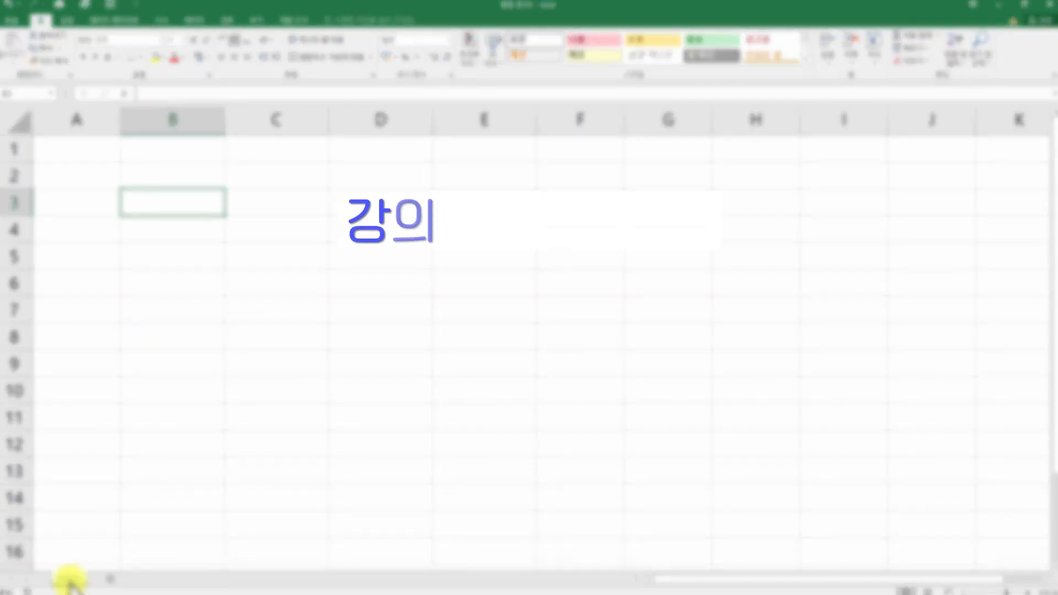
# Step: Add Sheet2 and Sheet3 to the workbook, then delete Sheet3
pyautogui.click(111, 579)
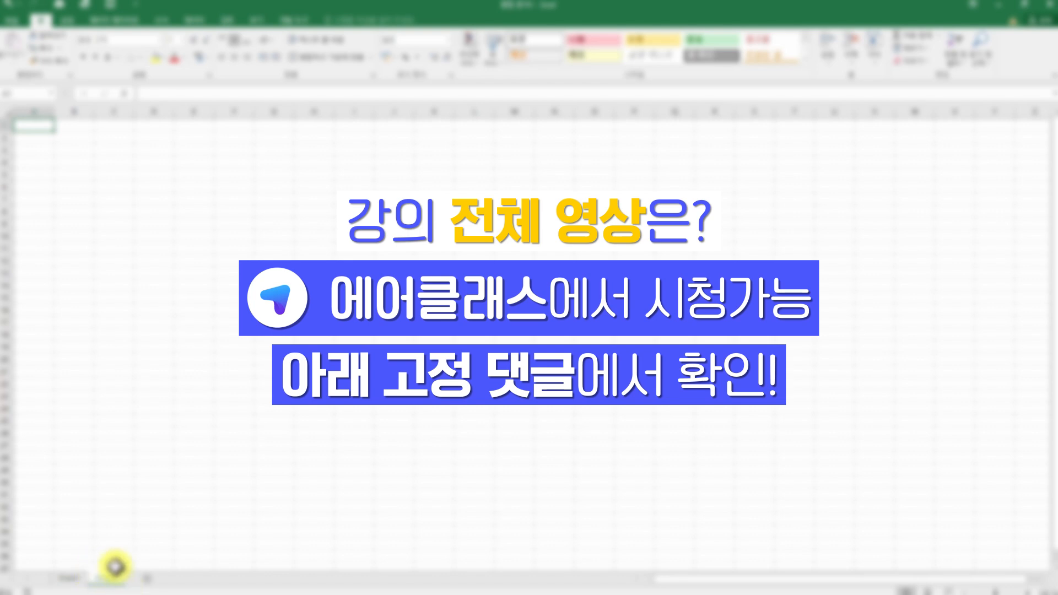
pyautogui.click(146, 578)
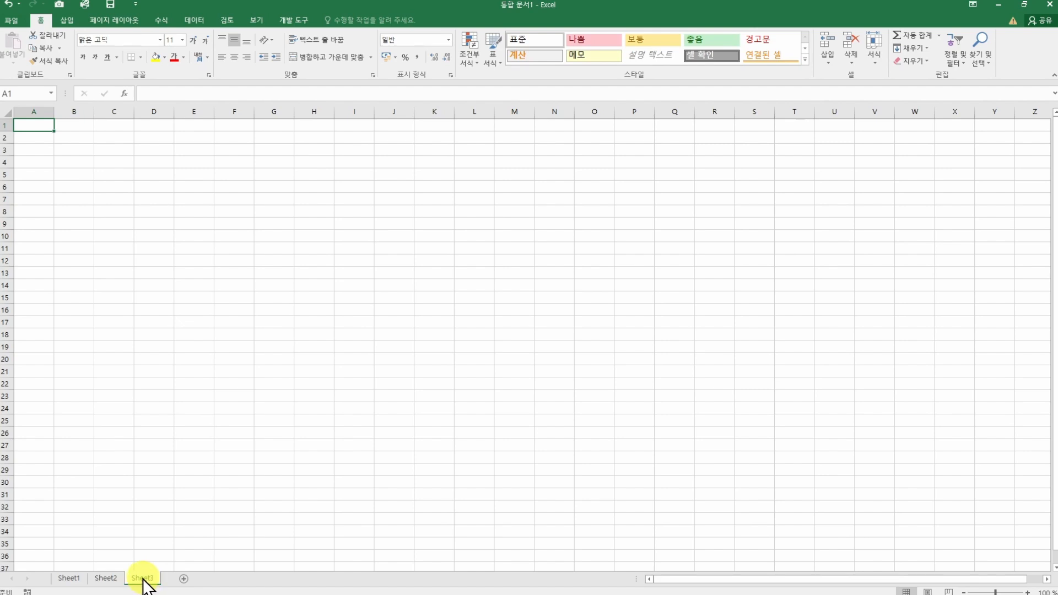
pyautogui.rightClick(143, 579)
pyautogui.click(192, 464)
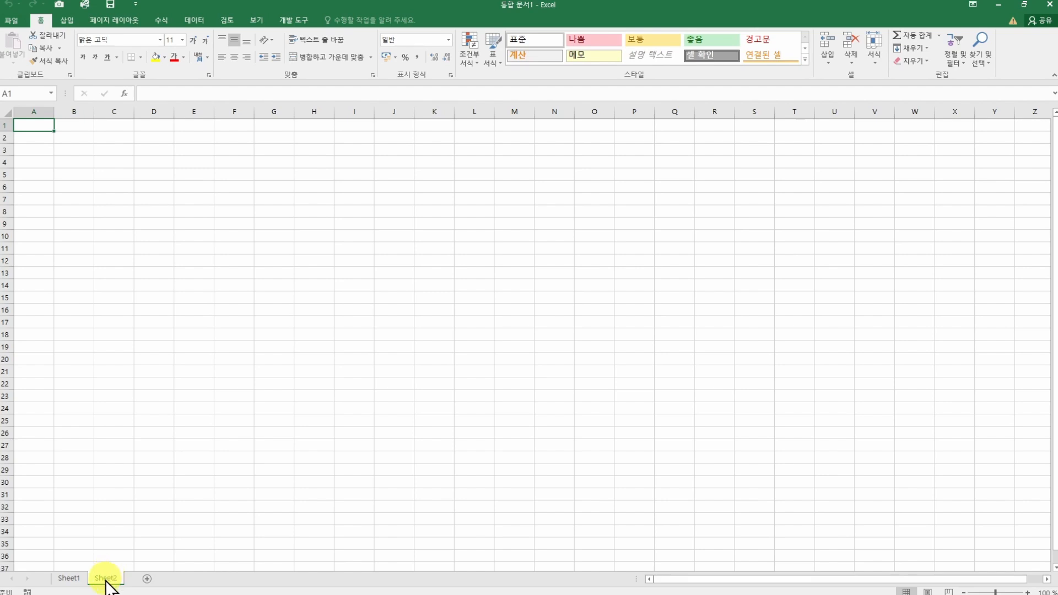
pyautogui.click(155, 541)
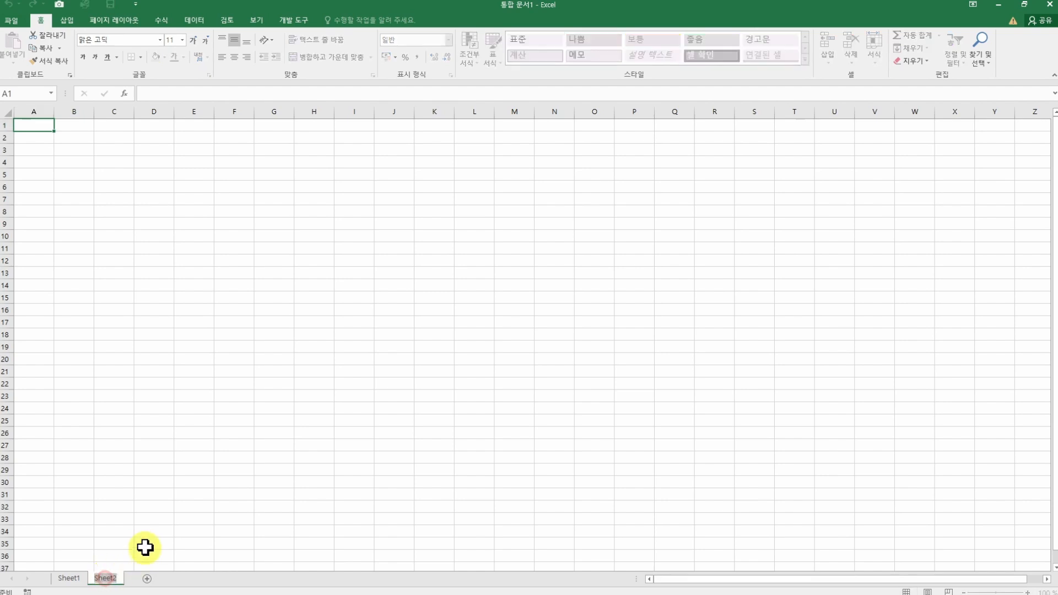
# Step: Rename Sheet2 to 시트이름, then rename it again to 피벗
pyautogui.rightClick(110, 583)
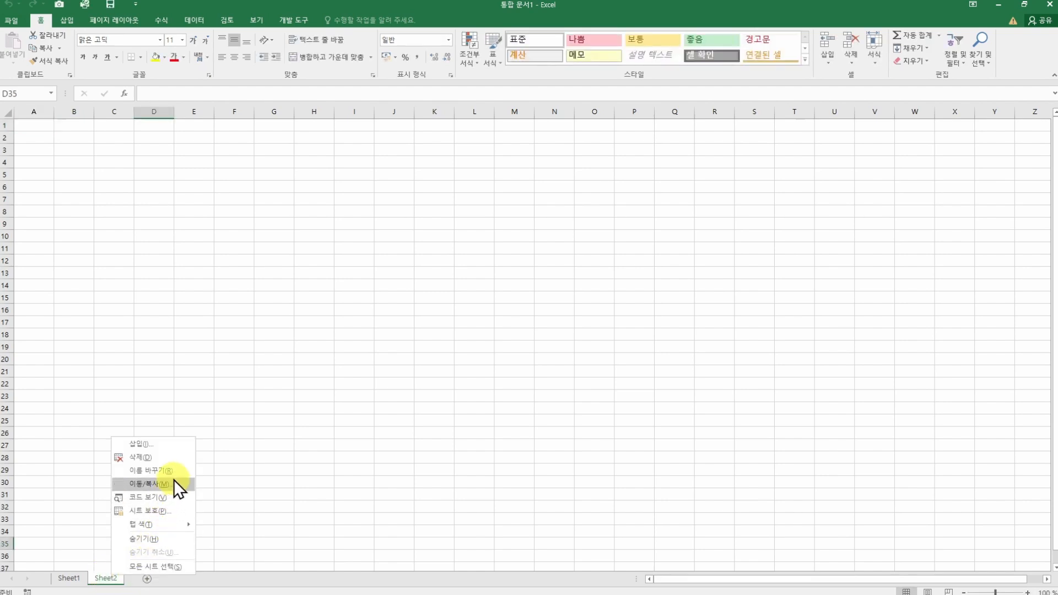
pyautogui.click(176, 471)
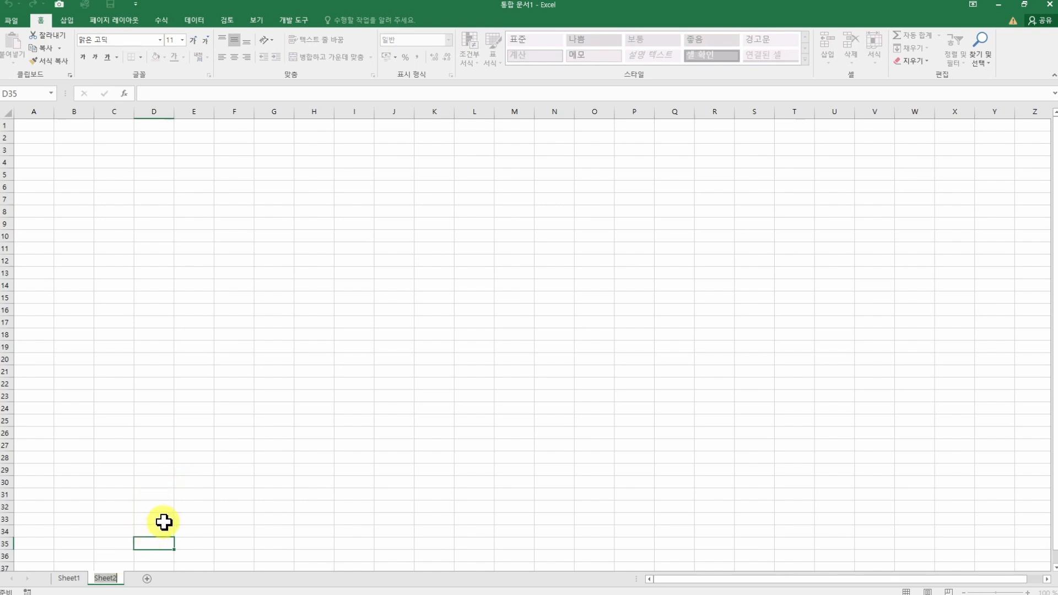
pyautogui.write('T')
pyautogui.write('트이름')
pyautogui.press('Return')
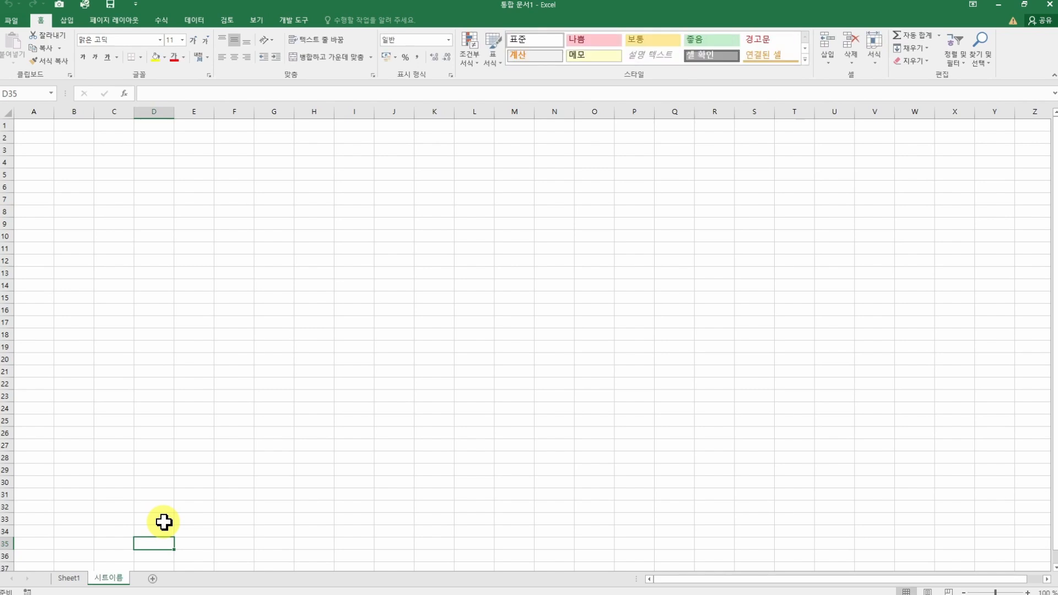
pyautogui.doubleClick(109, 578)
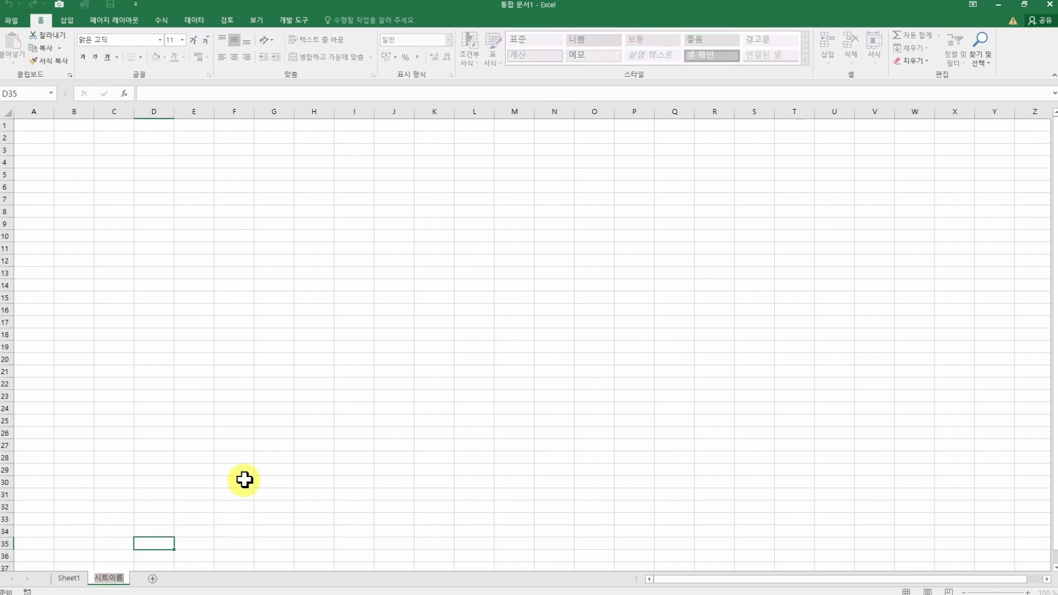
pyautogui.press('Return')
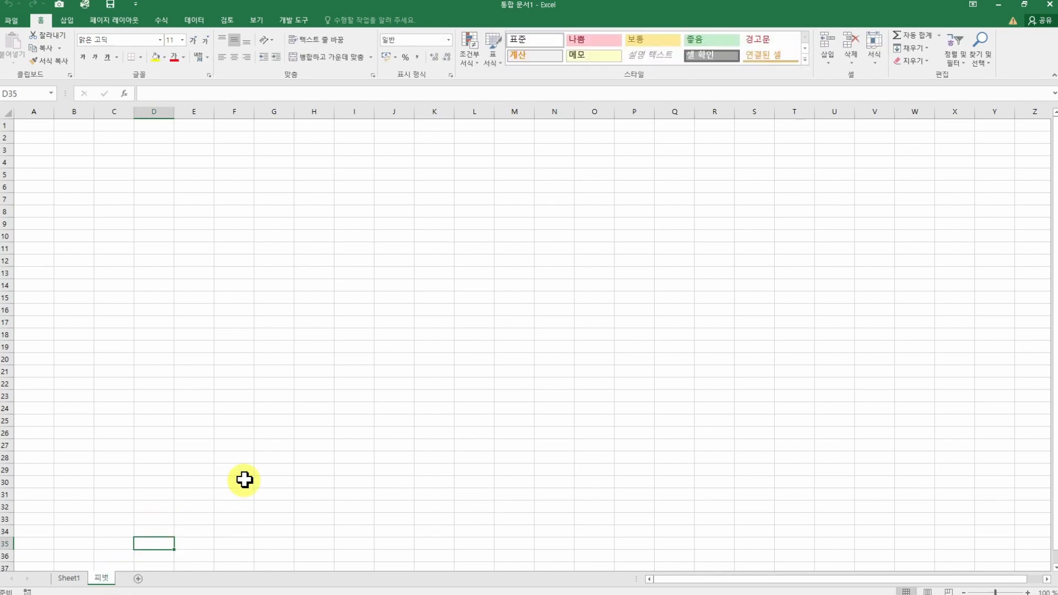
# Step: Delete the 피벗 sheet so only Sheet1 remains
pyautogui.rightClick(108, 583)
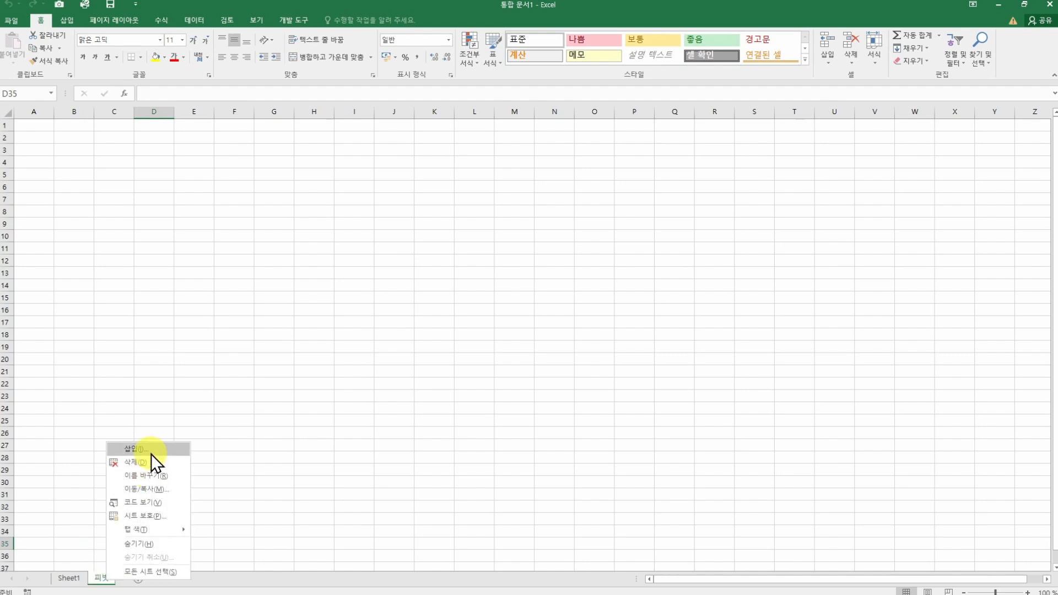
pyautogui.click(145, 470)
pyautogui.click(68, 139)
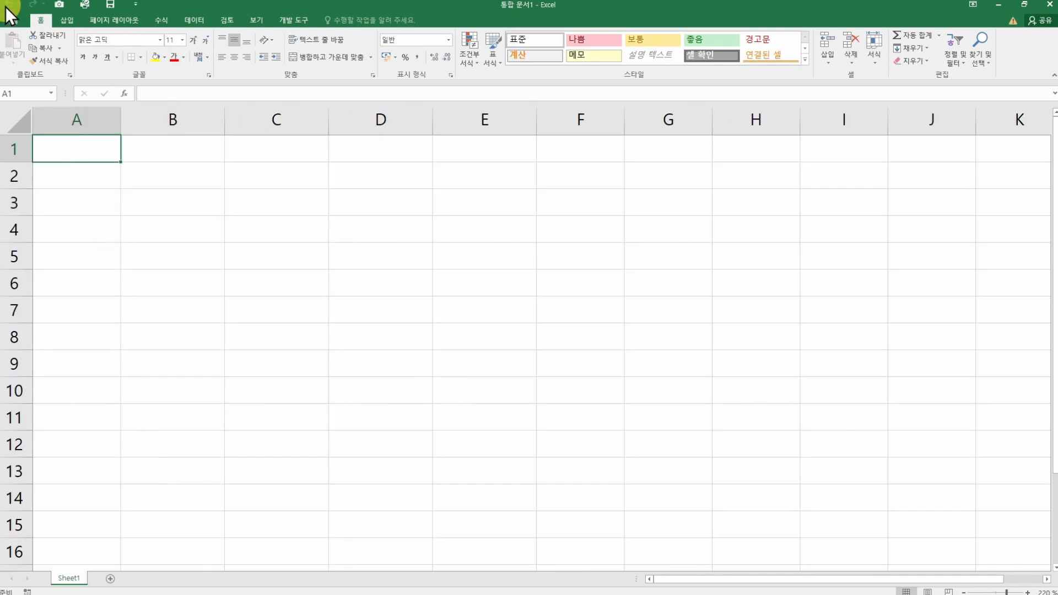
pyautogui.click(162, 220)
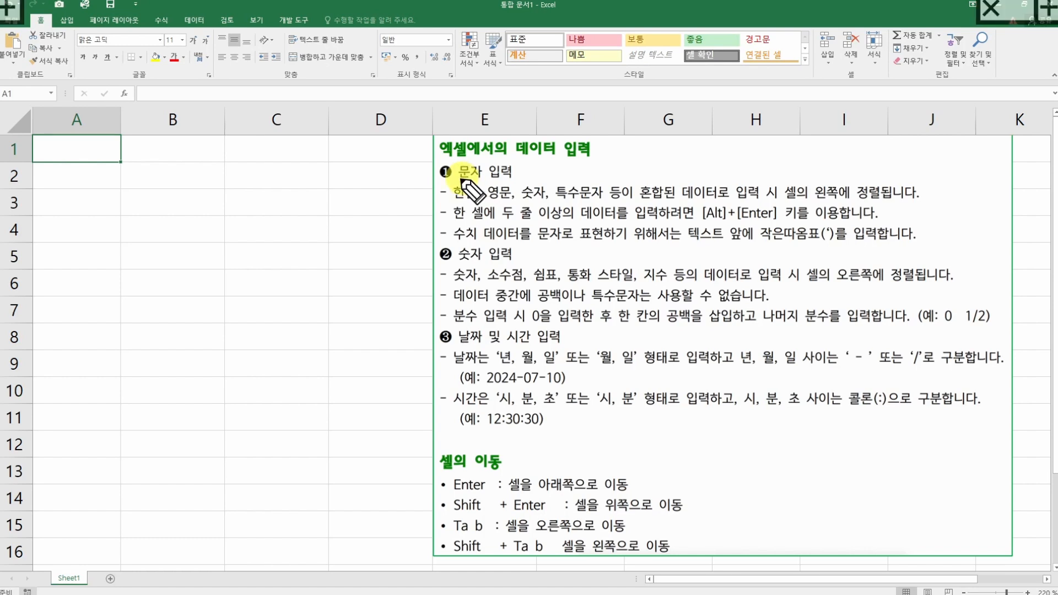
pyautogui.moveTo(460, 178); pyautogui.dragTo(490, 180)
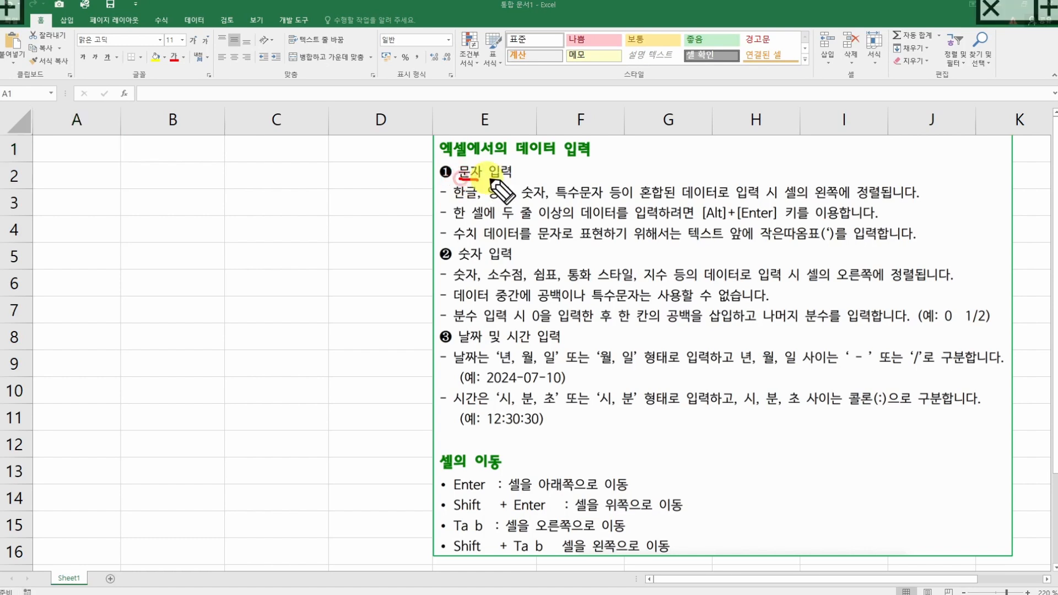
pyautogui.moveTo(460, 261); pyautogui.dragTo(478, 262)
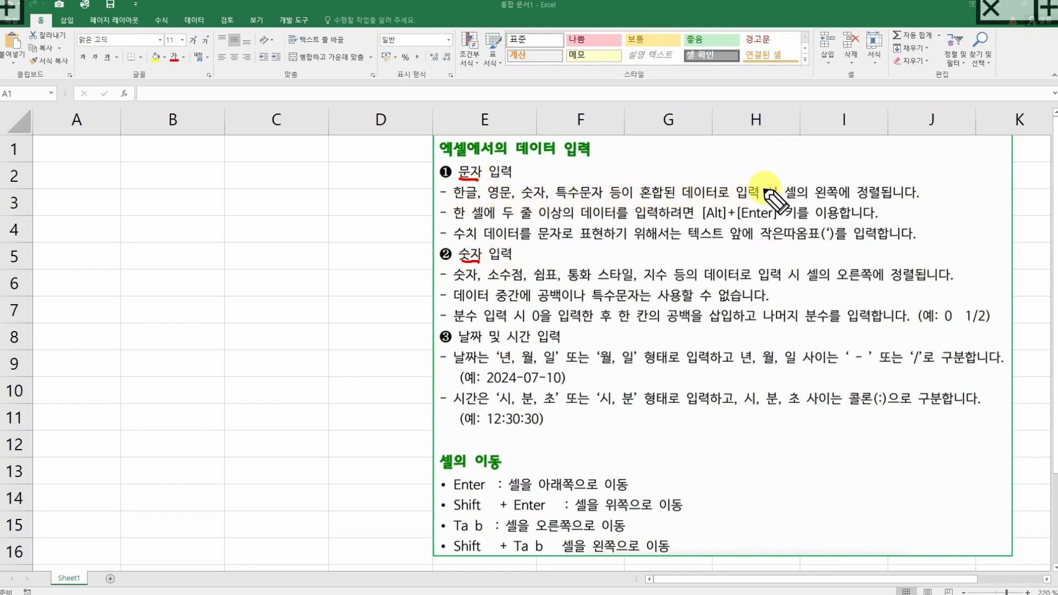
pyautogui.moveTo(817, 200); pyautogui.dragTo(879, 193)
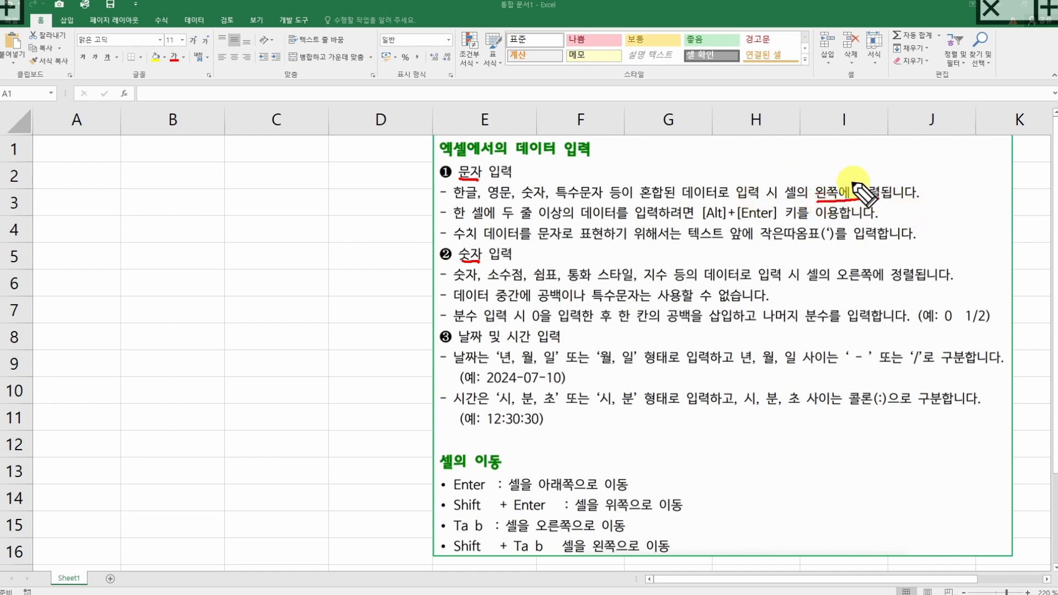
pyautogui.moveTo(458, 220); pyautogui.dragTo(531, 216)
pyautogui.moveTo(702, 220); pyautogui.dragTo(785, 219)
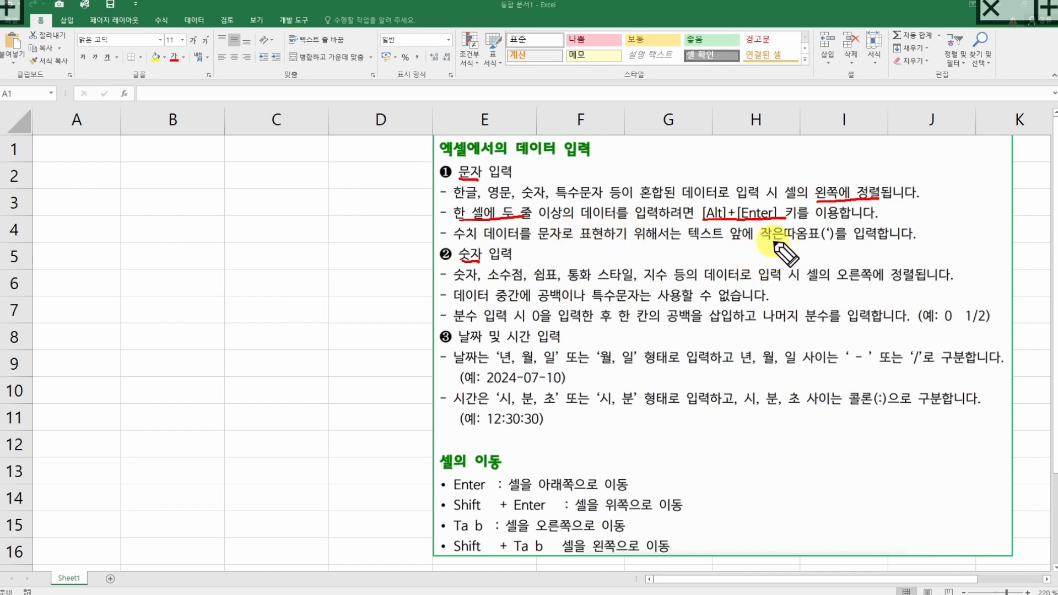
pyautogui.moveTo(761, 241); pyautogui.dragTo(833, 239)
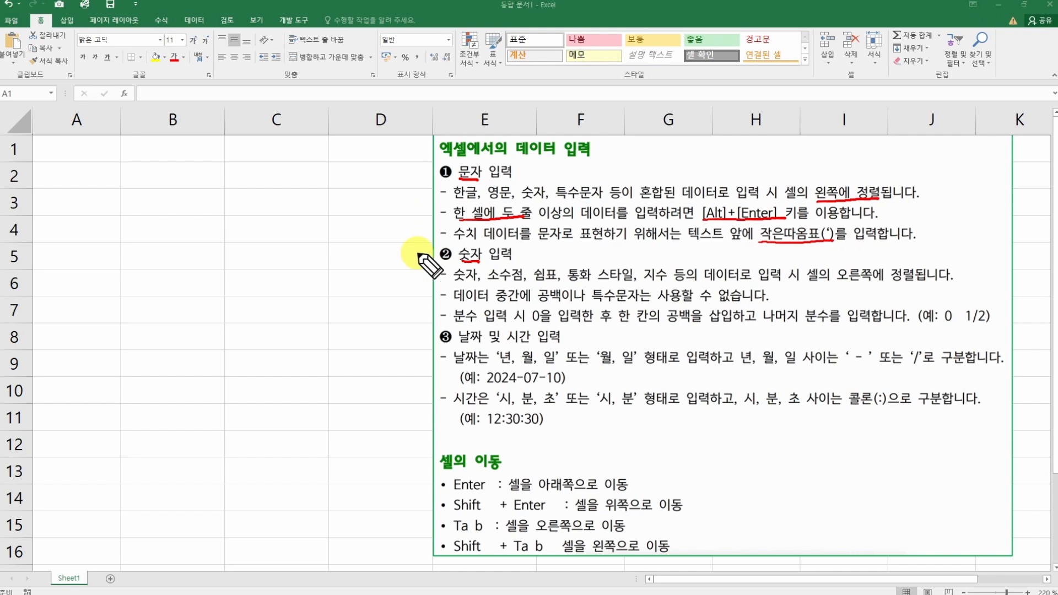
pyautogui.click(184, 204)
pyautogui.click(86, 153)
pyautogui.write('엑셀')
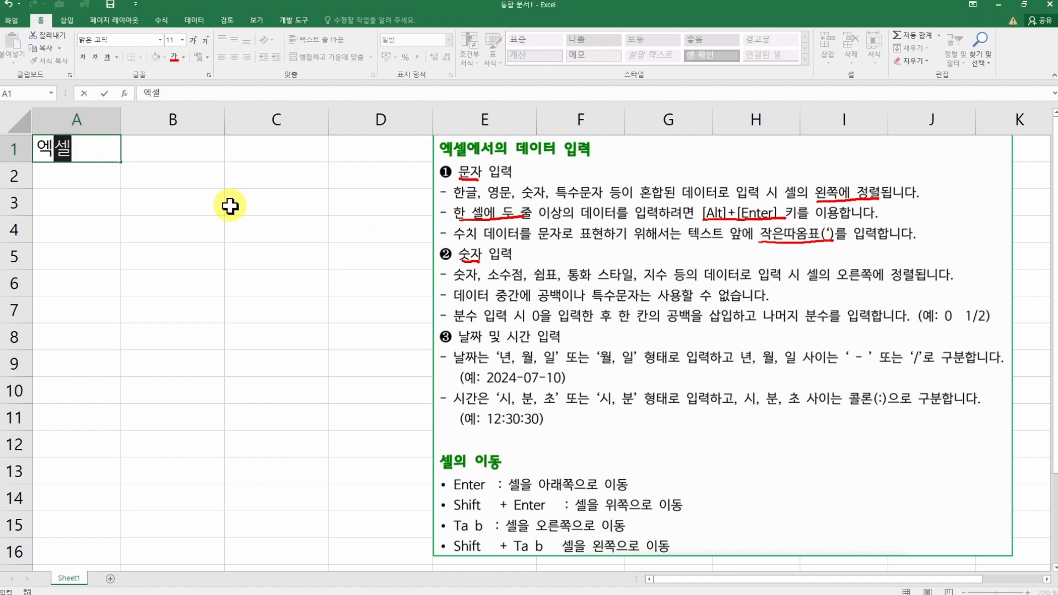
pyautogui.press('Return')
pyautogui.click(83, 147)
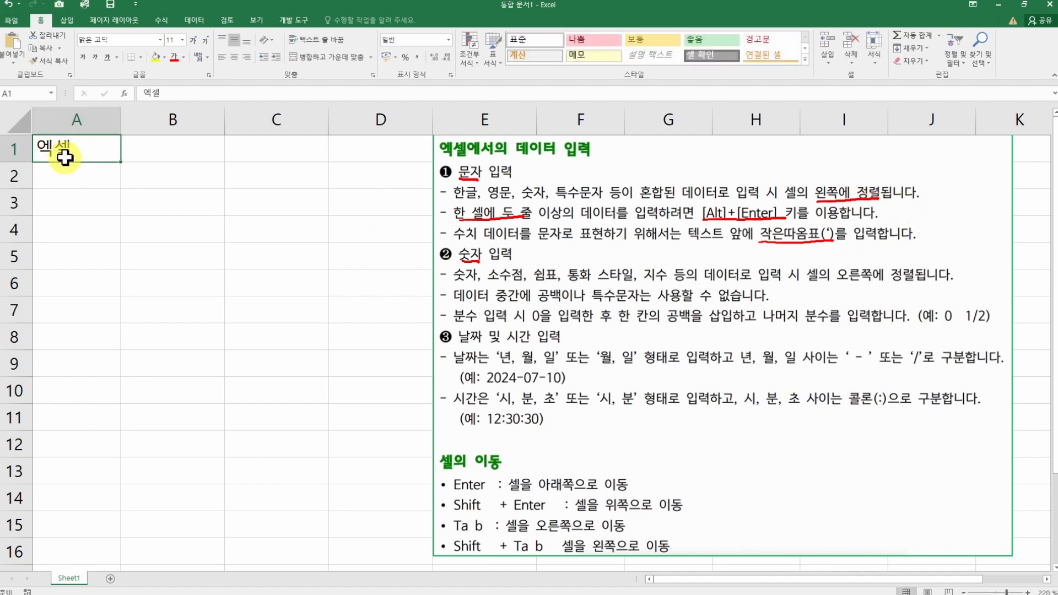
pyautogui.click(172, 147)
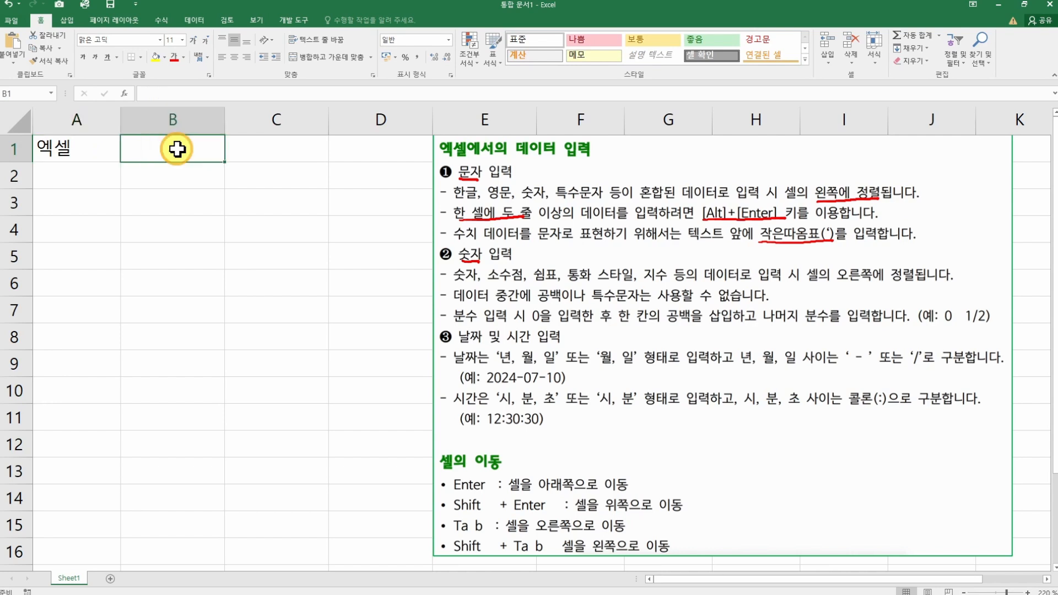
pyautogui.write('100')
pyautogui.press('Return')
pyautogui.click(177, 148)
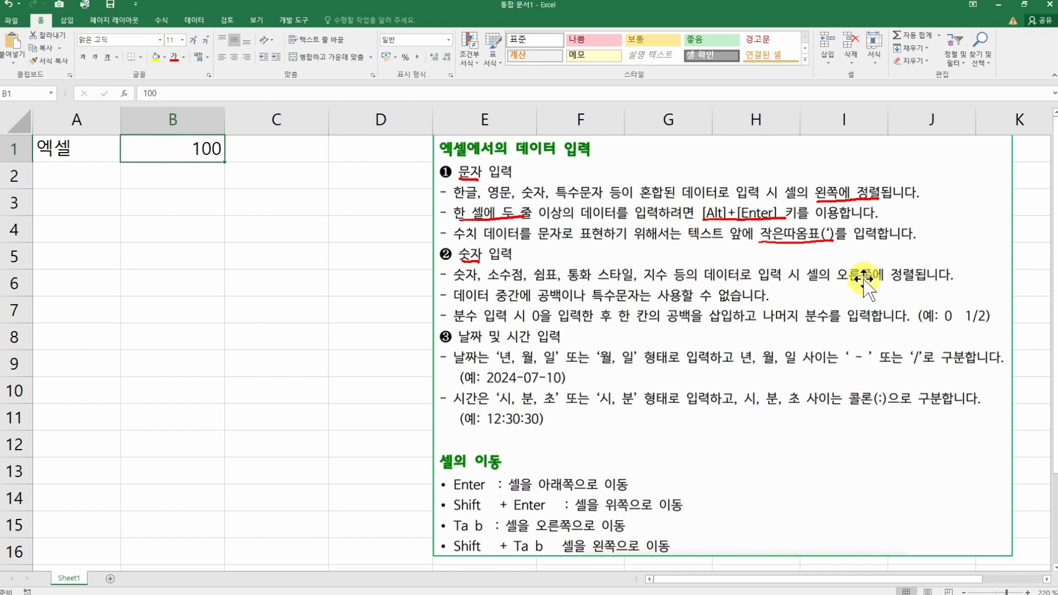
pyautogui.click(76, 179)
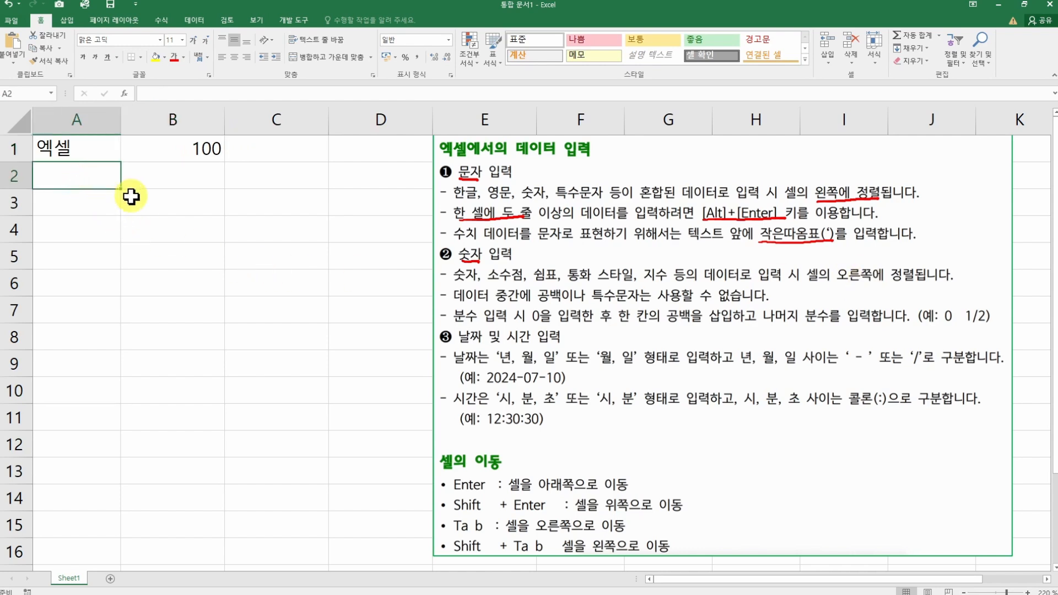
pyautogui.write('100원')
pyautogui.press('Return')
pyautogui.click(100, 178)
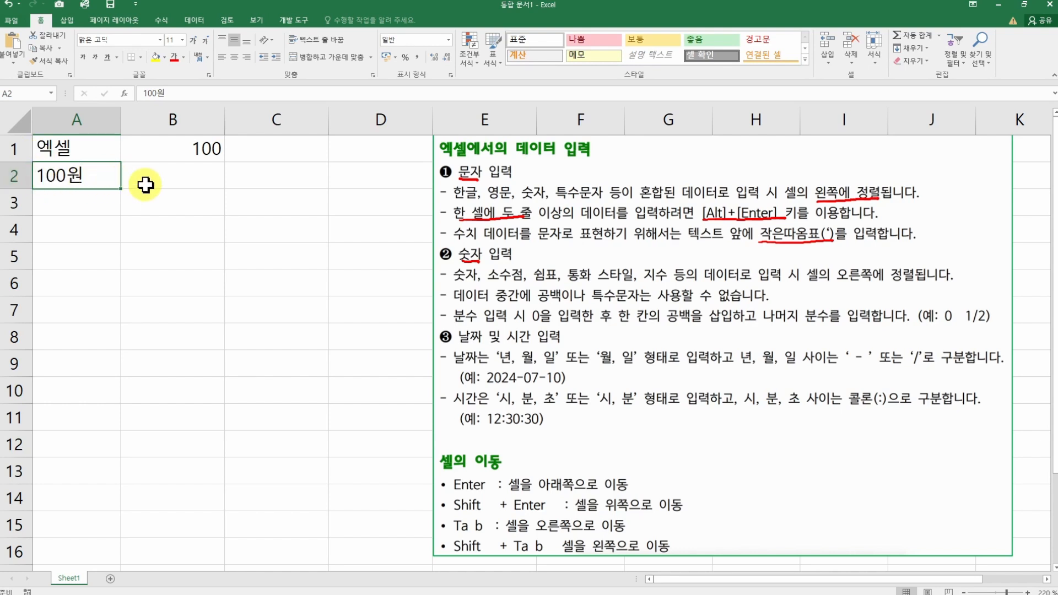
pyautogui.click(99, 152)
pyautogui.moveTo(98, 152); pyautogui.dragTo(90, 292)
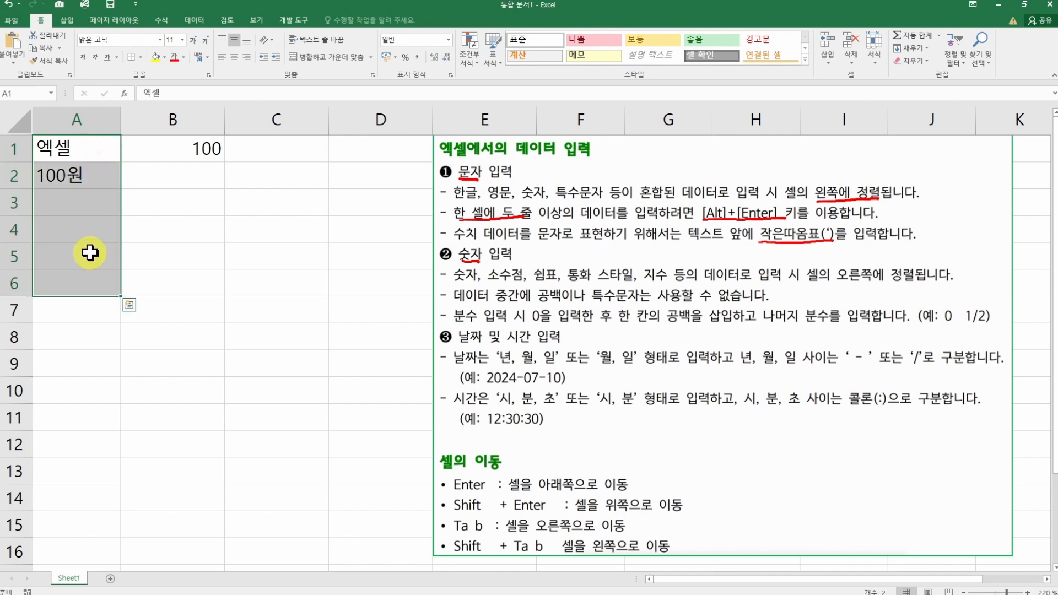
pyautogui.moveTo(77, 149); pyautogui.dragTo(169, 189)
pyautogui.press('Delete')
pyautogui.click(66, 131)
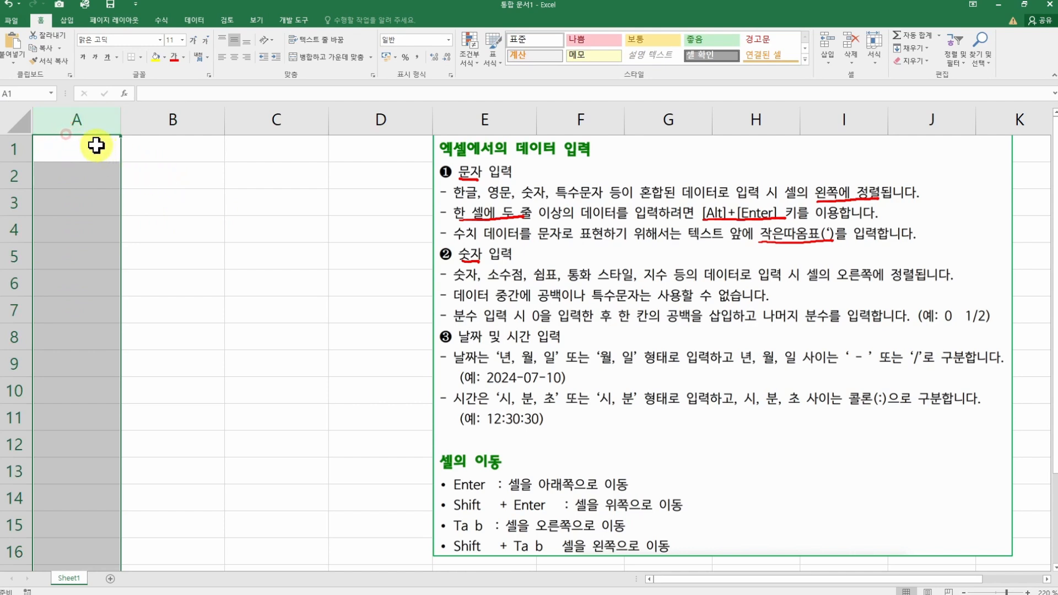
# Step: Enter 오피스 and 엑셀2016 on two lines in A1 using Alt+Enter
pyautogui.click(97, 146)
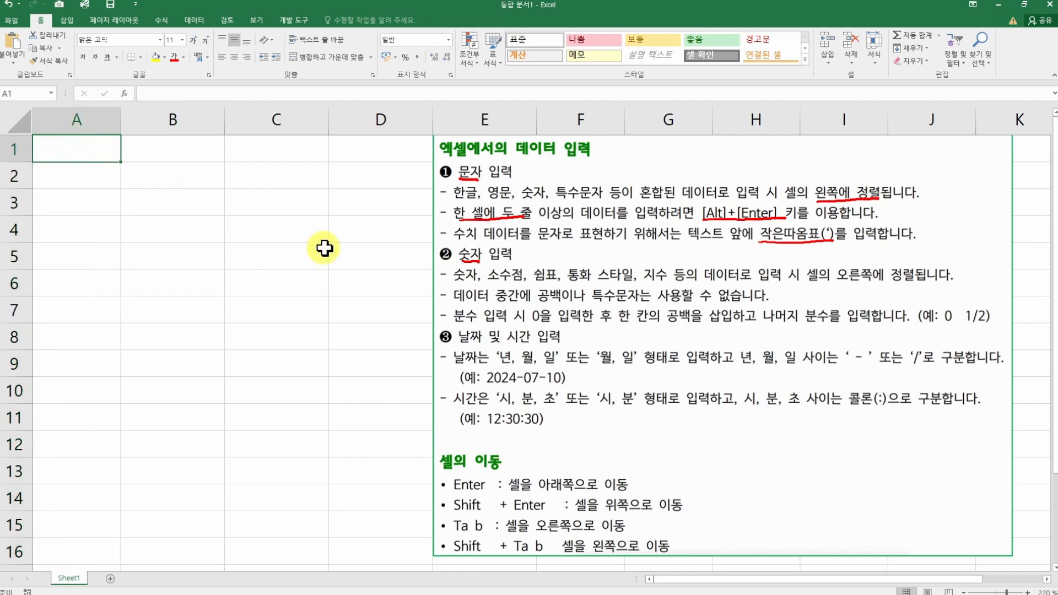
pyautogui.write('오핏')
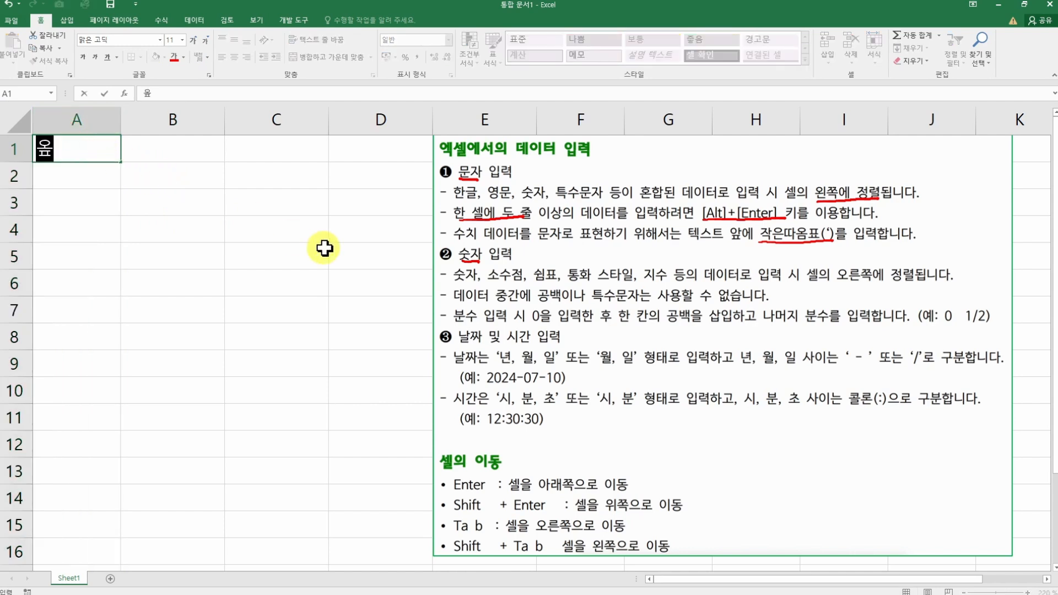
pyautogui.write('스')
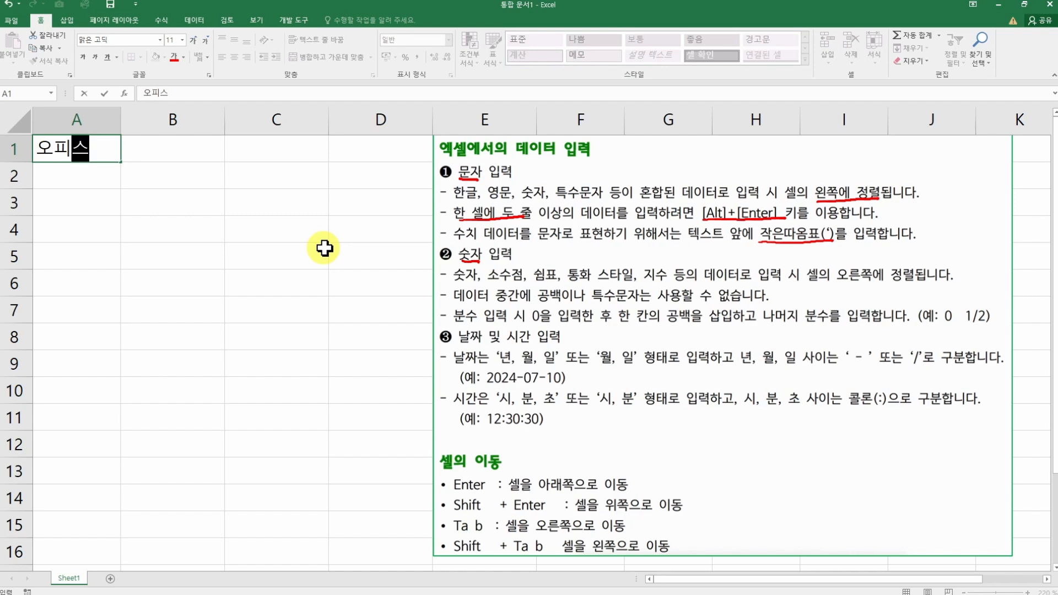
pyautogui.hotkey('alt', 'Return')
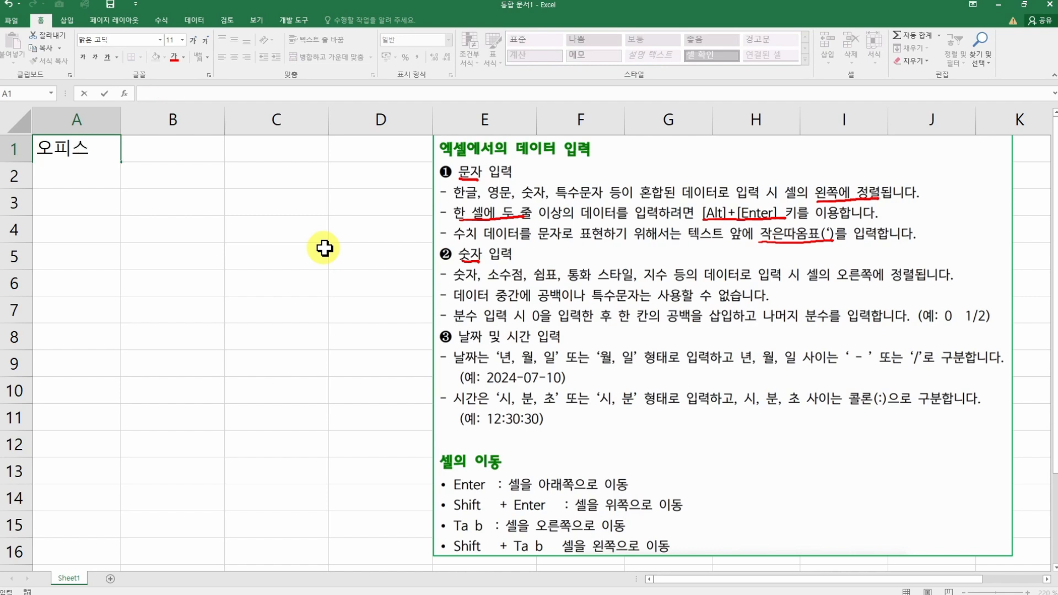
pyautogui.write('엑세')
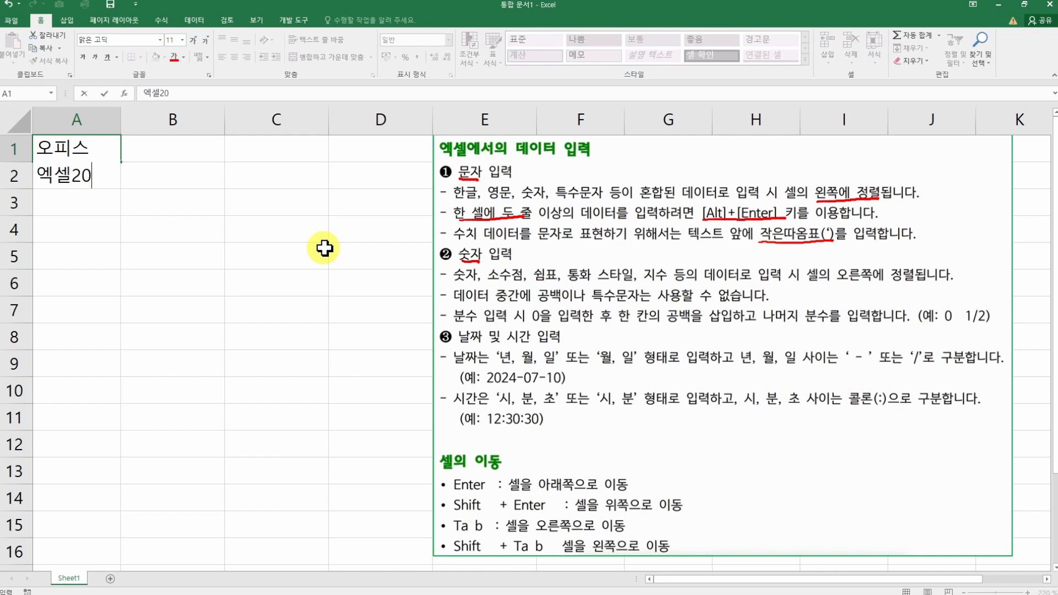
pyautogui.press('Return')
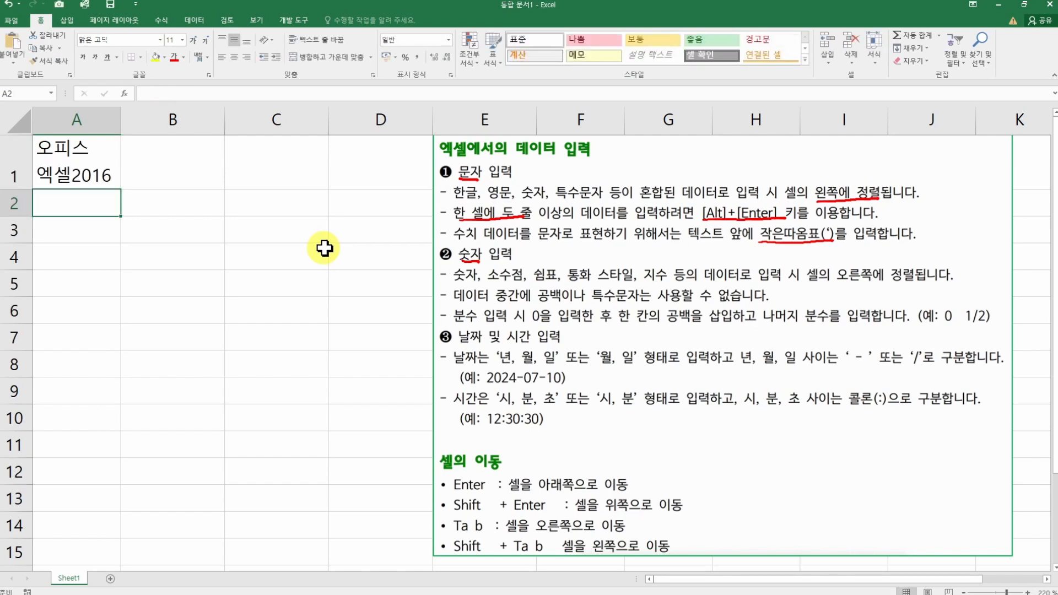
pyautogui.click(184, 162)
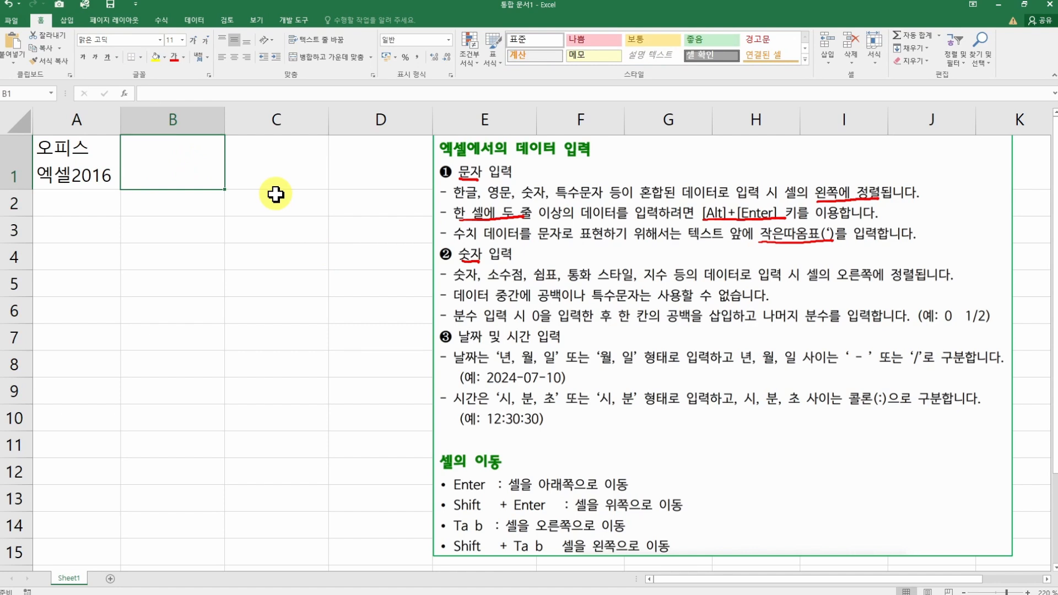
# Step: Enter (1) in B1 and see it become the negative number -1
pyautogui.click(132, 594)
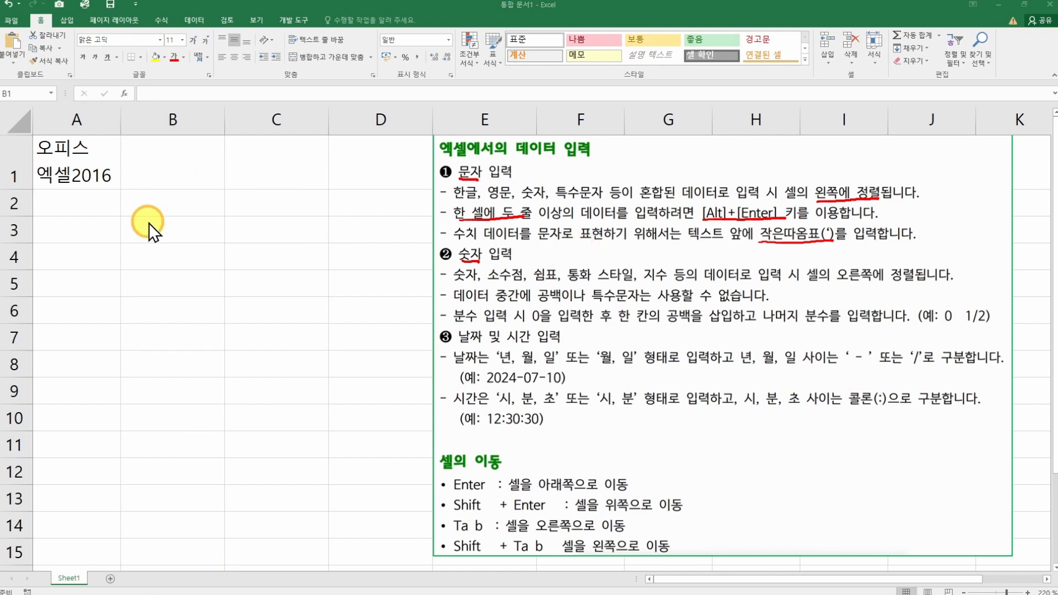
pyautogui.click(203, 175)
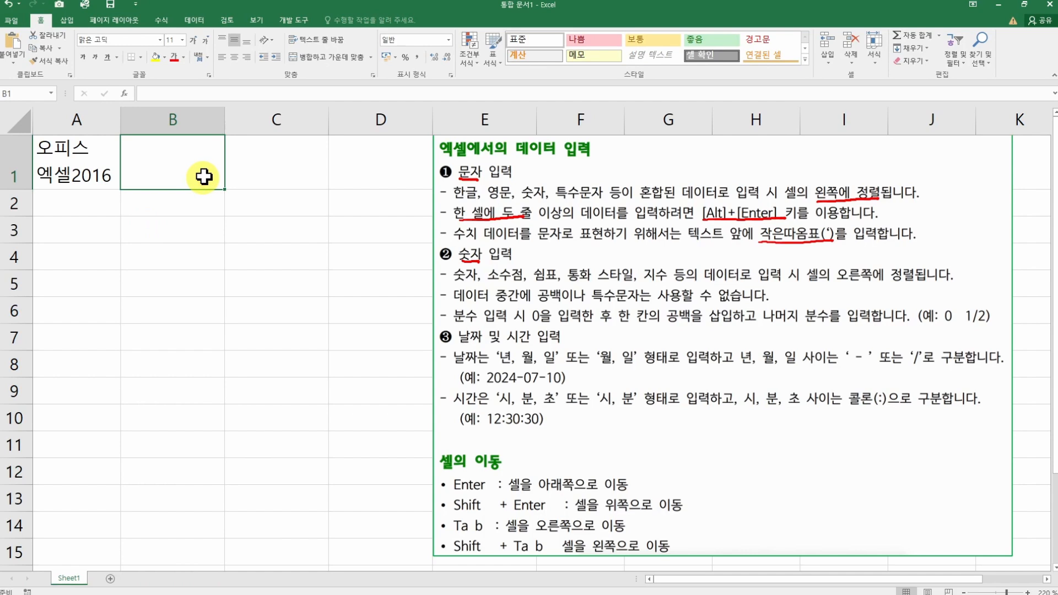
pyautogui.write('(')
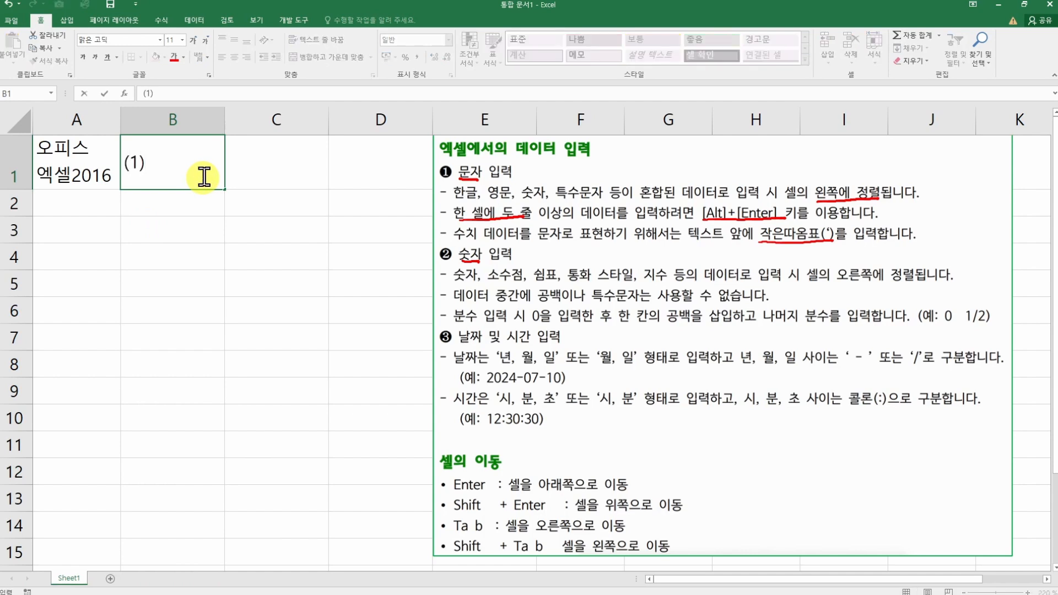
pyautogui.write('1)')
pyautogui.press('Return')
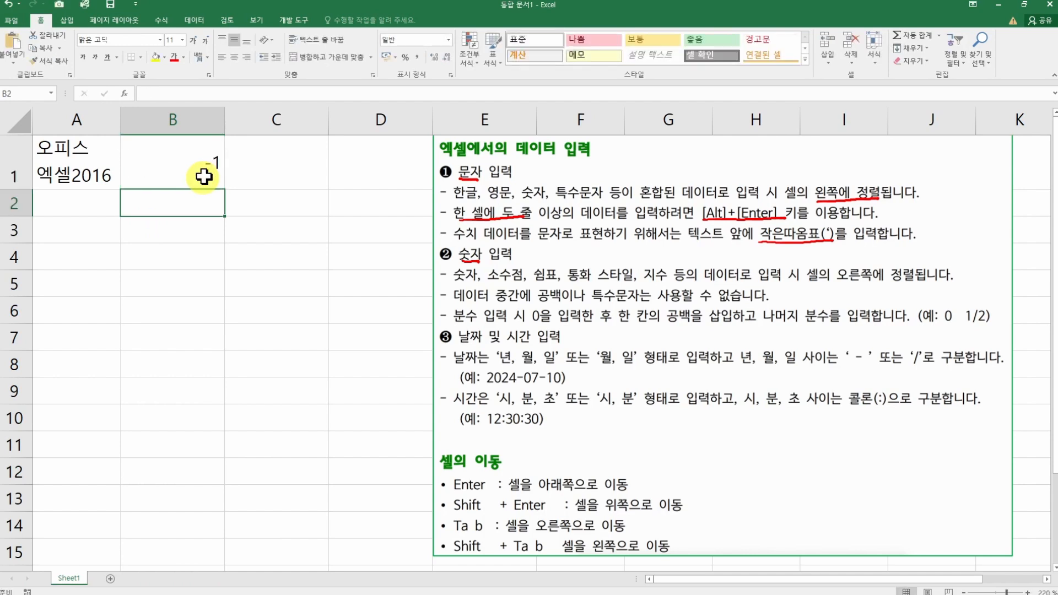
pyautogui.click(203, 176)
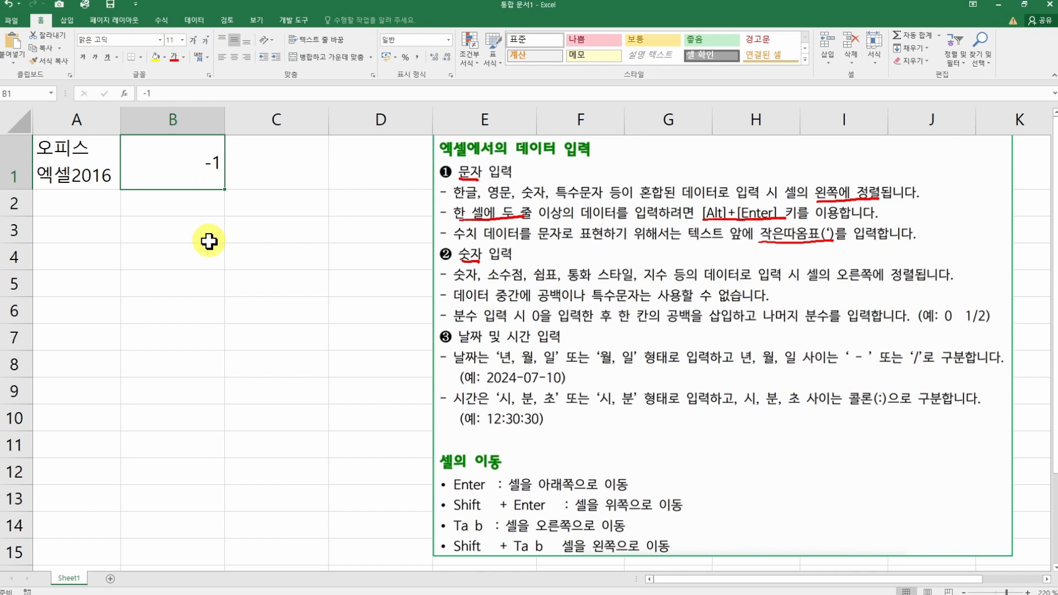
# Step: Enter 001 in B1 to see Excel drop the leading zeros
pyautogui.write('00')
pyautogui.press('Return')
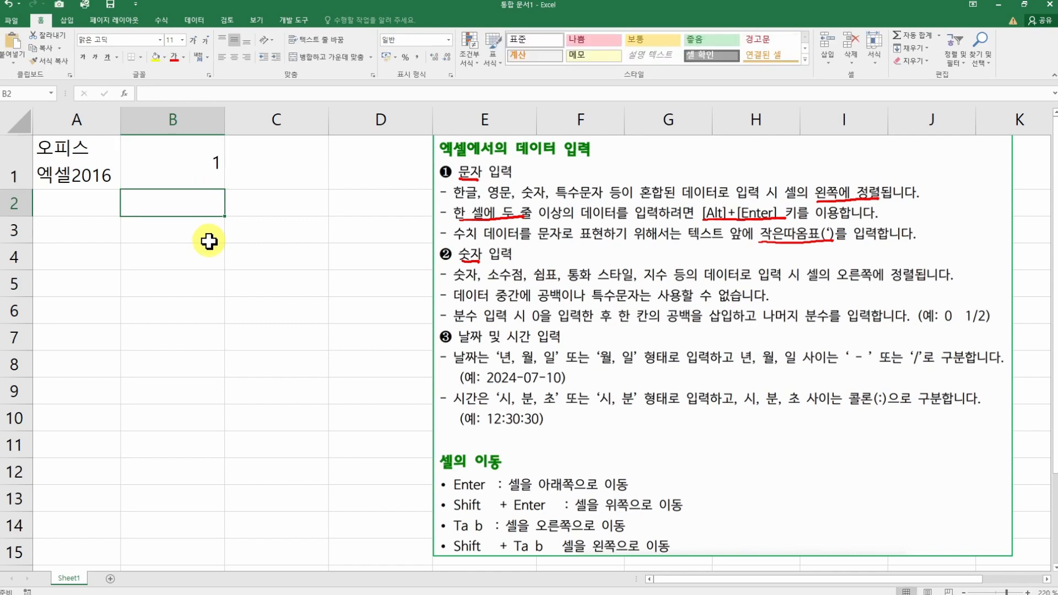
pyautogui.click(182, 152)
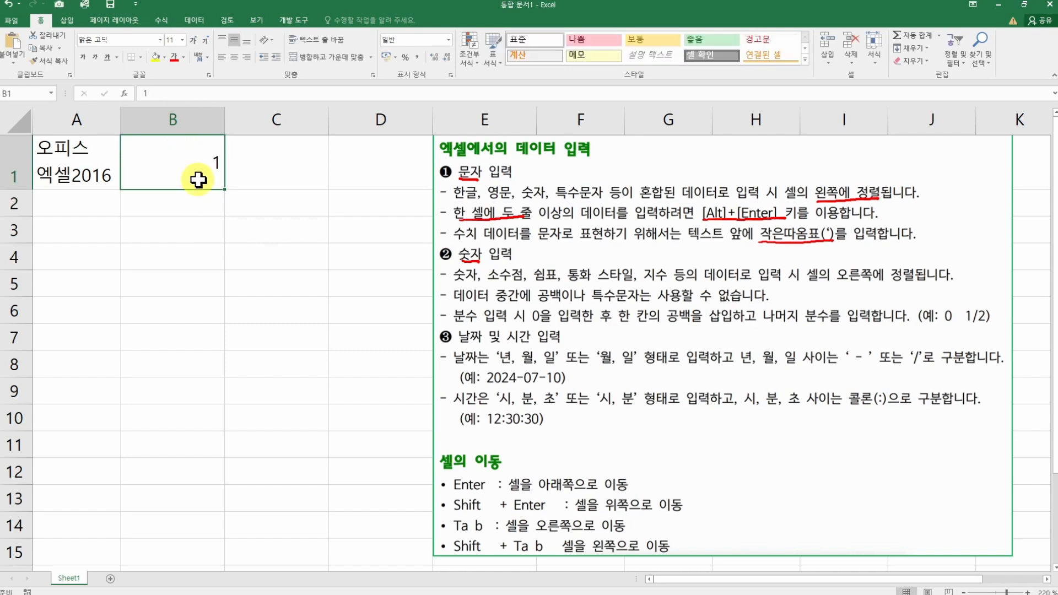
pyautogui.write('00')
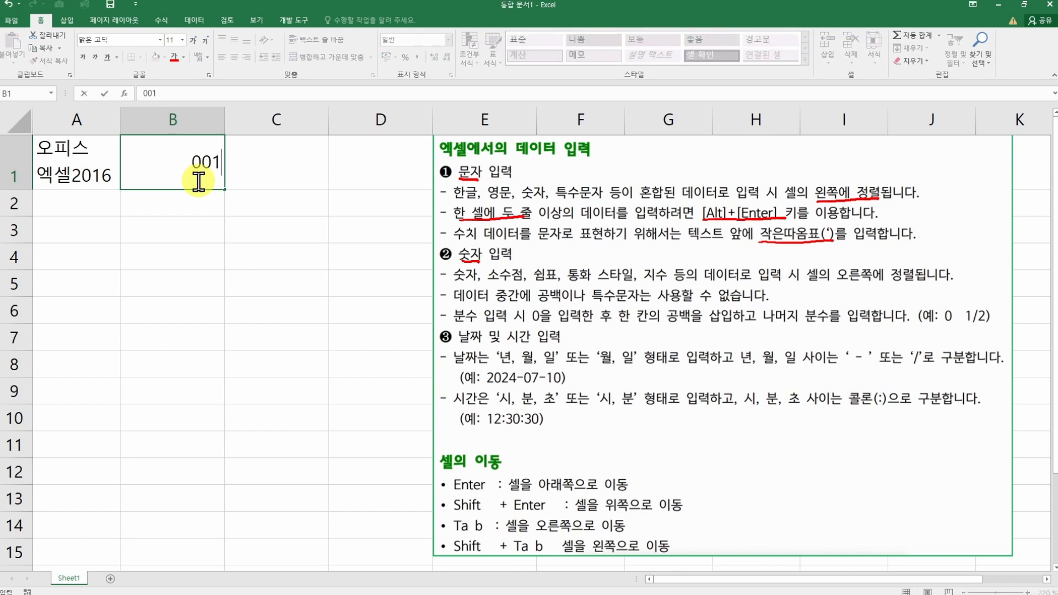
pyautogui.press('Return')
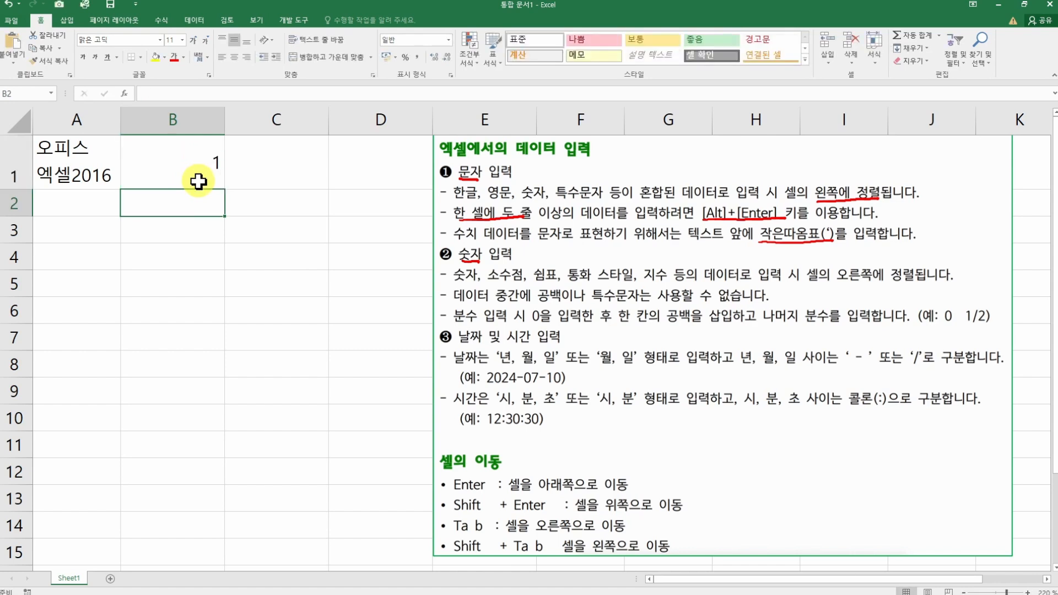
# Step: Enter (100) in B1, see it become -100, then clear it
pyautogui.click(198, 180)
pyautogui.write('(100)')
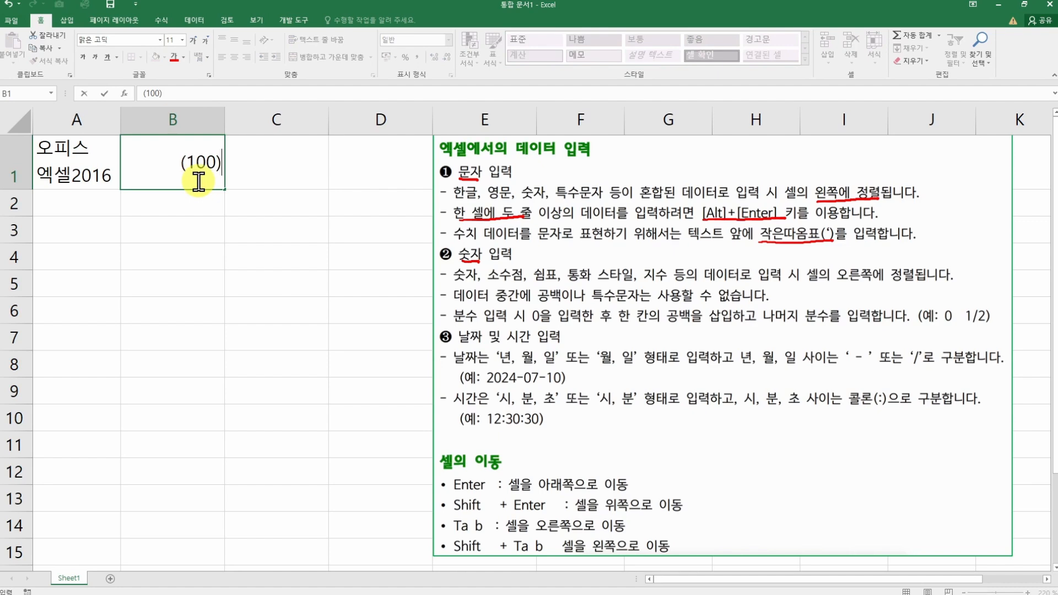
pyautogui.press('Return')
pyautogui.click(198, 181)
pyautogui.press('Delete')
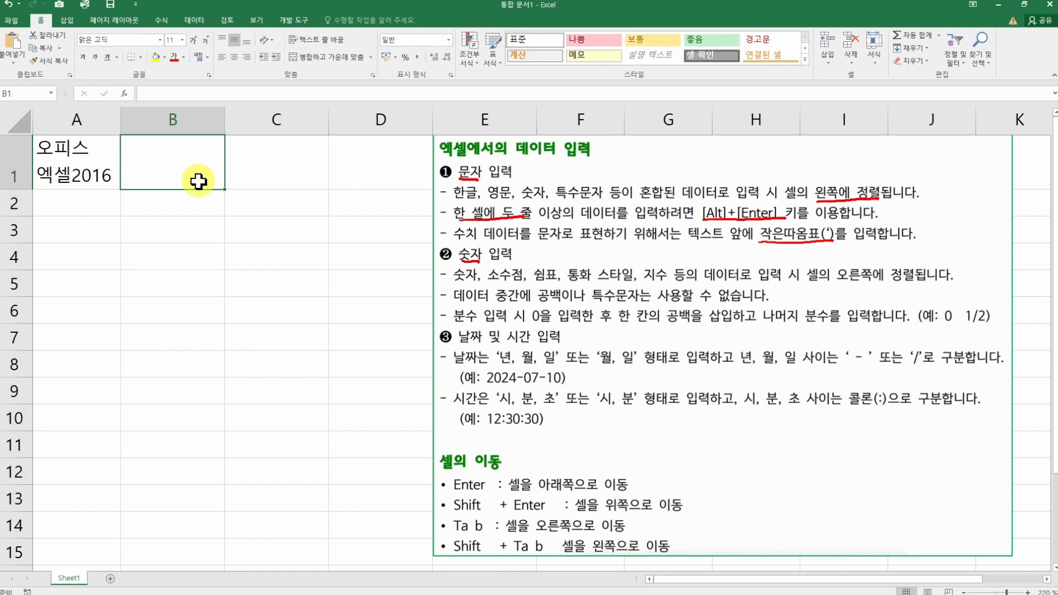
# Step: Enter '001 in B1 so it stays left-aligned text, inspect it, then clear it
pyautogui.write("'001")
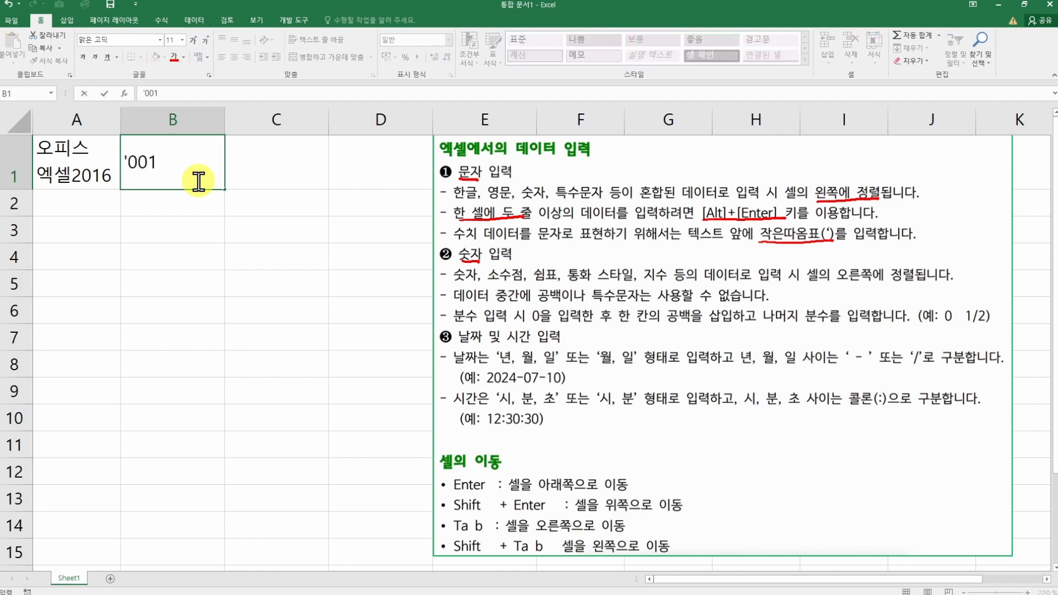
pyautogui.press('Return')
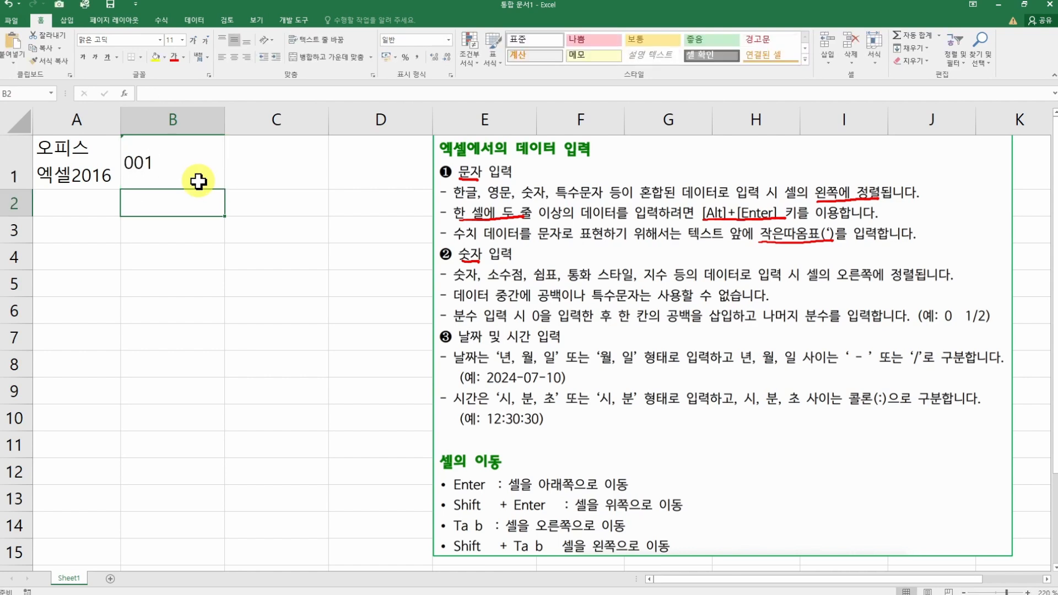
pyautogui.click(198, 181)
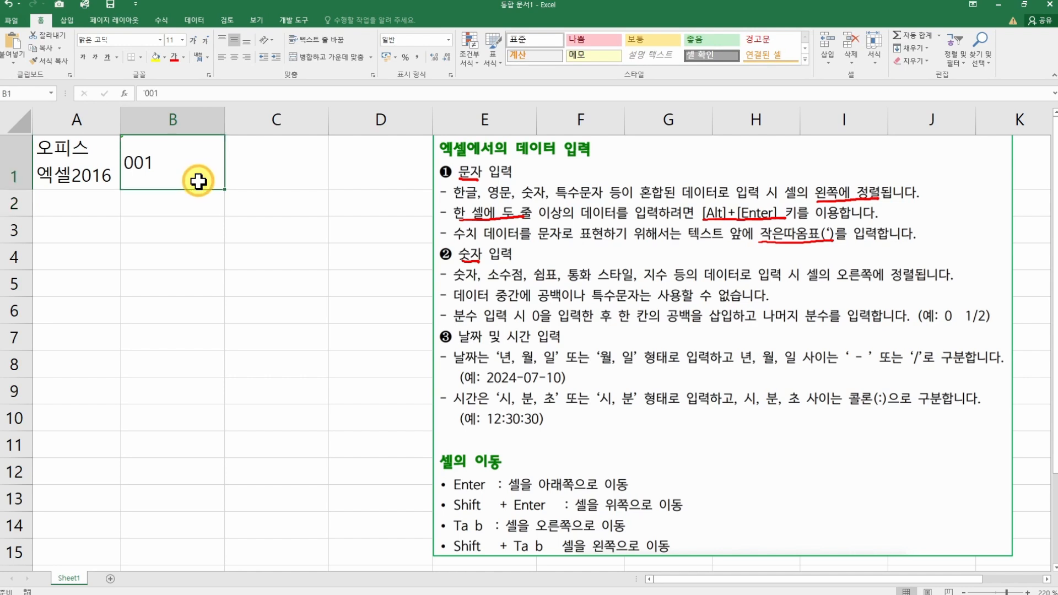
pyautogui.doubleClick(142, 162)
pyautogui.press('Return')
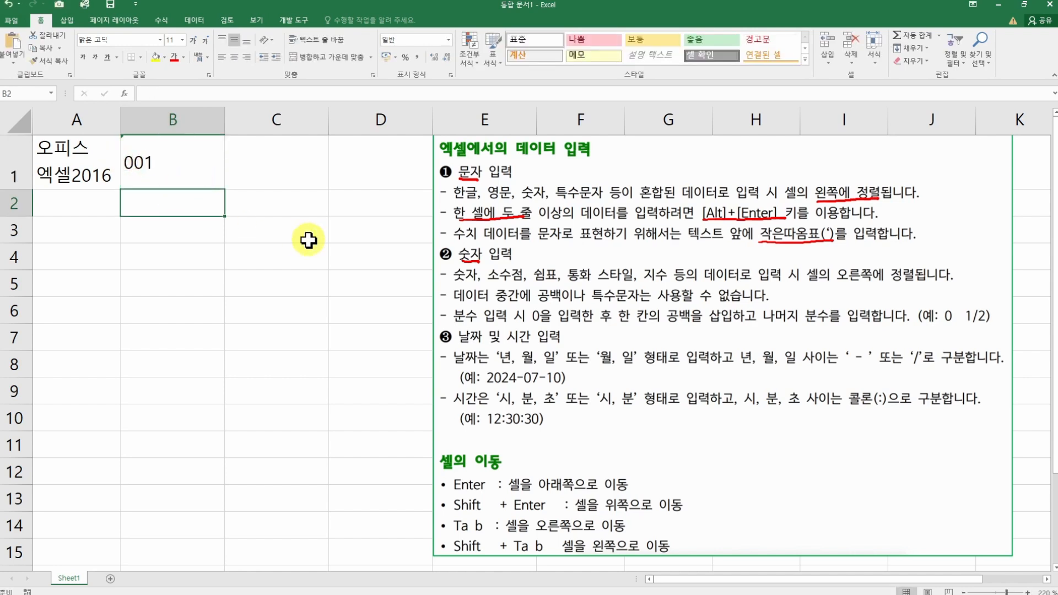
pyautogui.click(141, 173)
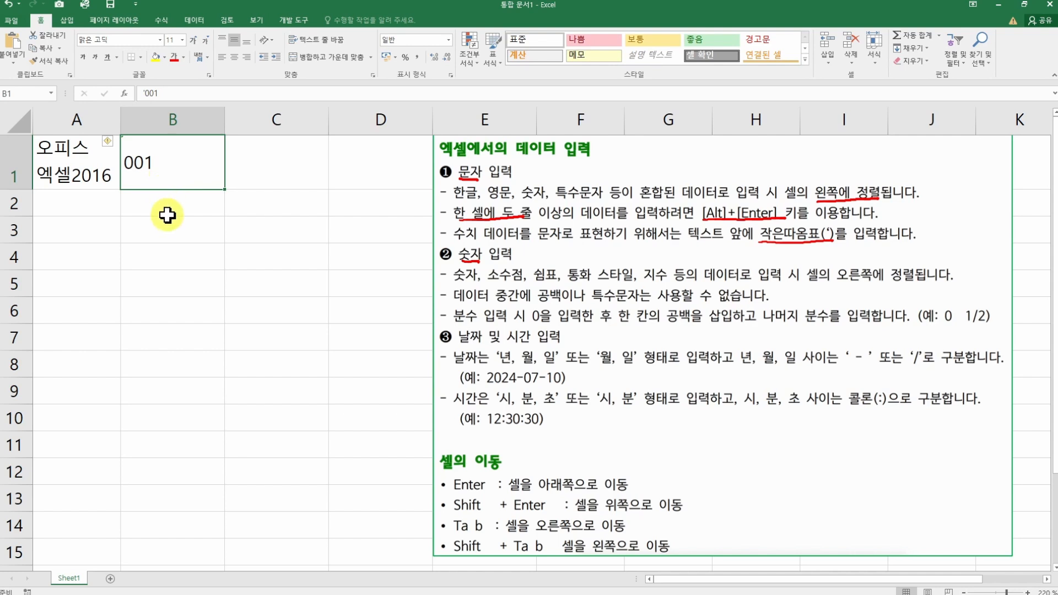
pyautogui.press('Delete')
pyautogui.click(105, 167)
# Step: Clear A1, then pen-mark 통화 and 오른쪽 in the number-entry rule
pyautogui.press('Delete')
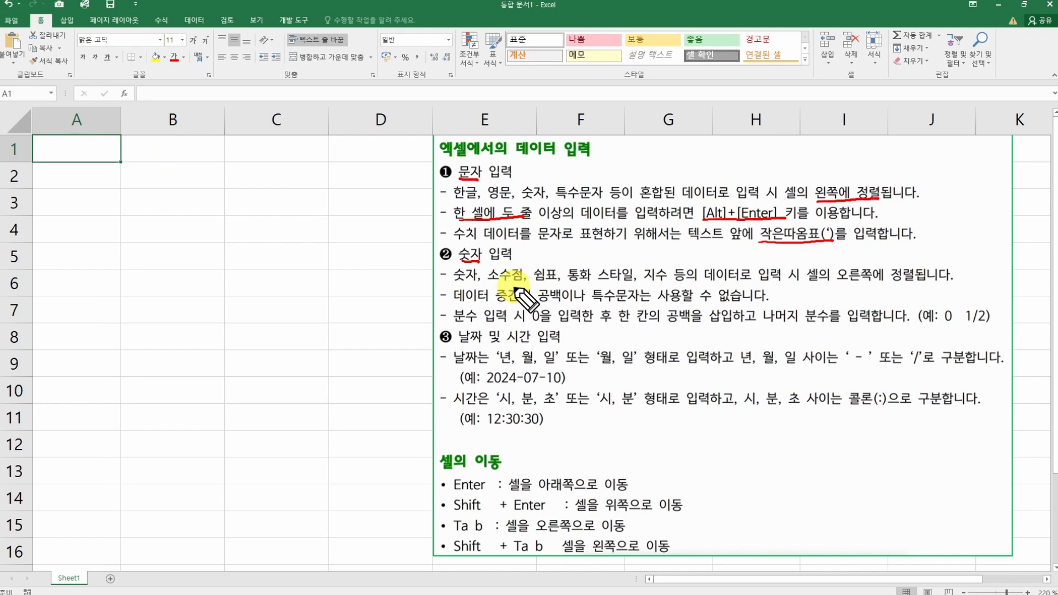
pyautogui.moveTo(585, 259); pyautogui.dragTo(602, 262)
pyautogui.moveTo(580, 264); pyautogui.dragTo(616, 256)
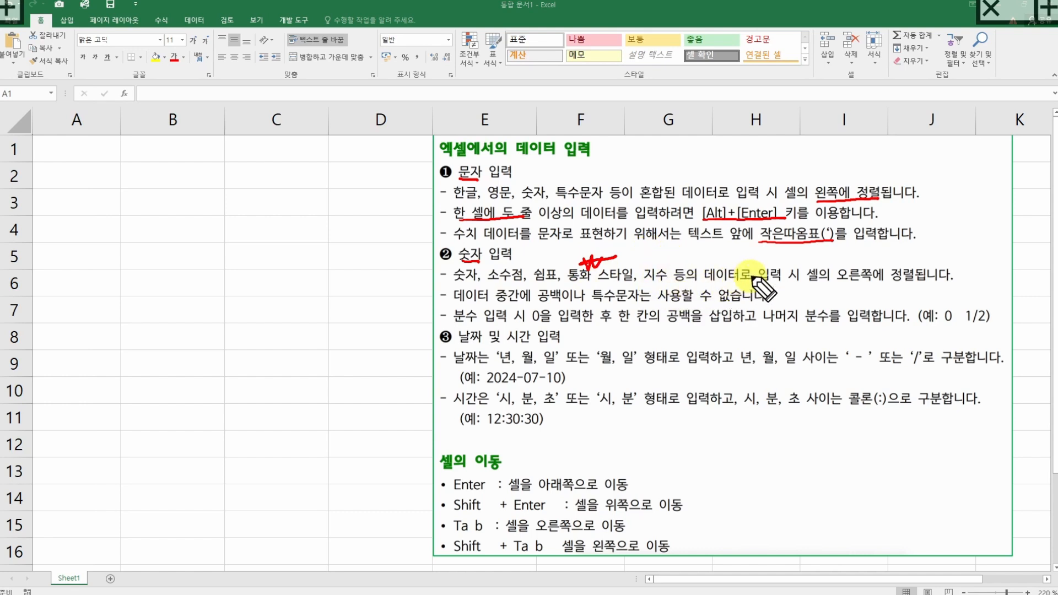
pyautogui.moveTo(833, 288); pyautogui.dragTo(920, 280)
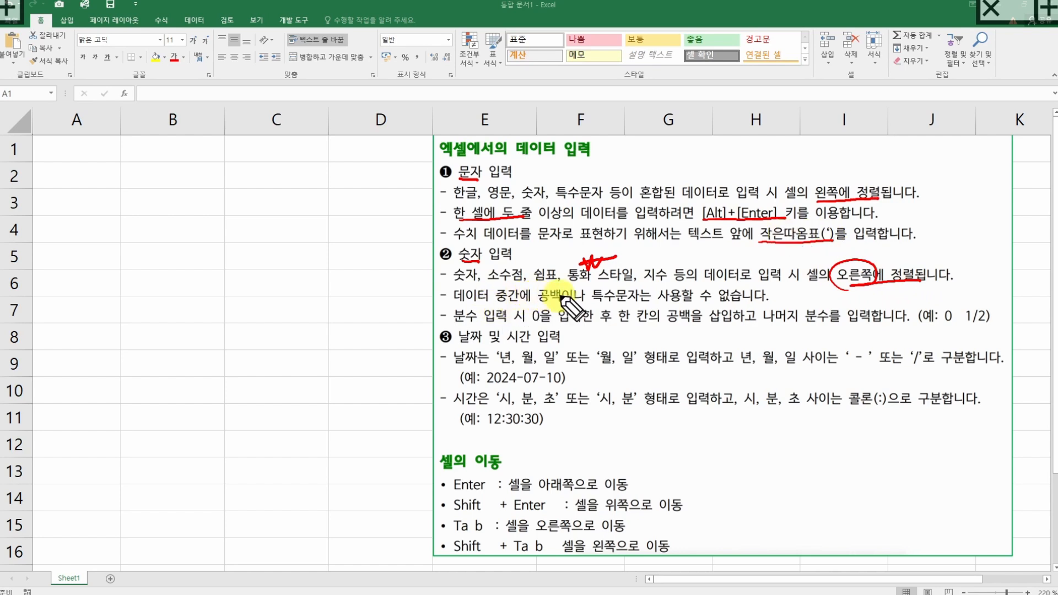
# Step: Underline the spaces rule and the 0 1/2 fraction example, then erase all pen marks
pyautogui.moveTo(558, 292)
pyautogui.mouseDown()
pyautogui.moveTo(543, 310)
pyautogui.moveTo(618, 302)
pyautogui.mouseUp()
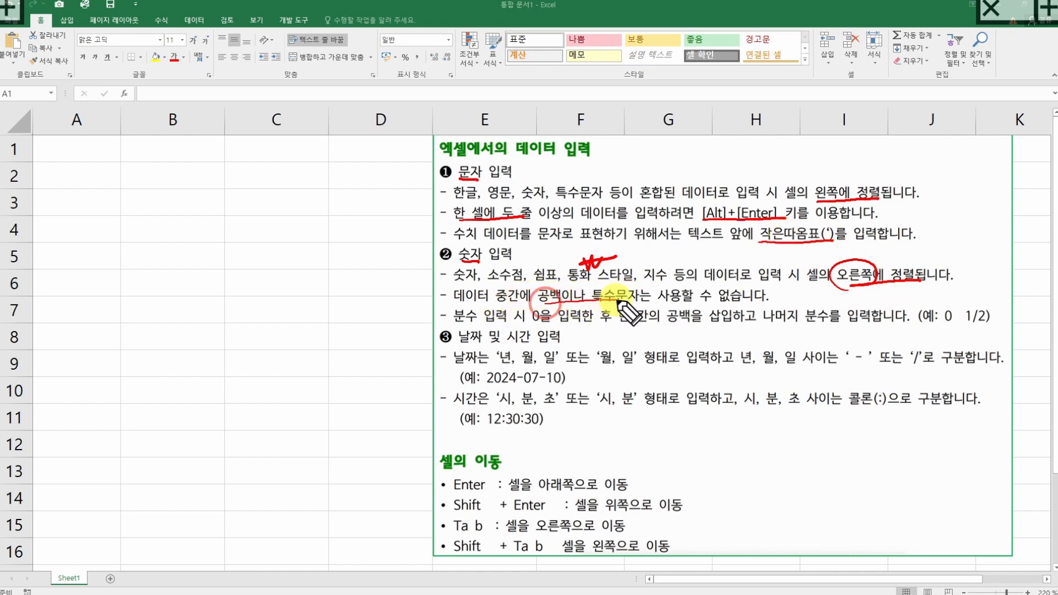
pyautogui.click(534, 317)
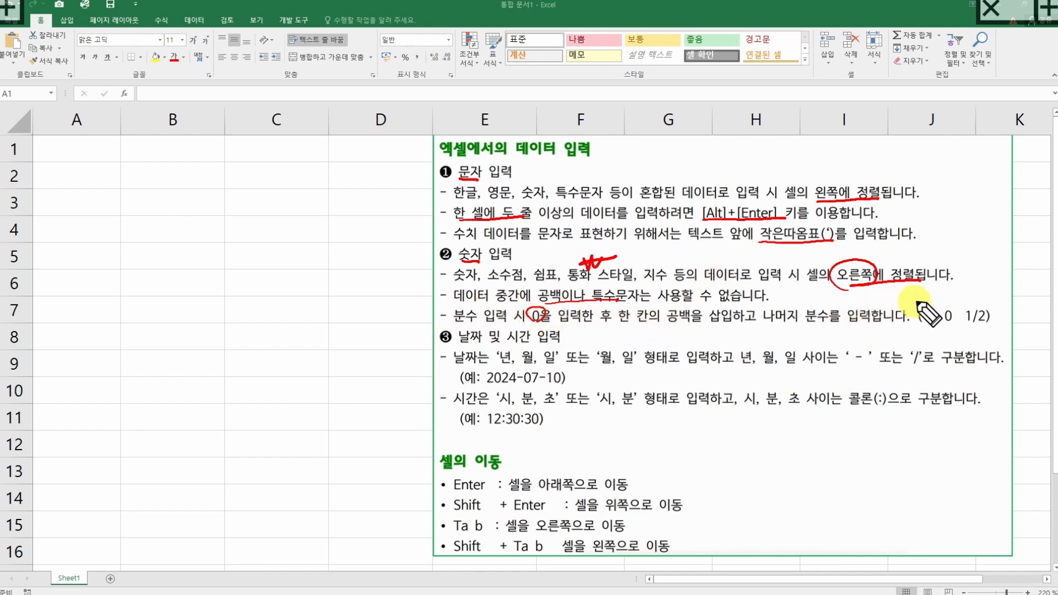
pyautogui.moveTo(918, 325)
pyautogui.mouseDown()
pyautogui.moveTo(992, 324)
pyautogui.moveTo(970, 296)
pyautogui.mouseUp()
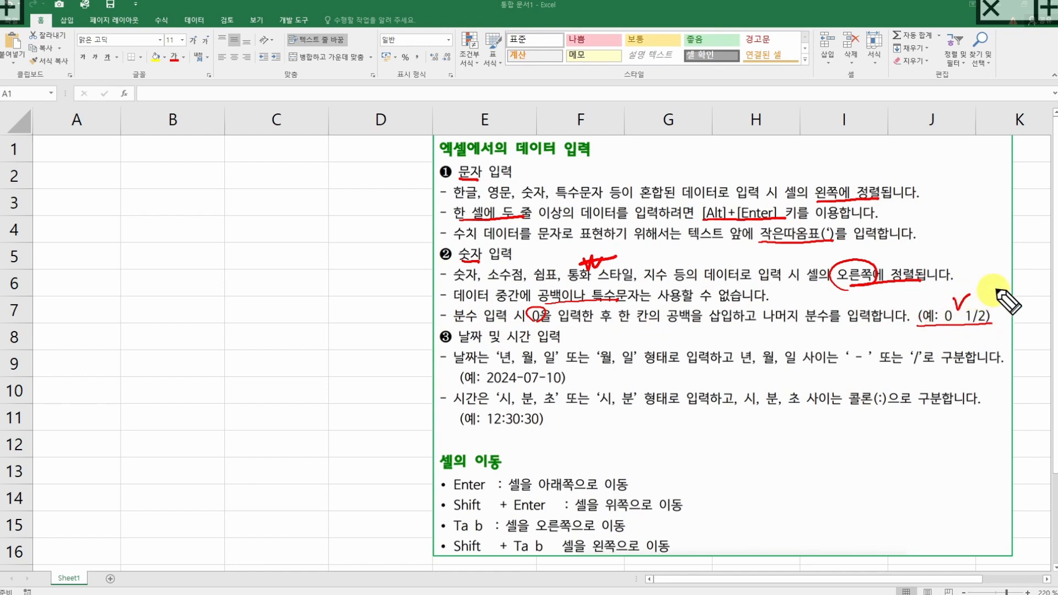
pyautogui.press('Escape')
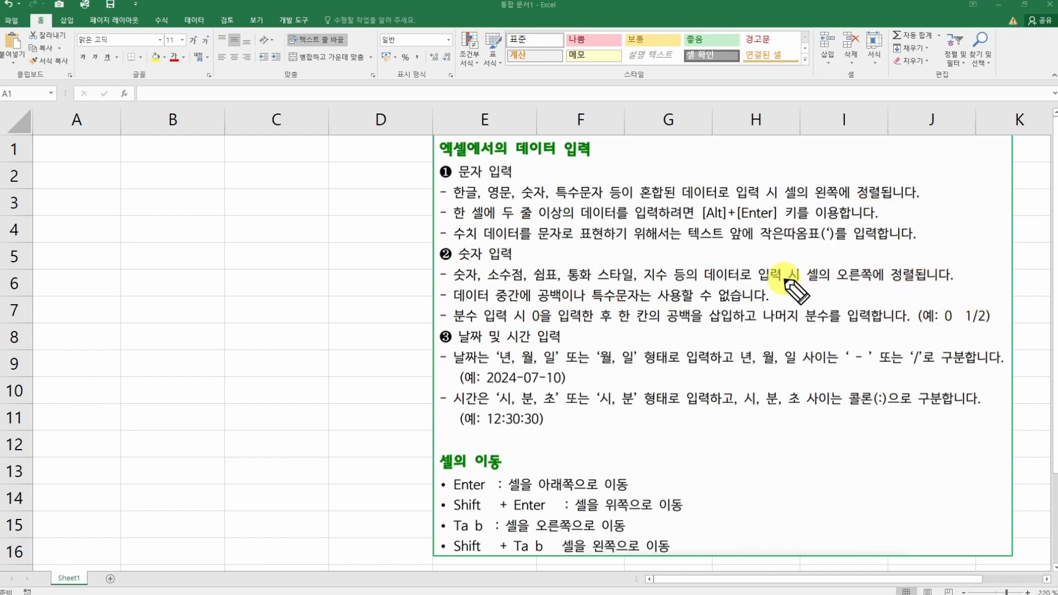
# Step: Enter 10.1 in A1 and 1,000 in A2
pyautogui.click(86, 151)
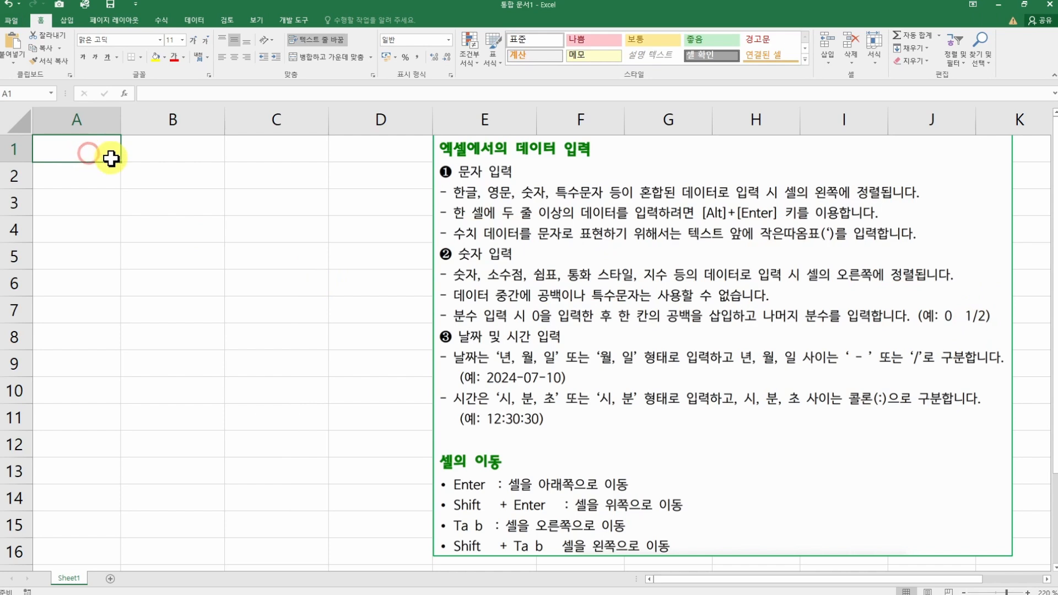
pyautogui.write('10.1')
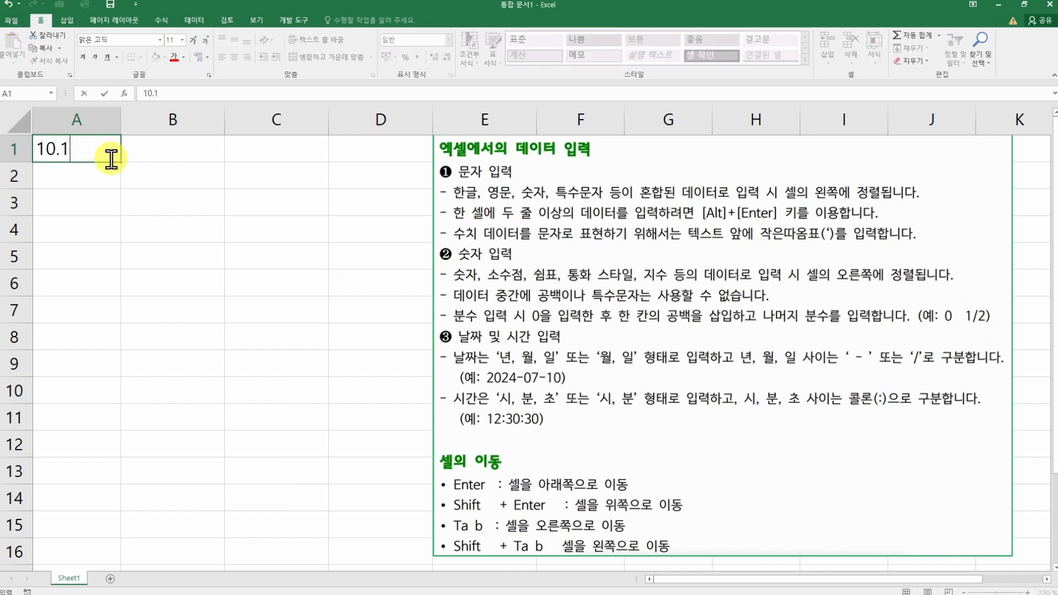
pyautogui.press('Return')
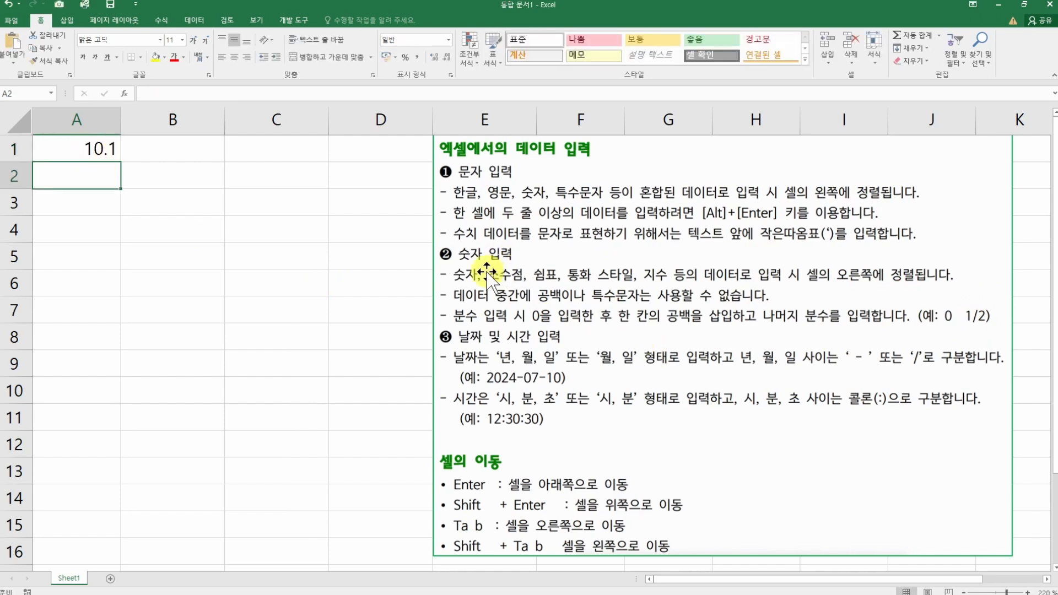
pyautogui.write('1')
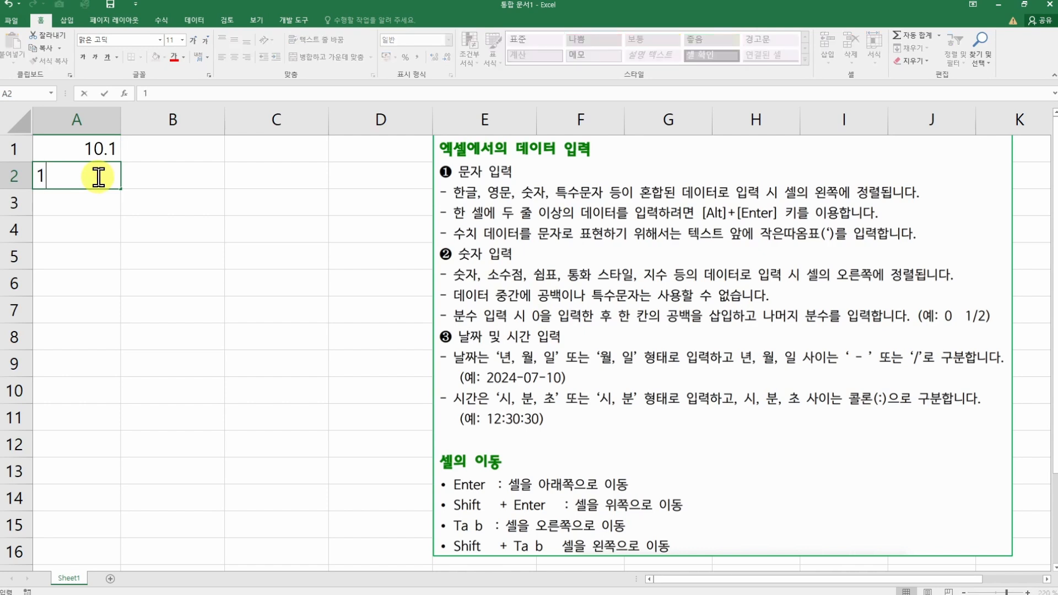
pyautogui.write(',000')
pyautogui.press('Return')
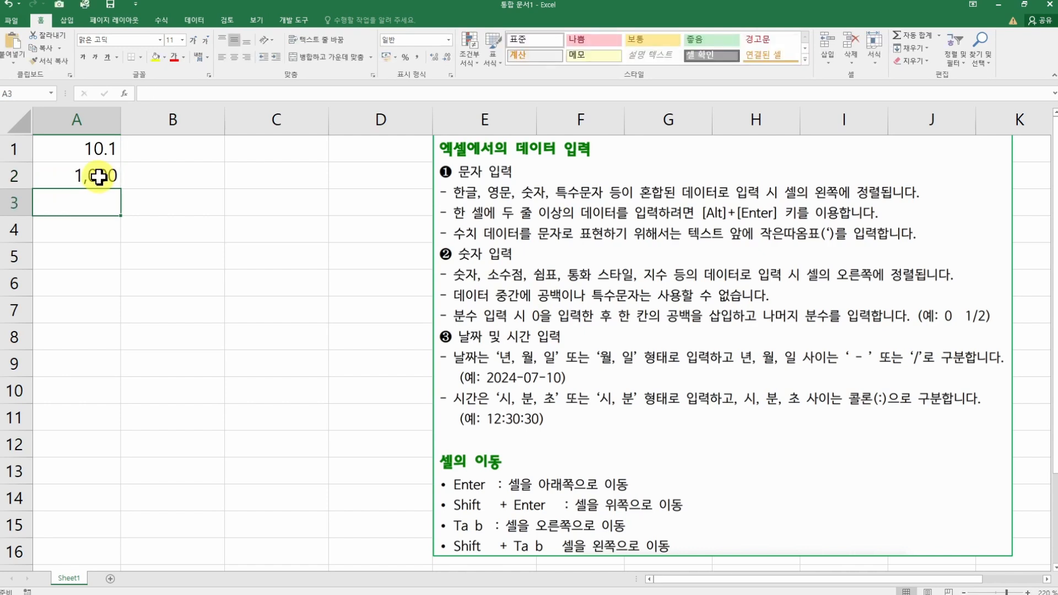
pyautogui.click(98, 176)
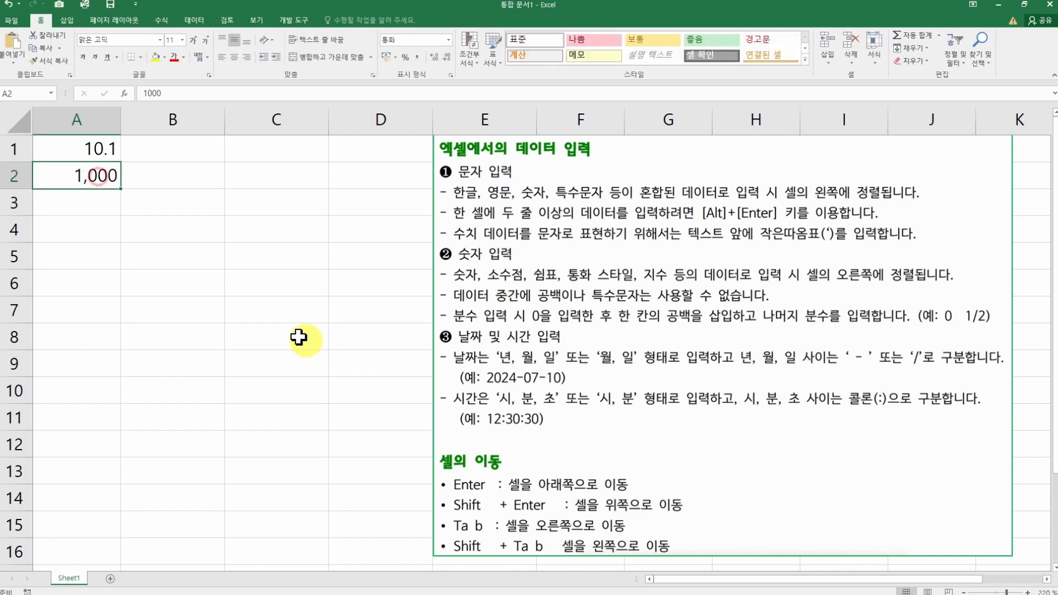
pyautogui.click(92, 213)
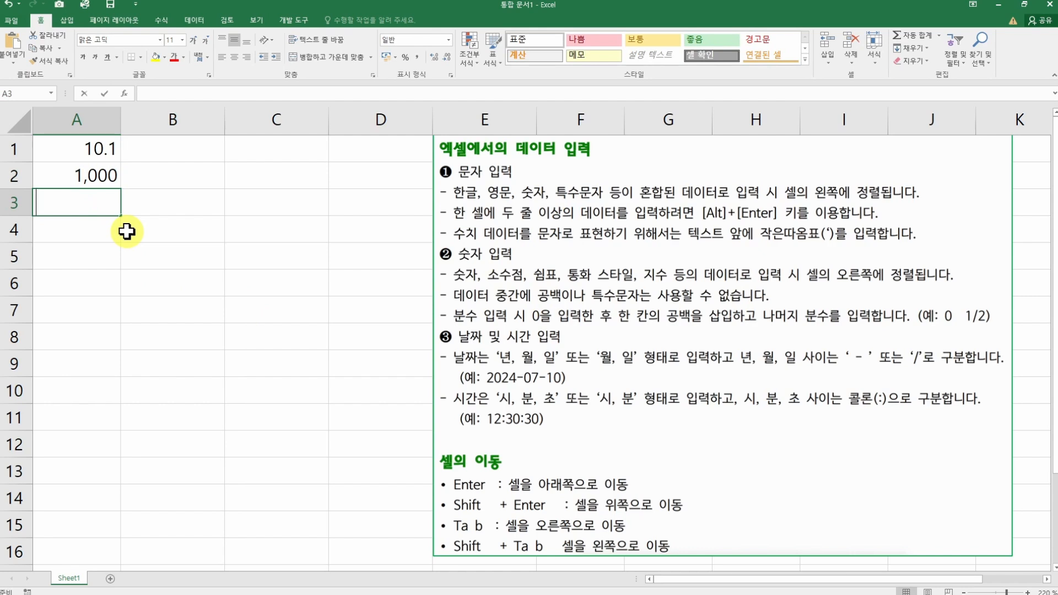
pyautogui.write('10000000000000000')
pyautogui.press('Return')
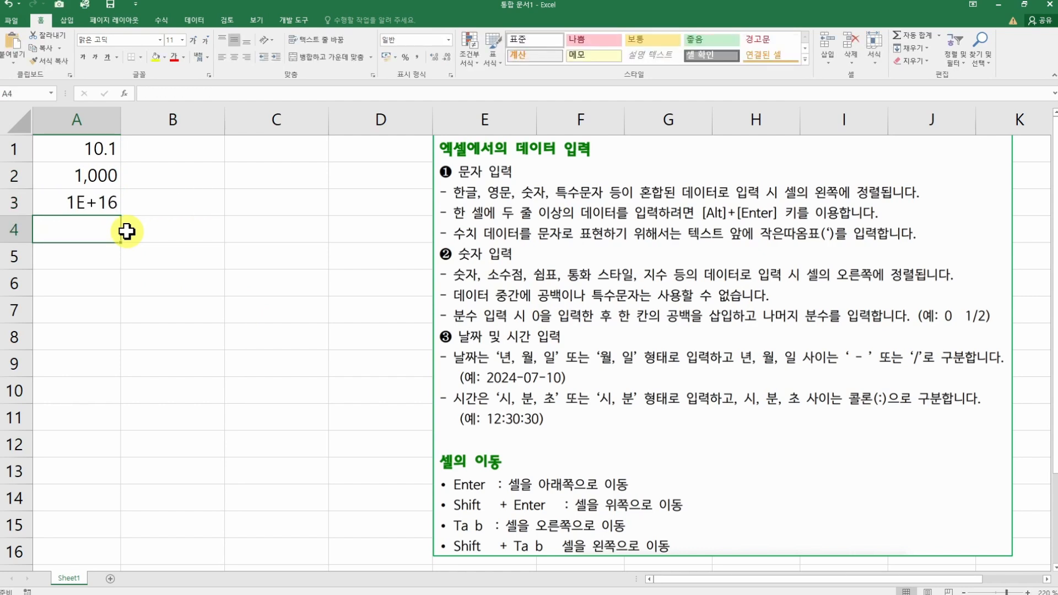
pyautogui.click(100, 204)
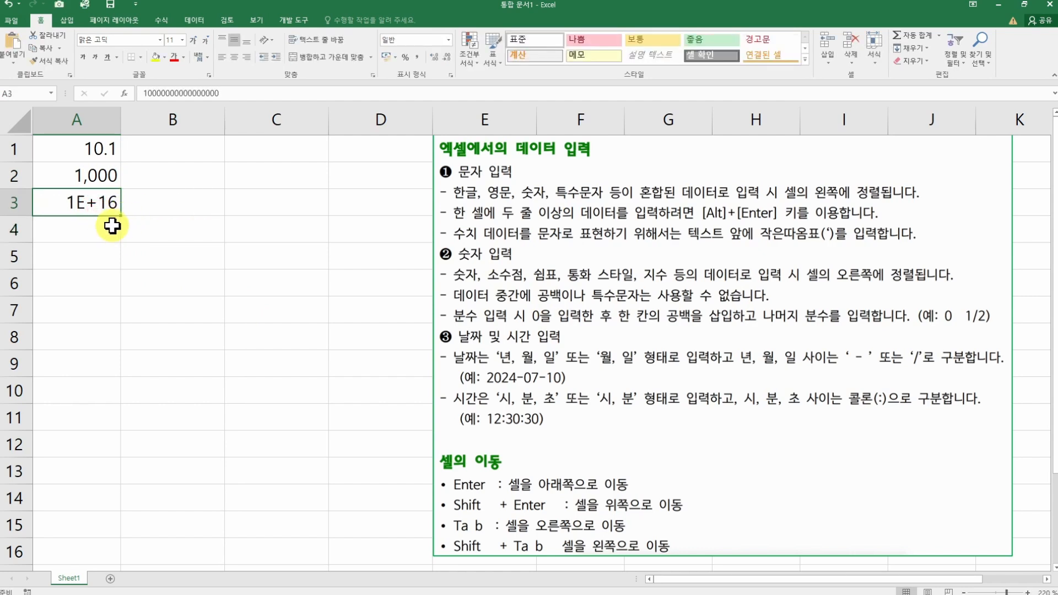
pyautogui.doubleClick(100, 203)
pyautogui.click(165, 207)
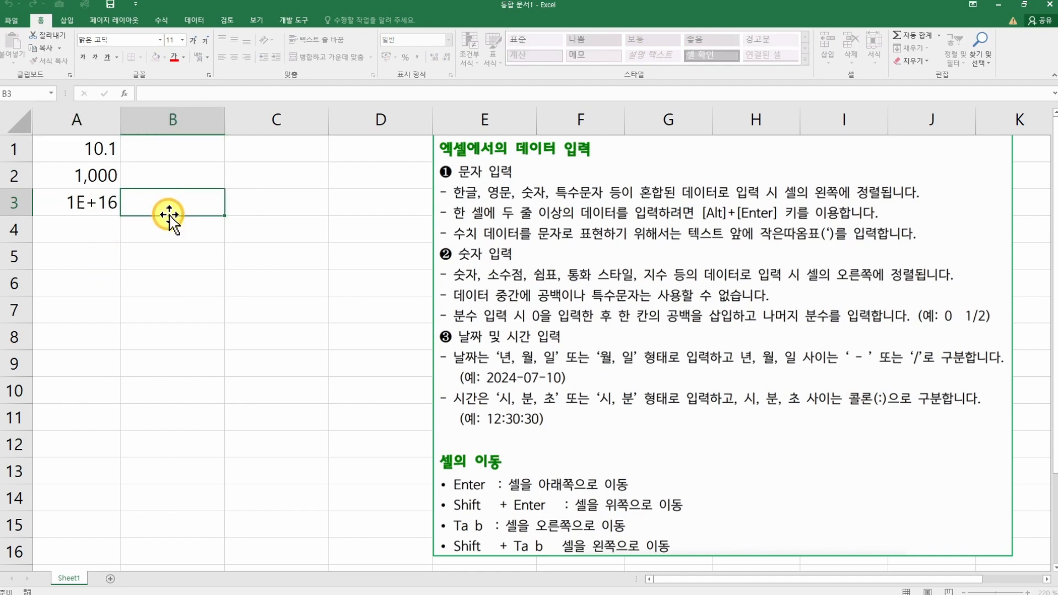
pyautogui.click(106, 206)
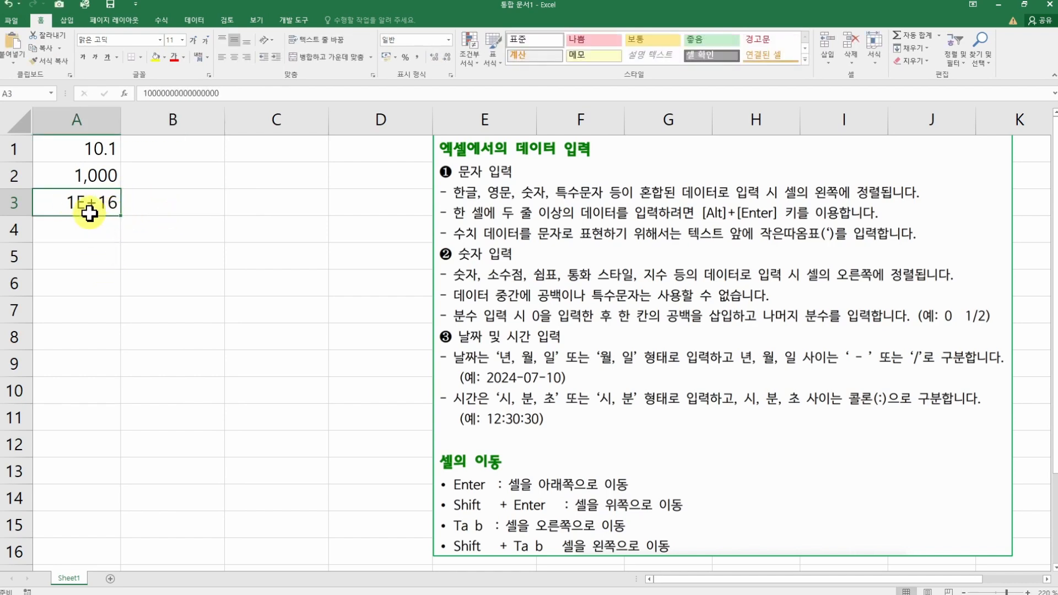
# Step: Enter ₩100 in A4 and select A1:A6
pyautogui.click(77, 244)
pyautogui.click(94, 235)
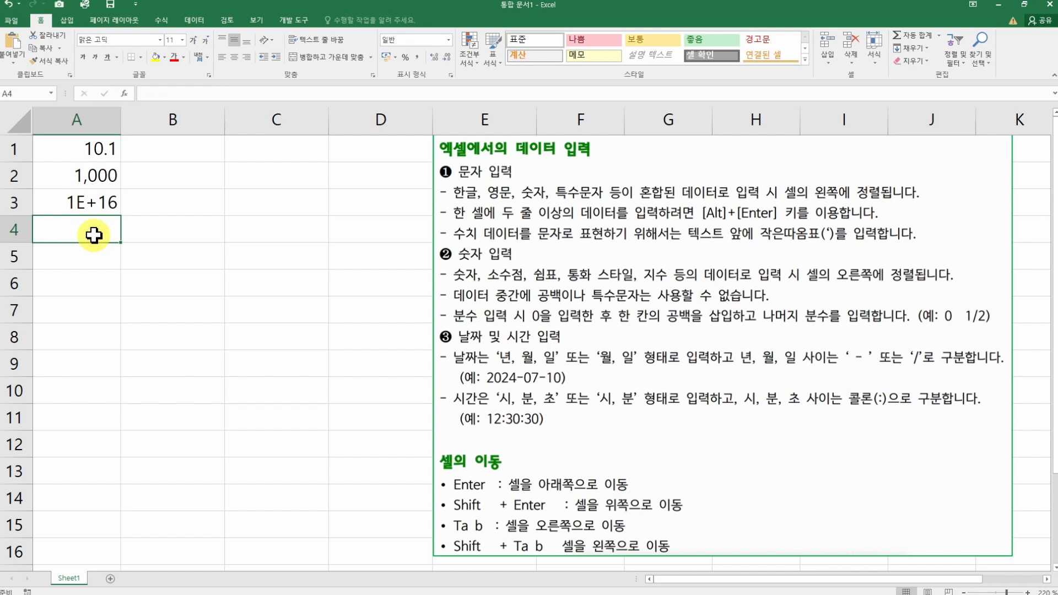
pyautogui.write('₩100')
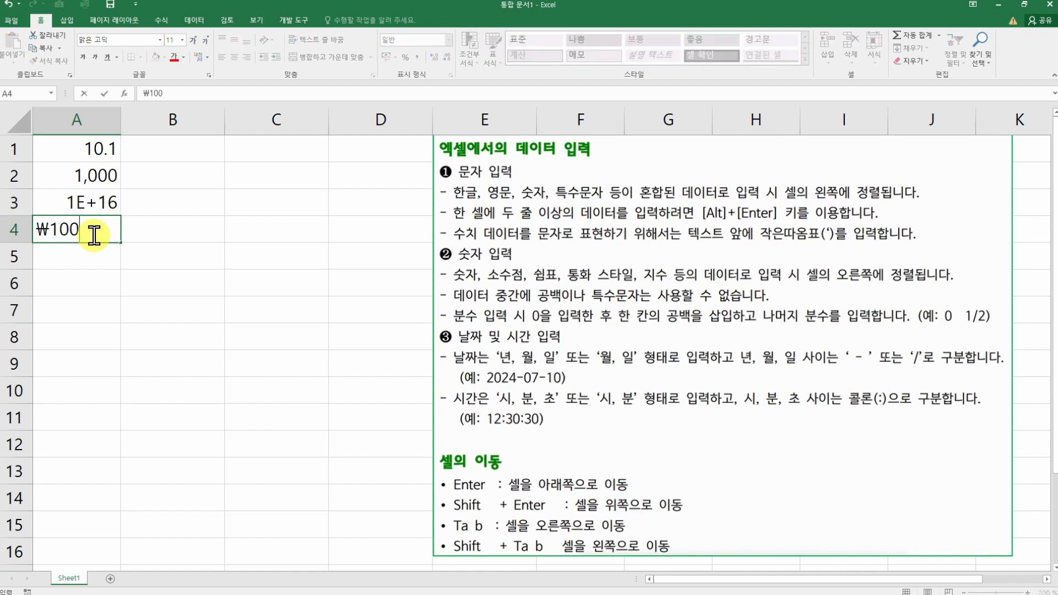
pyautogui.press('Return')
pyautogui.moveTo(83, 149); pyautogui.dragTo(58, 289)
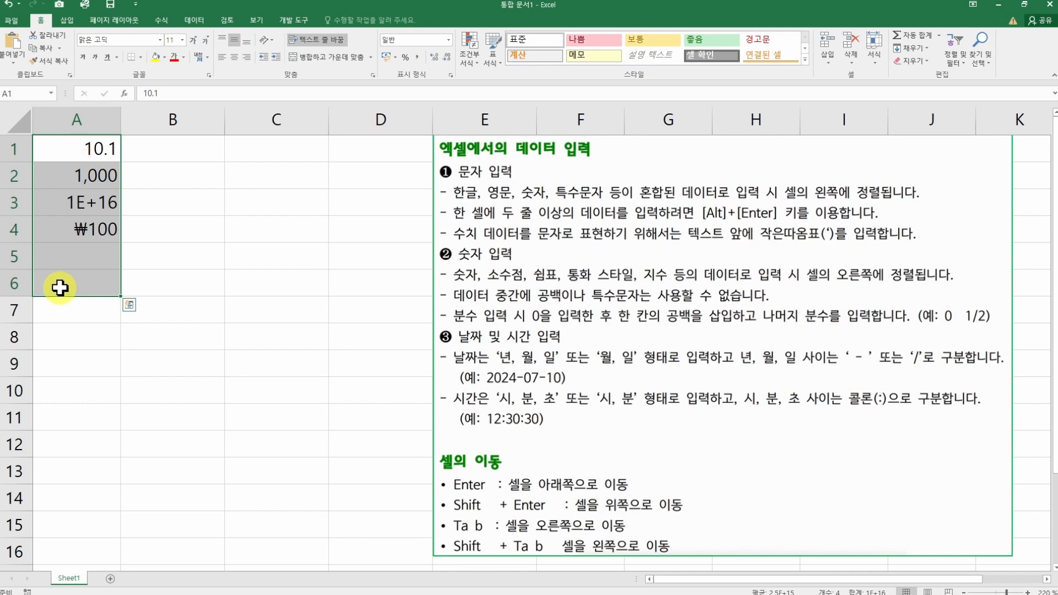
# Step: Enter 1/2 in B1 as date 01월 02일 and 0 1/2 in B2, checking its 0.5 value
pyautogui.click(176, 147)
pyautogui.write('1/2')
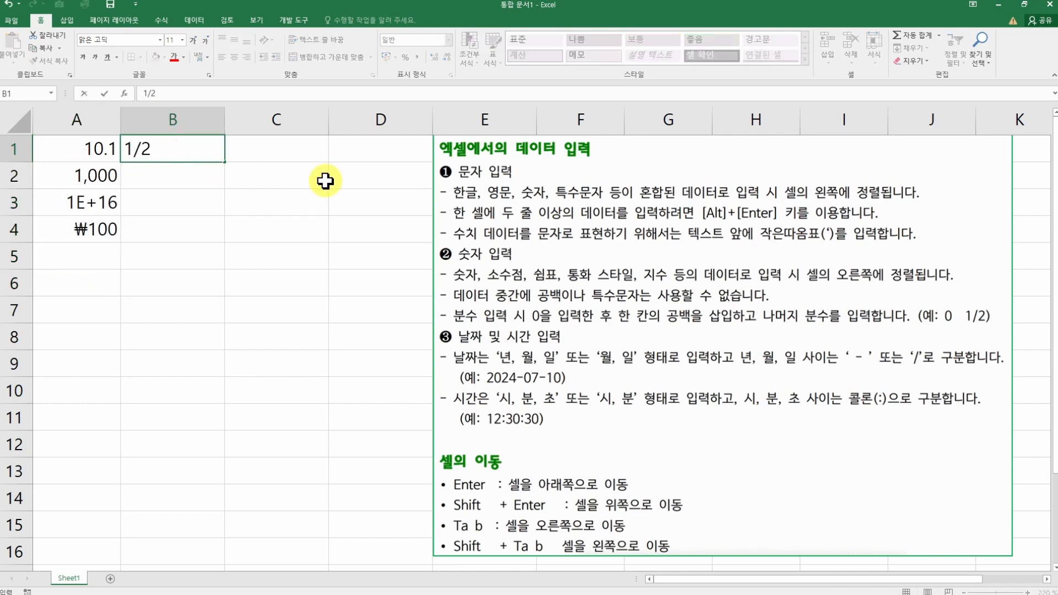
pyautogui.press('Return')
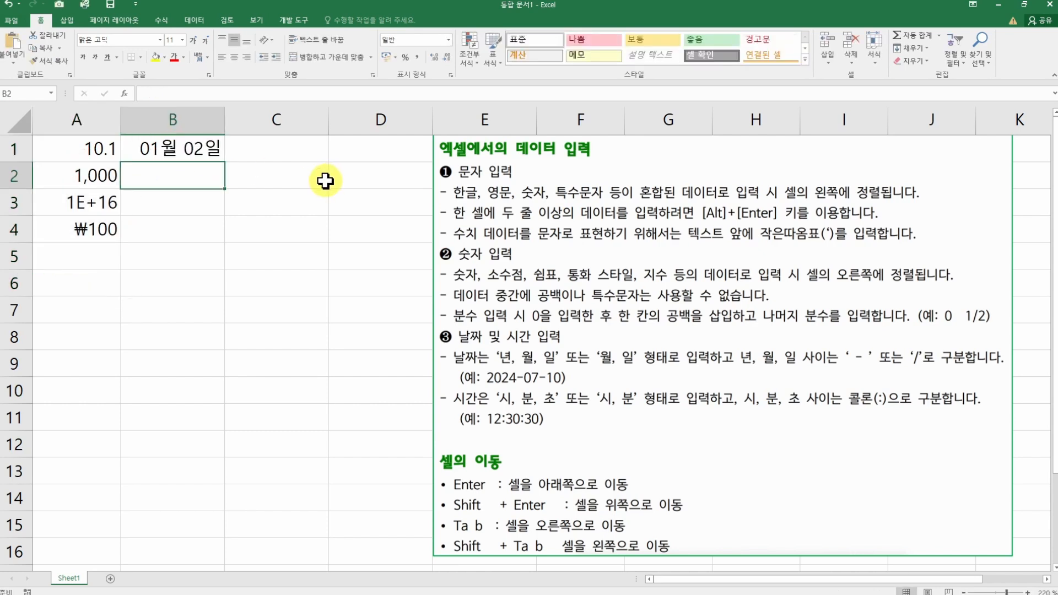
pyautogui.write('0 1/2')
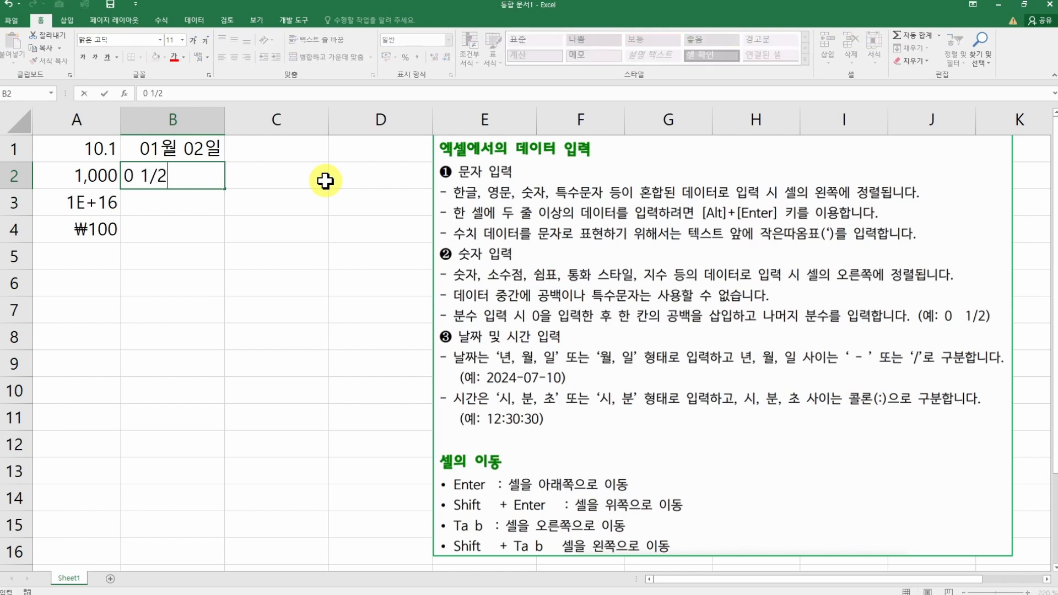
pyautogui.press('Return')
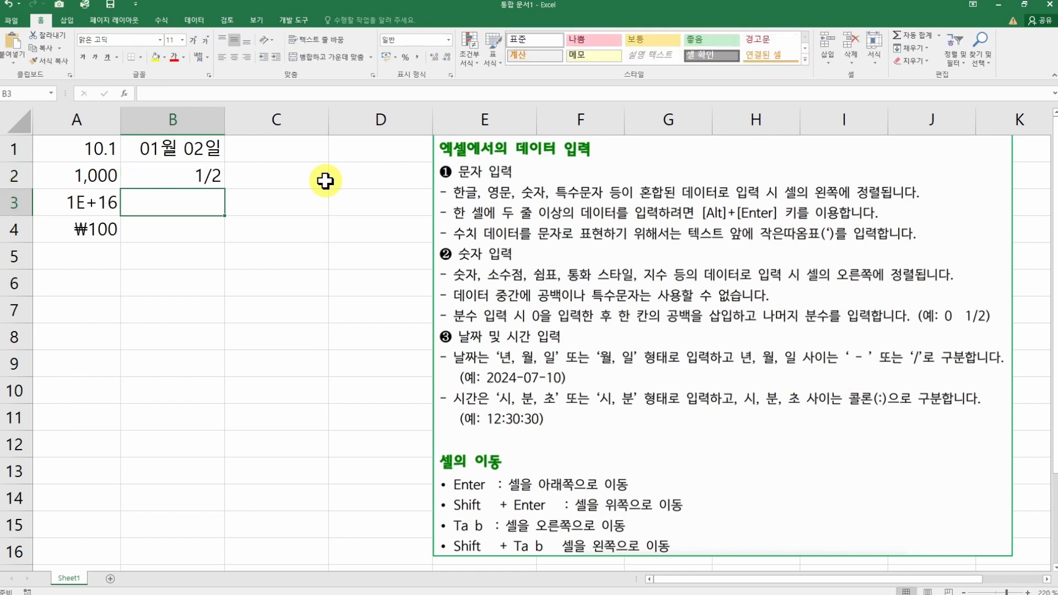
pyautogui.doubleClick(213, 176)
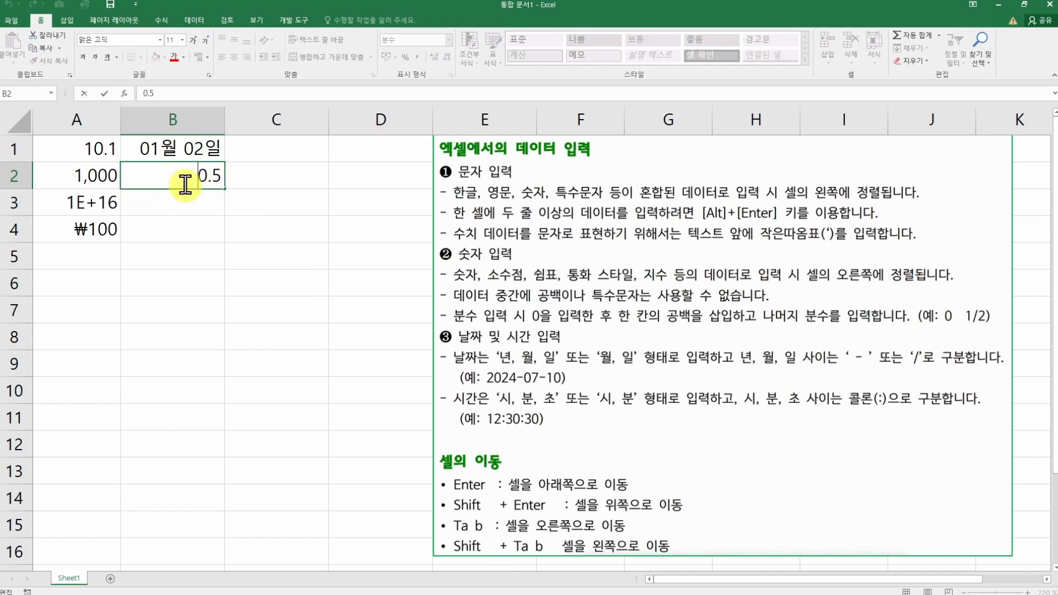
pyautogui.press('Escape')
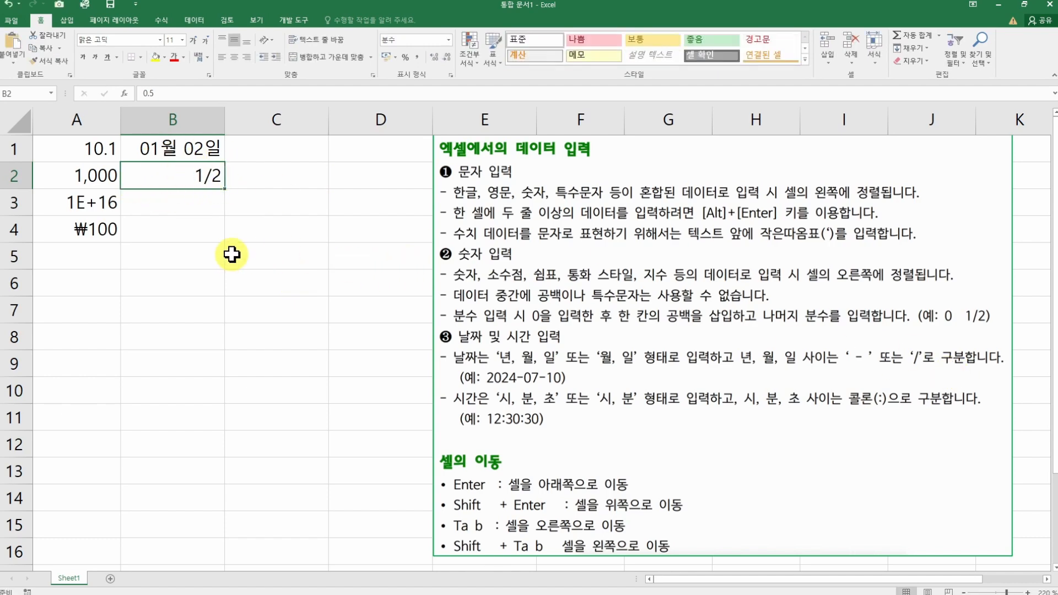
# Step: Enter 0 1/3 in B3 as the fraction 1/3 and check its decimal value
pyautogui.click(208, 203)
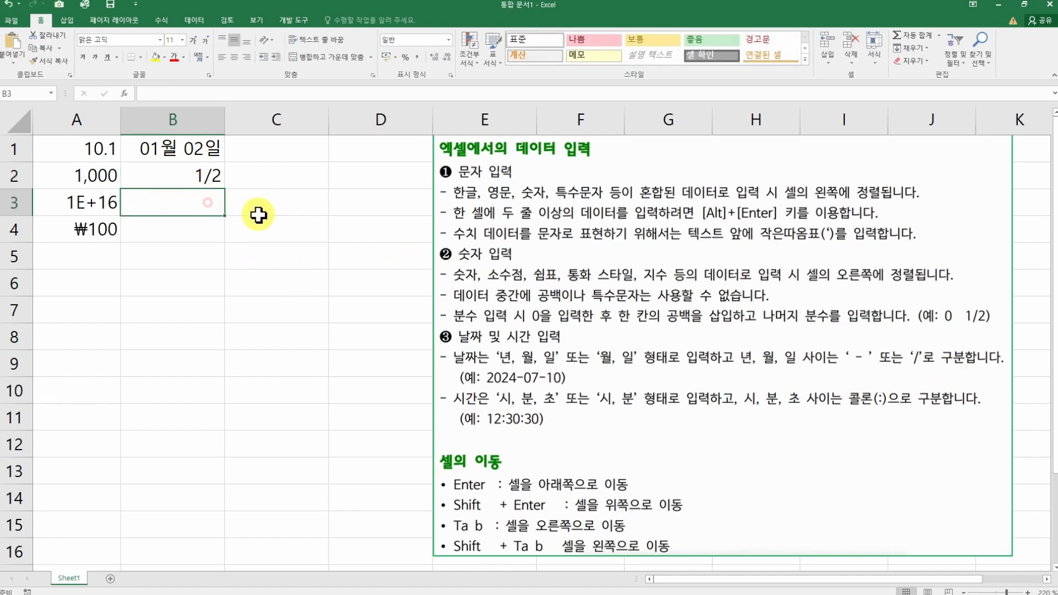
pyautogui.write('0 1/3')
pyautogui.press('Return')
pyautogui.click(189, 204)
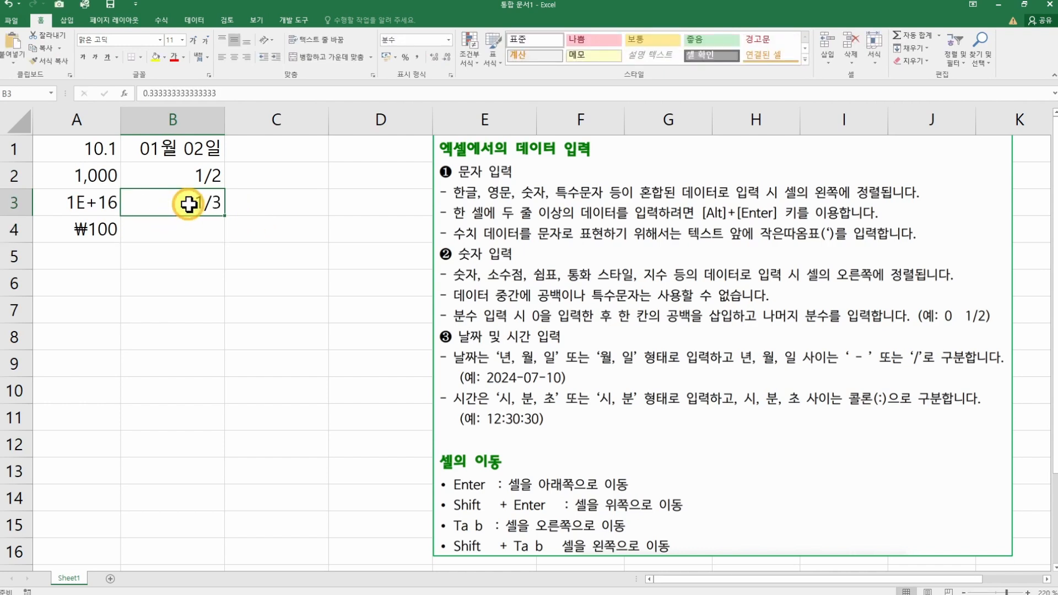
pyautogui.doubleClick(189, 204)
pyautogui.press('Escape')
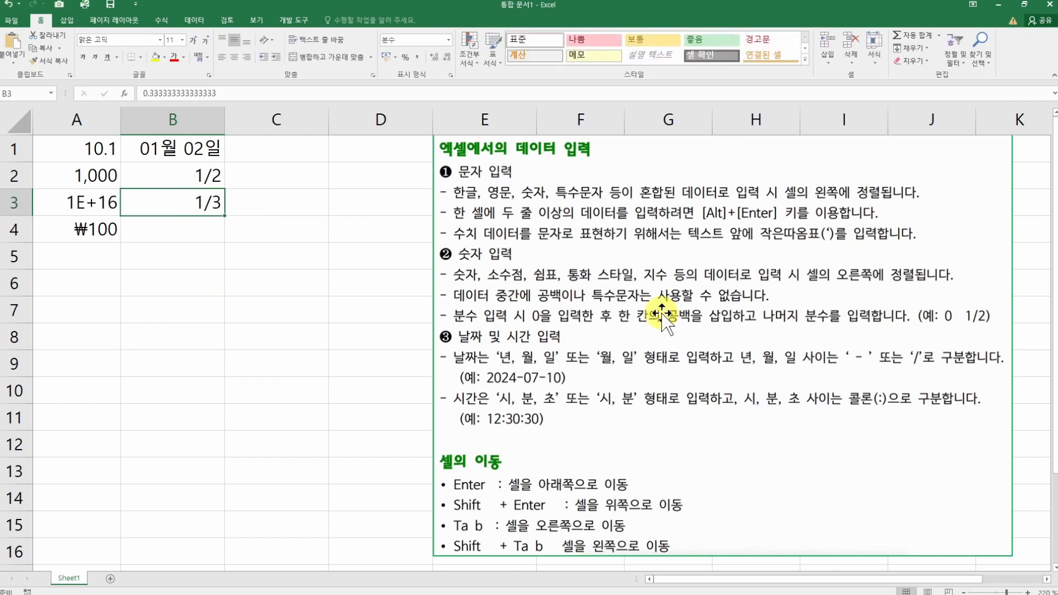
pyautogui.click(205, 225)
# Step: Enter the text 1 0 in B4 and check it
pyautogui.write('1 0')
pyautogui.press('Return')
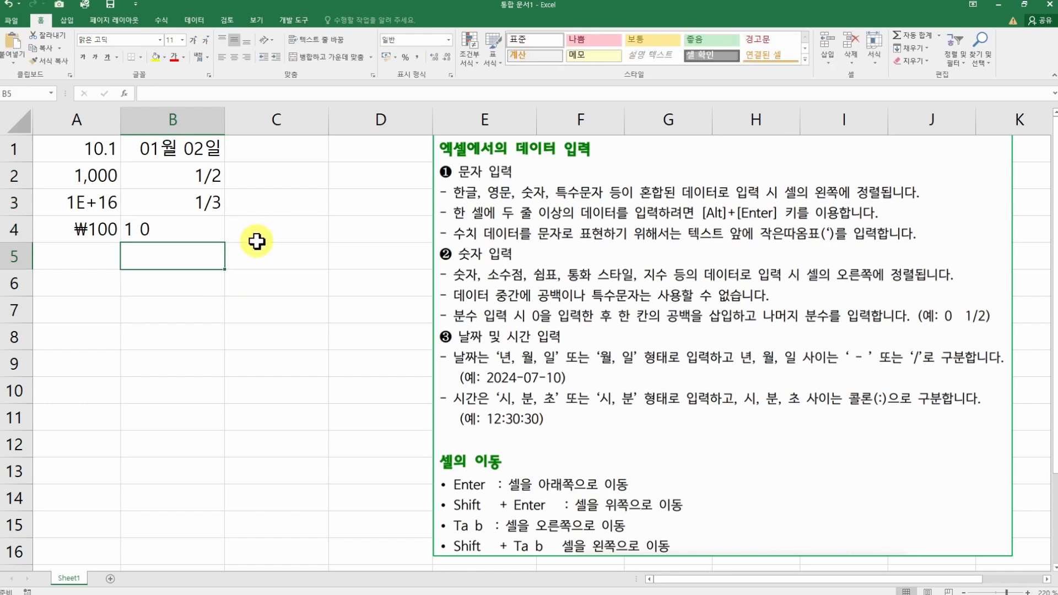
pyautogui.click(190, 233)
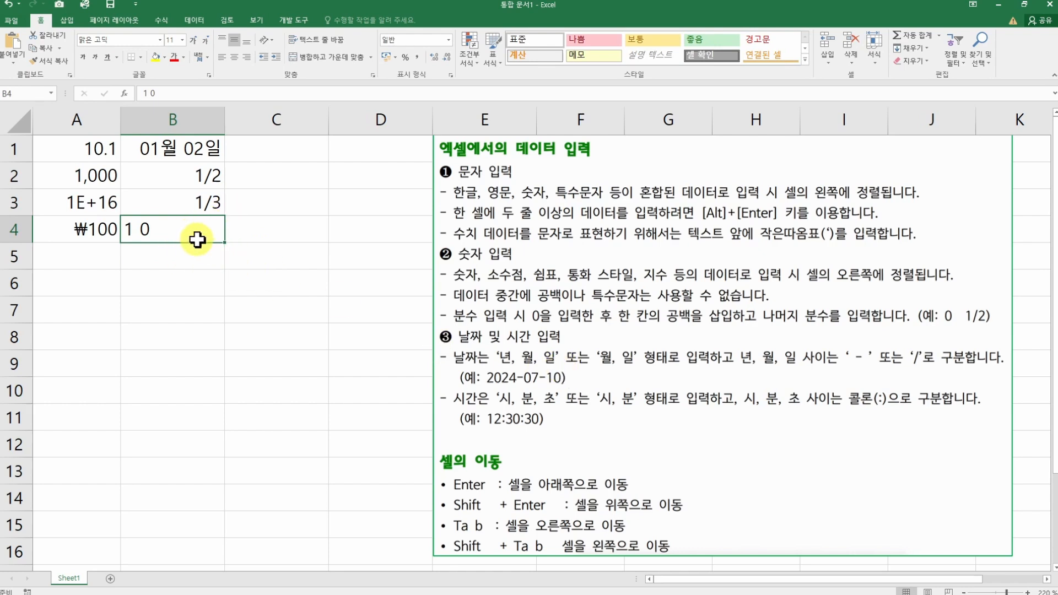
pyautogui.click(83, 226)
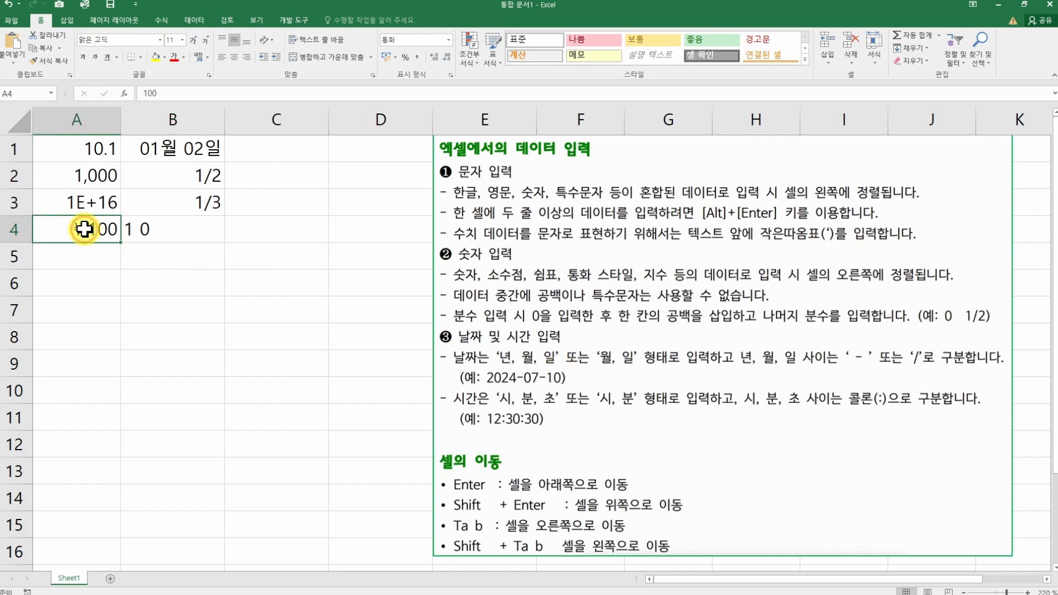
# Step: Enter ★10 in C1 using the ㅁ + Hanja symbol list
pyautogui.click(266, 147)
pyautogui.write('ㅁ')
pyautogui.press('Hangul_Hanja')
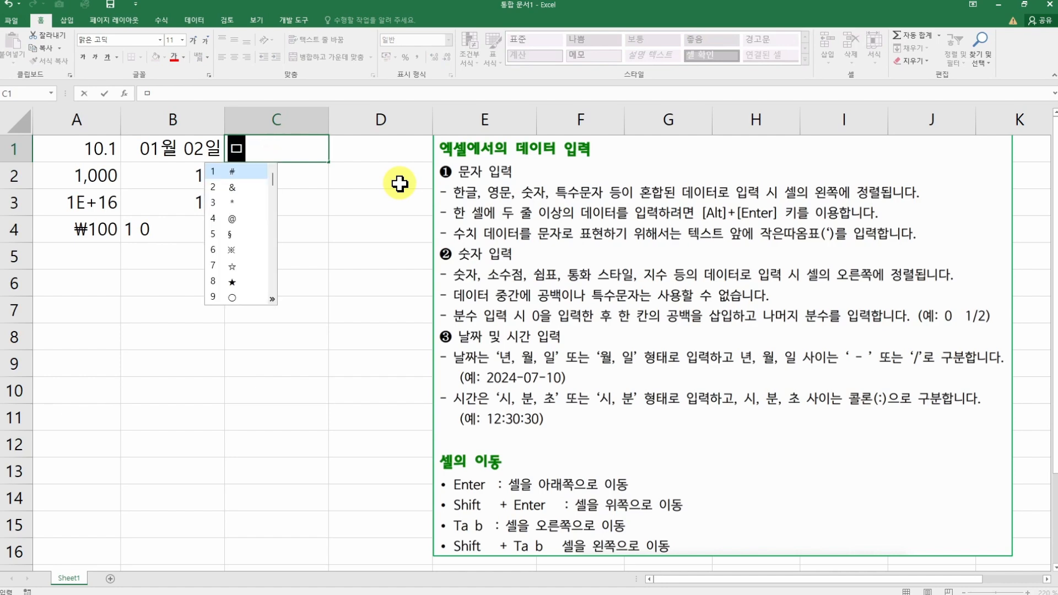
pyautogui.write('810')
pyautogui.press('Return')
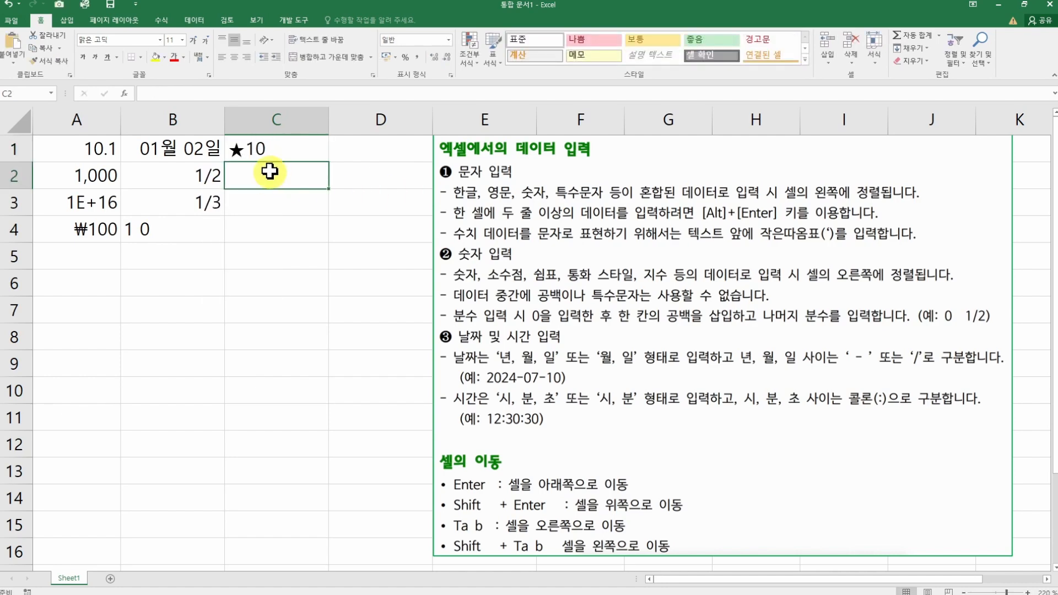
pyautogui.click(274, 150)
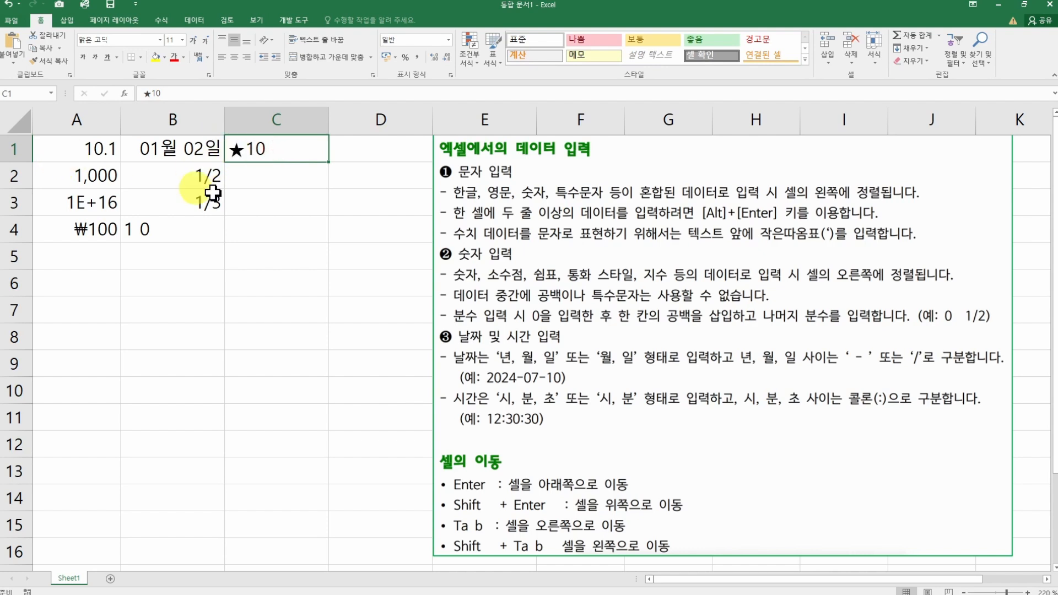
# Step: Clear all practice entries in A1:C5
pyautogui.moveTo(88, 150); pyautogui.dragTo(272, 246)
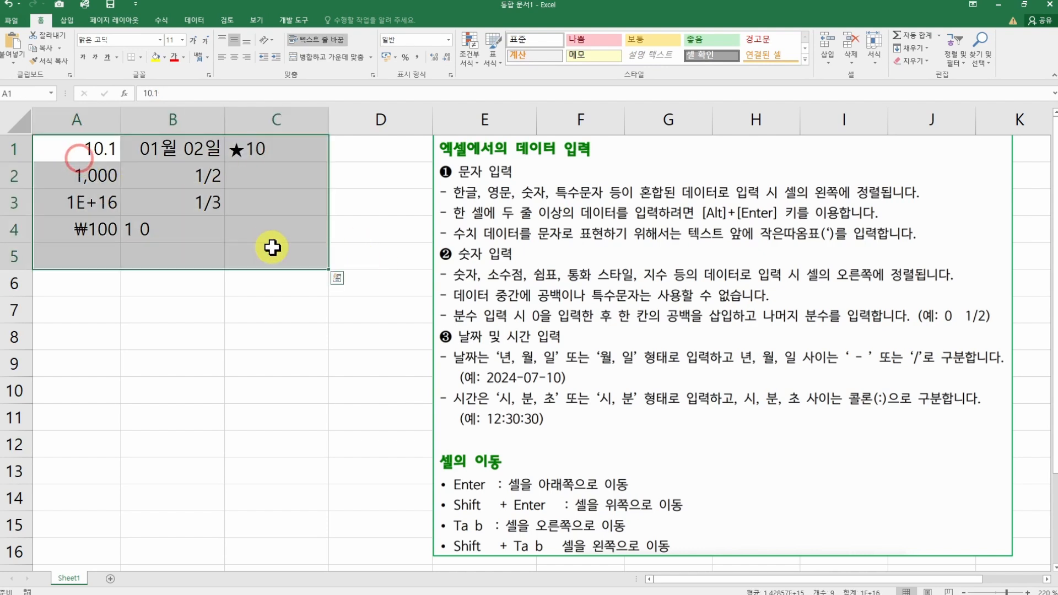
pyautogui.press('Delete')
pyautogui.click(310, 275)
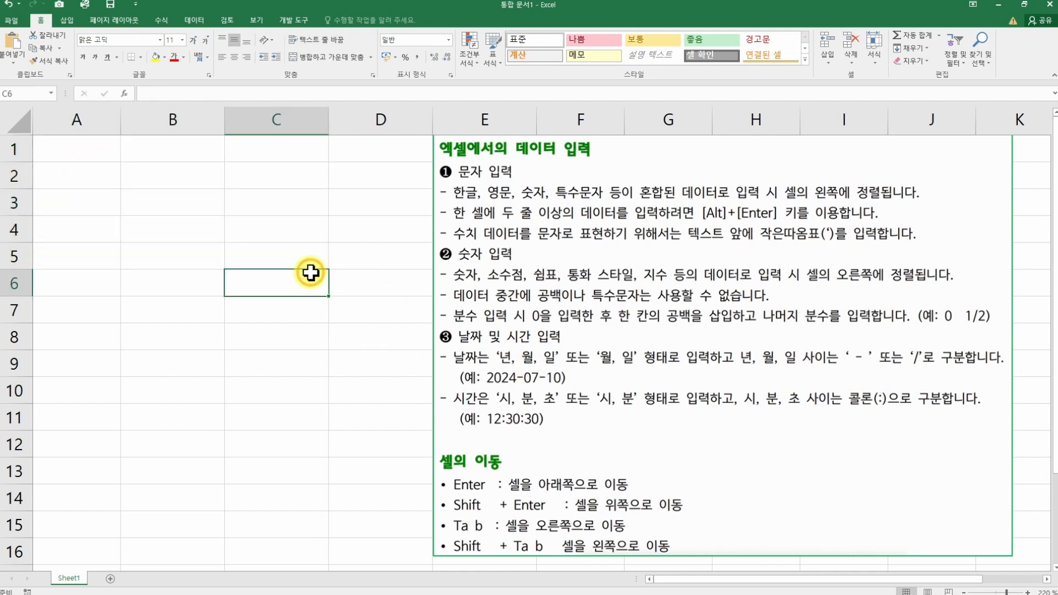
# Step: Enter 24-1-1 in A1 (becomes 2024-01-01) and 30-1-1 in A2, which shows as 10,959
pyautogui.click(102, 146)
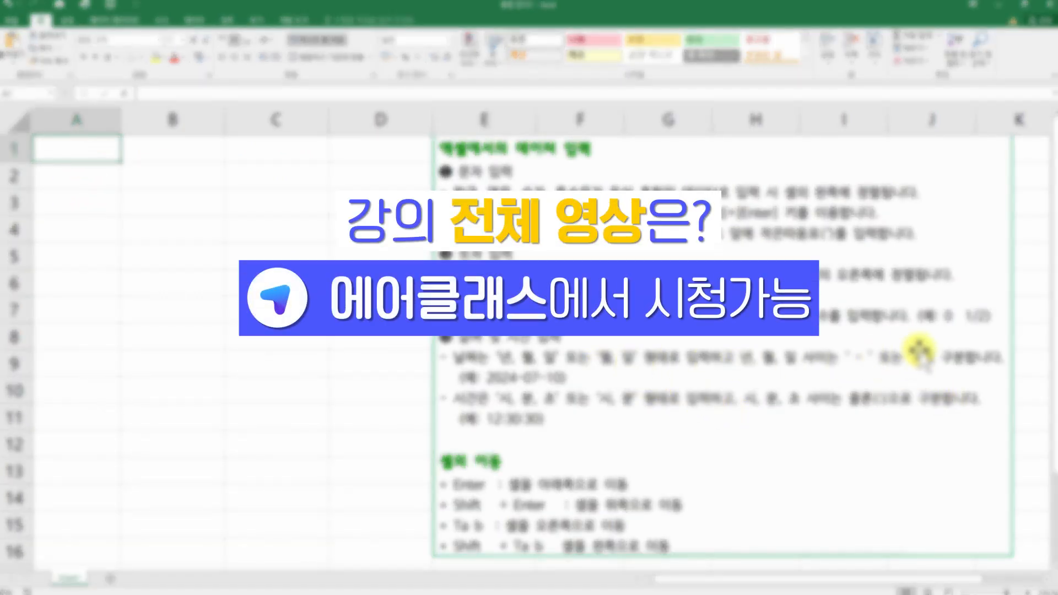
pyautogui.write('24-1-1')
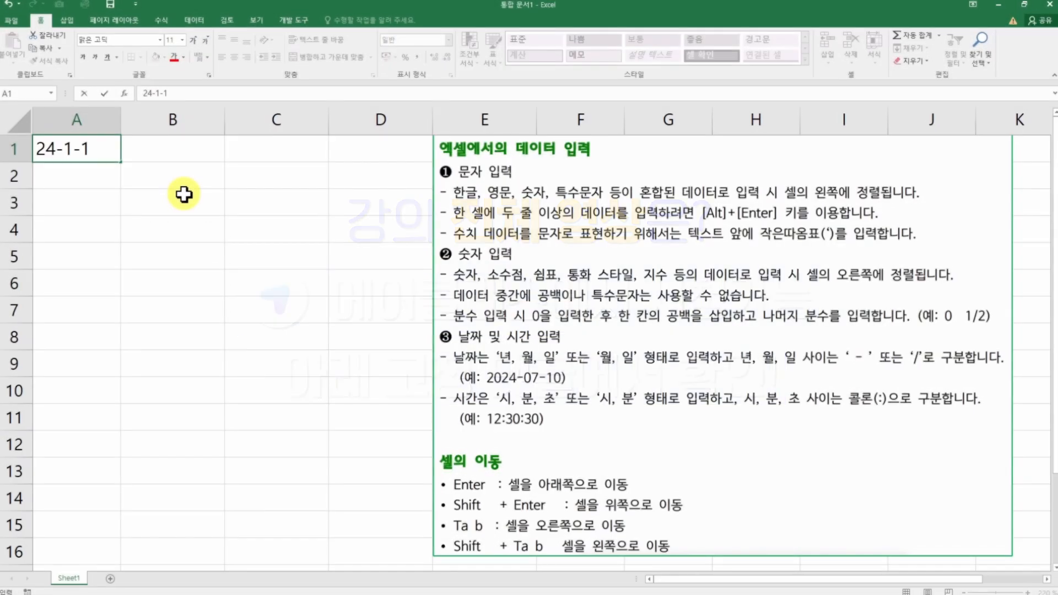
pyautogui.press('Return')
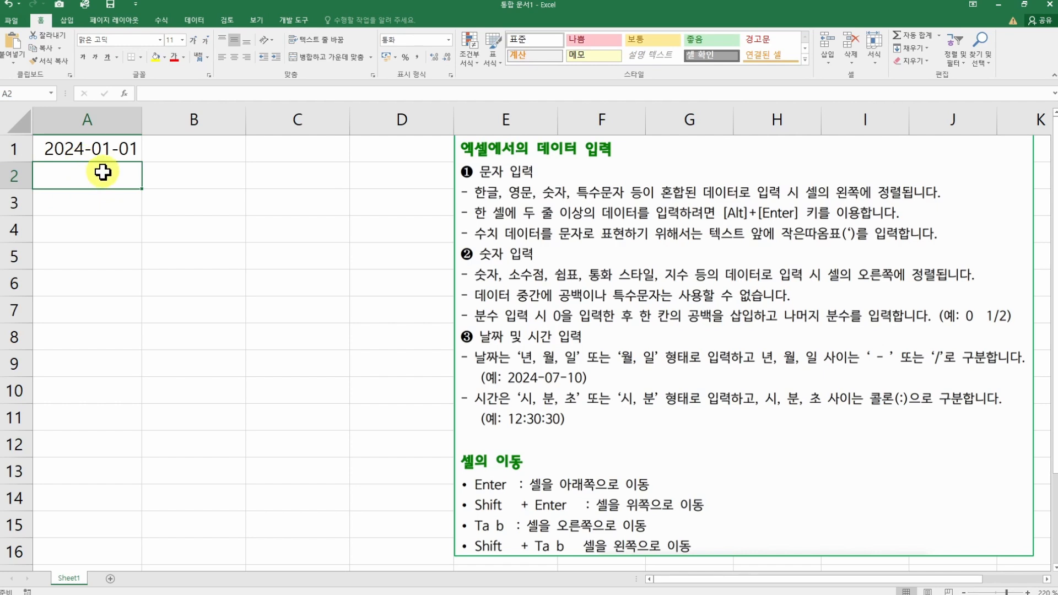
pyautogui.write('30-1-1')
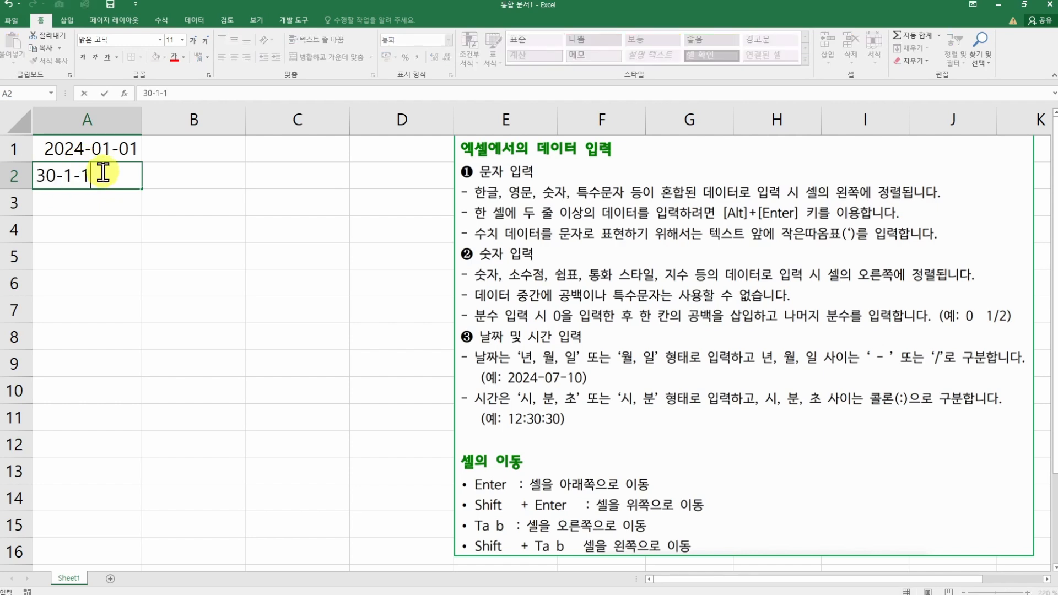
pyautogui.press('Return')
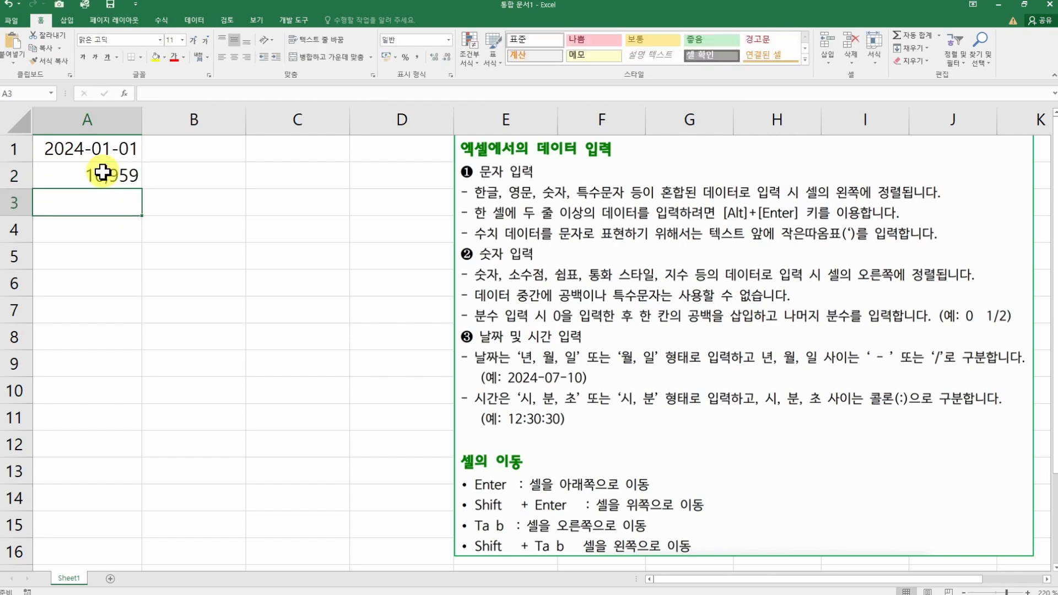
# Step: Clear All on A2 to wipe the 10,959 entry and its formatting
pyautogui.click(103, 173)
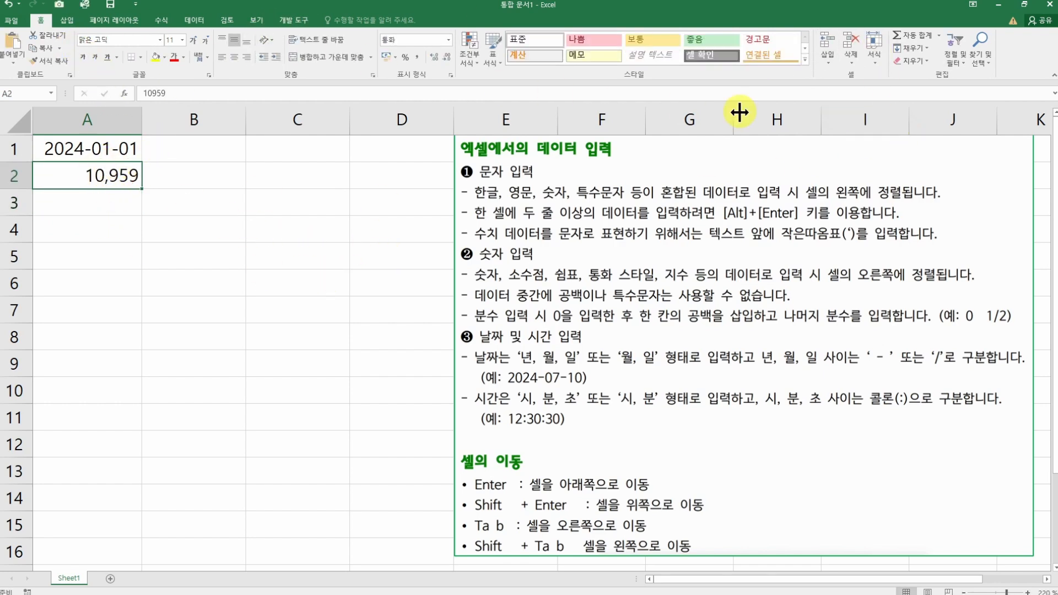
pyautogui.click(913, 61)
pyautogui.click(931, 77)
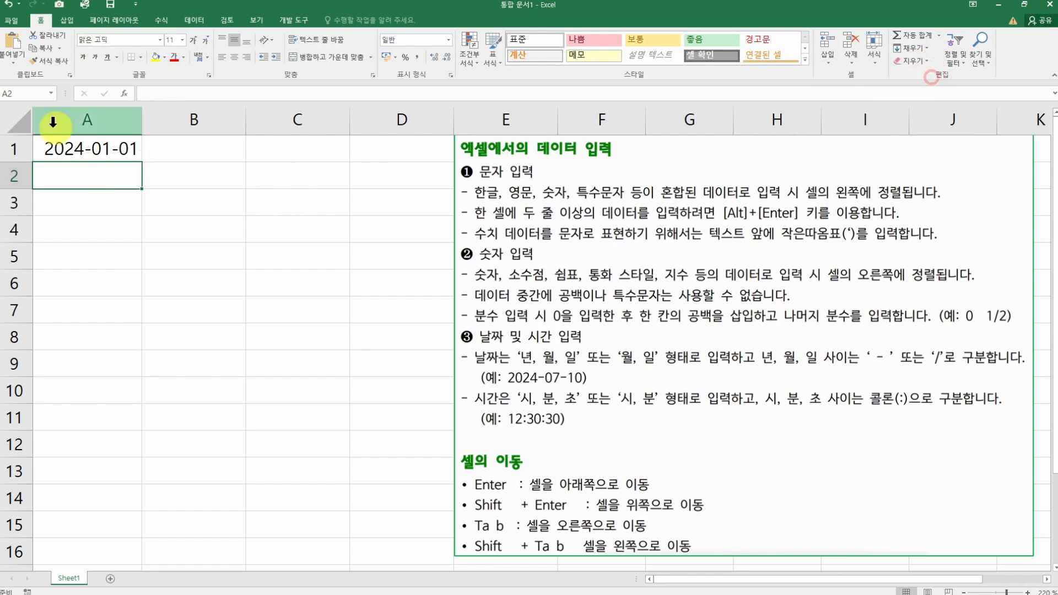
# Step: Clear All contents and formatting from the entire worksheet
pyautogui.click(22, 119)
pyautogui.click(912, 60)
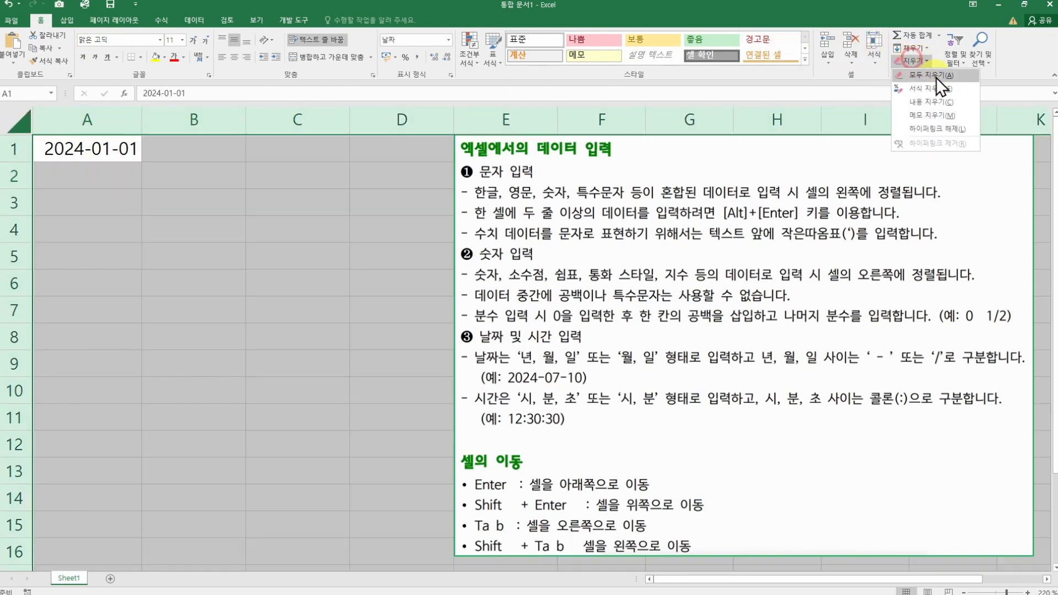
pyautogui.click(936, 77)
pyautogui.click(269, 201)
# Step: Enter 30-01-01, 85-1-2 and 29-2-1 in A1:A3, giving 1930-01-01, 1985-01-02 and 2029-02-01
pyautogui.click(111, 145)
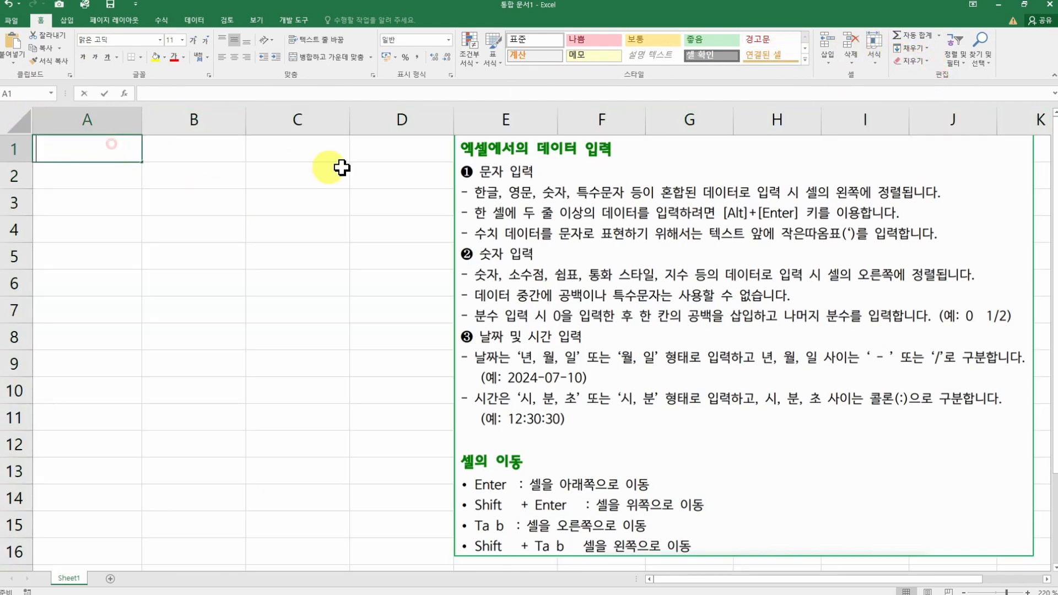
pyautogui.write('30-01-01')
pyautogui.press('Return')
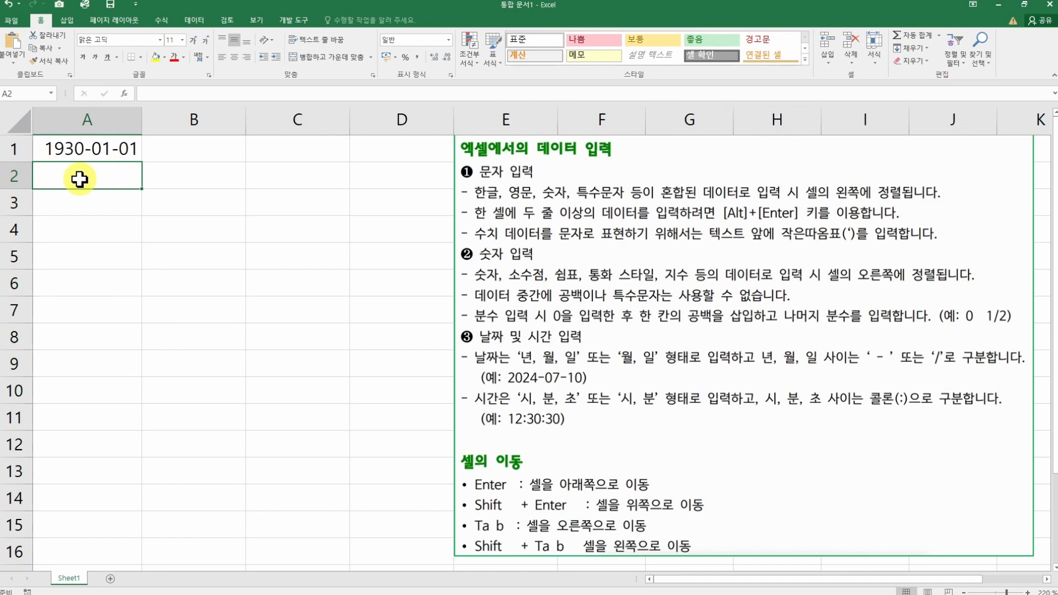
pyautogui.write('85-1-2')
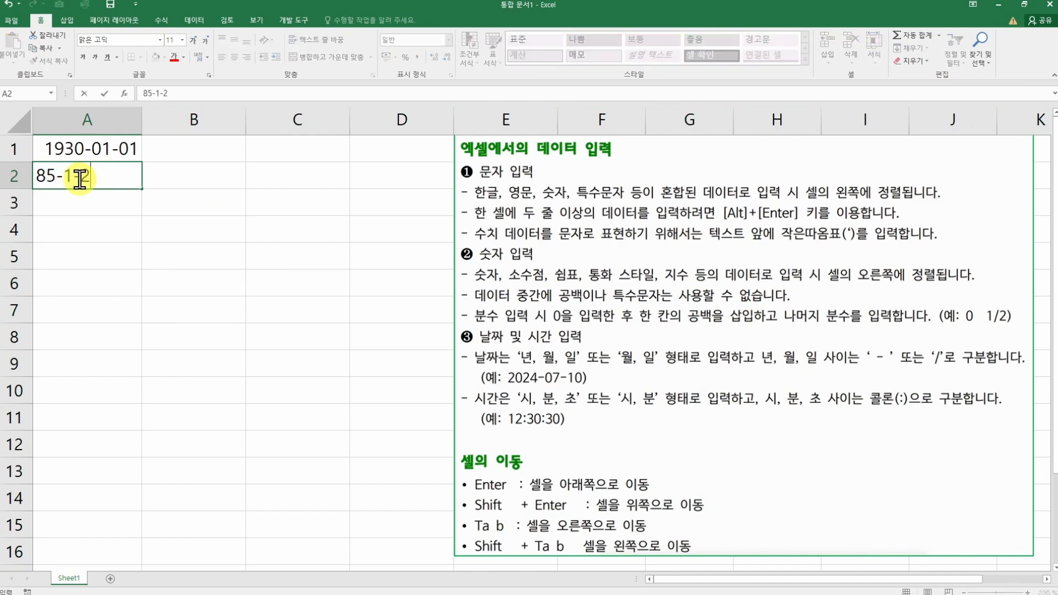
pyautogui.press('Return')
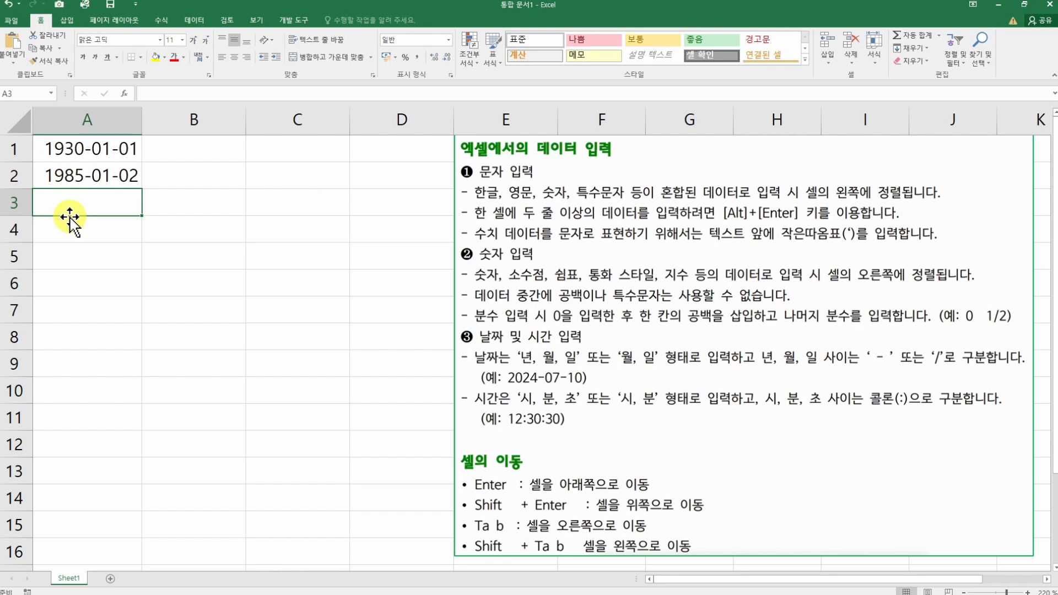
pyautogui.write('29-2-1')
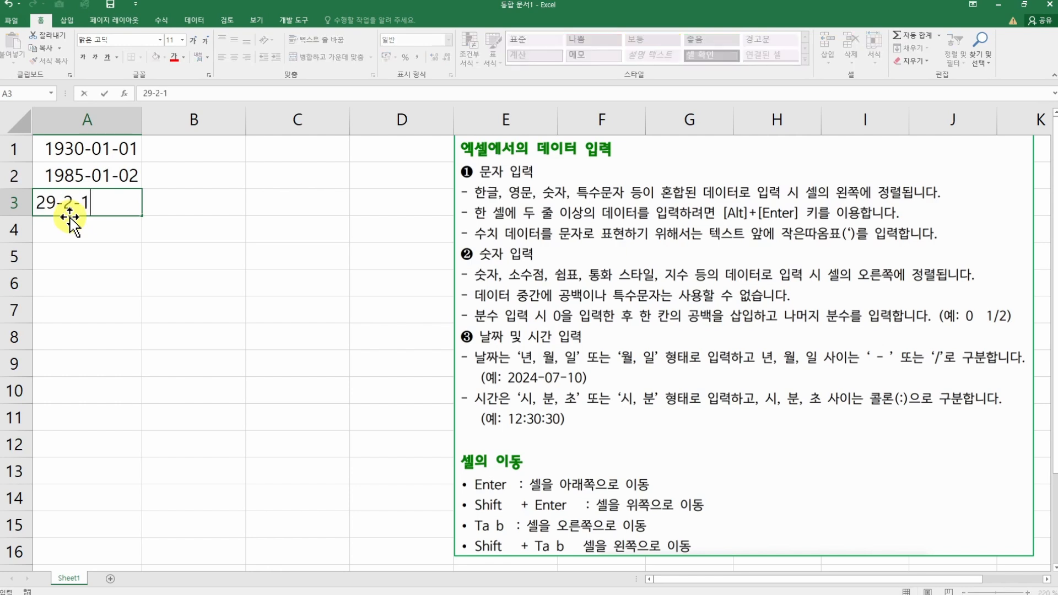
pyautogui.press('Return')
# Step: Select the three dates in column A and delete them
pyautogui.moveTo(102, 201); pyautogui.dragTo(97, 306)
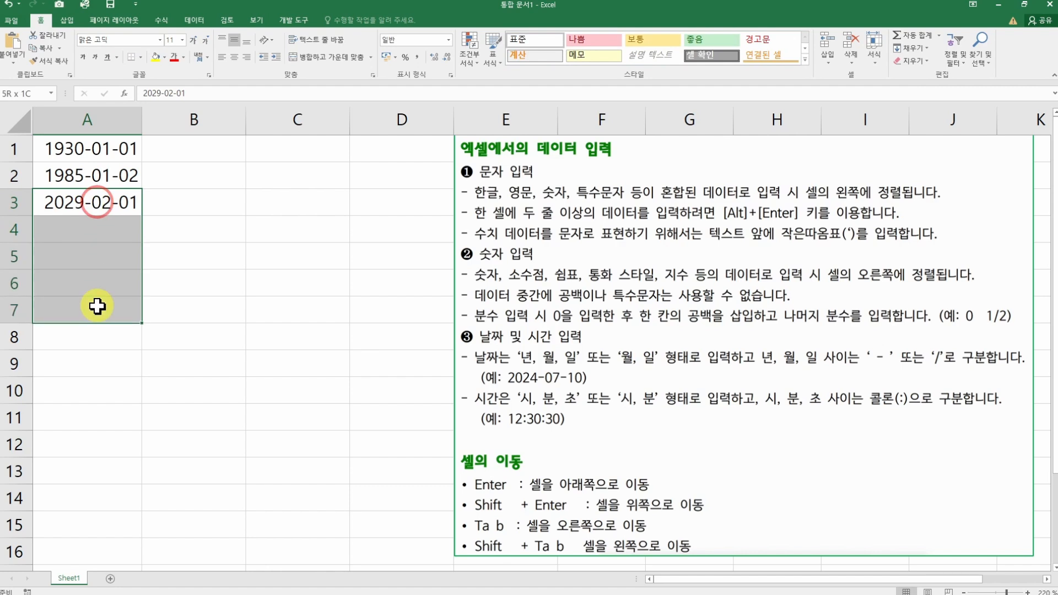
pyautogui.moveTo(82, 147); pyautogui.dragTo(71, 255)
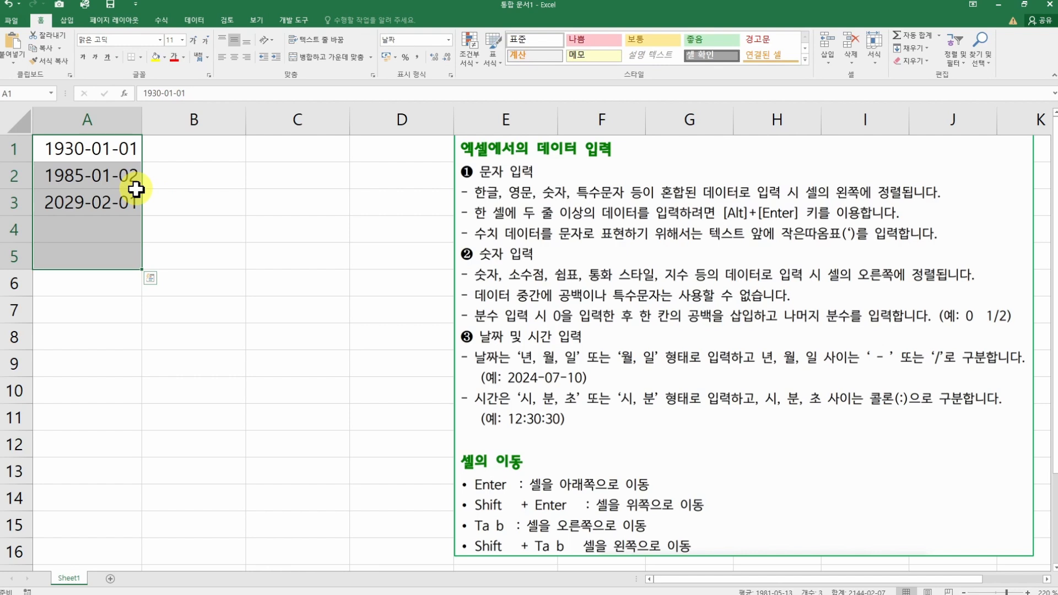
pyautogui.moveTo(91, 149); pyautogui.dragTo(76, 296)
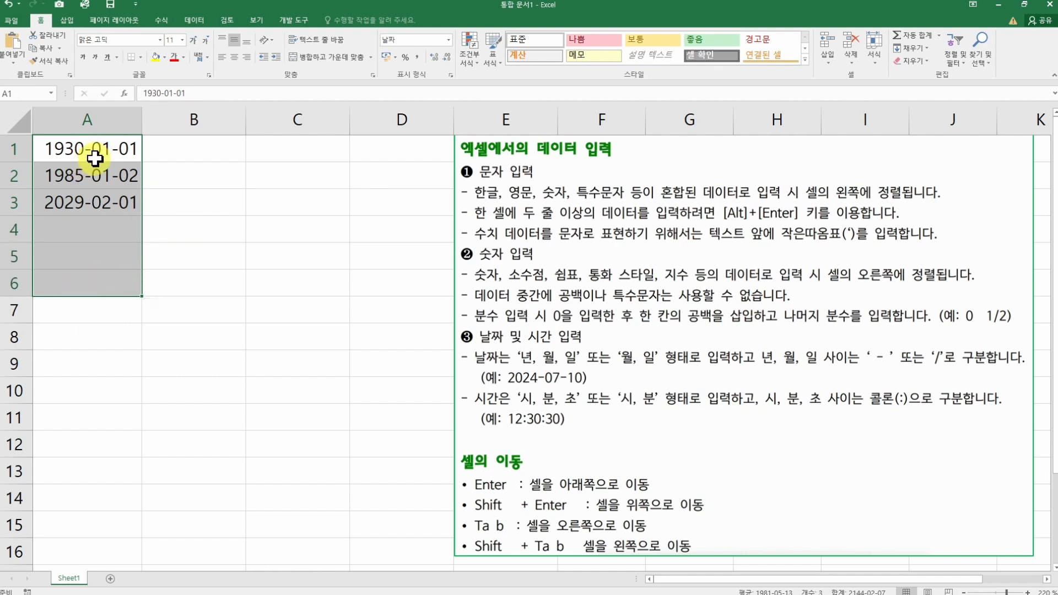
pyautogui.click(99, 140)
pyautogui.moveTo(99, 141); pyautogui.dragTo(85, 286)
pyautogui.press('Delete')
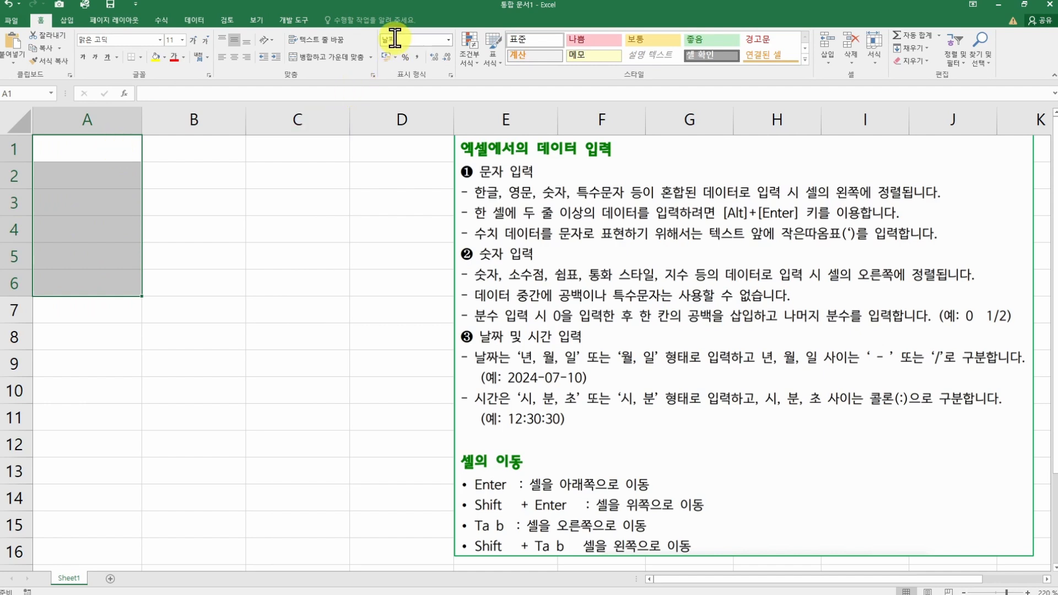
# Step: Enter the numbers 1 and 2 in A1 and A2
pyautogui.click(99, 159)
pyautogui.write('1')
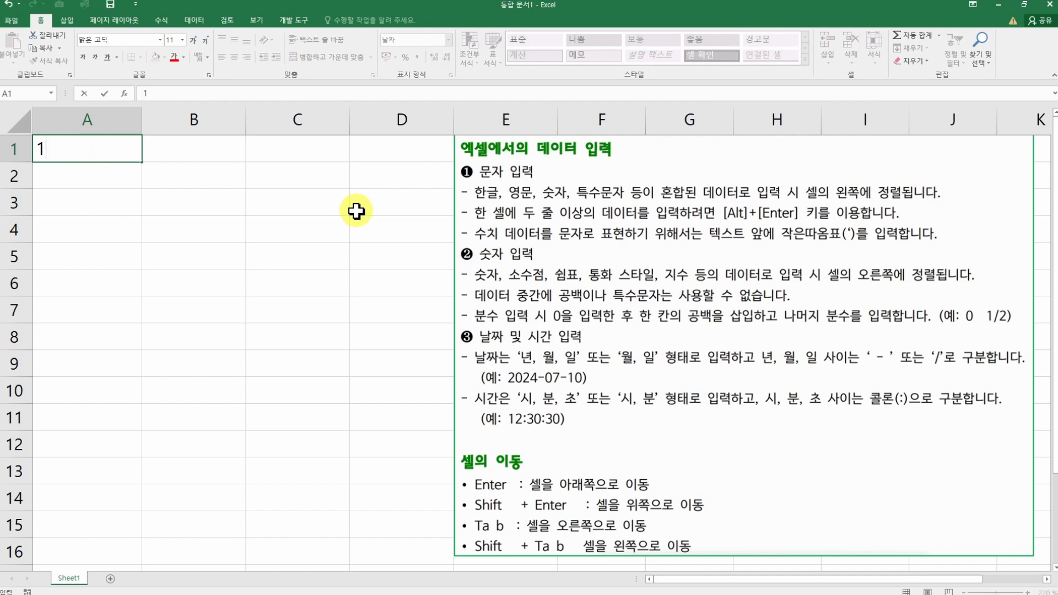
pyautogui.press('Return')
pyautogui.write('2')
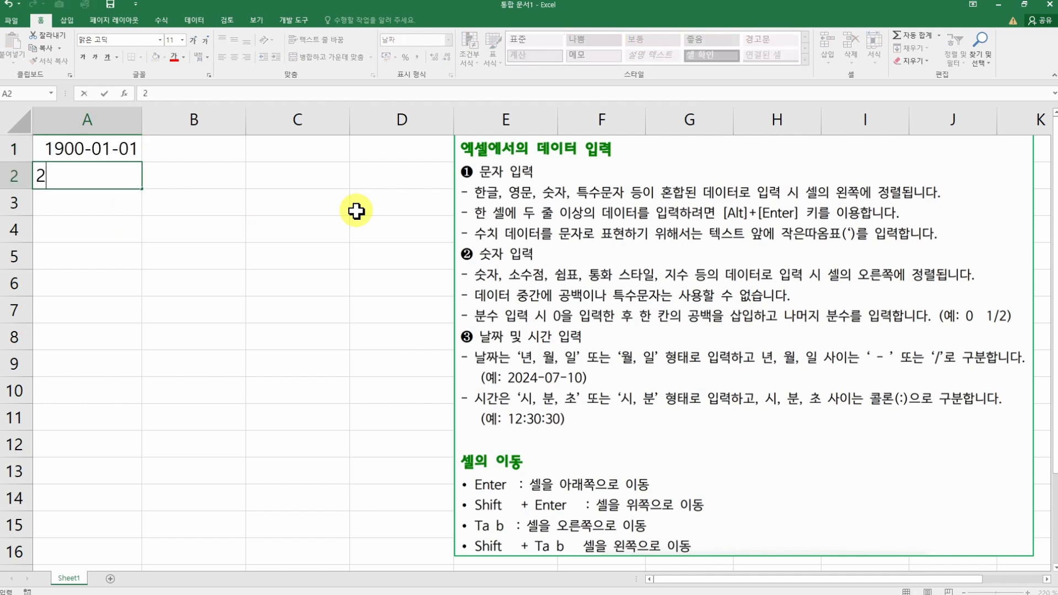
pyautogui.press('Return')
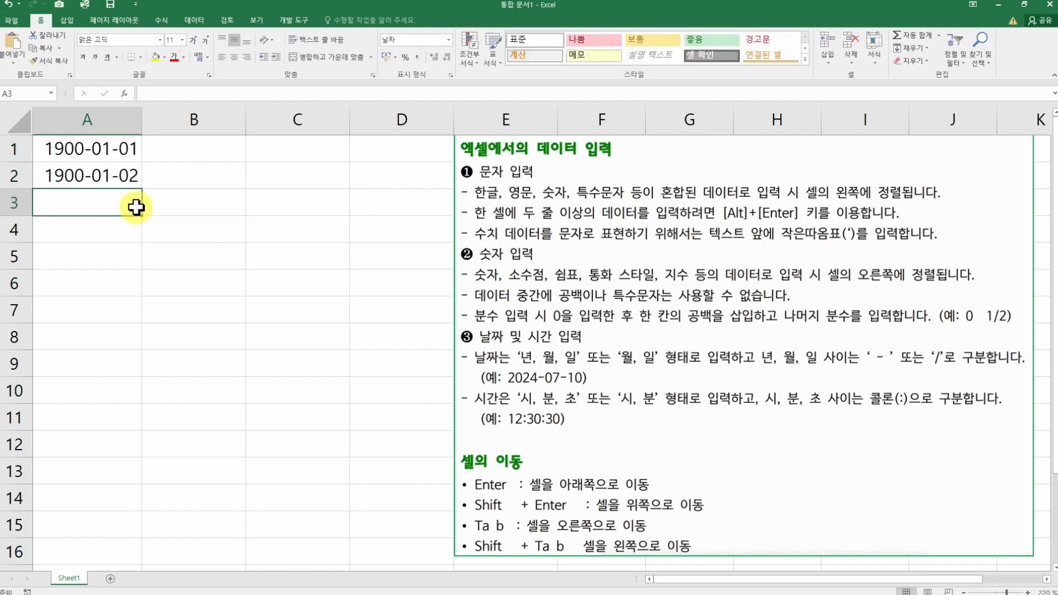
# Step: Format A1:A7 as General, then Short Date, showing 1900-01-01 and 1900-01-02
pyautogui.moveTo(132, 142); pyautogui.dragTo(109, 300)
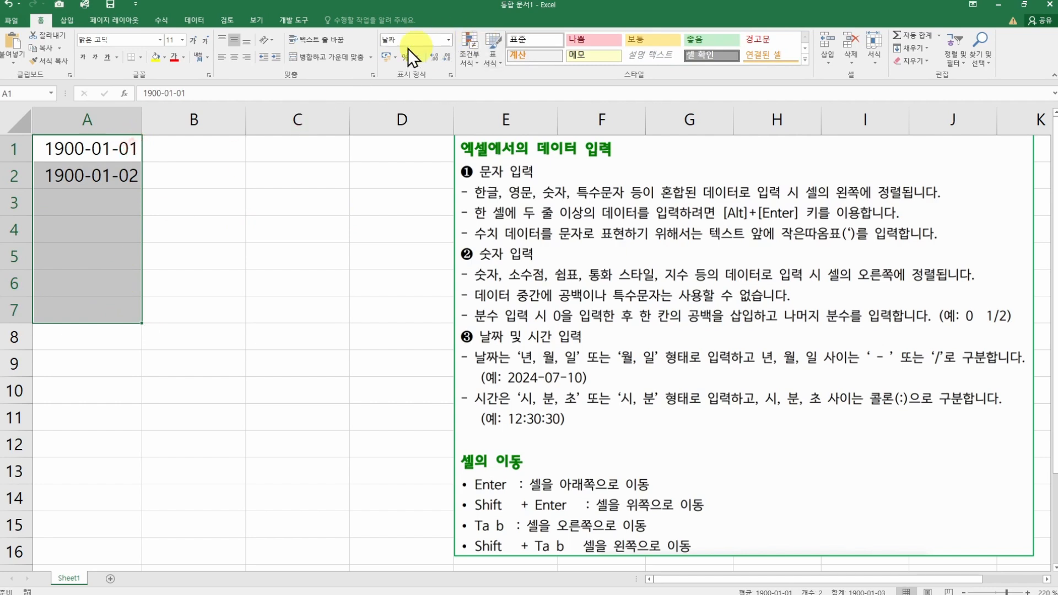
pyautogui.moveTo(80, 156); pyautogui.dragTo(78, 312)
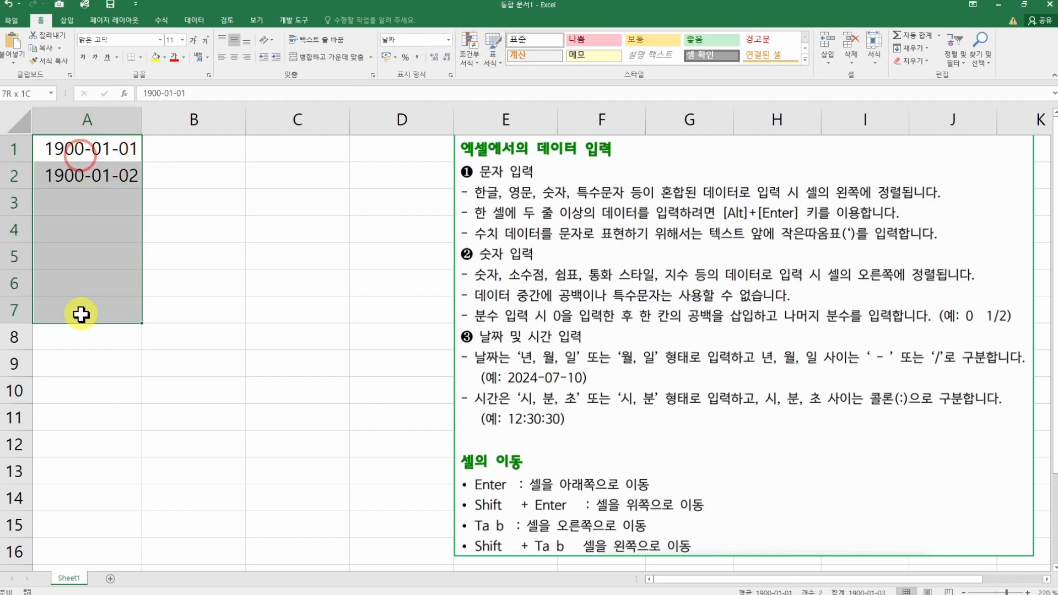
pyautogui.click(448, 40)
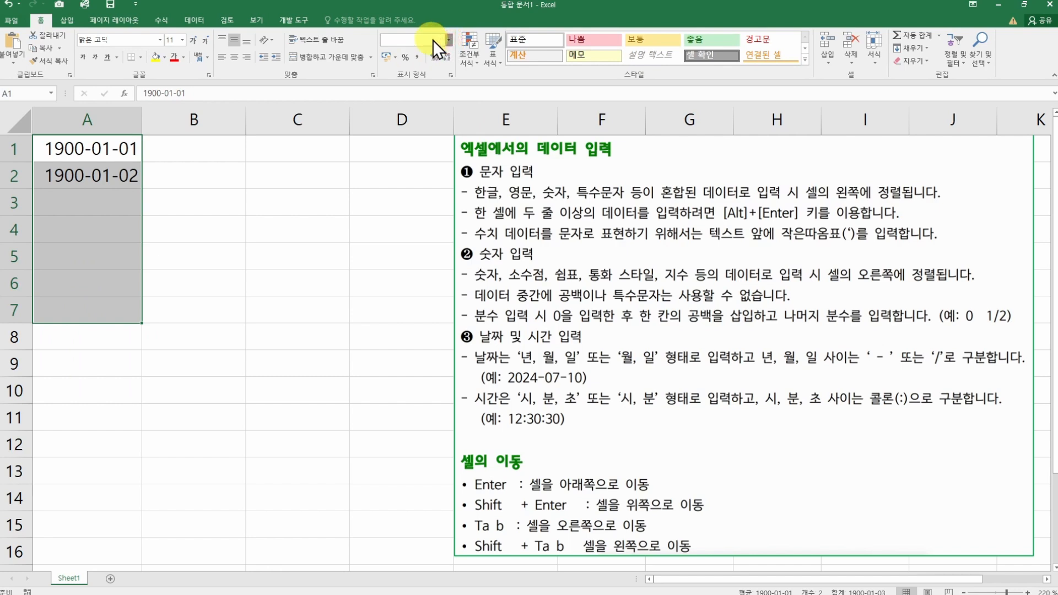
pyautogui.click(448, 41)
pyautogui.click(443, 64)
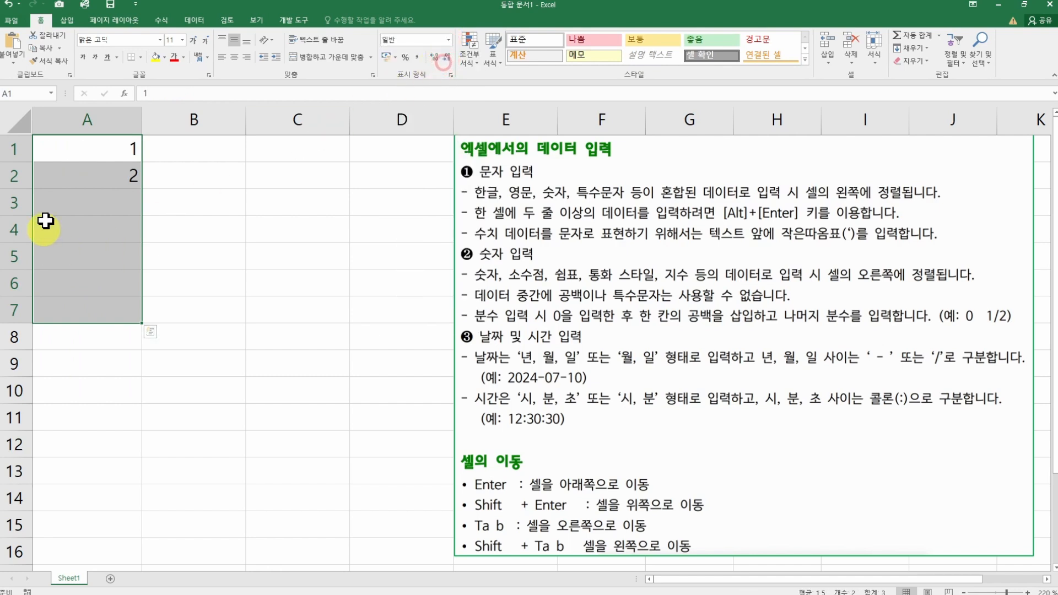
pyautogui.click(447, 40)
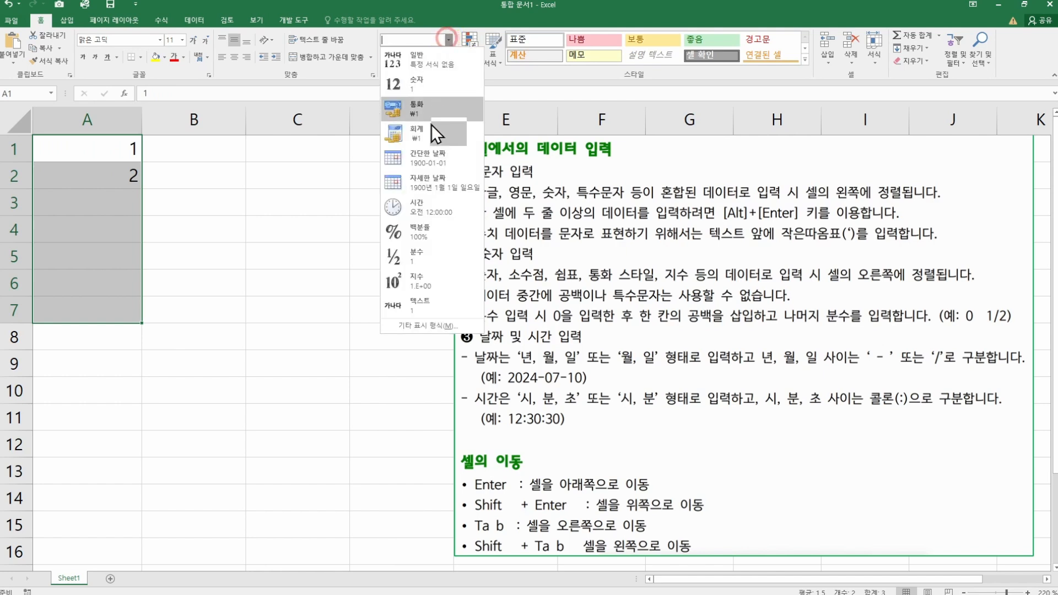
pyautogui.click(431, 164)
# Step: Switch A1:A2 back to General numbers, then to dates again to compare
pyautogui.click(448, 41)
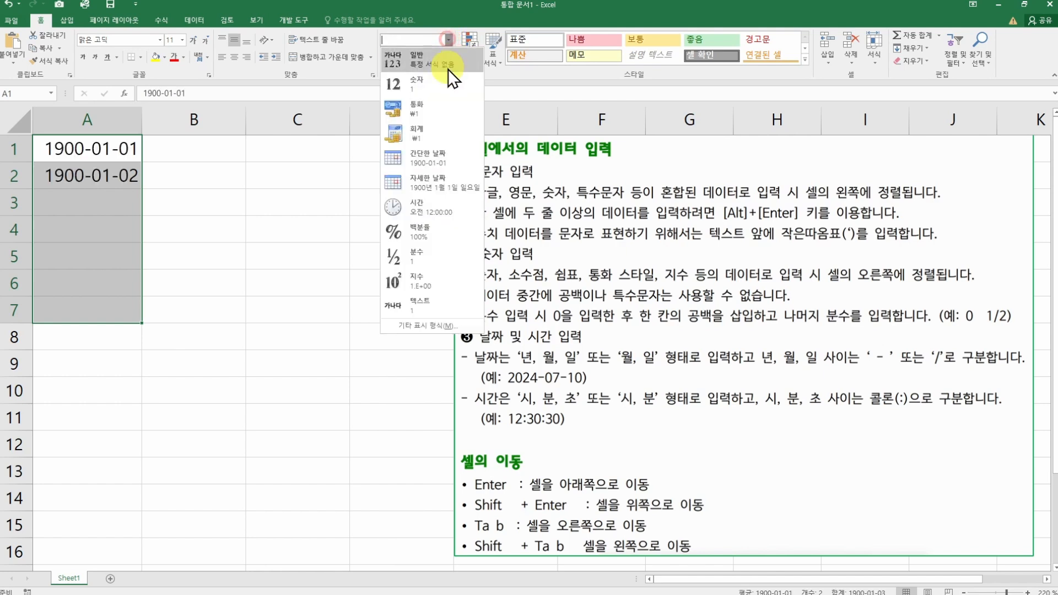
pyautogui.click(448, 68)
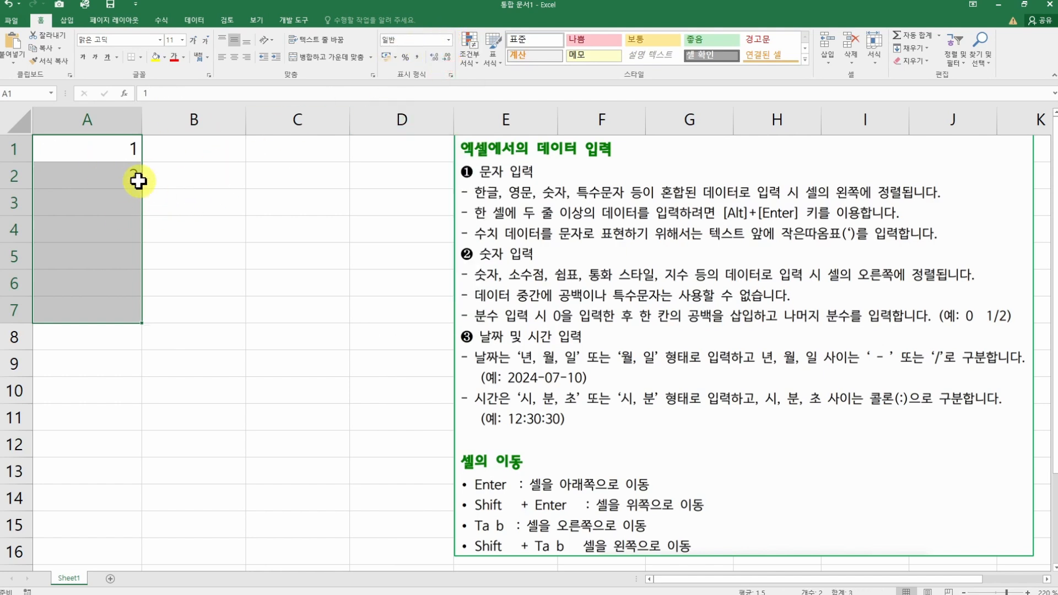
pyautogui.click(447, 41)
pyautogui.click(448, 58)
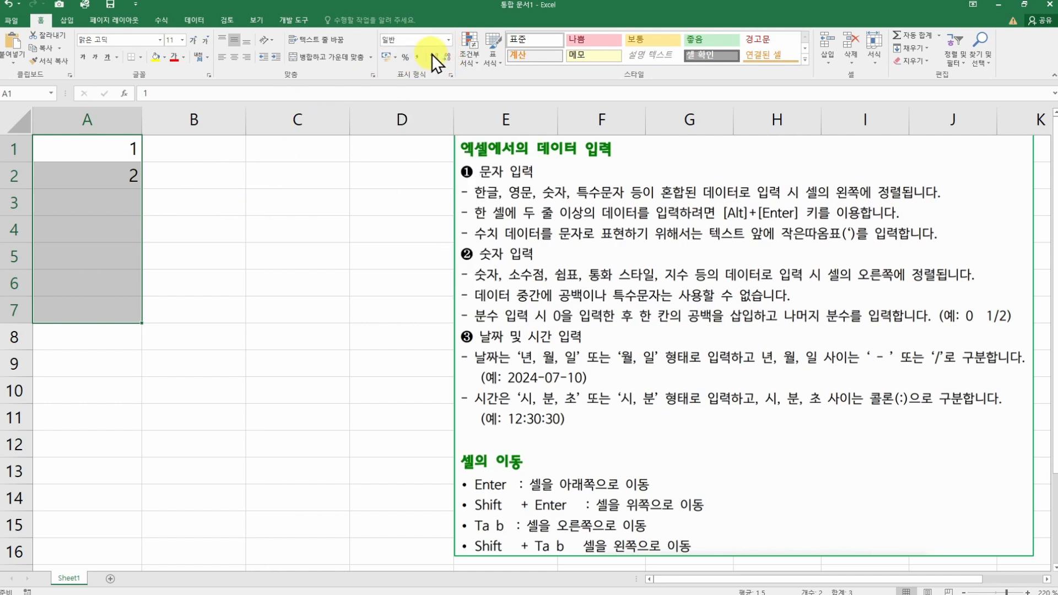
pyautogui.click(448, 40)
pyautogui.click(415, 154)
# Step: Delete the two dates, then Clear All on the whole sheet to remove formats
pyautogui.click(200, 224)
pyautogui.moveTo(110, 152); pyautogui.dragTo(137, 298)
pyautogui.press('Delete')
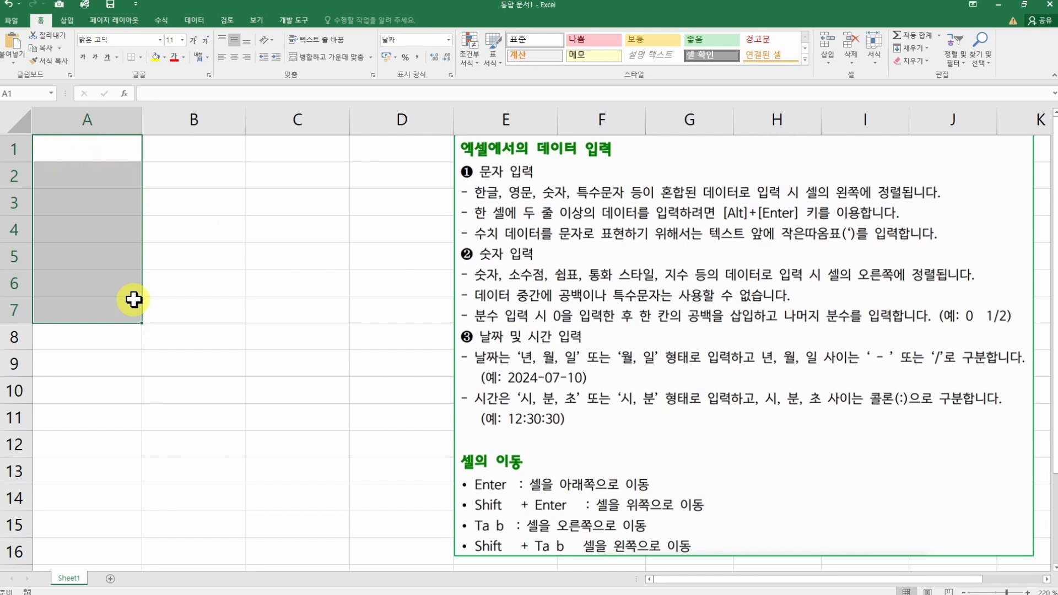
pyautogui.click(6, 127)
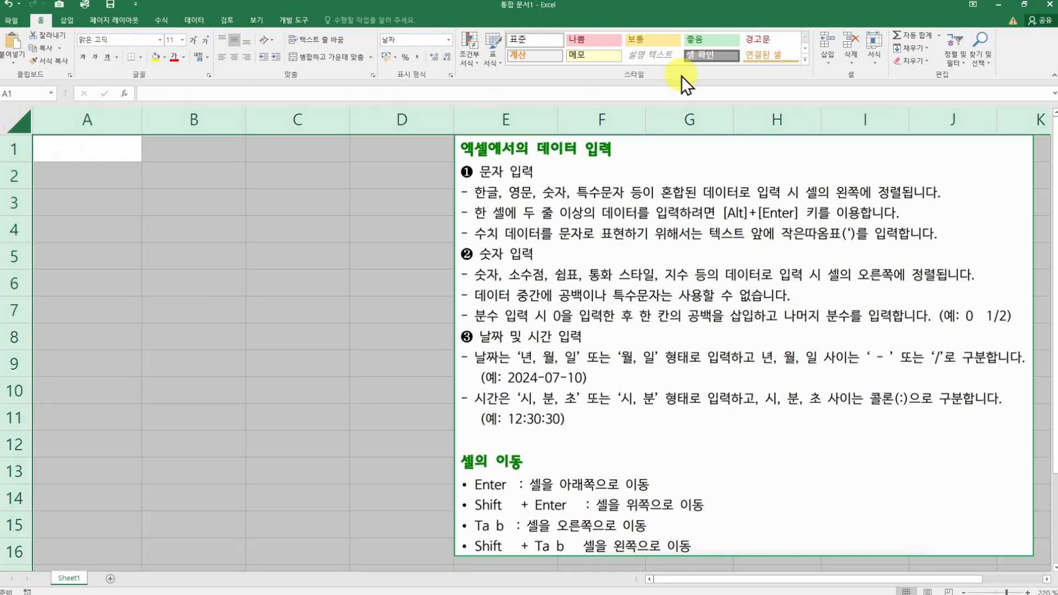
pyautogui.click(904, 61)
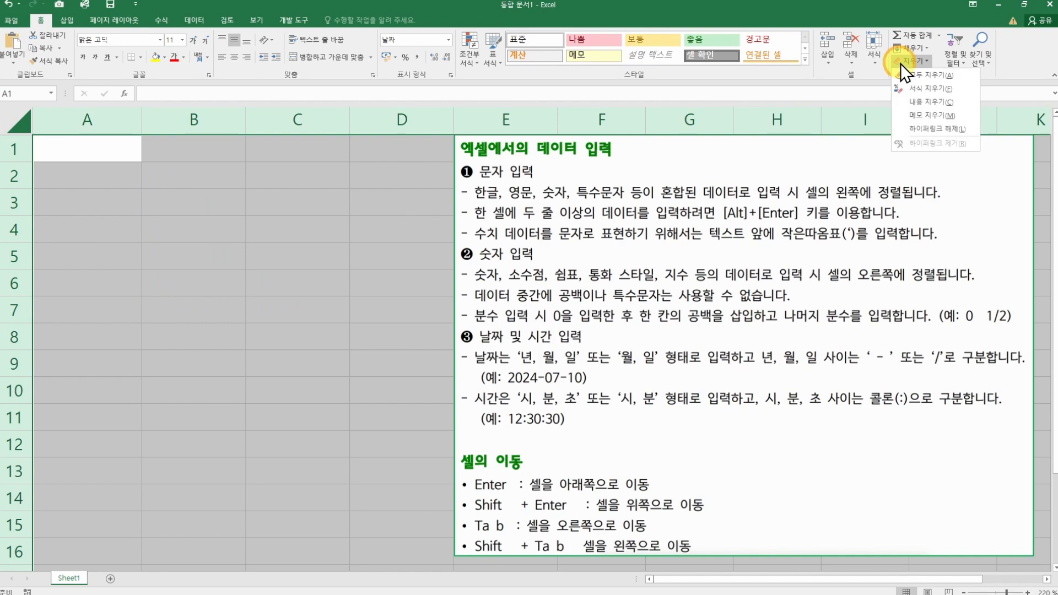
pyautogui.click(927, 78)
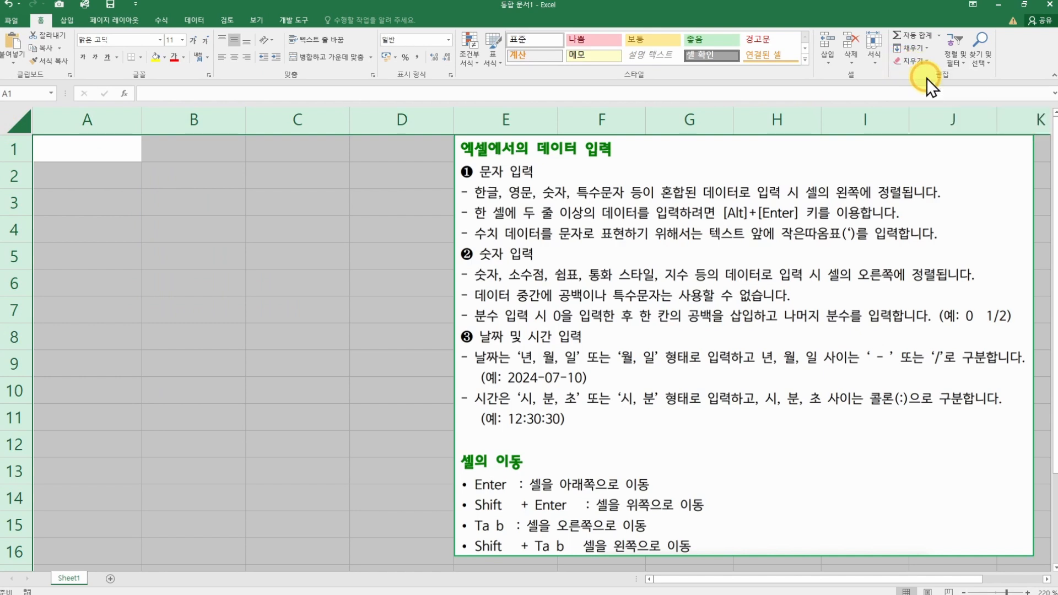
# Step: Enter 1 in A1, then overwrite it with the time 12:30:30
pyautogui.click(65, 149)
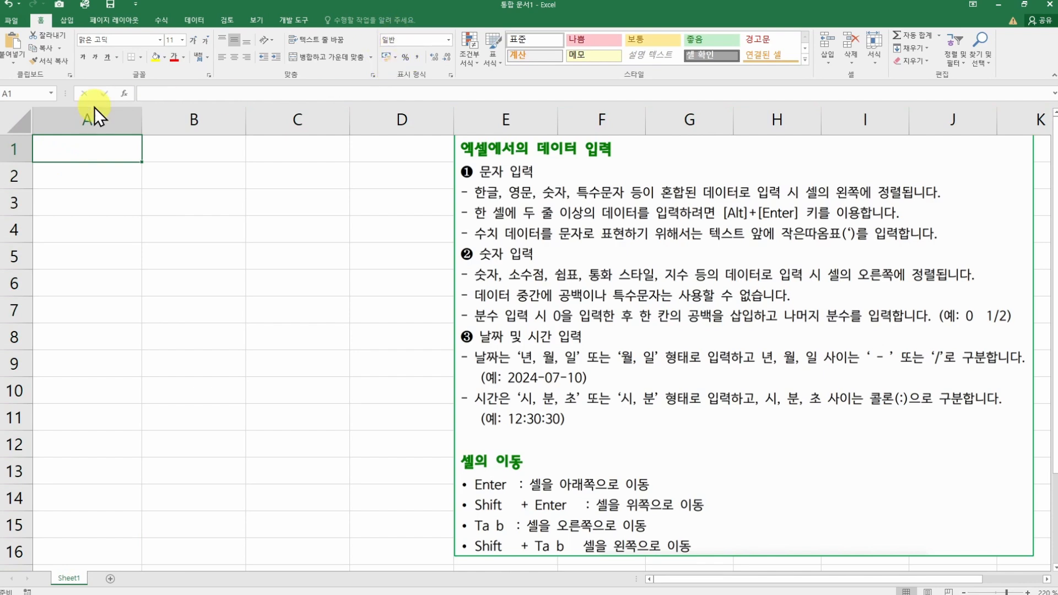
pyautogui.write('1')
pyautogui.press('Return')
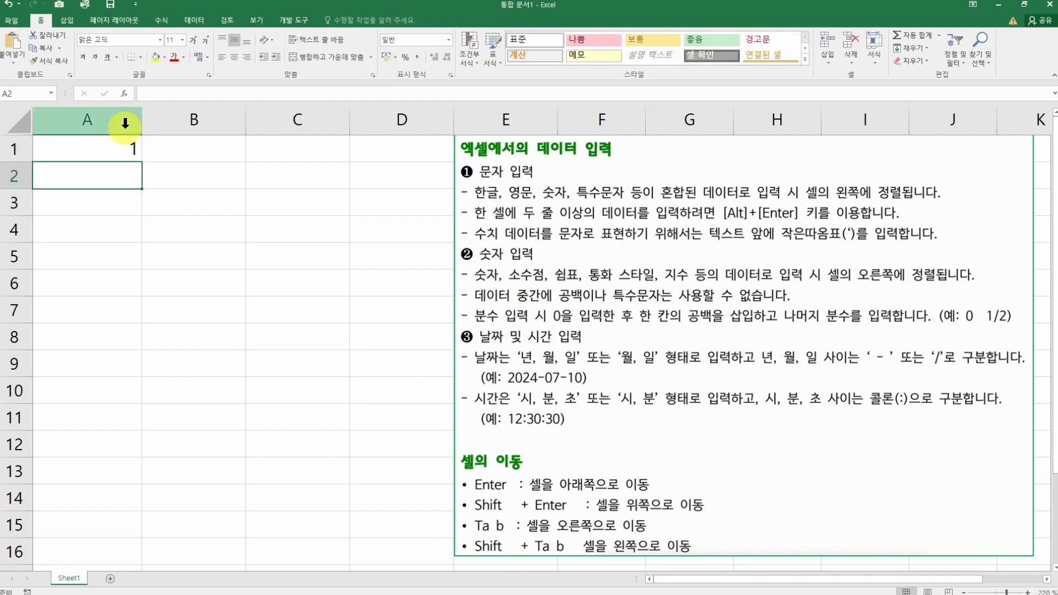
pyautogui.hotkey('shift', 'Return')
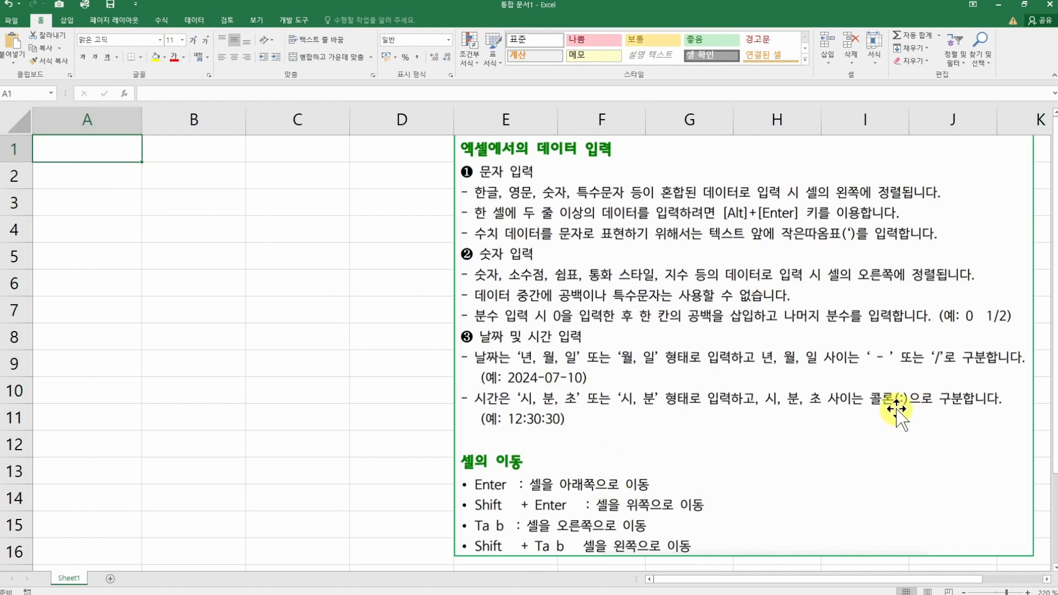
pyautogui.write('12')
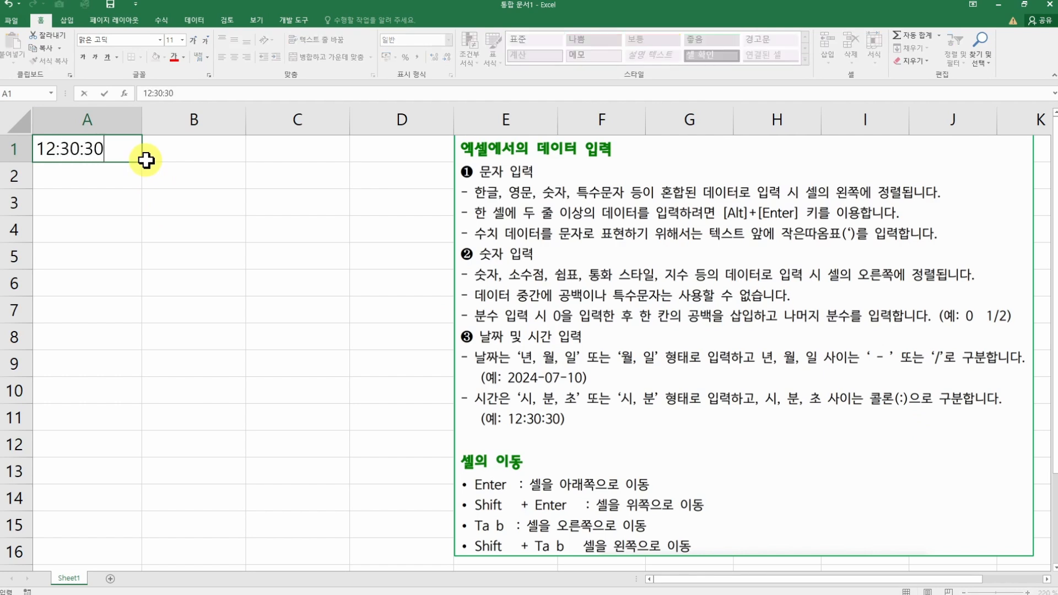
pyautogui.write(':30:30')
pyautogui.press('Return')
pyautogui.click(110, 160)
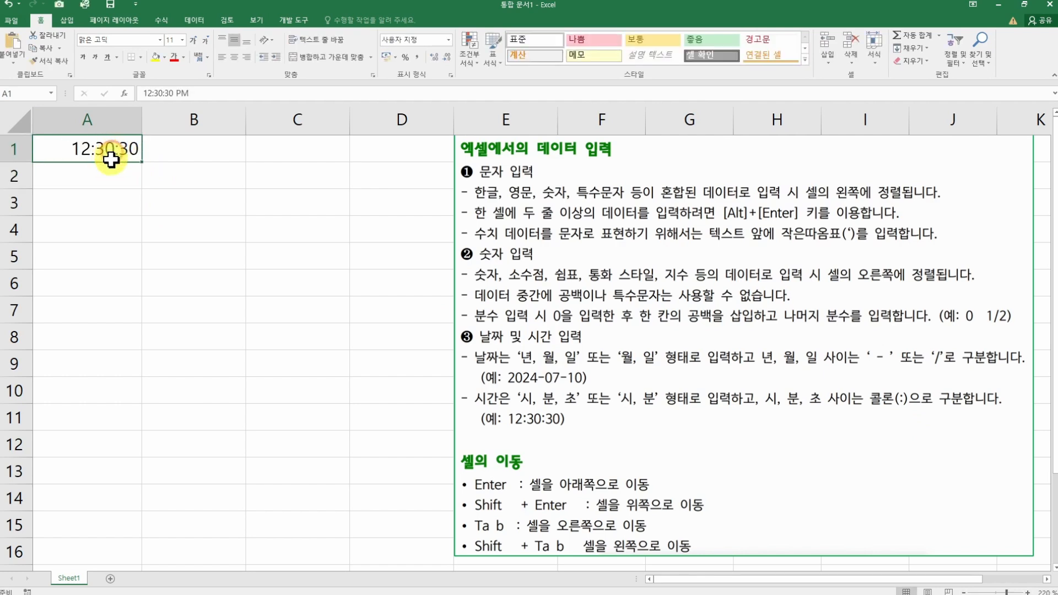
# Step: Enter the times 2:40:40, 2:40 PM and 14:40 in B1:B3, checking B1's stored value
pyautogui.click(204, 152)
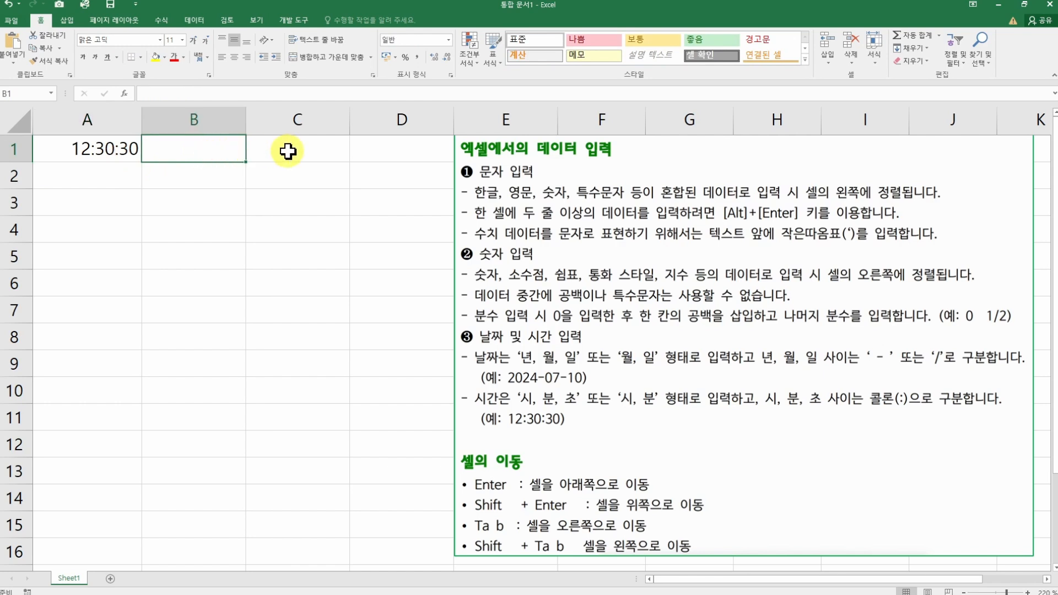
pyautogui.write('2:40:40')
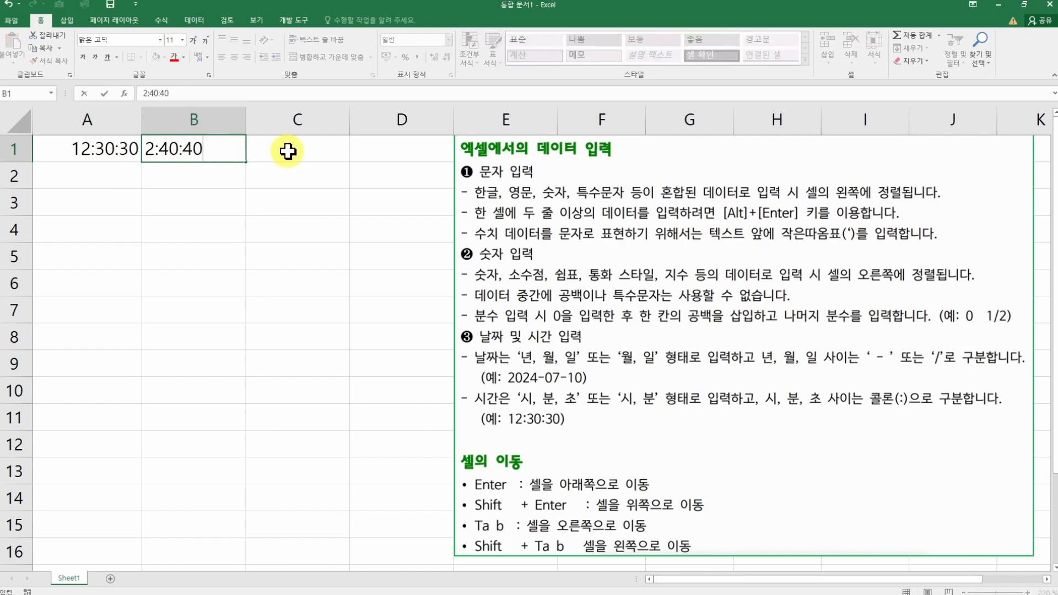
pyautogui.press('Return')
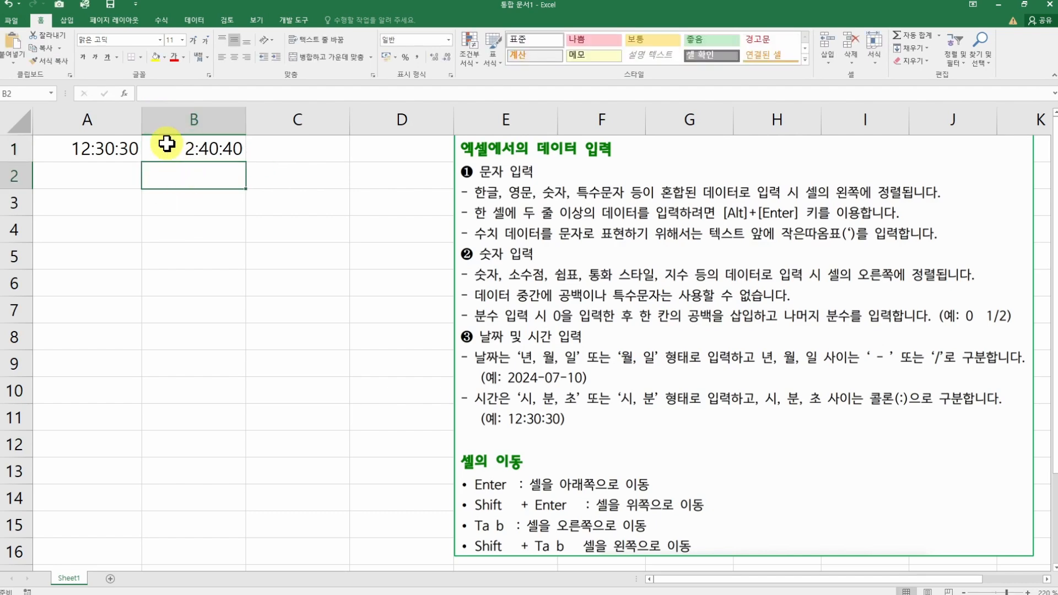
pyautogui.doubleClick(225, 146)
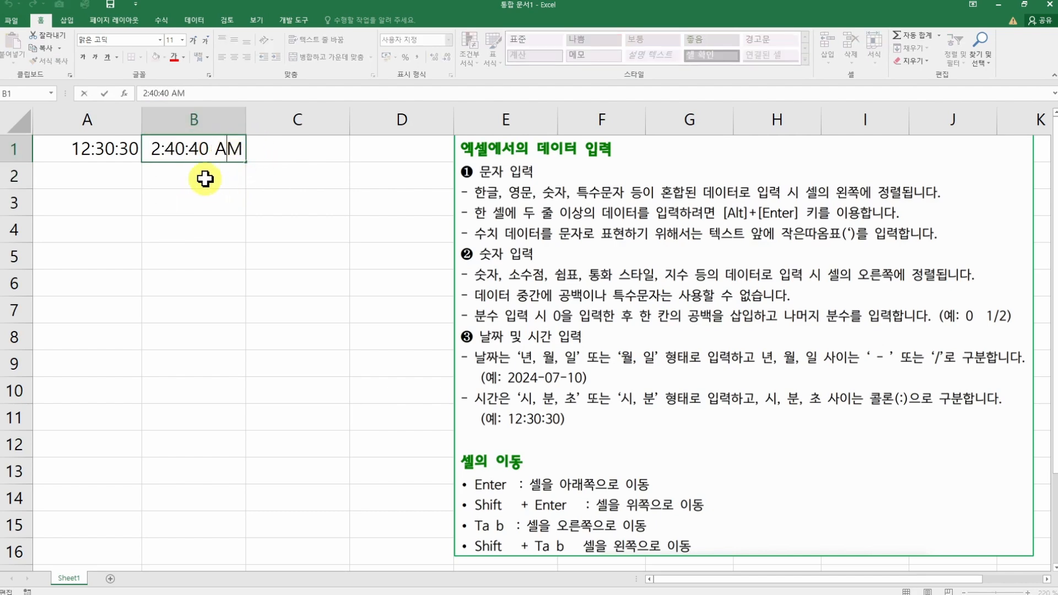
pyautogui.click(206, 178)
pyautogui.write('2')
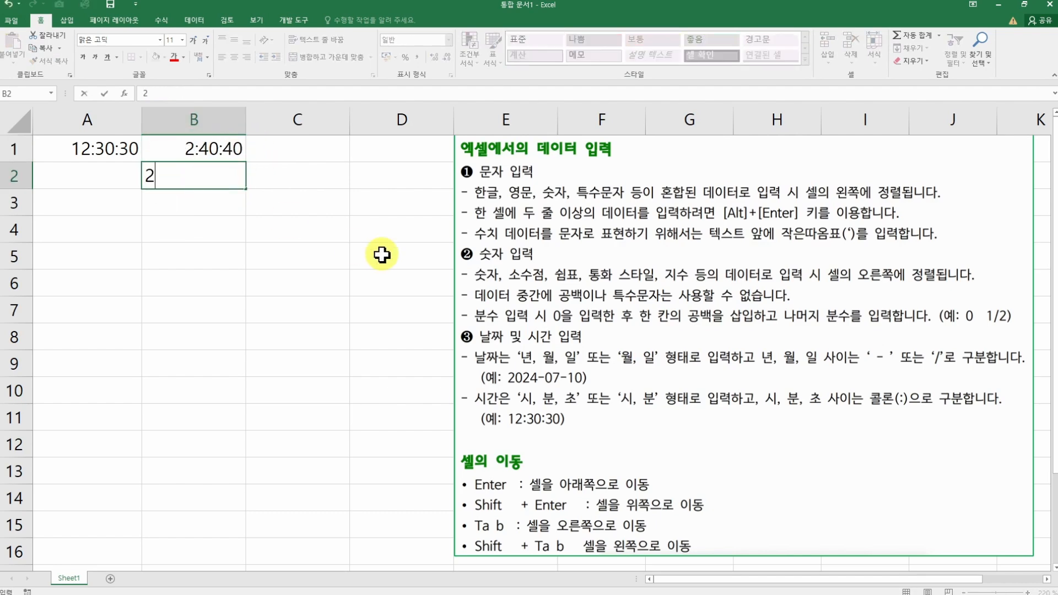
pyautogui.write(':40 ㅔ')
pyautogui.press('BackSpace')
pyautogui.press('Return')
pyautogui.write('14')
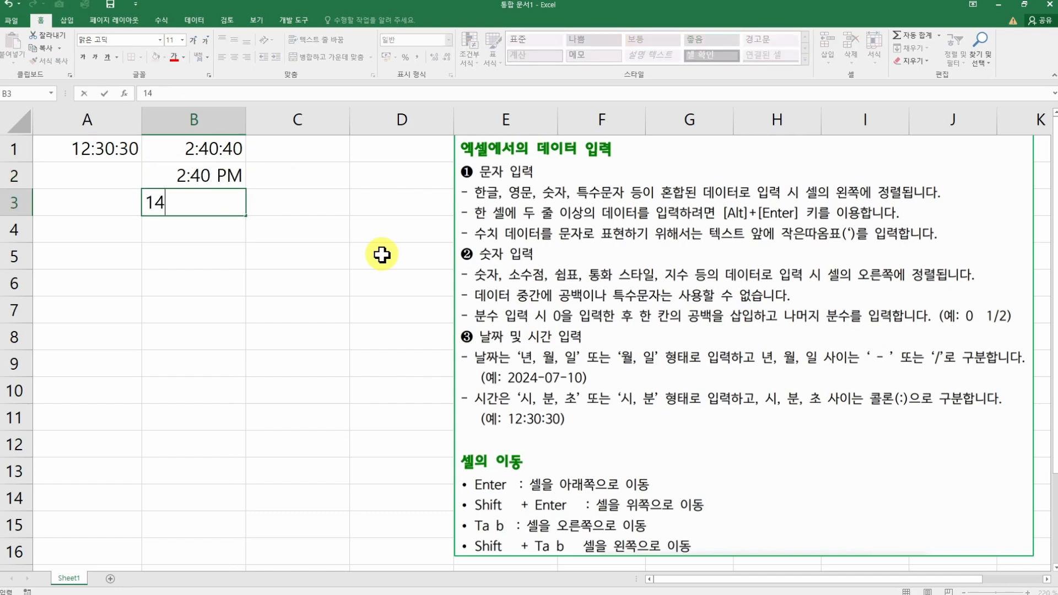
pyautogui.press('Return')
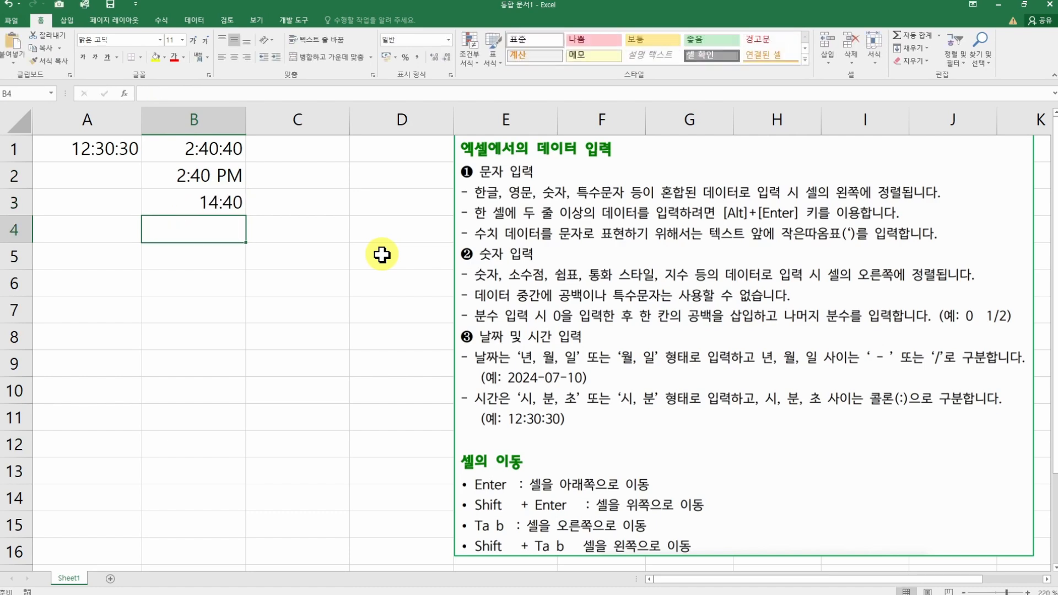
# Step: Inspect the stored times in B3 and B2, then delete all times from A1:B4
pyautogui.doubleClick(218, 201)
pyautogui.click(205, 175)
pyautogui.doubleClick(206, 175)
pyautogui.click(253, 249)
pyautogui.moveTo(213, 151); pyautogui.dragTo(213, 224)
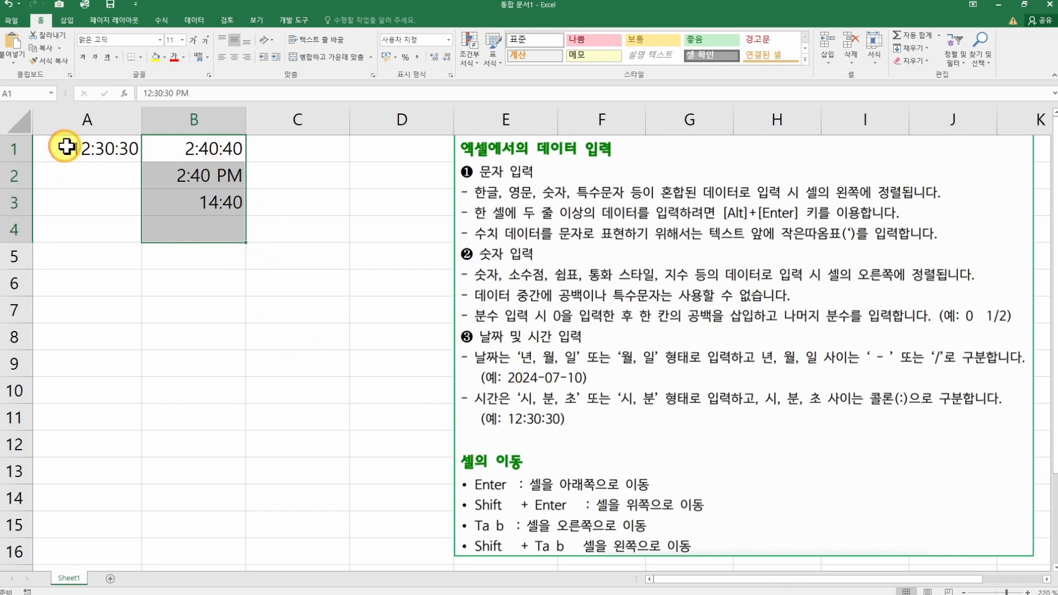
pyautogui.moveTo(64, 137); pyautogui.dragTo(188, 237)
pyautogui.press('Delete')
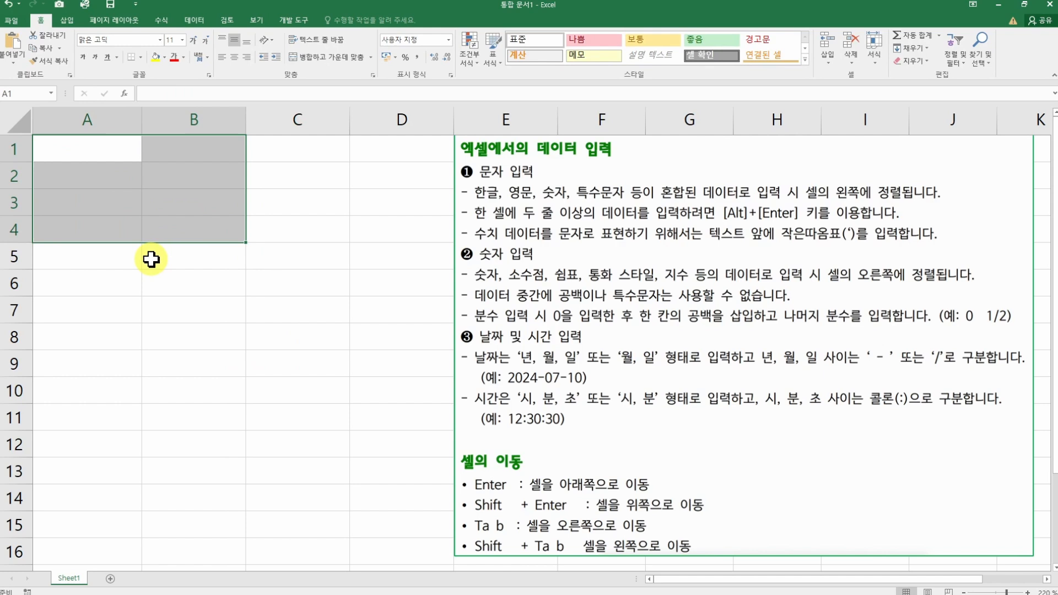
# Step: Enter 1 in A1 and 10 in B1, which display as 0:00:00
pyautogui.click(107, 148)
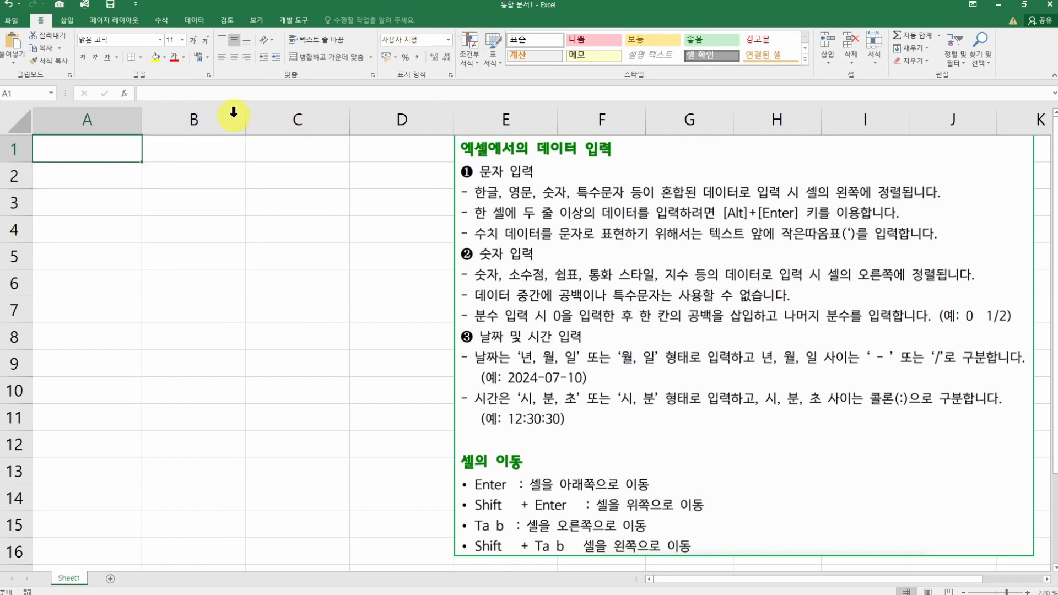
pyautogui.write('1')
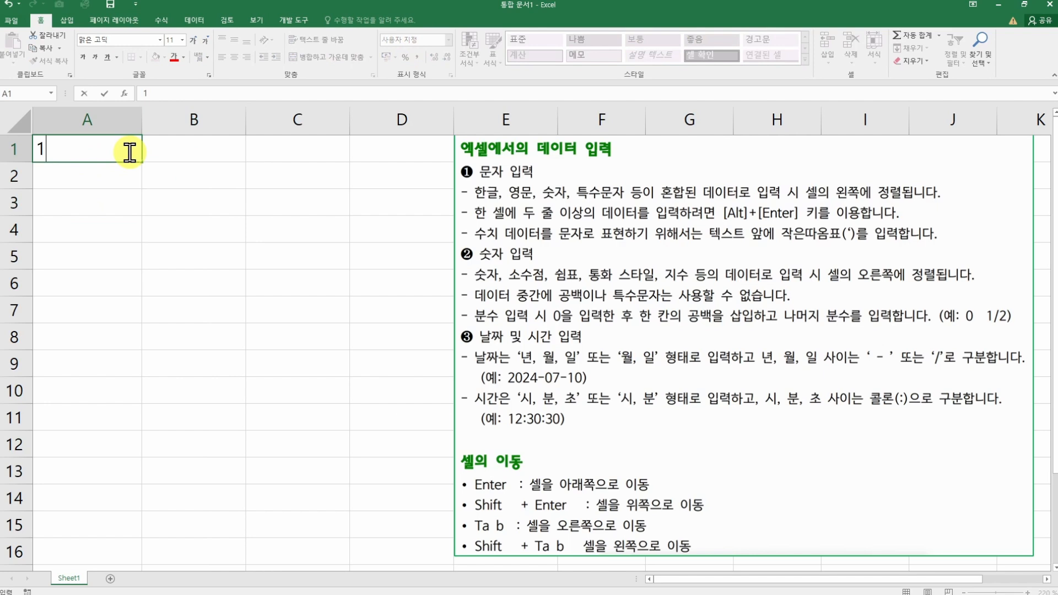
pyautogui.press('Return')
pyautogui.click(221, 159)
pyautogui.write('10')
pyautogui.press('Return')
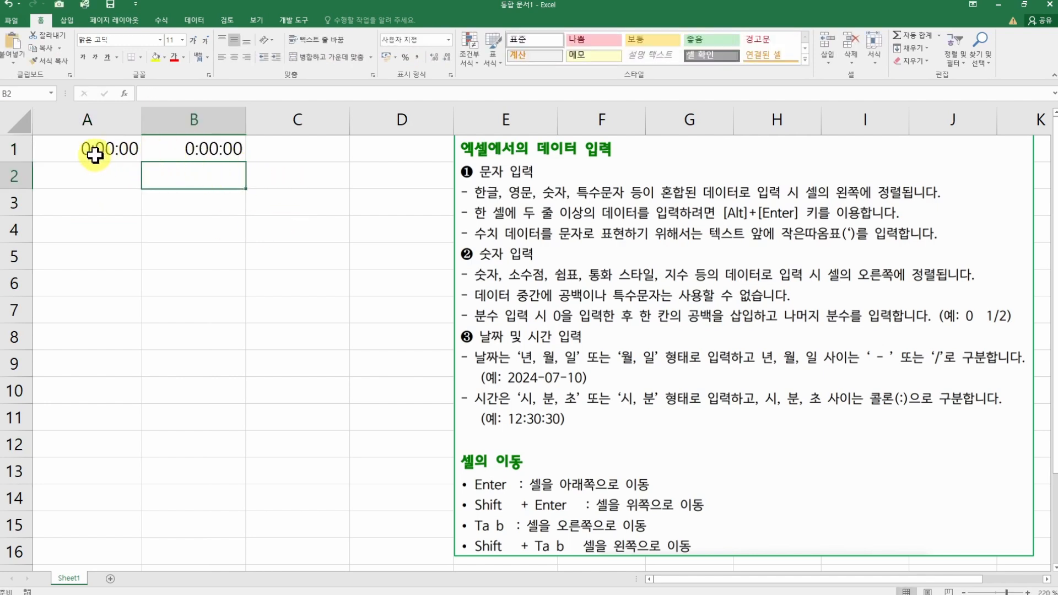
# Step: Clear All contents and formats from A1:C7, returning to A1
pyautogui.moveTo(62, 152); pyautogui.dragTo(297, 320)
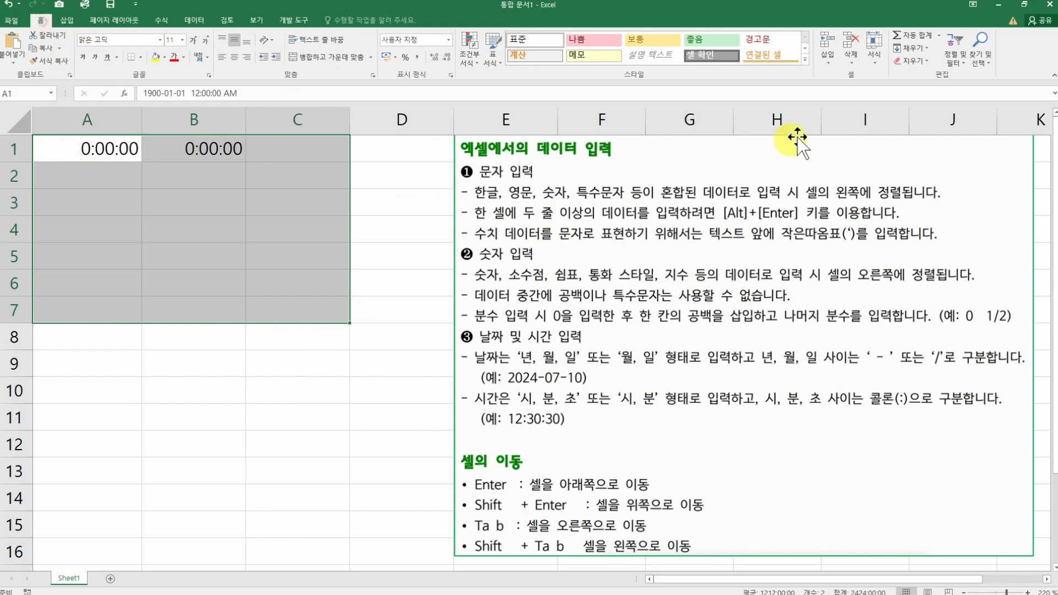
pyautogui.click(913, 60)
pyautogui.click(931, 75)
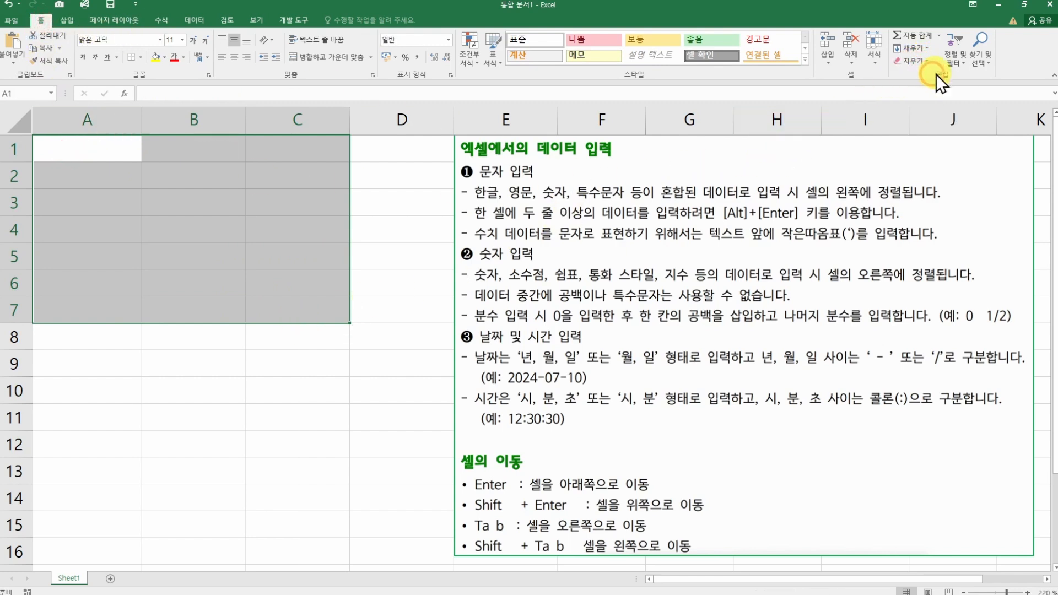
pyautogui.click(92, 151)
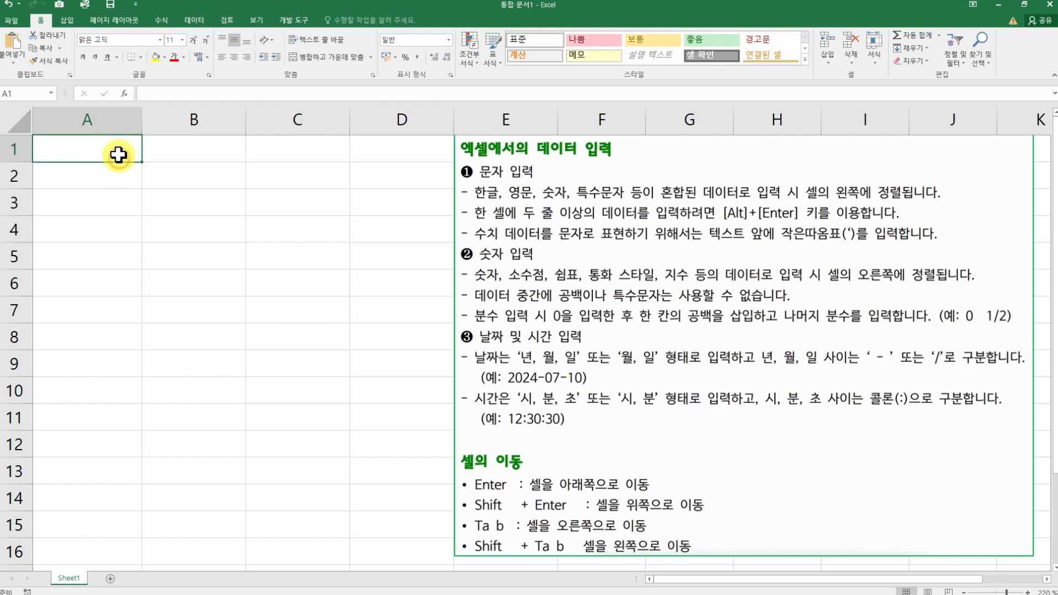
pyautogui.press('Return')
pyautogui.press('Return')
pyautogui.press('Return')
pyautogui.press('Return')
pyautogui.press('Return')
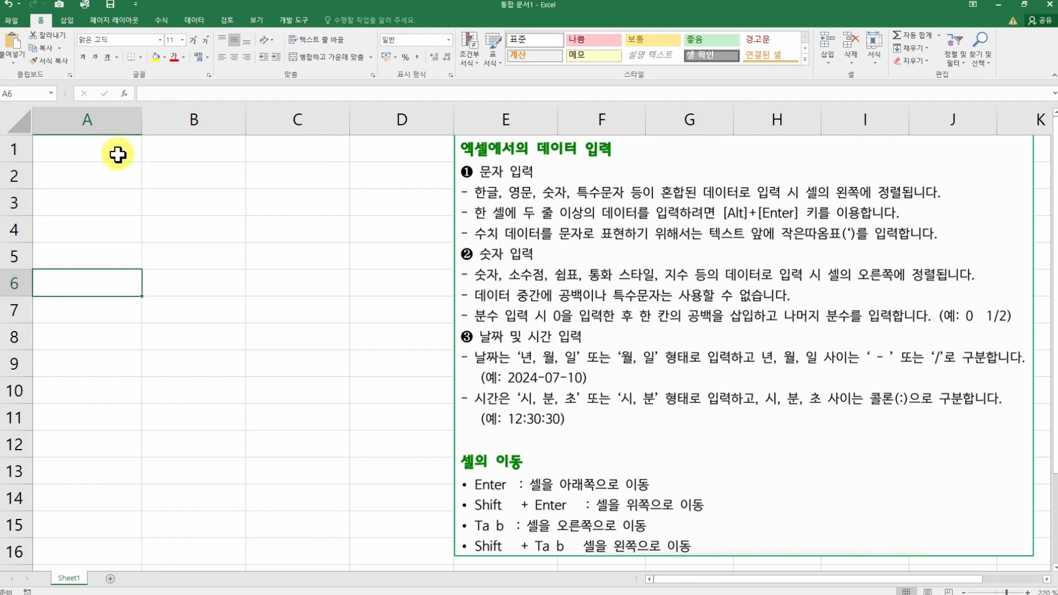
pyautogui.hotkey('shift', 'Return')
pyautogui.hotkey('shift', 'Return')
pyautogui.hotkey('shift', 'Return')
pyautogui.hotkey('shift', 'Return')
pyautogui.hotkey('shift', 'Return')
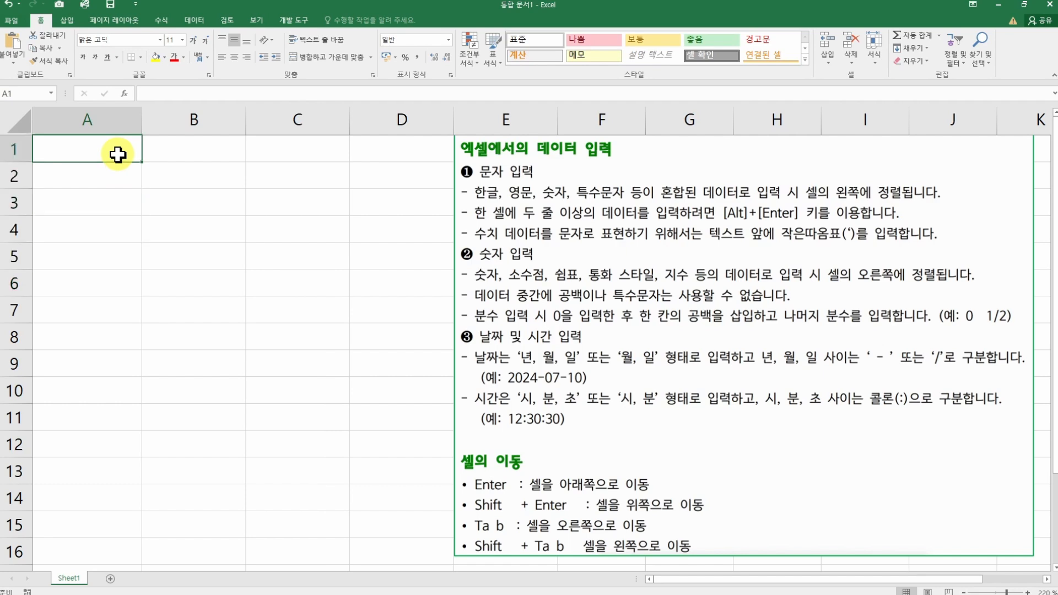
pyautogui.press('Tab')
pyautogui.press('Tab')
pyautogui.press('Tab')
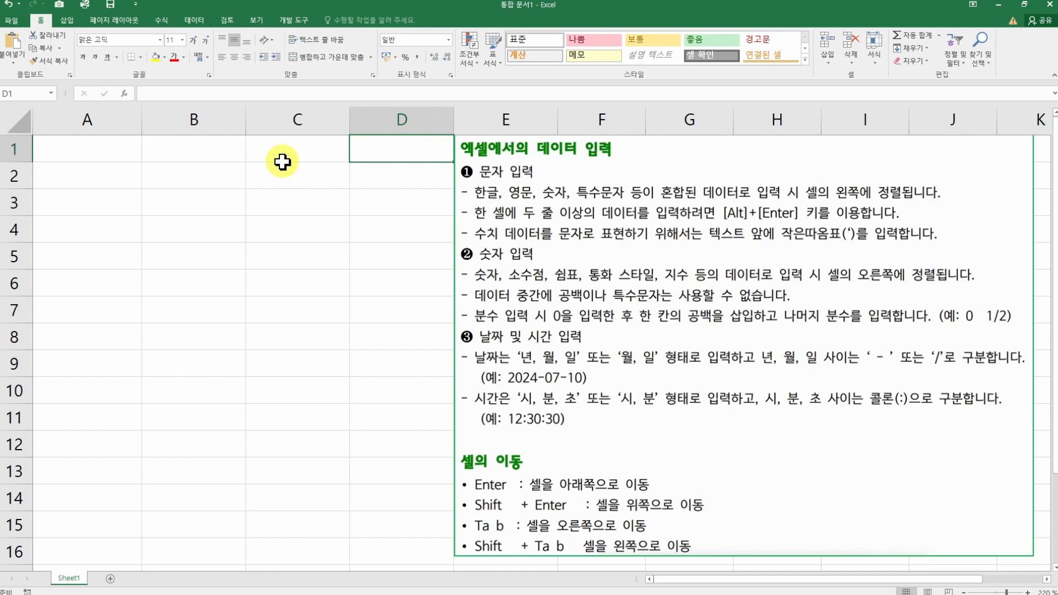
pyautogui.hotkey('shift', 'Tab')
pyautogui.hotkey('shift', 'Tab')
pyautogui.hotkey('shift', 'Tab')
pyautogui.press('Return')
pyautogui.press('Return')
pyautogui.press('Return')
pyautogui.press('Return')
pyautogui.press('Return')
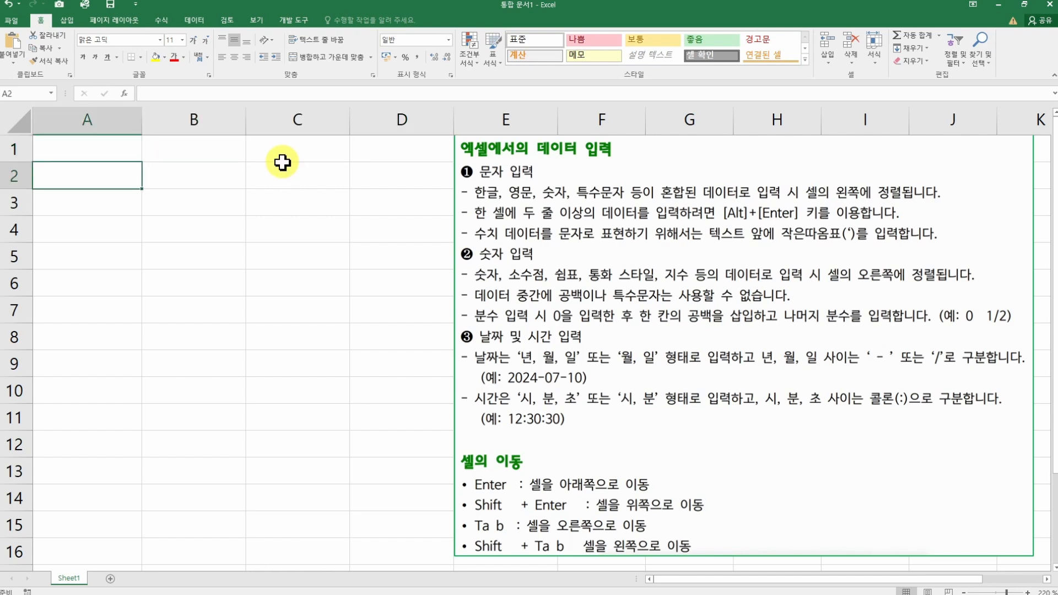
pyautogui.hotkey('shift', 'Return')
pyautogui.hotkey('shift', 'Return')
pyautogui.hotkey('shift', 'Return')
pyautogui.hotkey('shift', 'Return')
pyautogui.press('Tab')
pyautogui.press('Tab')
pyautogui.press('Tab')
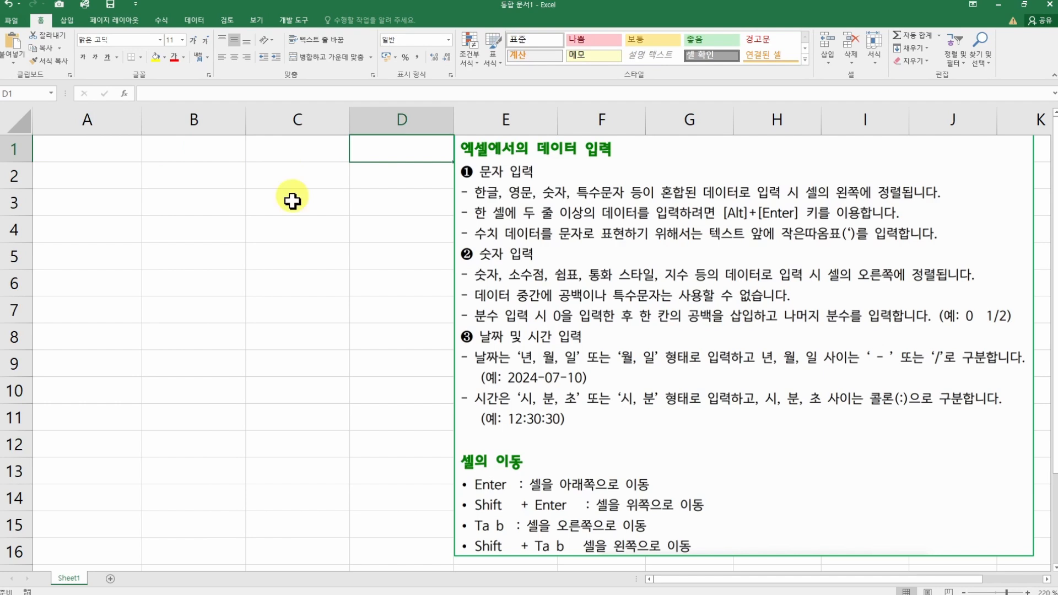
pyautogui.click(86, 154)
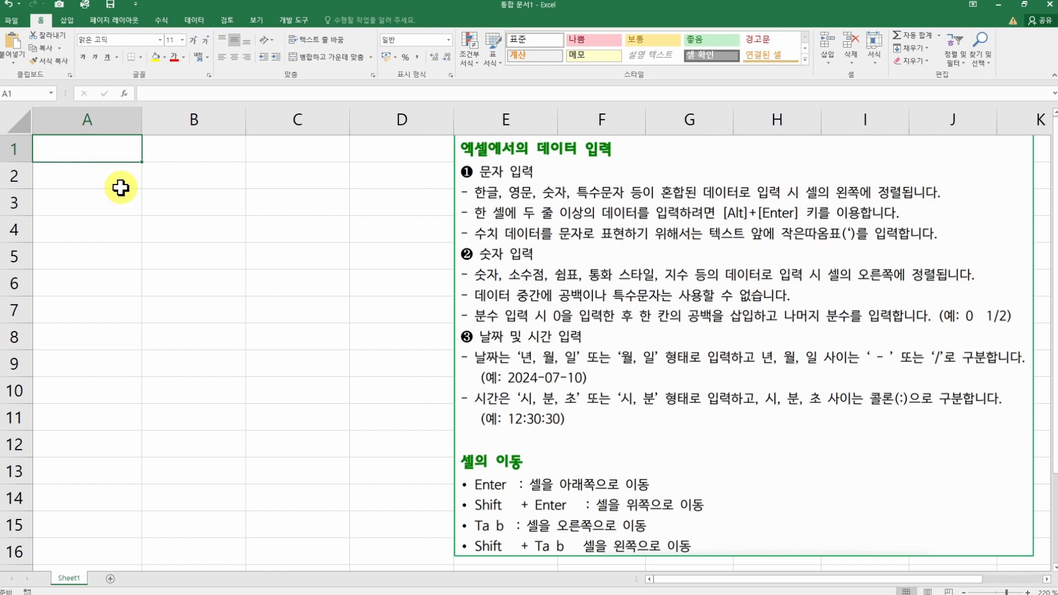
pyautogui.write('CK')
pyautogui.write('차지율')
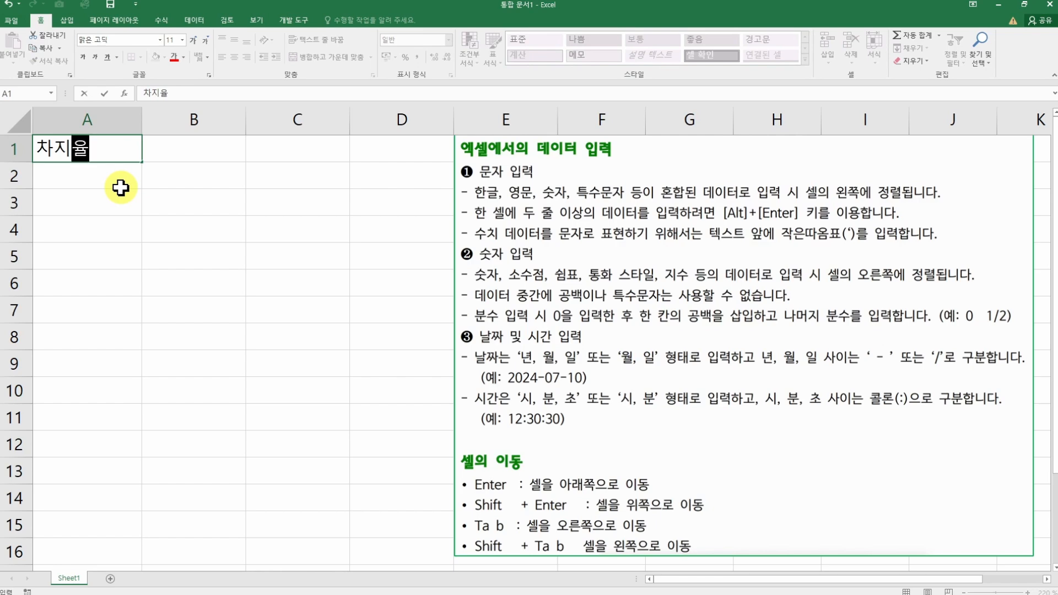
pyautogui.press('Return')
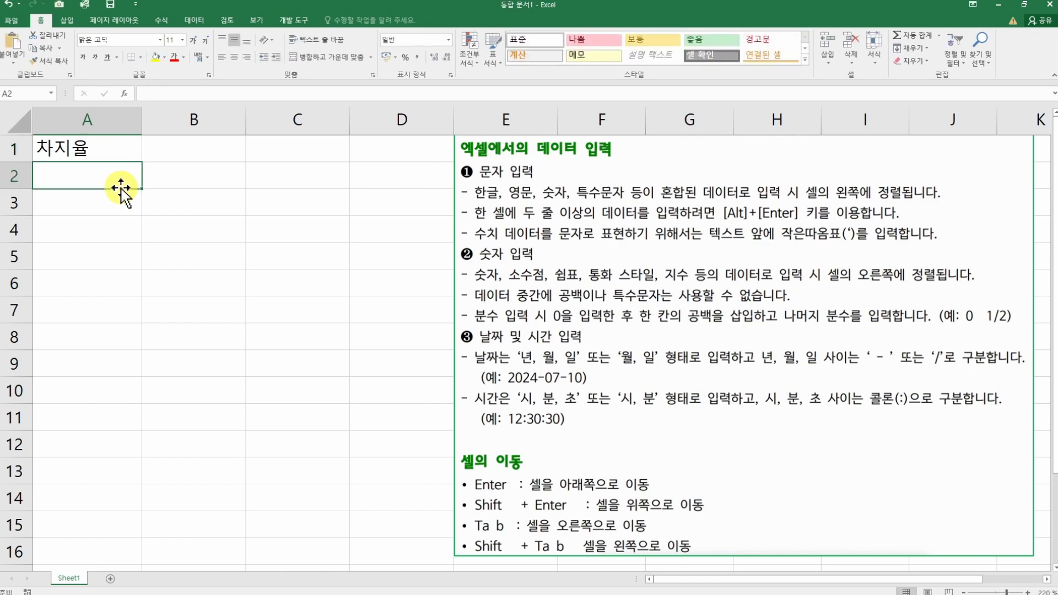
pyautogui.write('비고')
pyautogui.press('Escape')
pyautogui.hotkey('shift', 'Return')
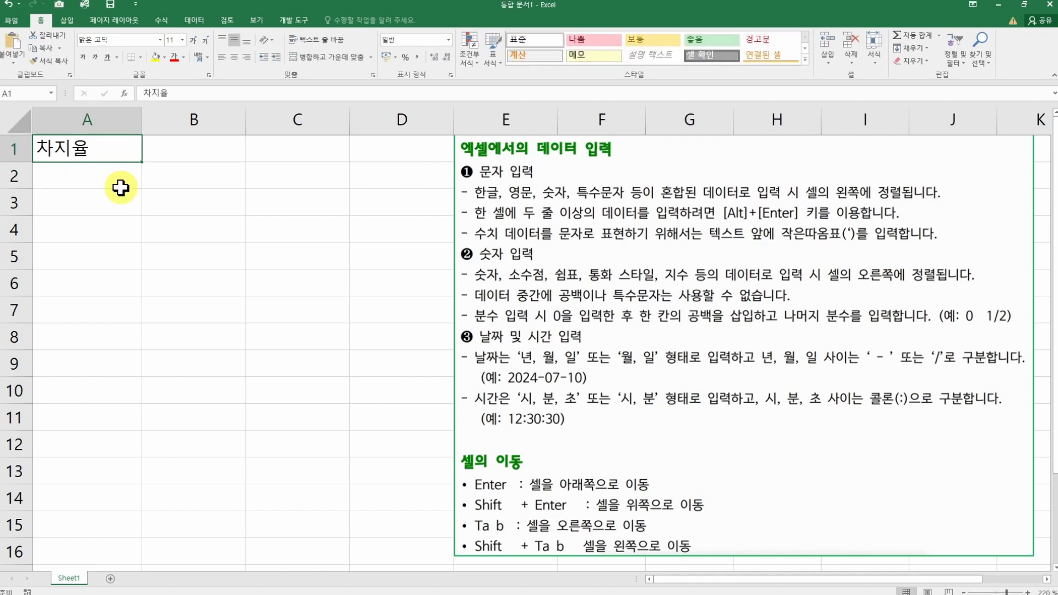
pyautogui.press('Delete')
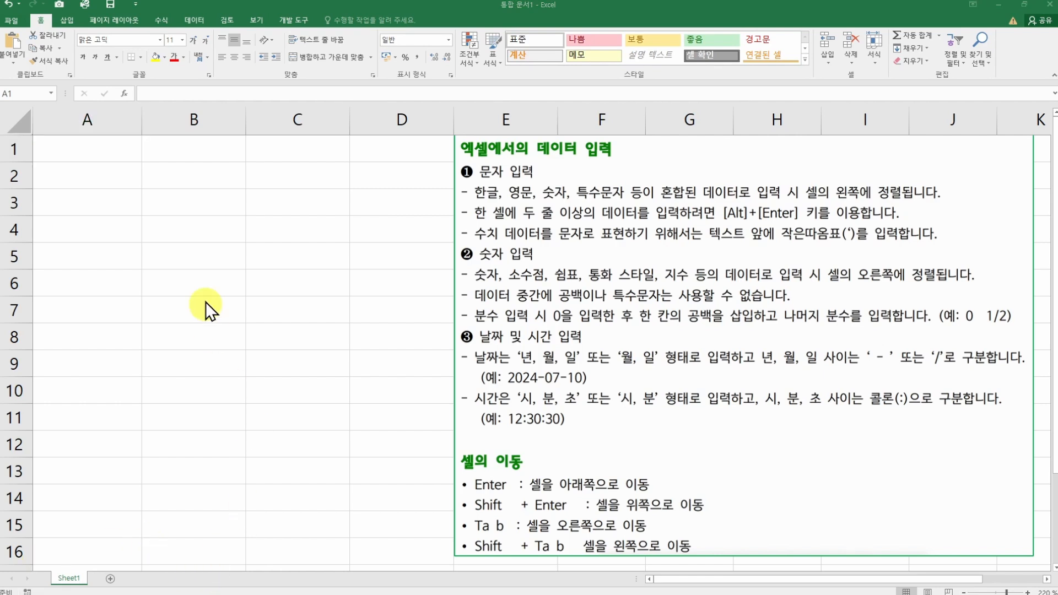
# Step: Type ㅁ in A1 and expand its Hanja special-symbol list into the full grid
pyautogui.click(196, 216)
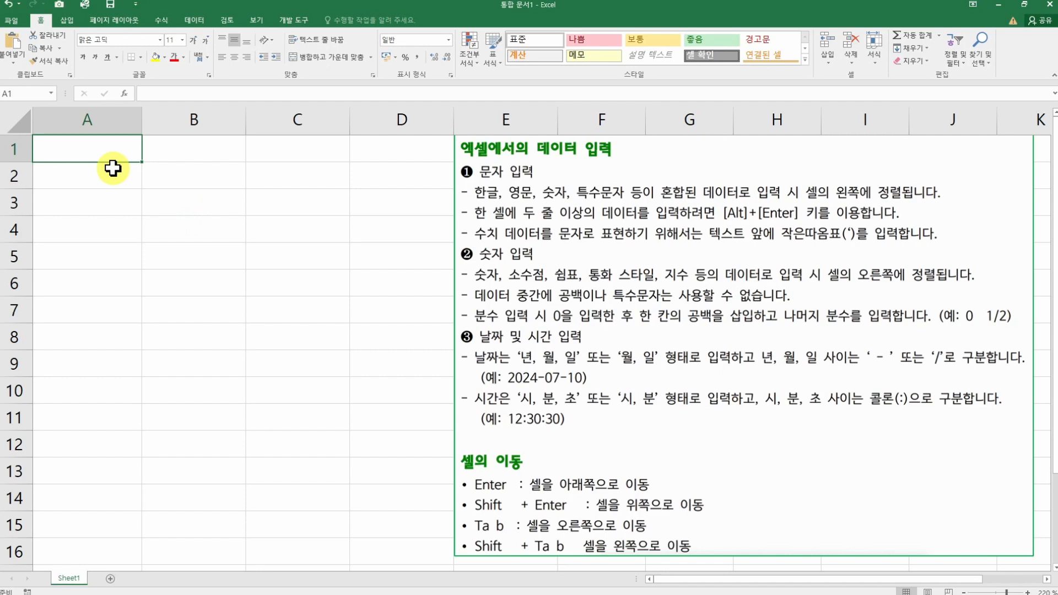
pyautogui.write('ㅁ')
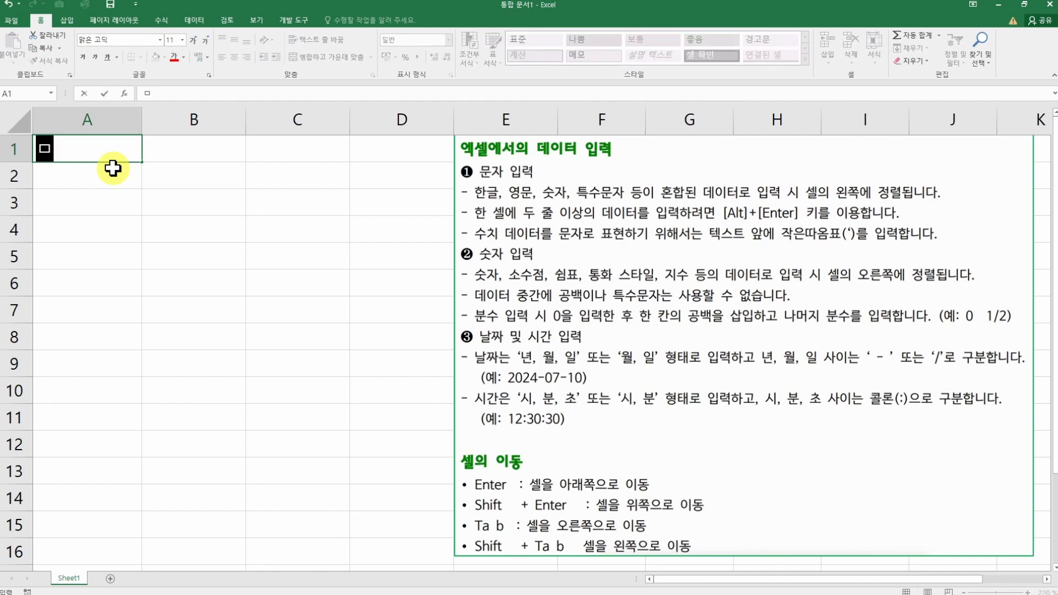
pyautogui.press('Hangul_Hanja')
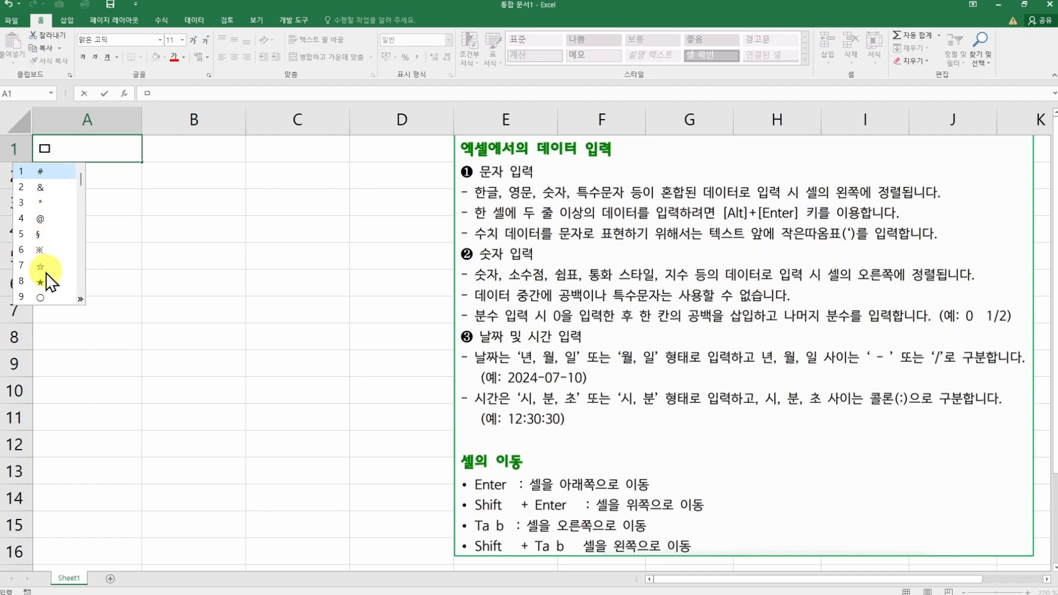
pyautogui.click(81, 301)
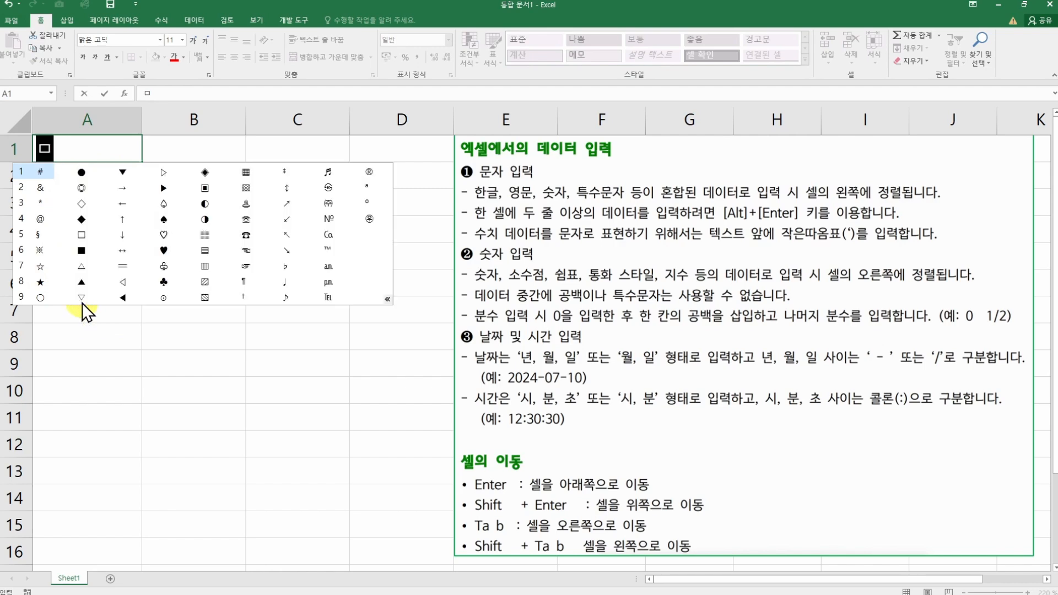
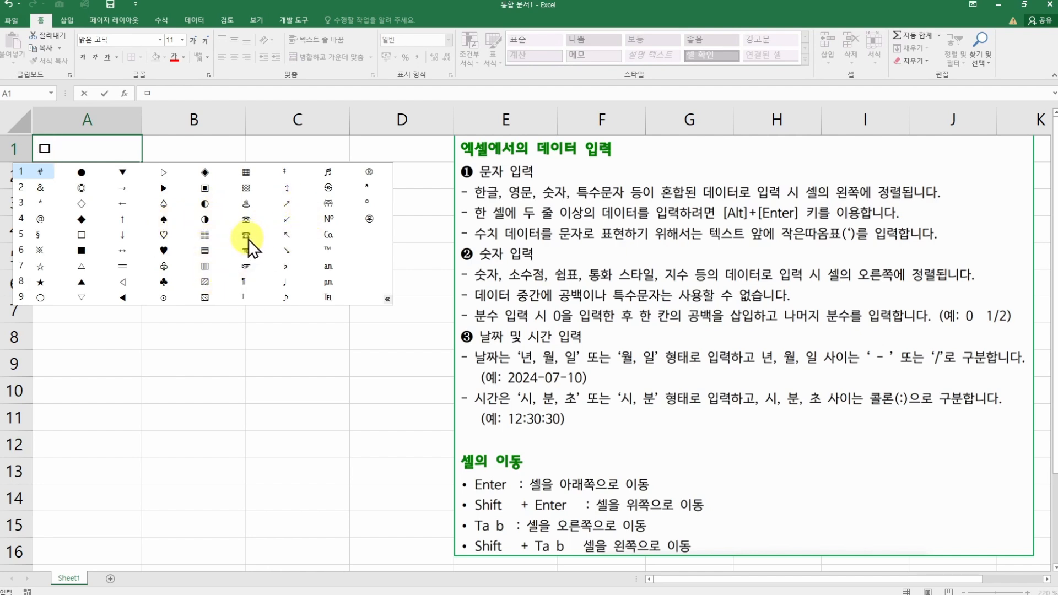
# Step: Insert ※ and then ♥ into cell A1 from the ㅁ special-symbol grid
pyautogui.click(43, 246)
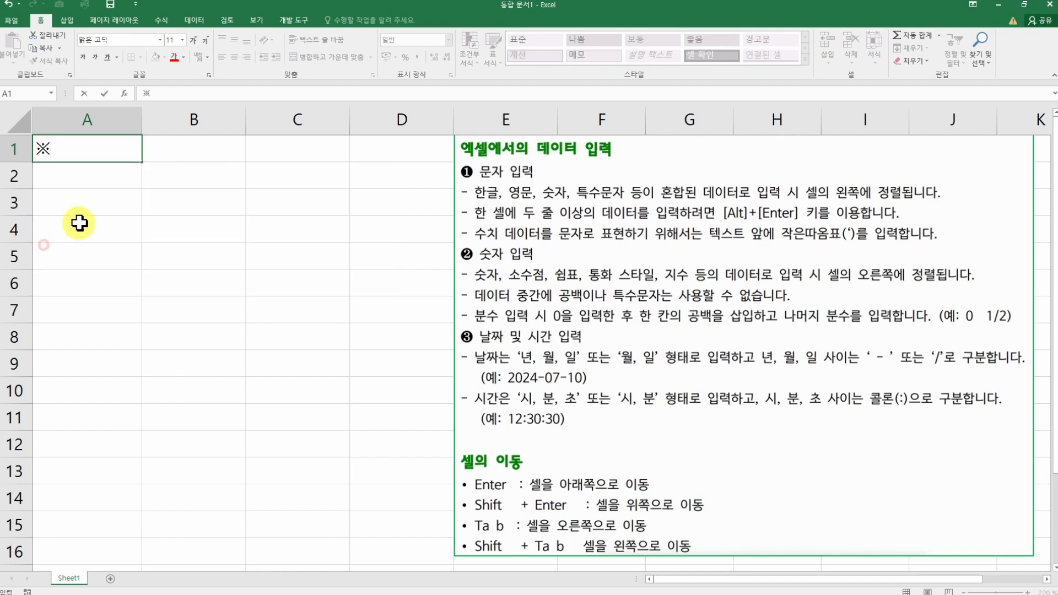
pyautogui.write('ㅁ')
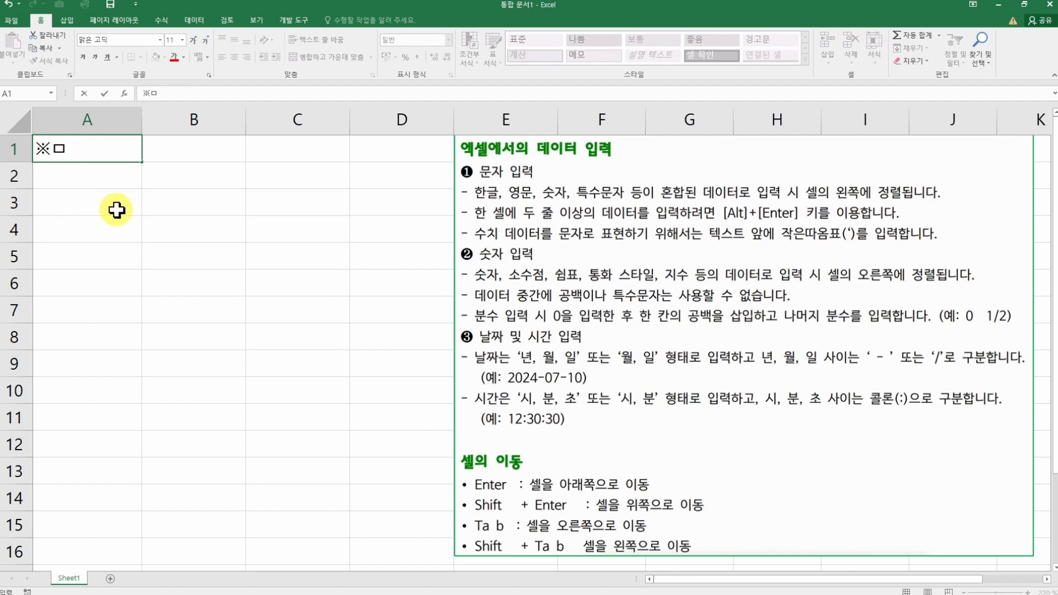
pyautogui.press('Hangul_Hanja')
pyautogui.press('Tab')
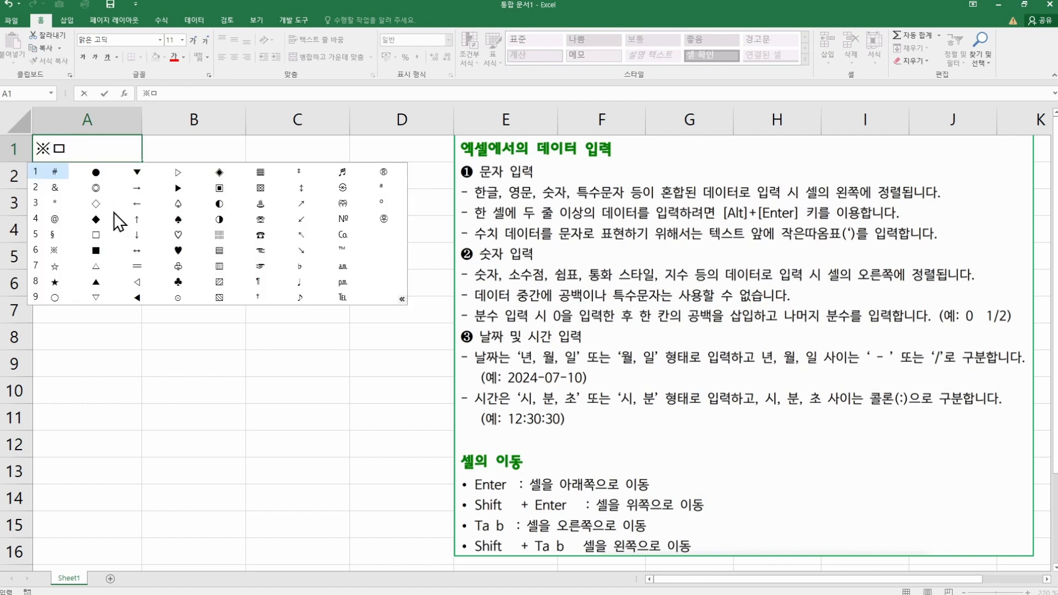
pyautogui.click(177, 251)
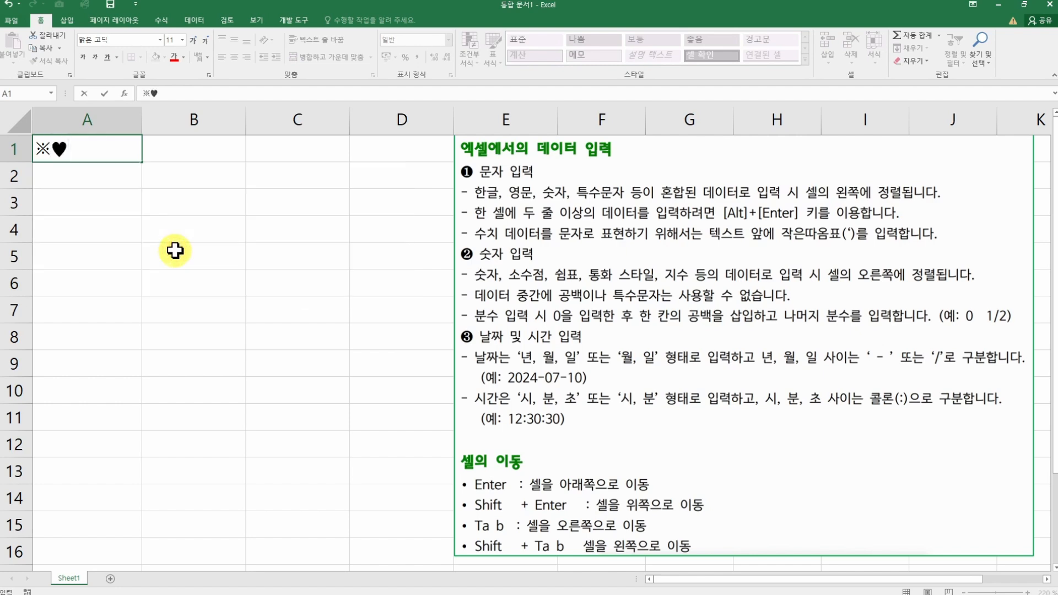
# Step: Append ■ and ☆ to A1 so it reads ※♥■☆, and commit the entry
pyautogui.write('ㅁ')
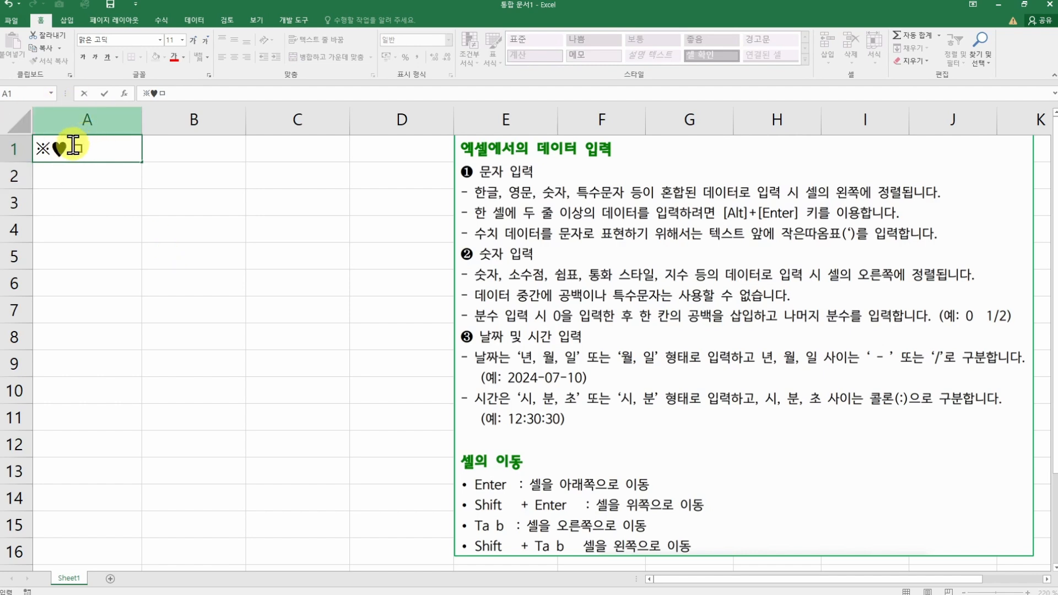
pyautogui.press('Hangul_Hanja')
pyautogui.press('Tab')
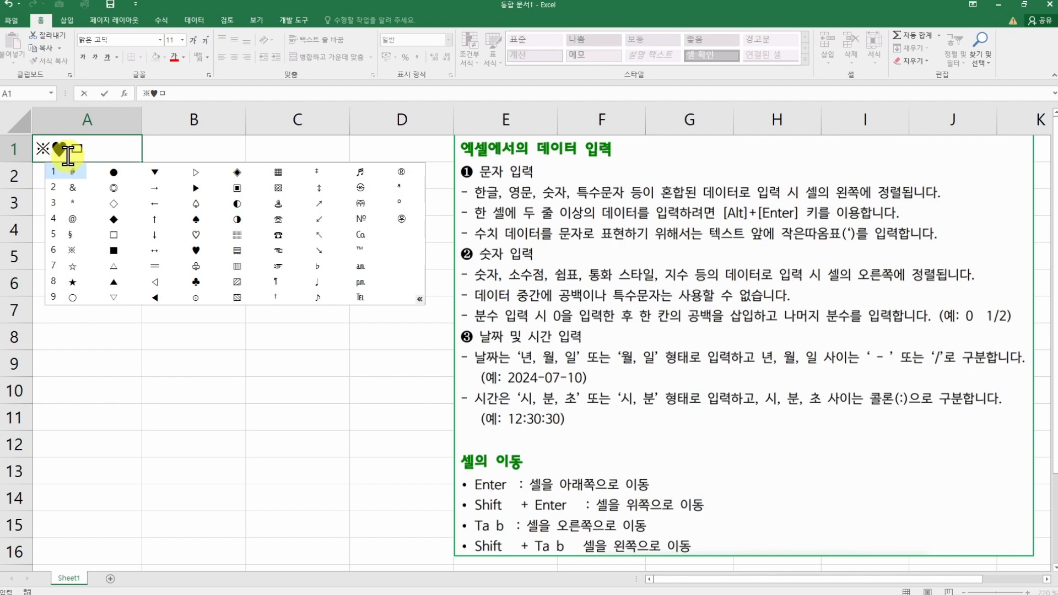
pyautogui.click(115, 245)
pyautogui.write('ㅁ')
pyautogui.press('Hangul_Hanja')
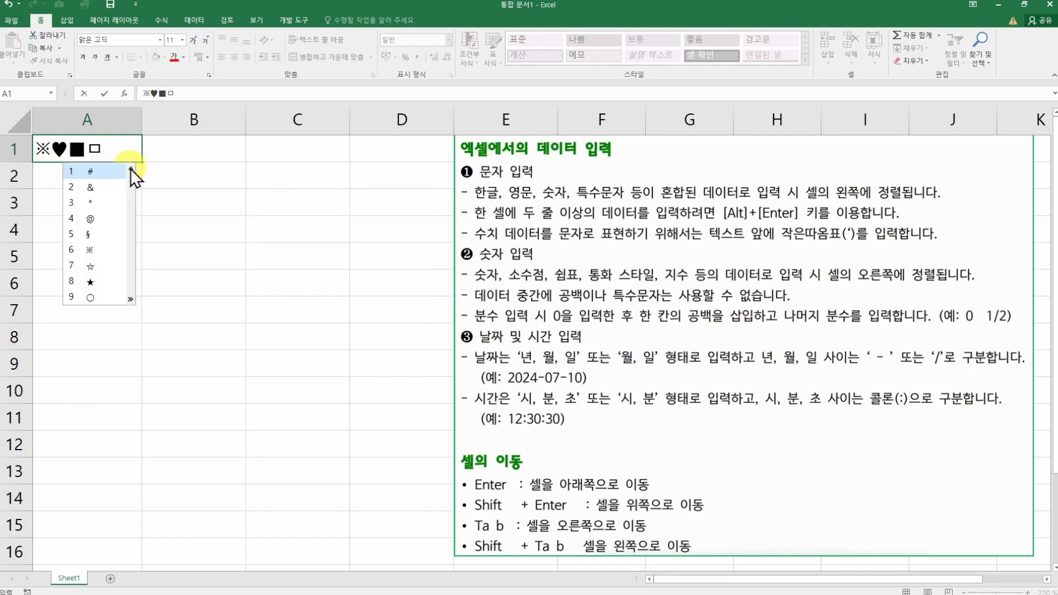
pyautogui.click(90, 267)
pyautogui.click(239, 248)
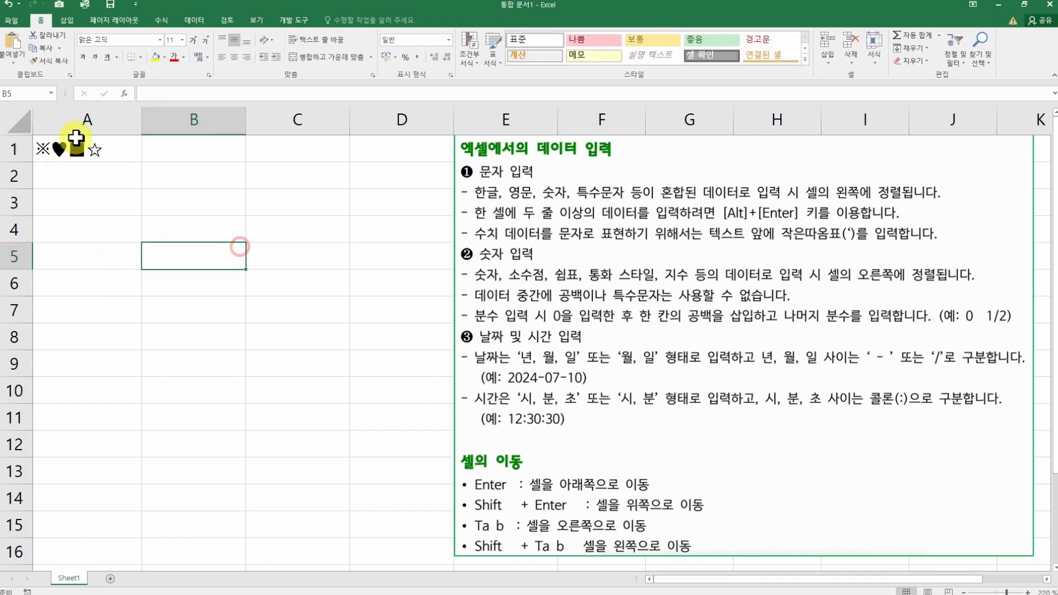
pyautogui.click(111, 180)
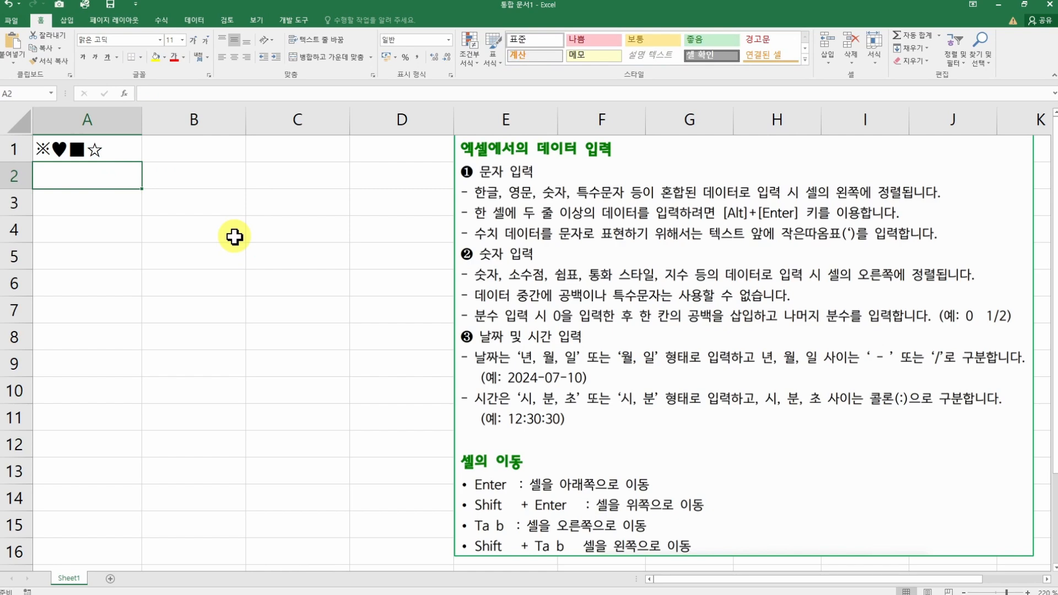
# Step: Fill A2 with the circled characters ①, ⑦ and ⓔ from the ㅇ symbol list
pyautogui.write('ㅇ')
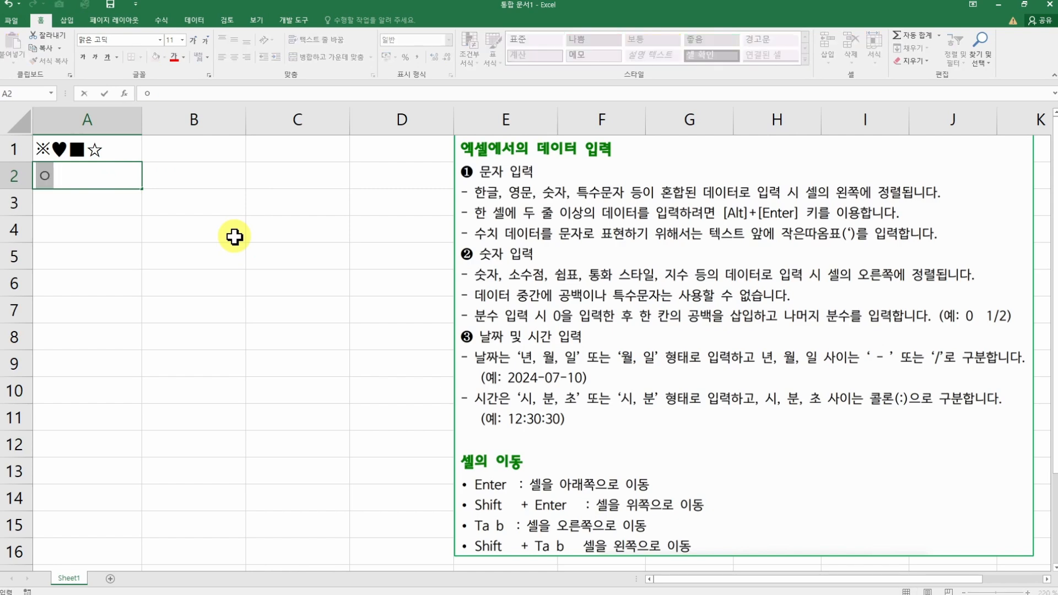
pyautogui.press('Hangul_Hanja')
pyautogui.press('Tab')
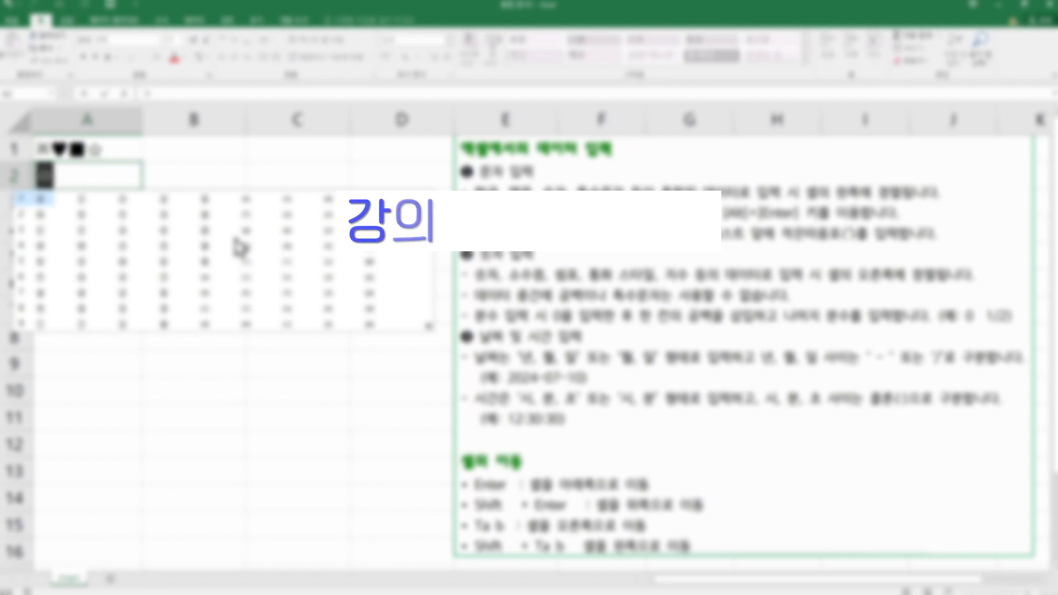
pyautogui.click(122, 329)
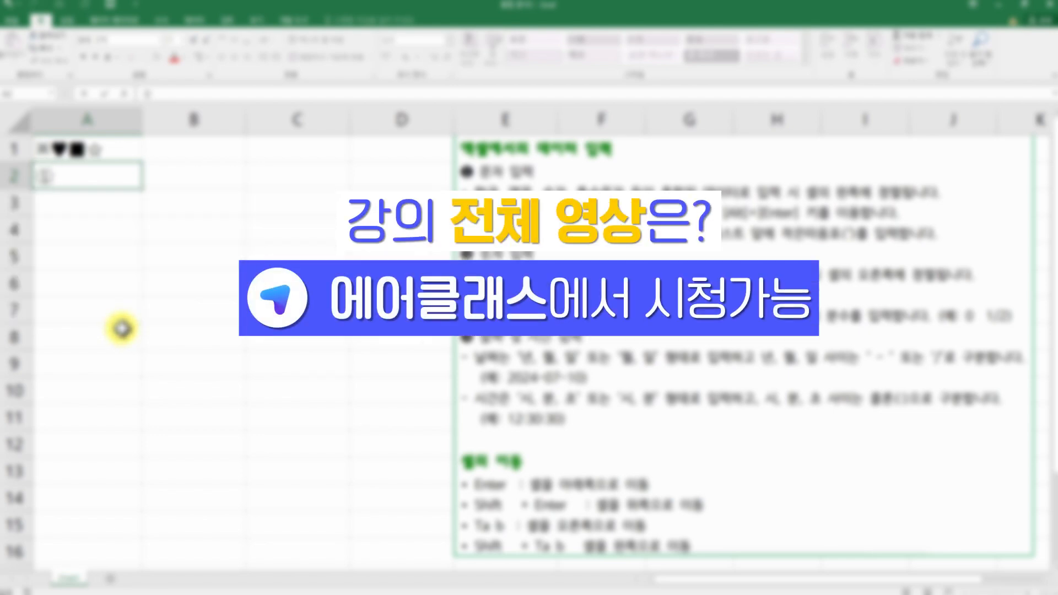
pyautogui.write('ㅇ')
pyautogui.press('Hangul_Hanja')
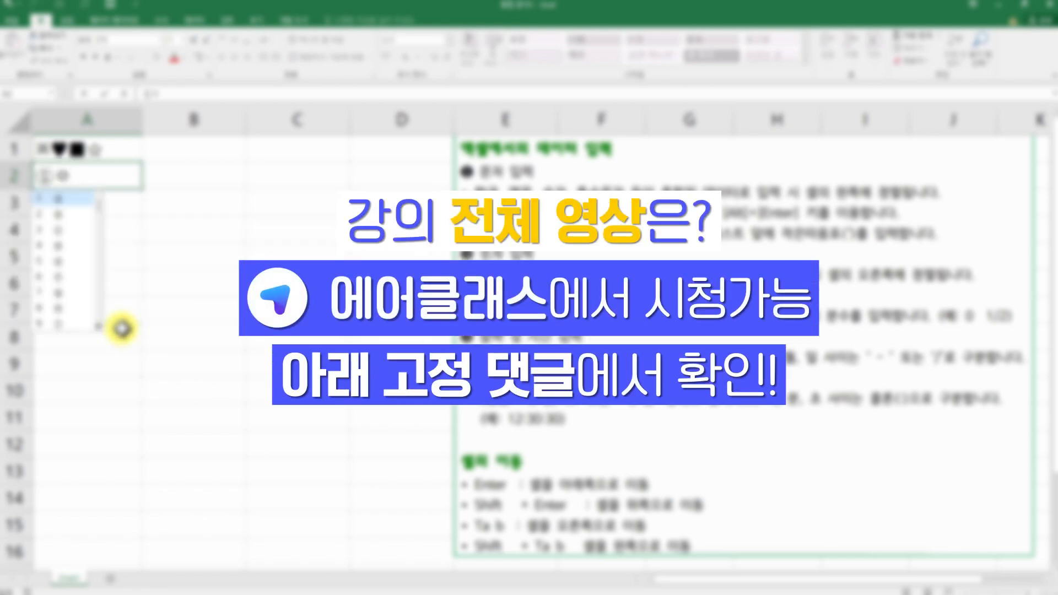
pyautogui.press('Tab')
pyautogui.click(186, 280)
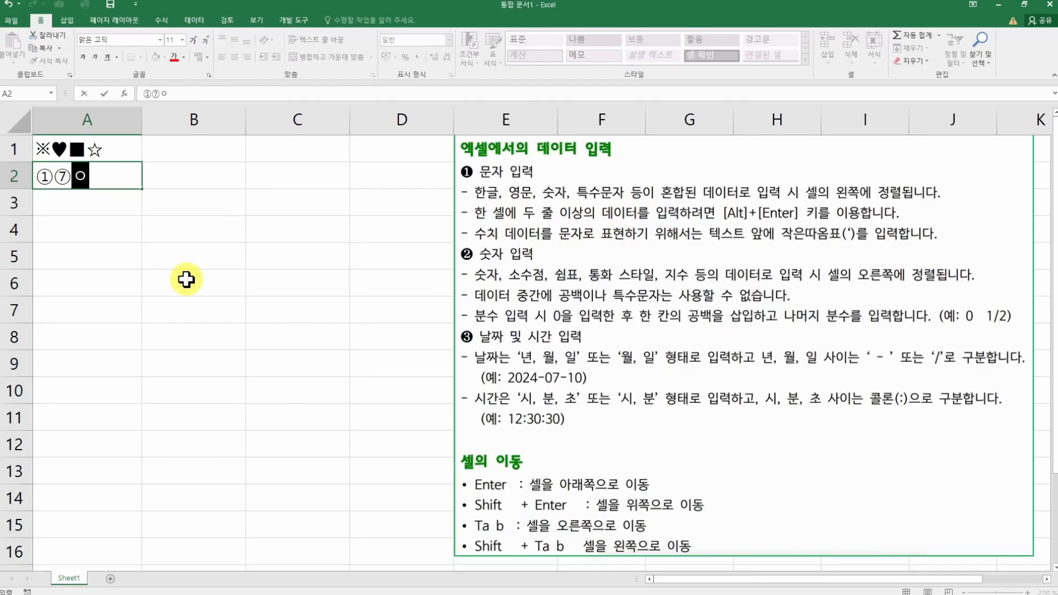
pyautogui.write('ㅇ')
pyautogui.press('Hangul_Hanja')
pyautogui.press('Tab')
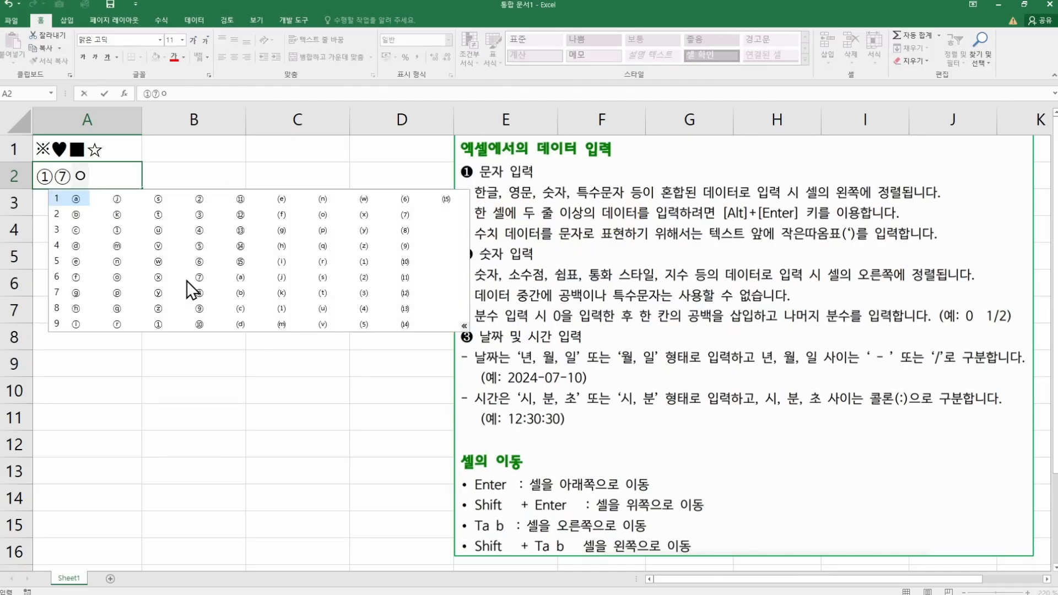
pyautogui.click(75, 263)
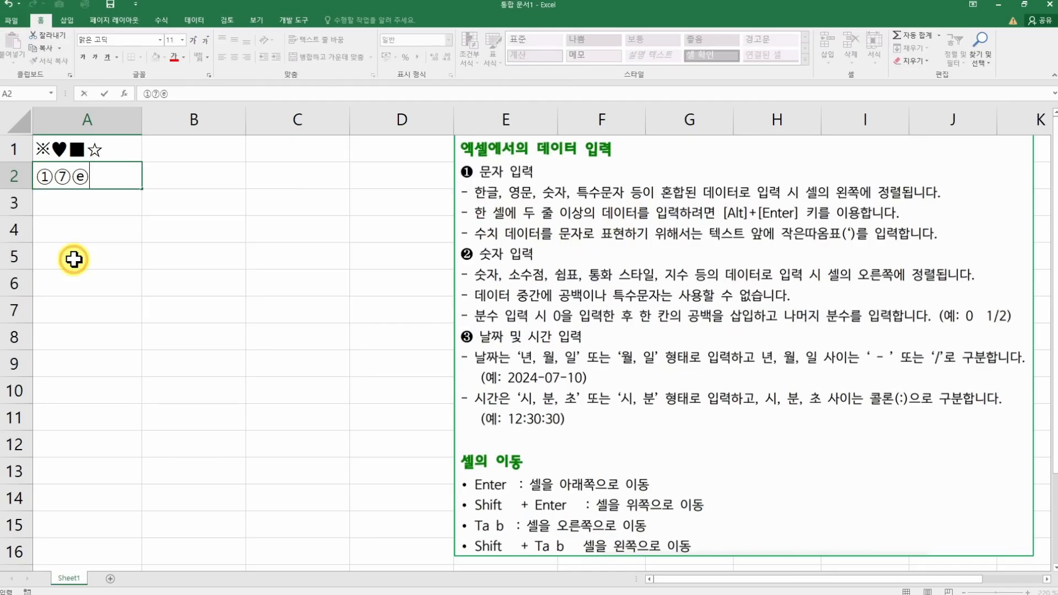
pyautogui.click(84, 212)
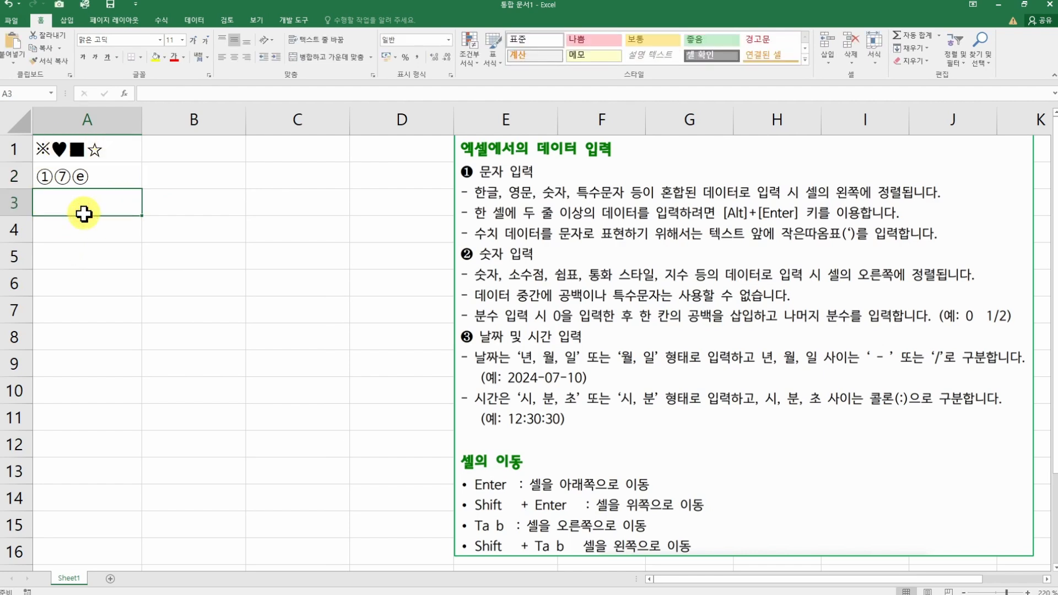
# Step: Fill A3 with the unit symbols ㎡ and ℃ from the ㄹ symbol list
pyautogui.write('ㄹ')
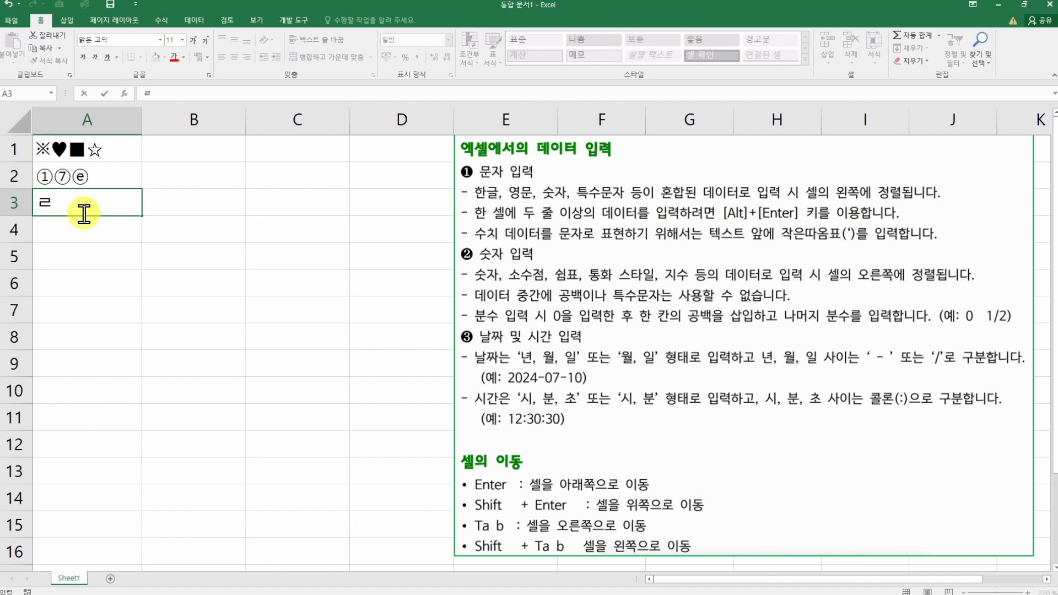
pyautogui.press('Hangul_Hanja')
pyautogui.press('Tab')
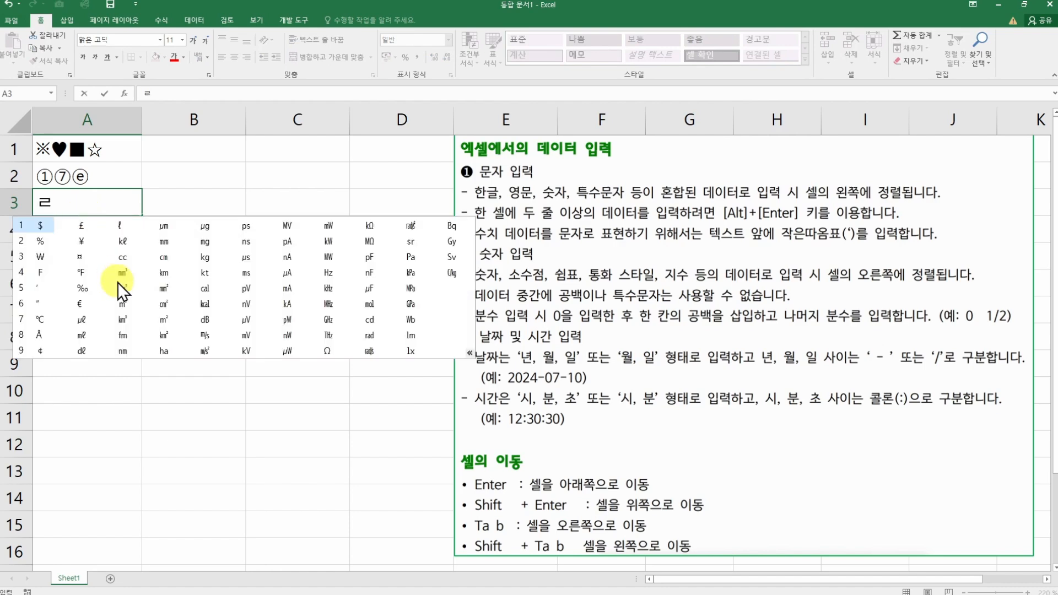
pyautogui.click(171, 318)
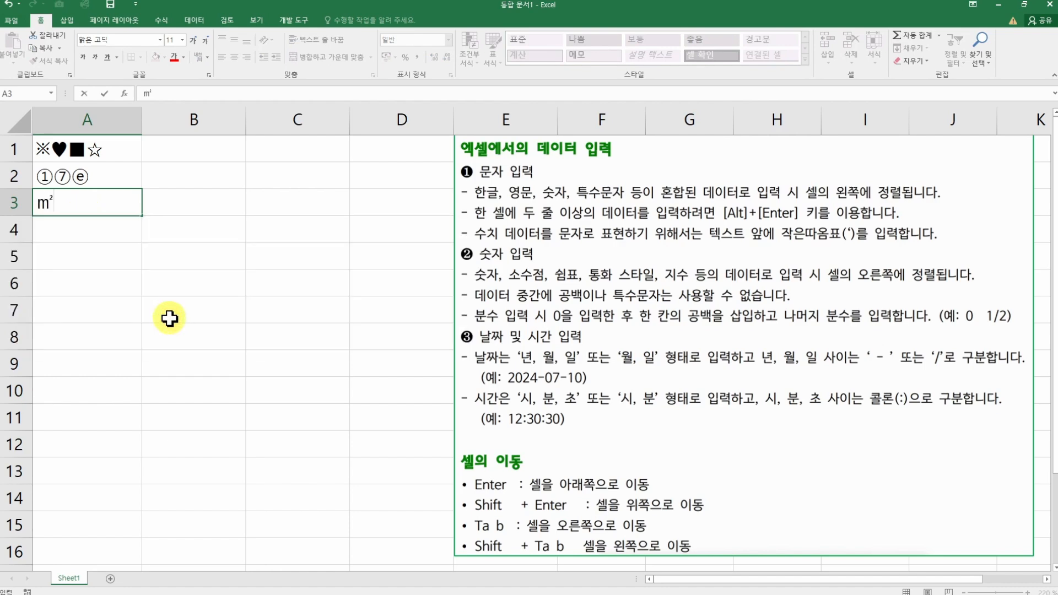
pyautogui.write('ㄹ')
pyautogui.press('Hangul_Hanja')
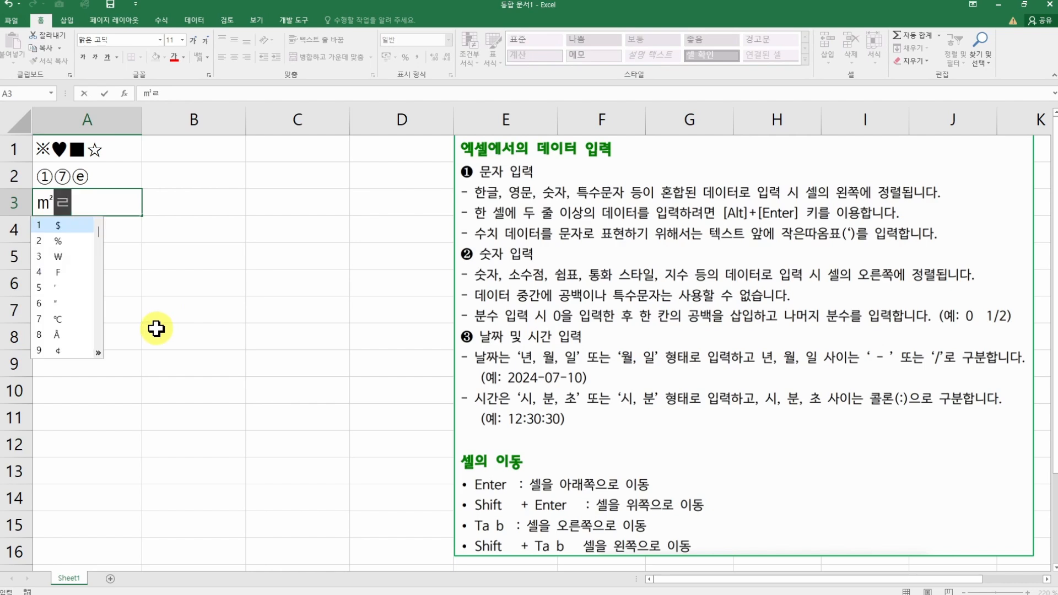
pyautogui.press('Tab')
pyautogui.click(57, 319)
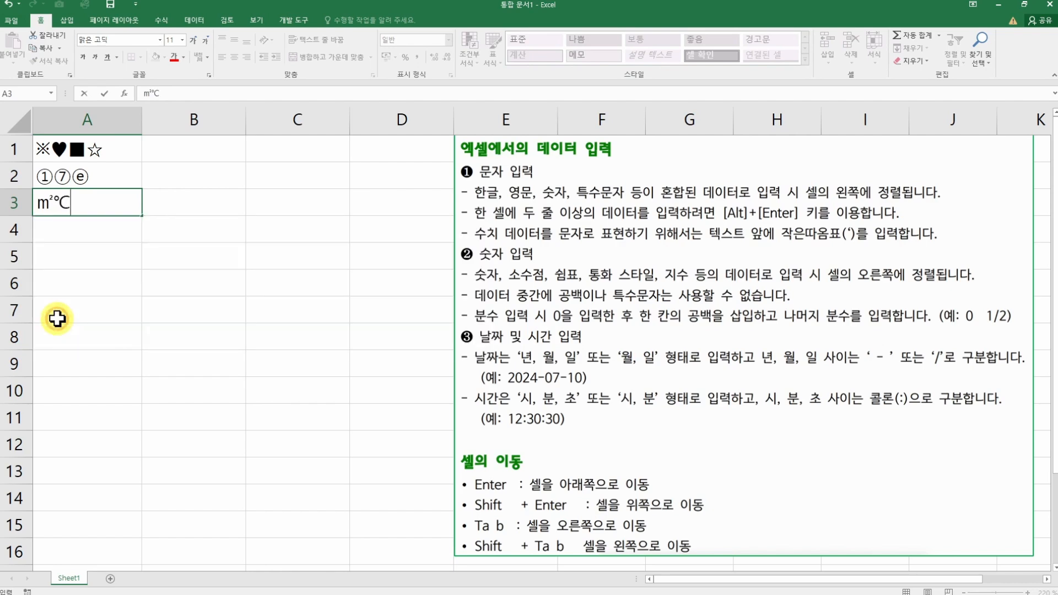
pyautogui.click(155, 238)
pyautogui.click(192, 152)
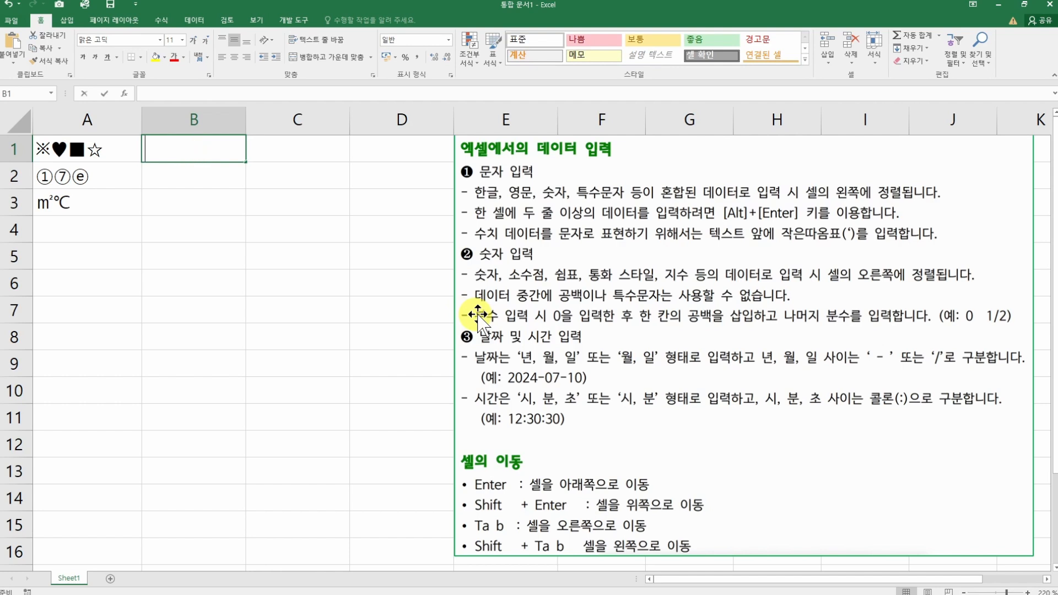
# Step: Label B1:B3 as □ 전가각기호일반도형, ㅇ 원문자 and ㄹ 단위, then review A1:B3
pyautogui.write('□ 전가')
pyautogui.write('각기호일')
pyautogui.write('반도형')
pyautogui.press('Return')
pyautogui.write('ㅇ ')
pyautogui.write('원문자')
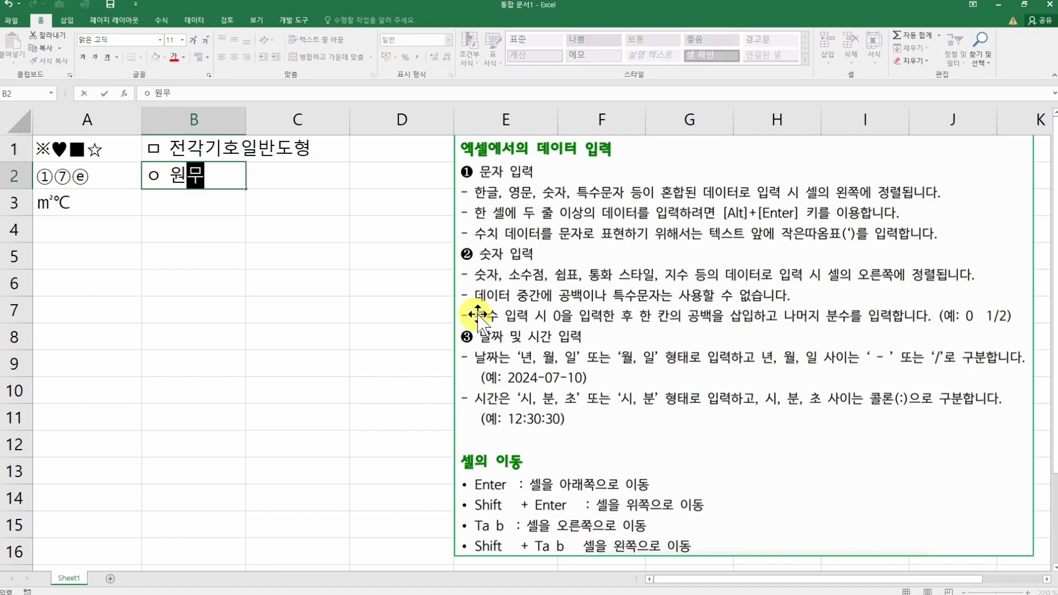
pyautogui.press('Return')
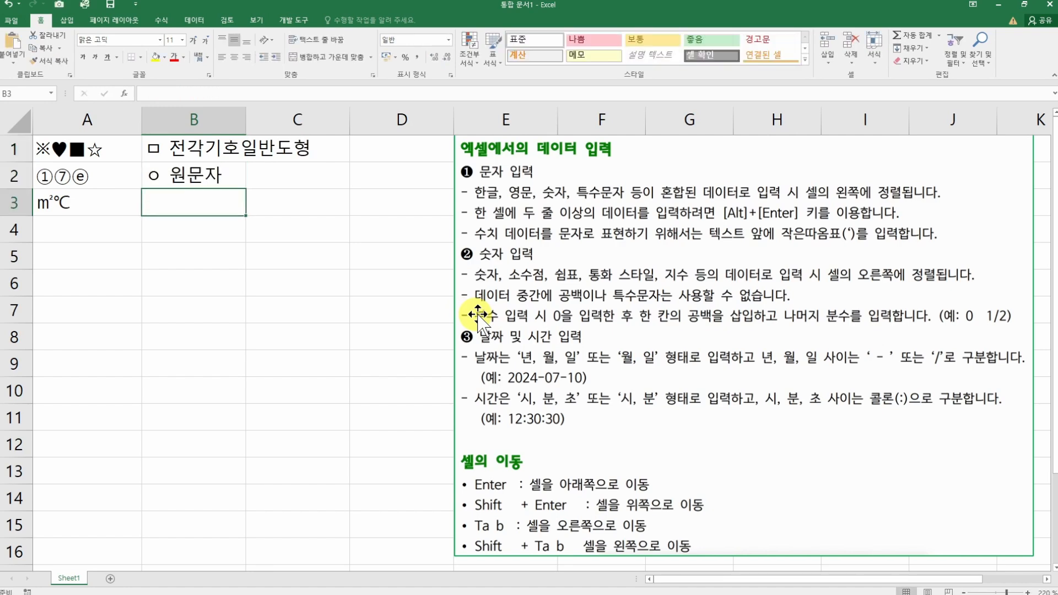
pyautogui.write('ㄹ 단위')
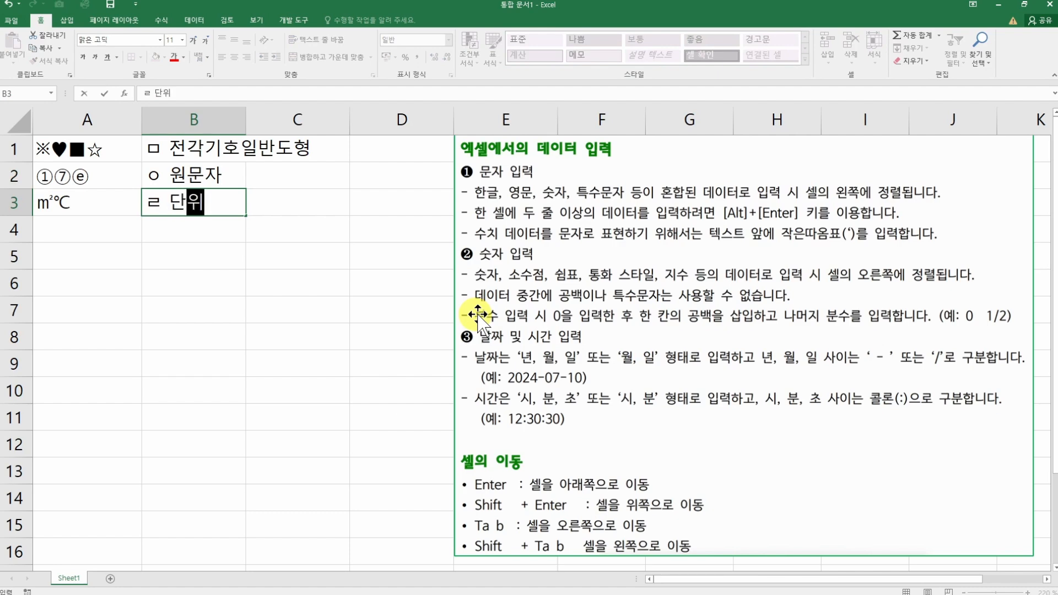
pyautogui.press('Return')
pyautogui.moveTo(185, 147); pyautogui.dragTo(191, 197)
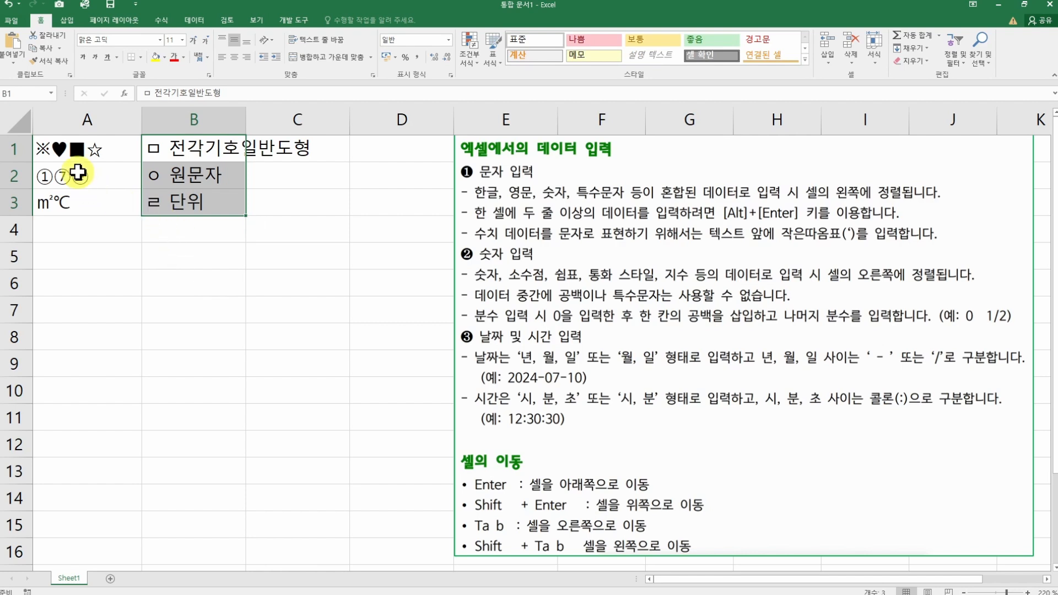
pyautogui.moveTo(82, 149); pyautogui.dragTo(238, 202)
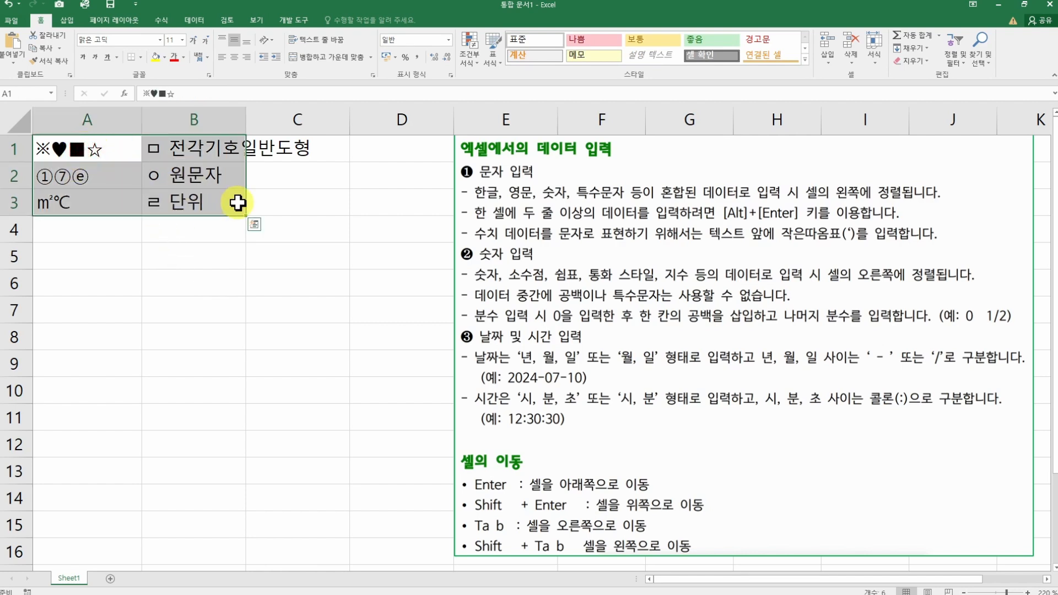
pyautogui.click(108, 259)
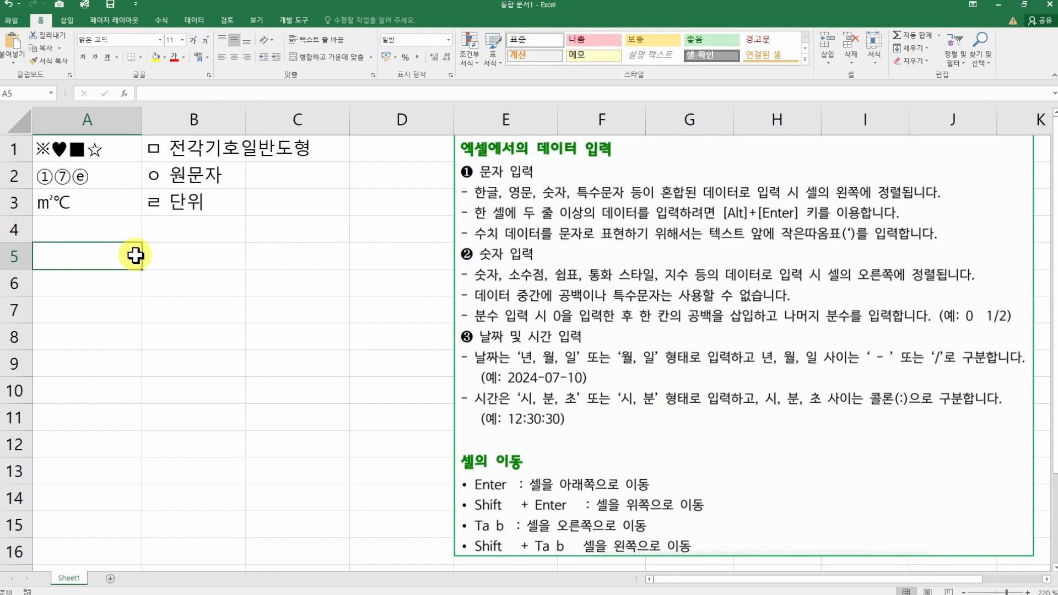
# Step: Enter 입력 in A5 and convert it to 입력(入力) after comparing Hanja output forms
pyautogui.write('입력')
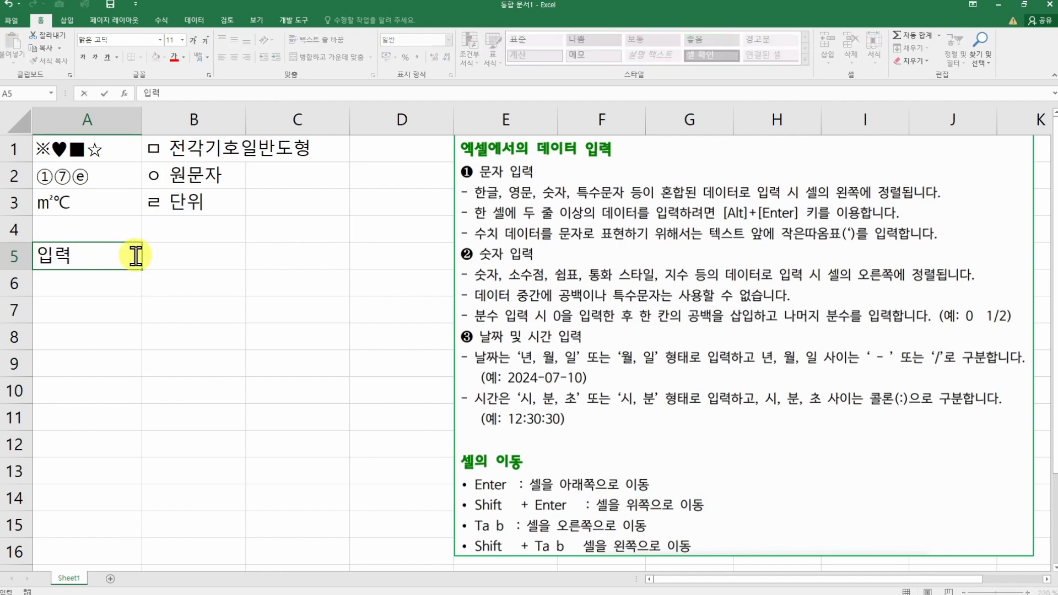
pyautogui.press('Return')
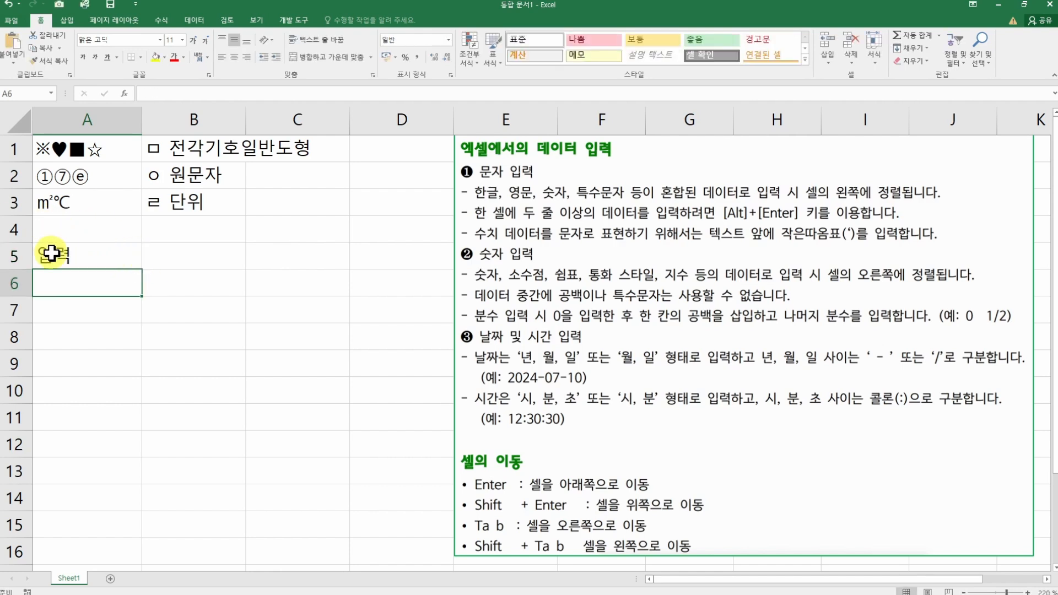
pyautogui.doubleClick(83, 253)
pyautogui.moveTo(88, 258); pyautogui.dragTo(42, 257)
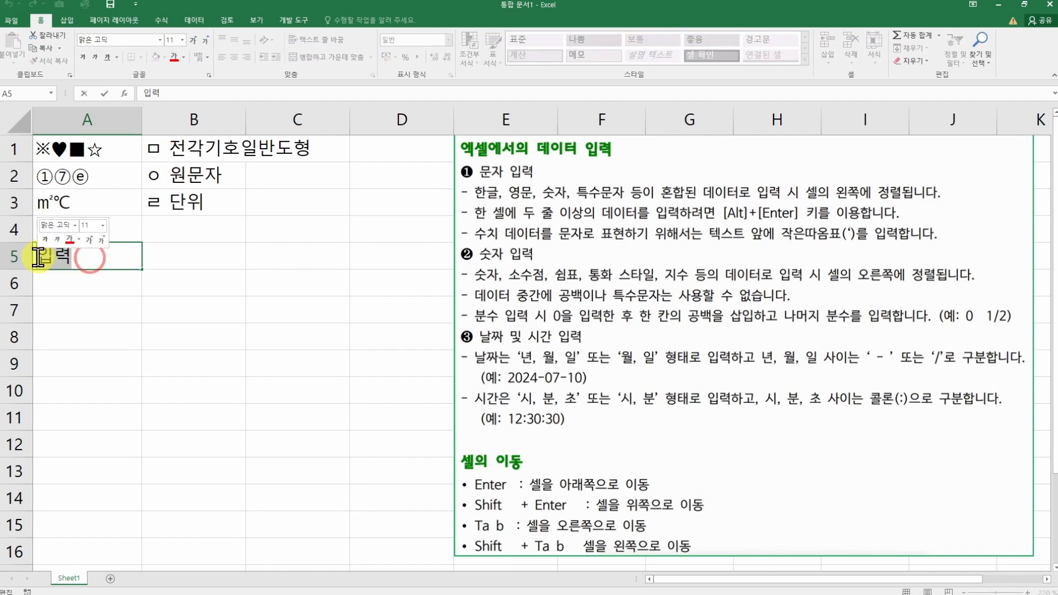
pyautogui.press('Hangul_Hanja')
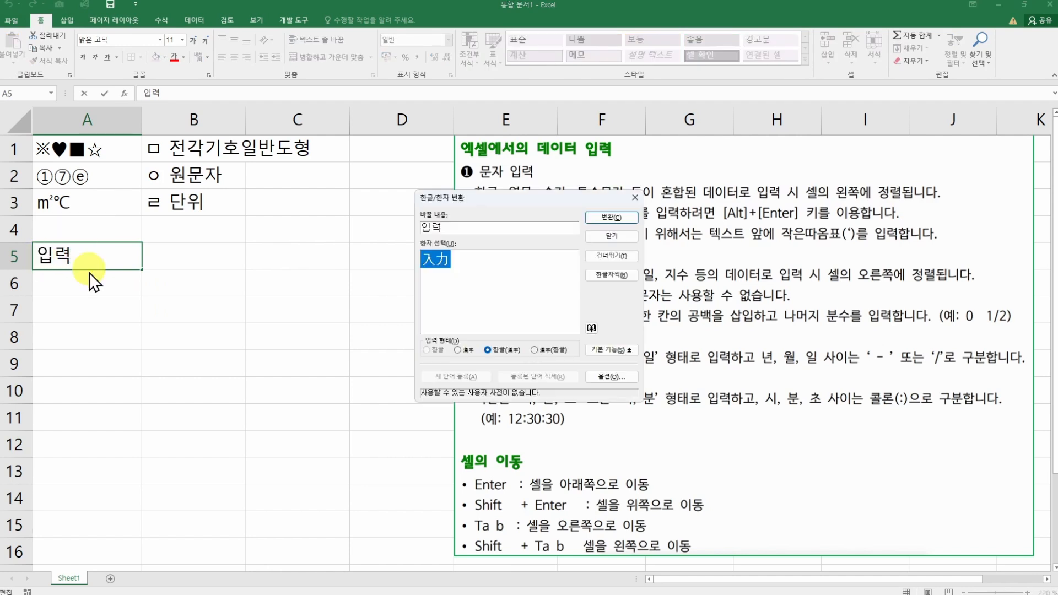
pyautogui.moveTo(508, 204); pyautogui.dragTo(291, 199)
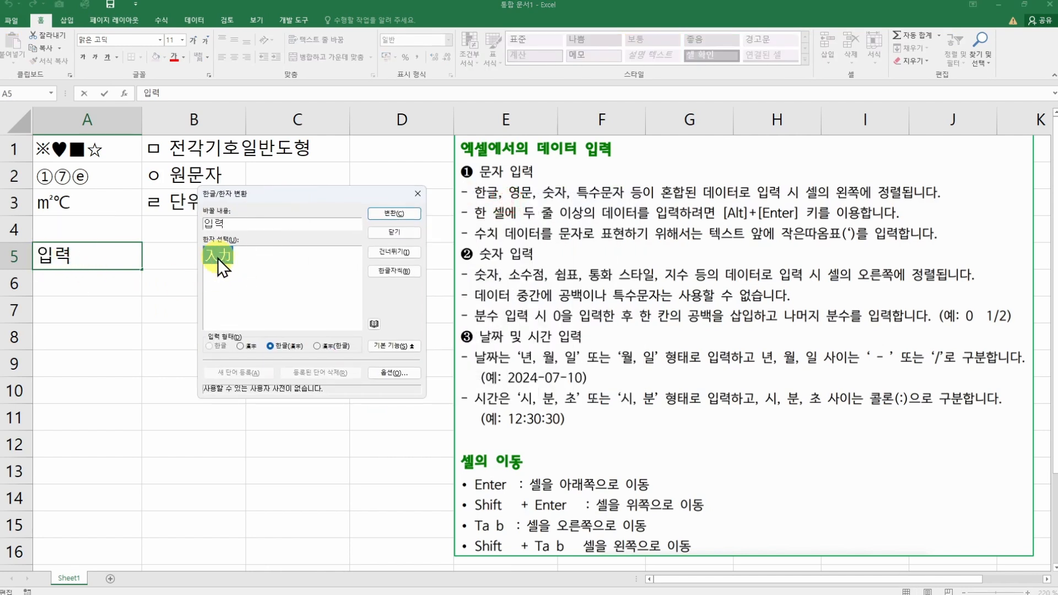
pyautogui.click(245, 346)
pyautogui.click(287, 348)
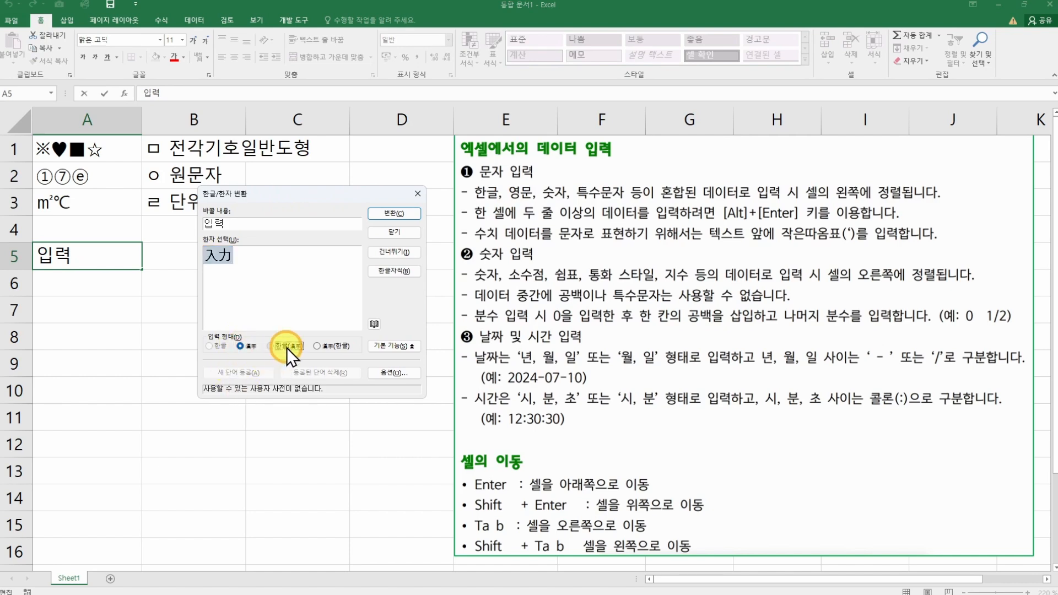
pyautogui.click(323, 347)
pyautogui.click(281, 345)
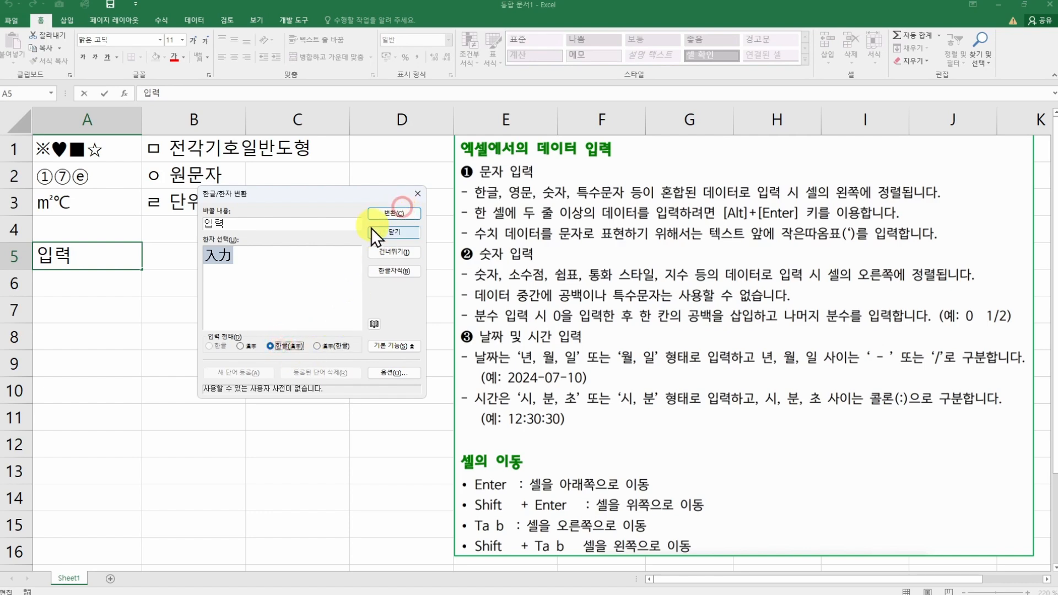
pyautogui.click(392, 214)
pyautogui.click(183, 363)
pyautogui.click(107, 260)
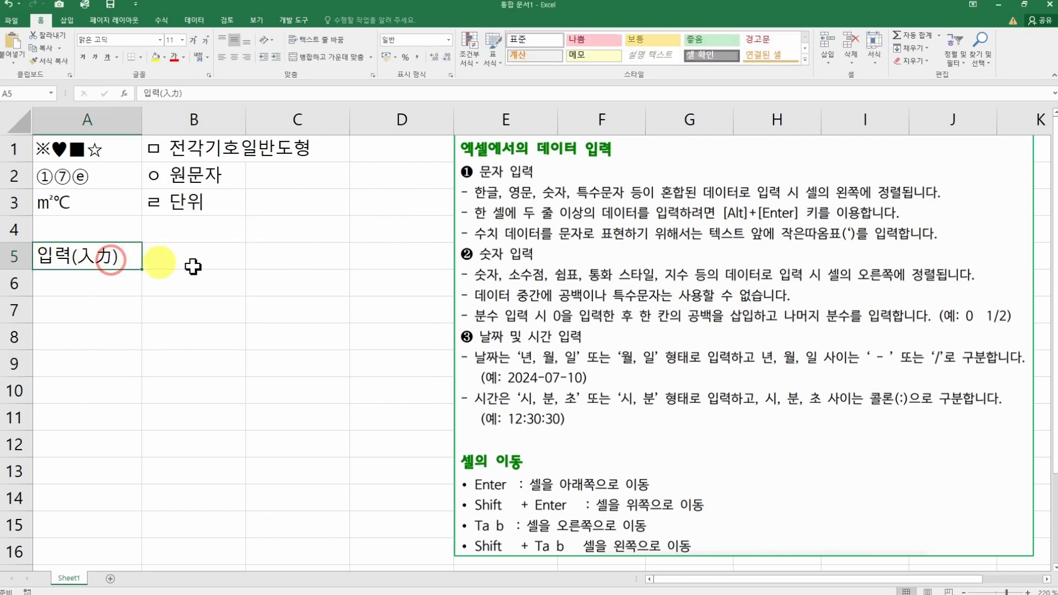
# Step: Enter 한자 in A5 and convert it to the Hanja-with-Hangul form 漢子(한자)
pyautogui.write('한자')
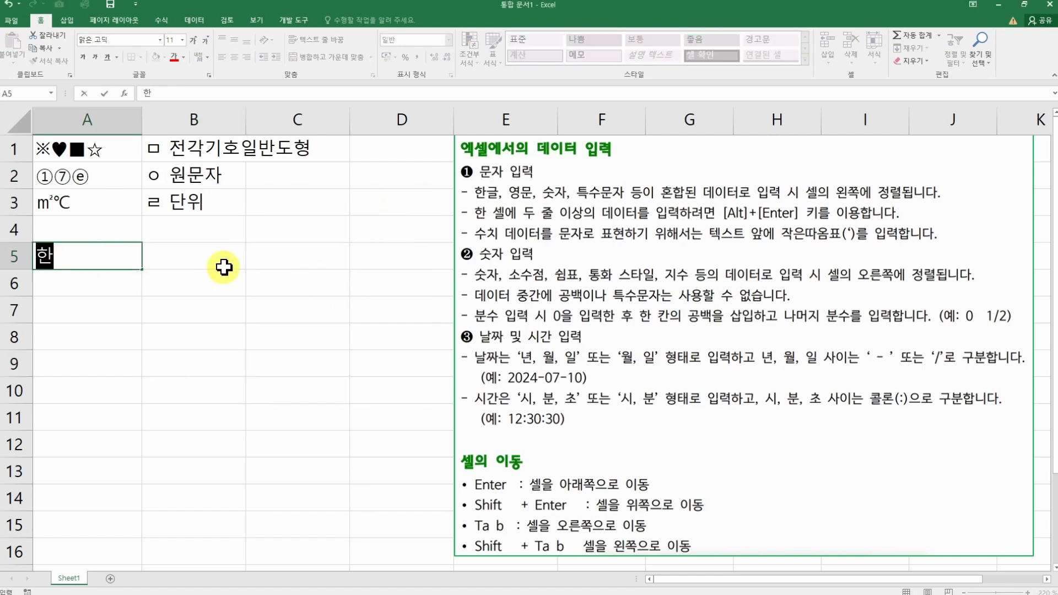
pyautogui.press('Return')
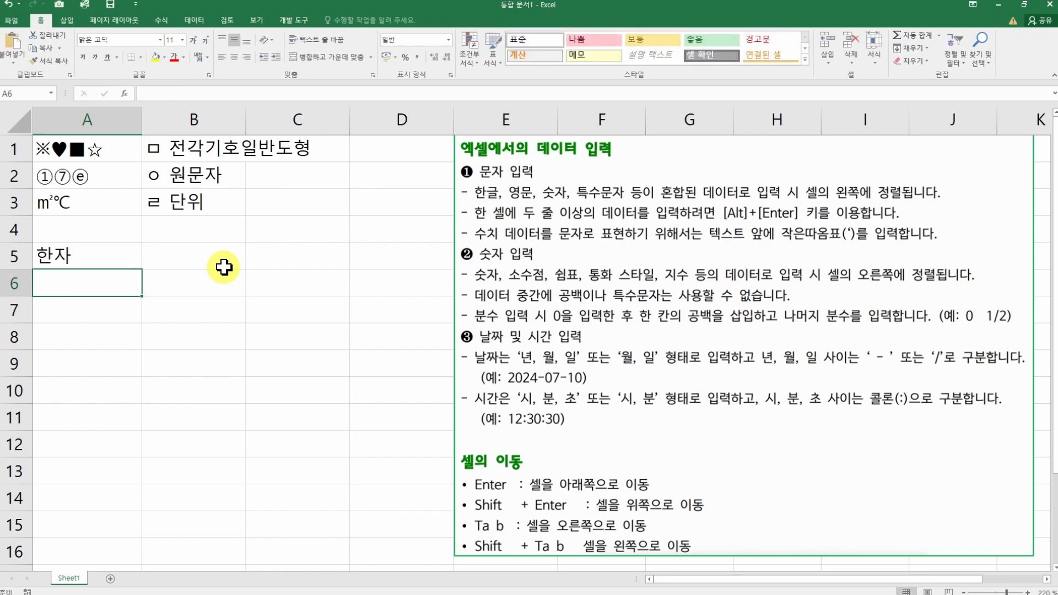
pyautogui.click(103, 268)
pyautogui.doubleClick(103, 268)
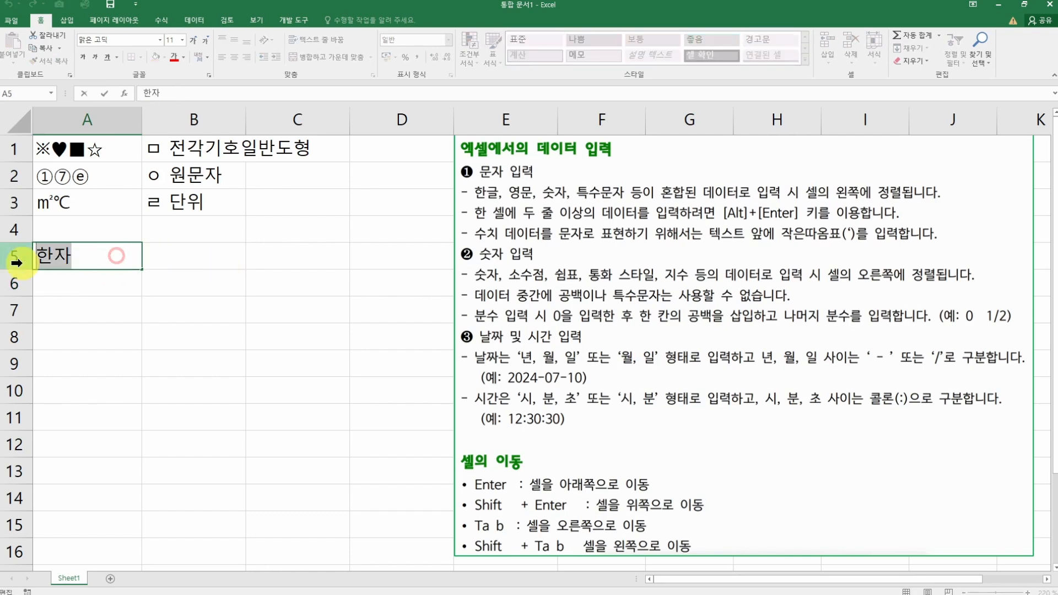
pyautogui.press('Hangul_Hanja')
pyautogui.click(496, 351)
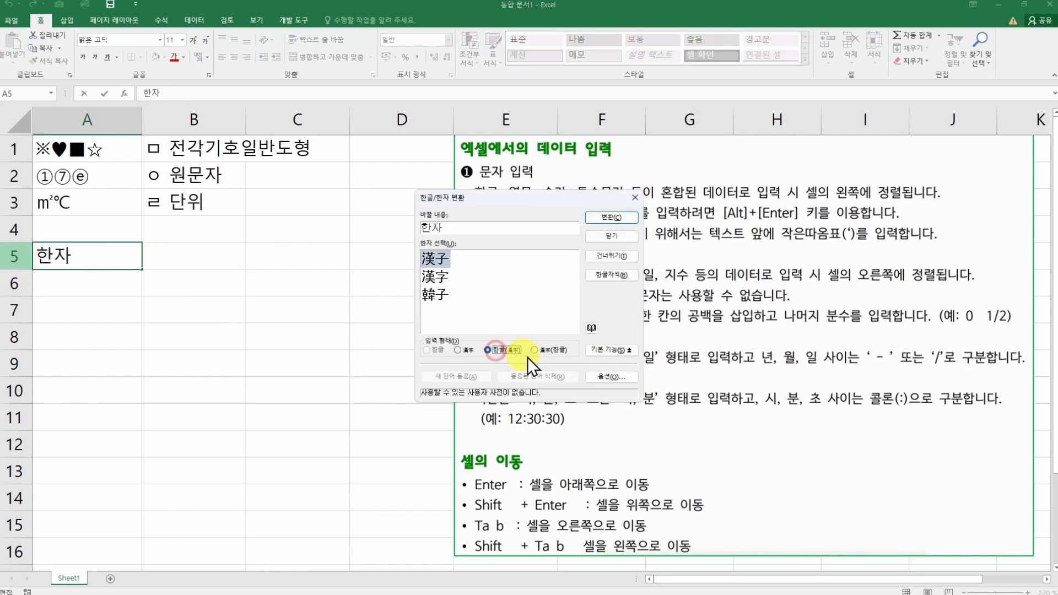
pyautogui.click(553, 354)
pyautogui.click(615, 222)
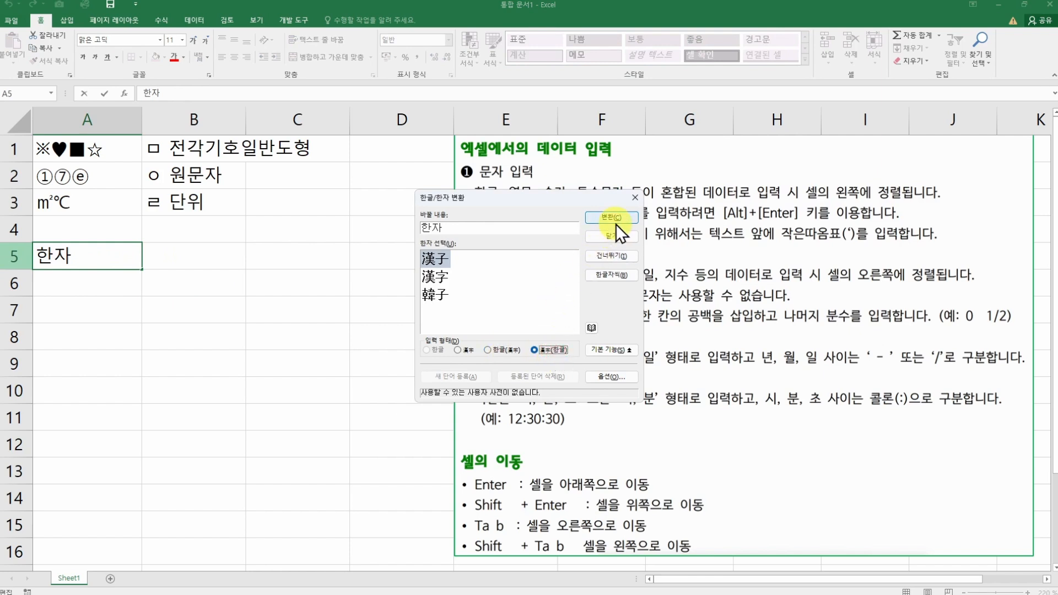
pyautogui.click(269, 291)
# Step: Replace A5 with 한국 and convert it to the Hanja-only form 韓國
pyautogui.click(84, 267)
pyautogui.press('Delete')
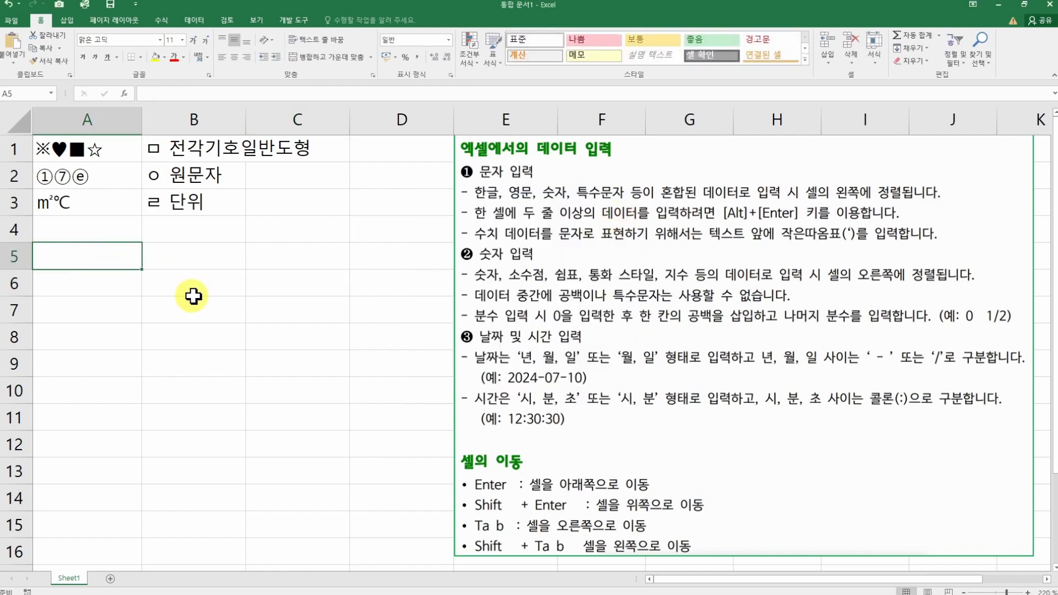
pyautogui.write('한국')
pyautogui.press('Return')
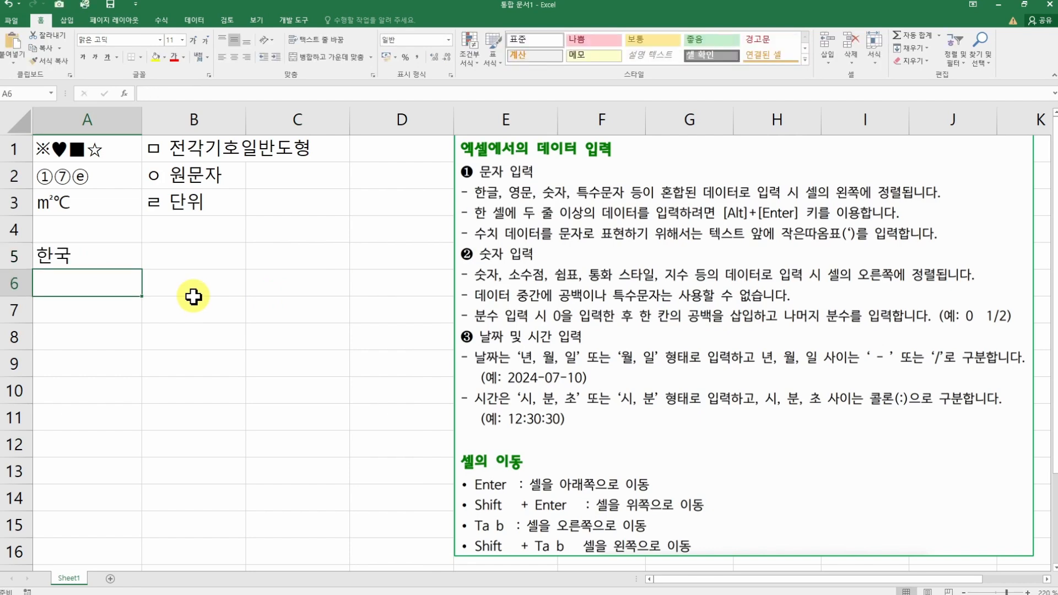
pyautogui.click(110, 259)
pyautogui.press('Hangul_Hanja')
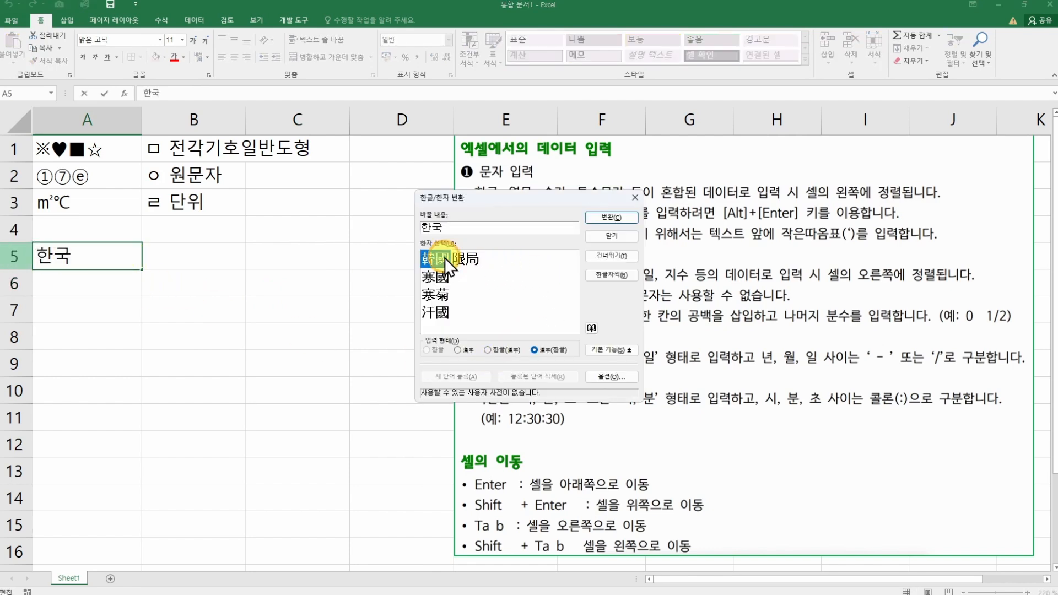
pyautogui.click(458, 351)
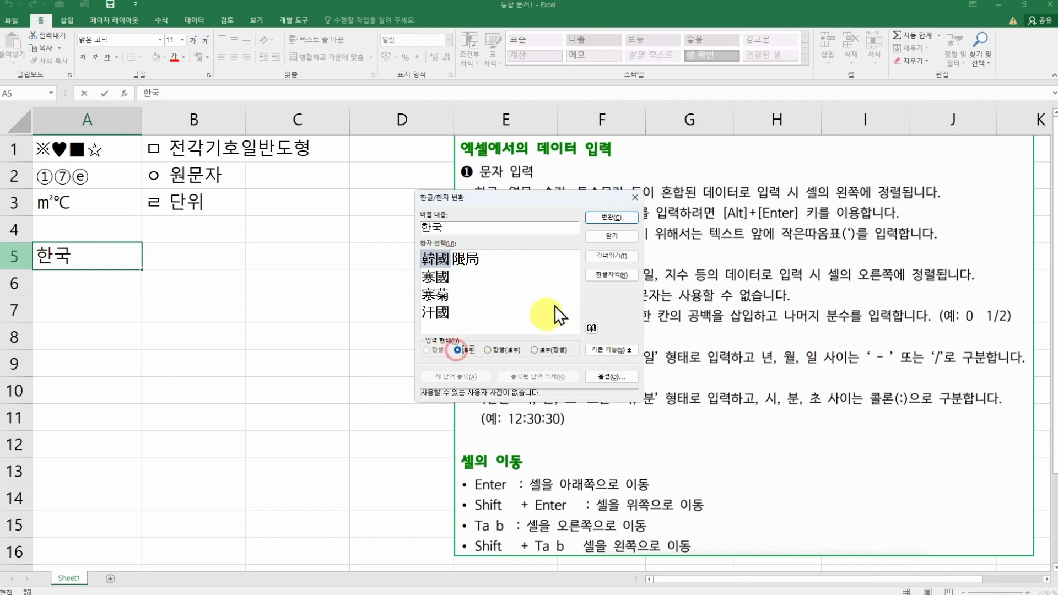
pyautogui.click(620, 217)
pyautogui.click(200, 286)
pyautogui.click(85, 256)
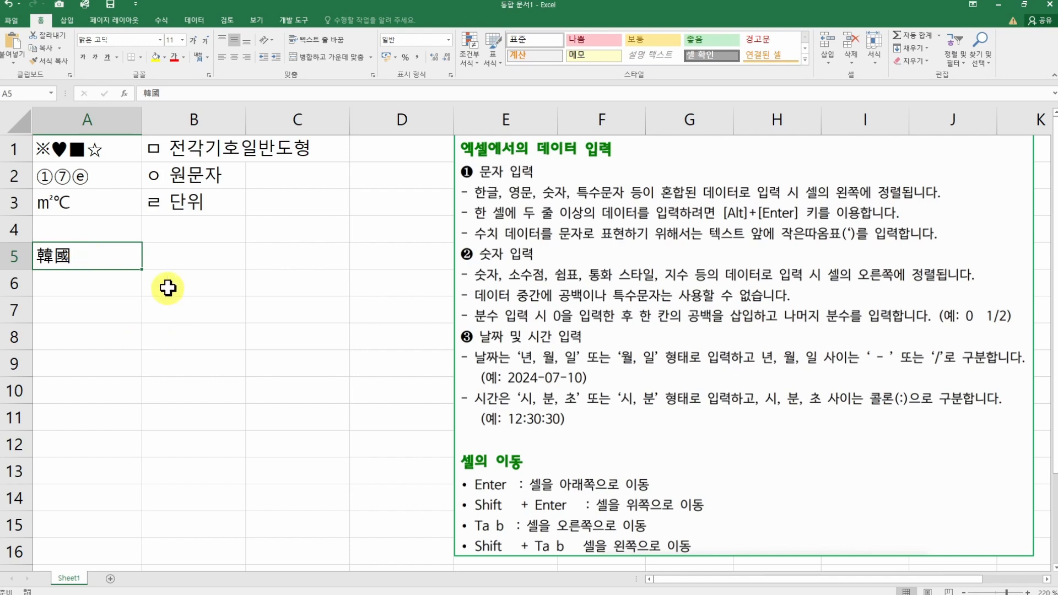
pyautogui.click(287, 271)
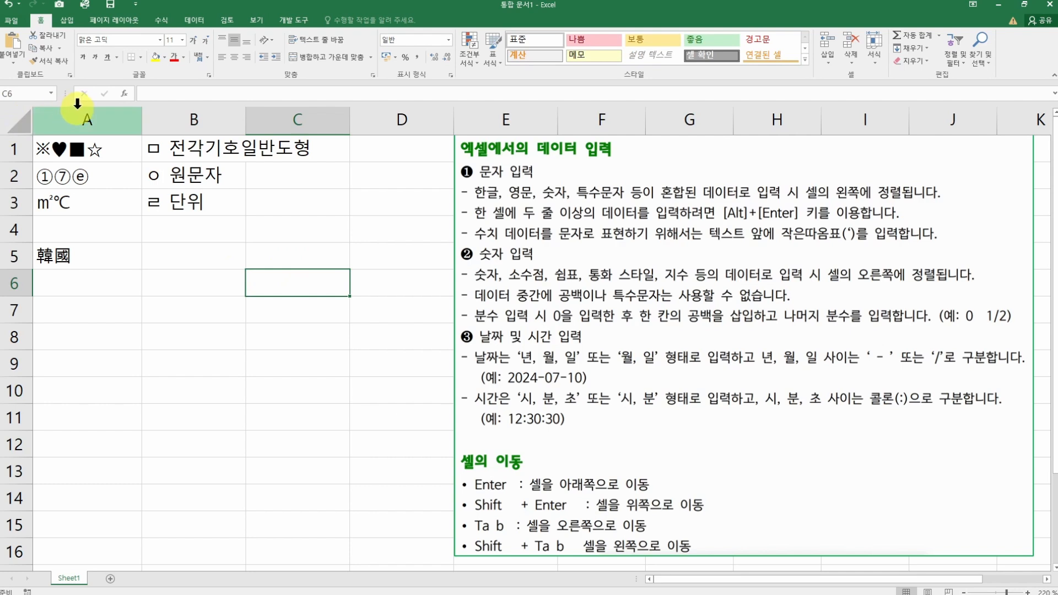
# Step: Select the whole sheet and apply Clear All, leaving it empty with A1 selected
pyautogui.click(16, 119)
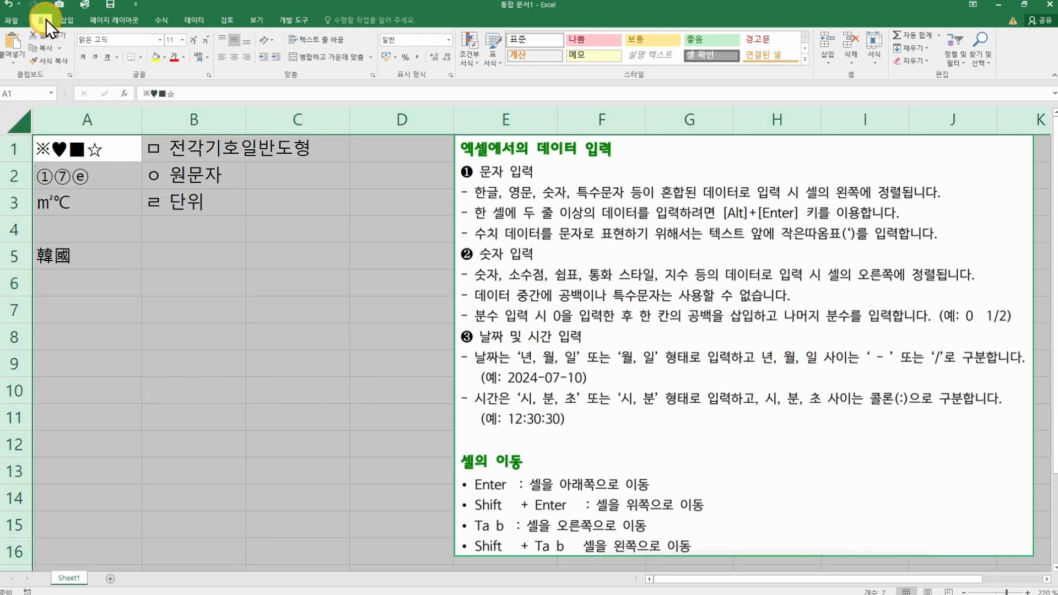
pyautogui.click(910, 60)
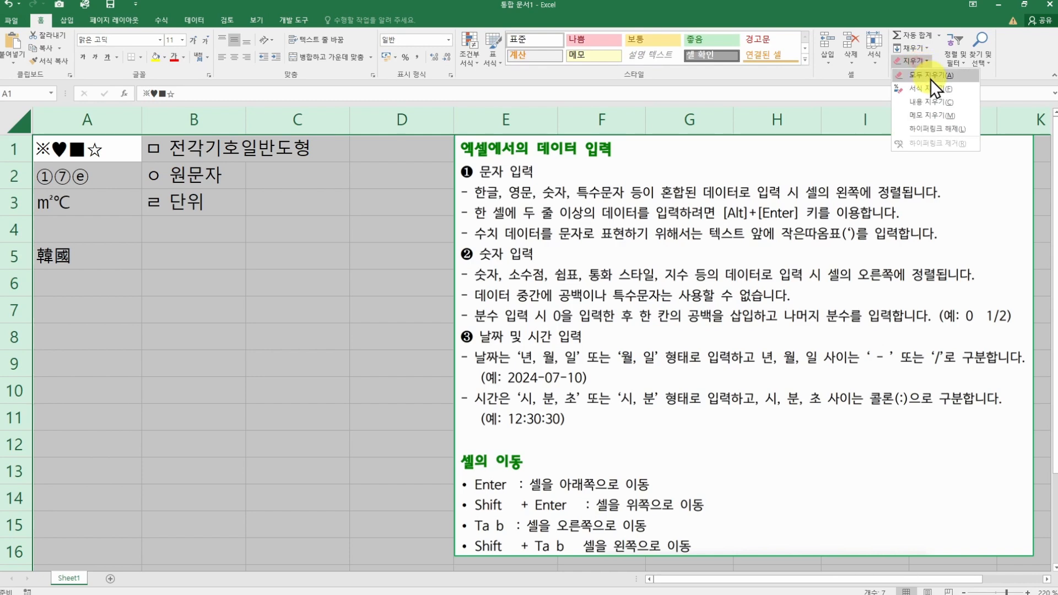
pyautogui.click(930, 77)
pyautogui.click(98, 161)
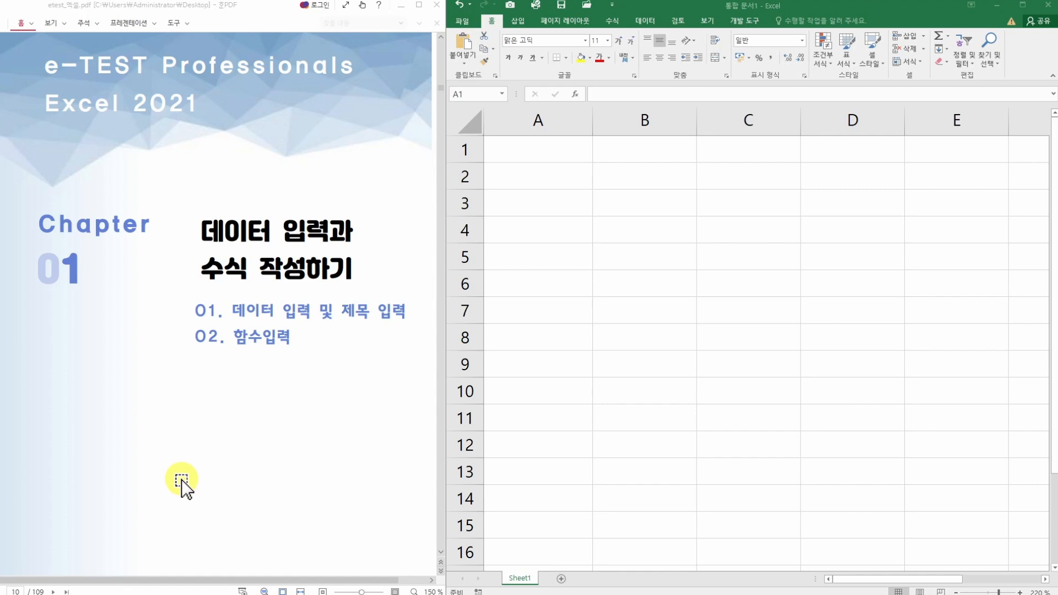
pyautogui.moveTo(201, 313); pyautogui.dragTo(390, 314)
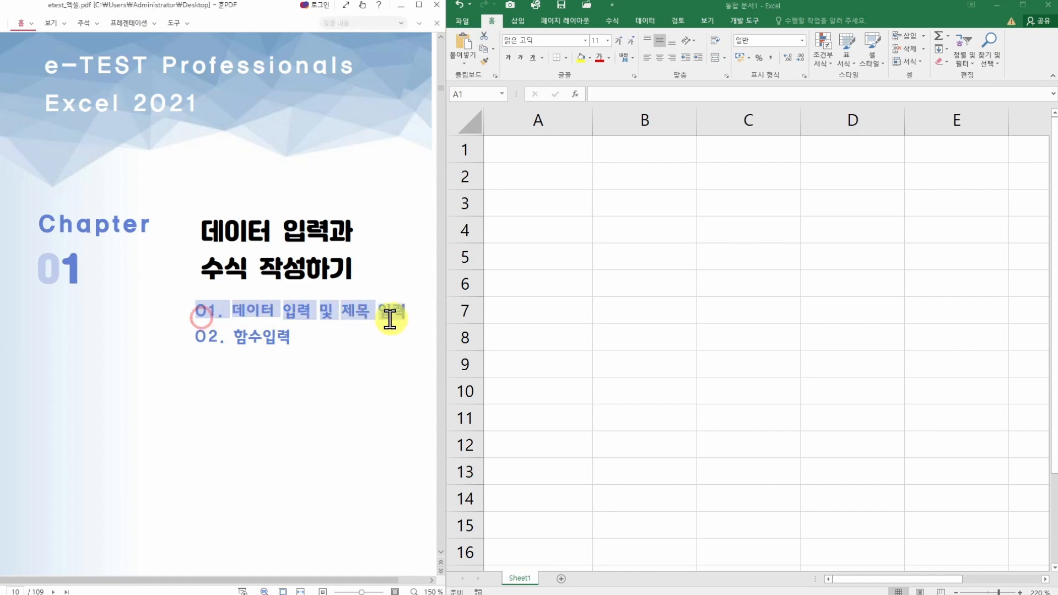
pyautogui.click(358, 337)
pyautogui.scroll(-15, 357, 341)
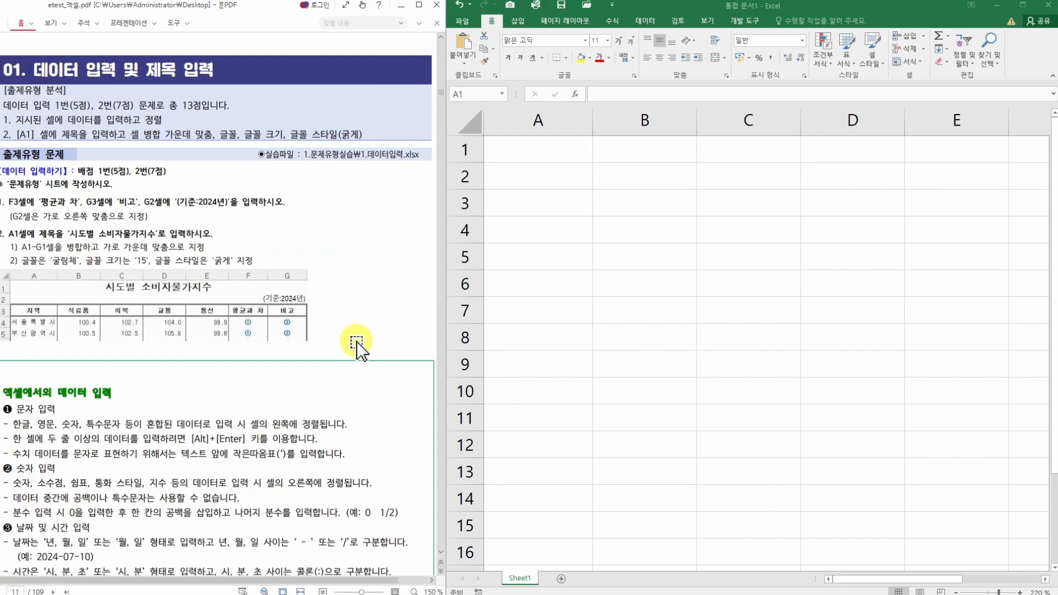
pyautogui.moveTo(52, 70); pyautogui.dragTo(206, 70)
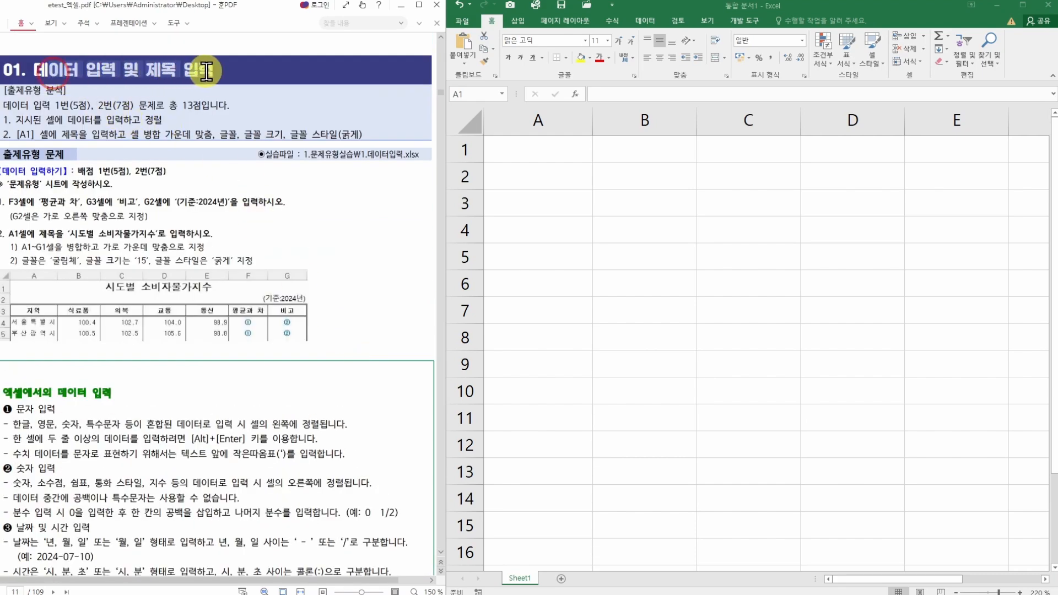
pyautogui.click(126, 109)
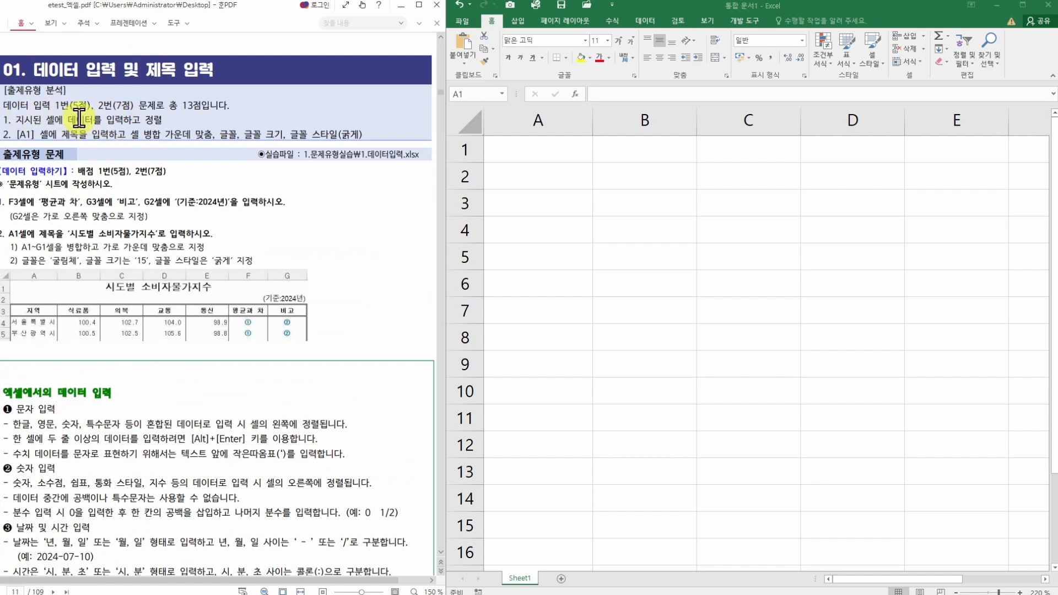
pyautogui.moveTo(169, 105); pyautogui.dragTo(219, 105)
pyautogui.click(240, 200)
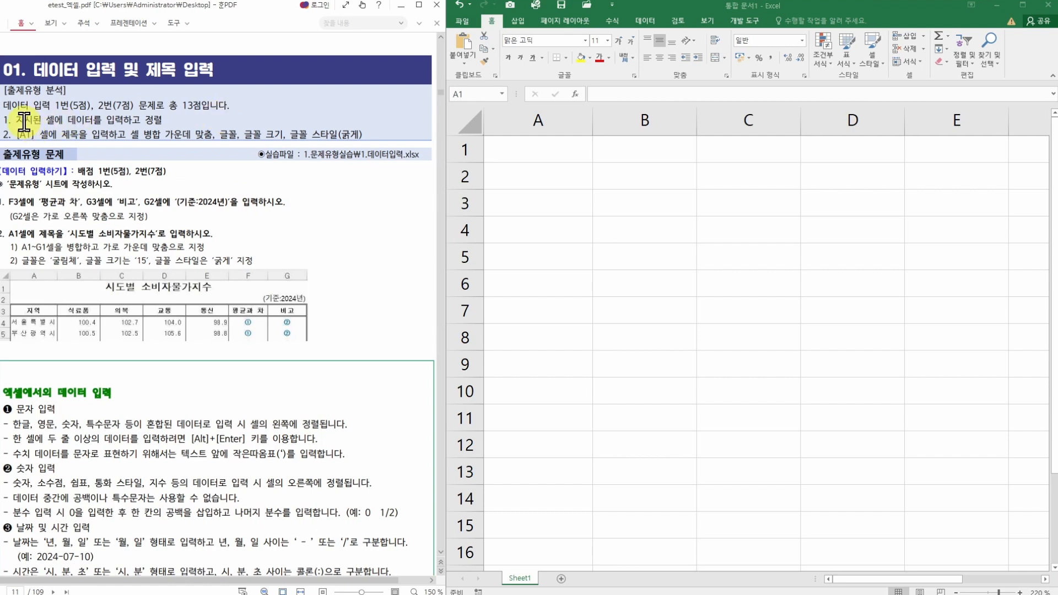
pyautogui.moveTo(18, 120); pyautogui.dragTo(163, 120)
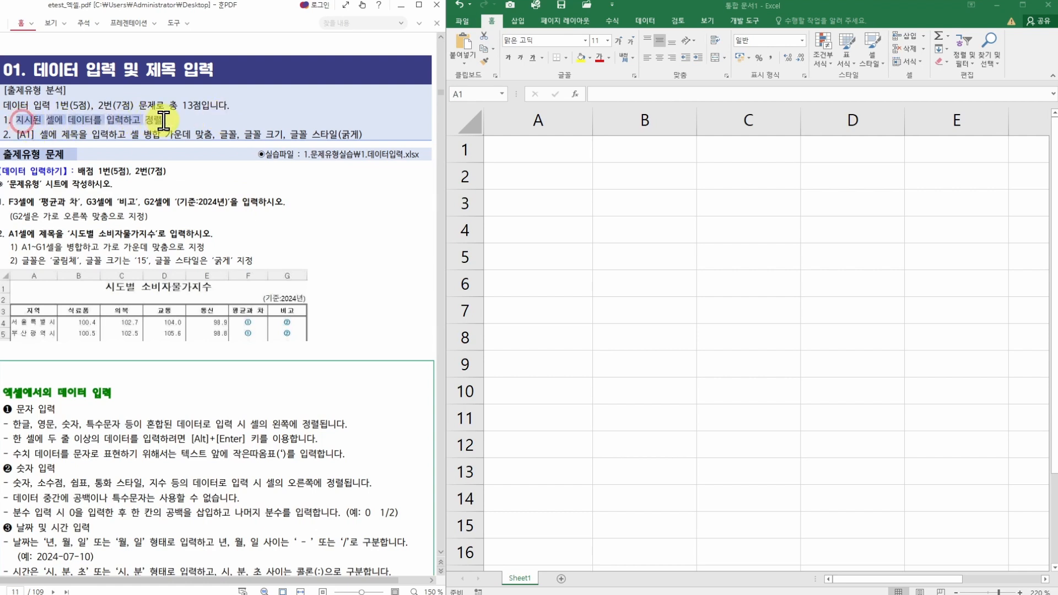
pyautogui.click(172, 121)
pyautogui.moveTo(18, 134); pyautogui.dragTo(91, 134)
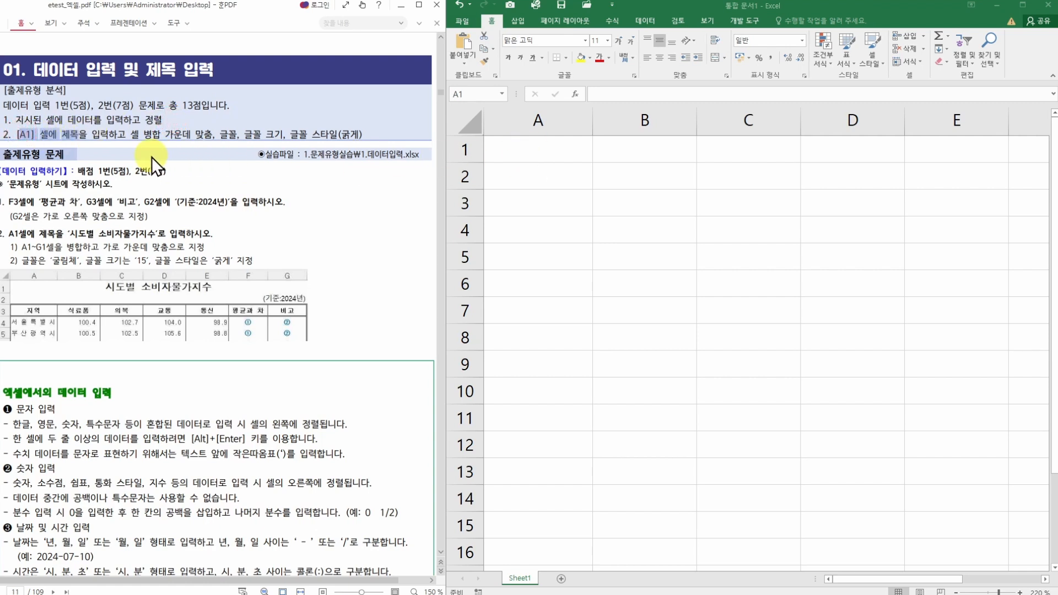
pyautogui.click(139, 136)
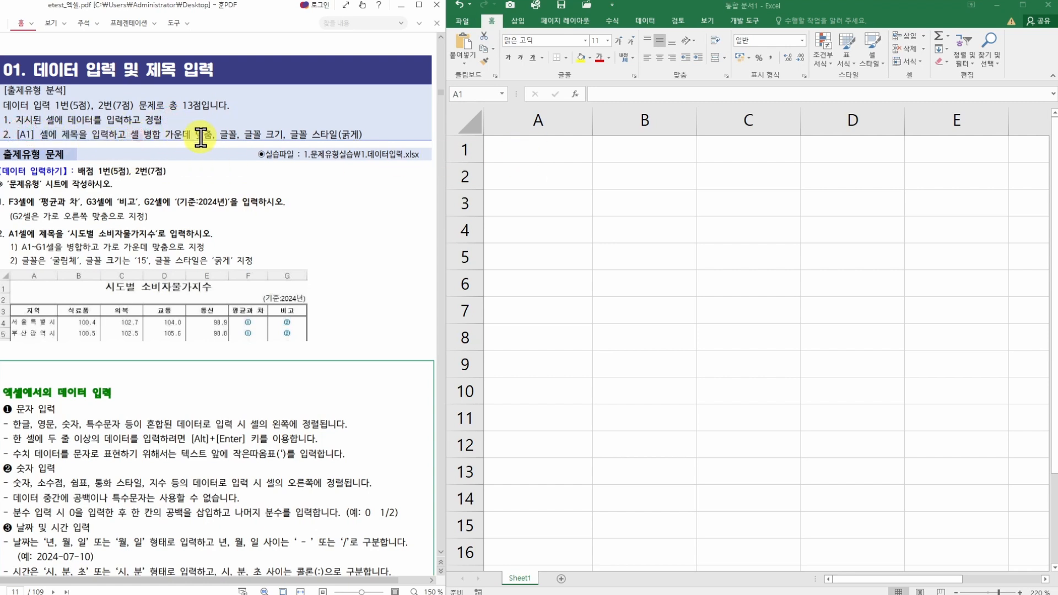
pyautogui.moveTo(222, 135); pyautogui.dragTo(238, 134)
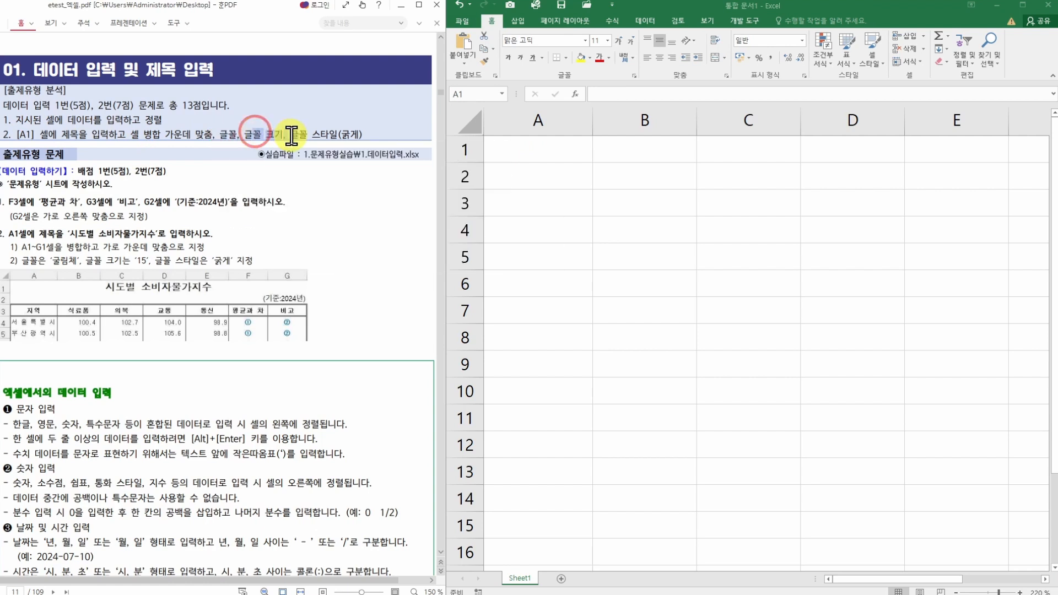
pyautogui.moveTo(315, 135); pyautogui.dragTo(378, 136)
pyautogui.click(174, 173)
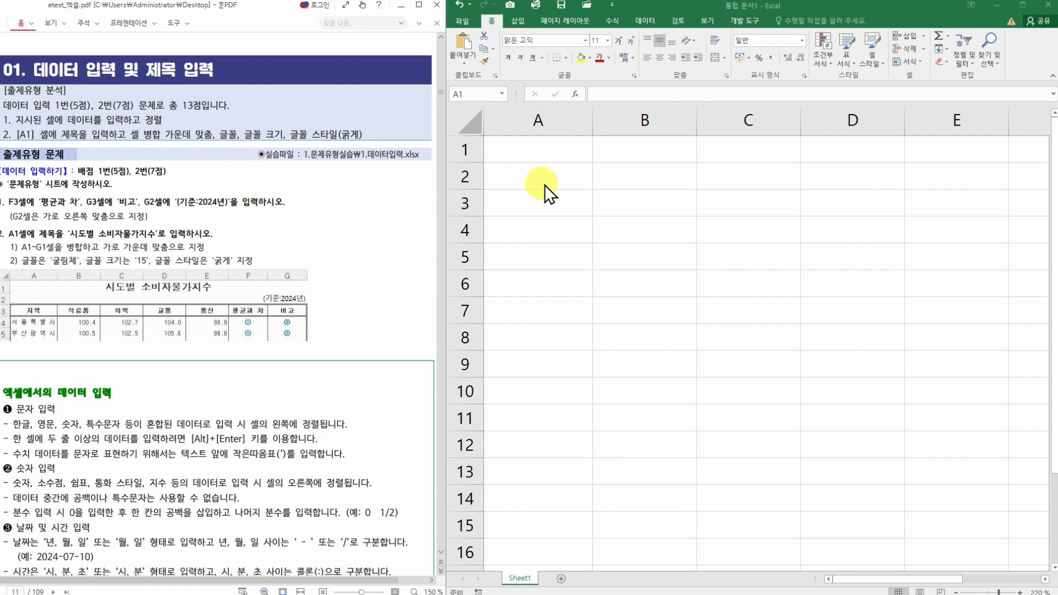
# Step: Open 1.데이터입력.xlsx from Desktop > 엑셀실습파일 > 1.문제유형실습
pyautogui.click(585, 6)
pyautogui.click(584, 214)
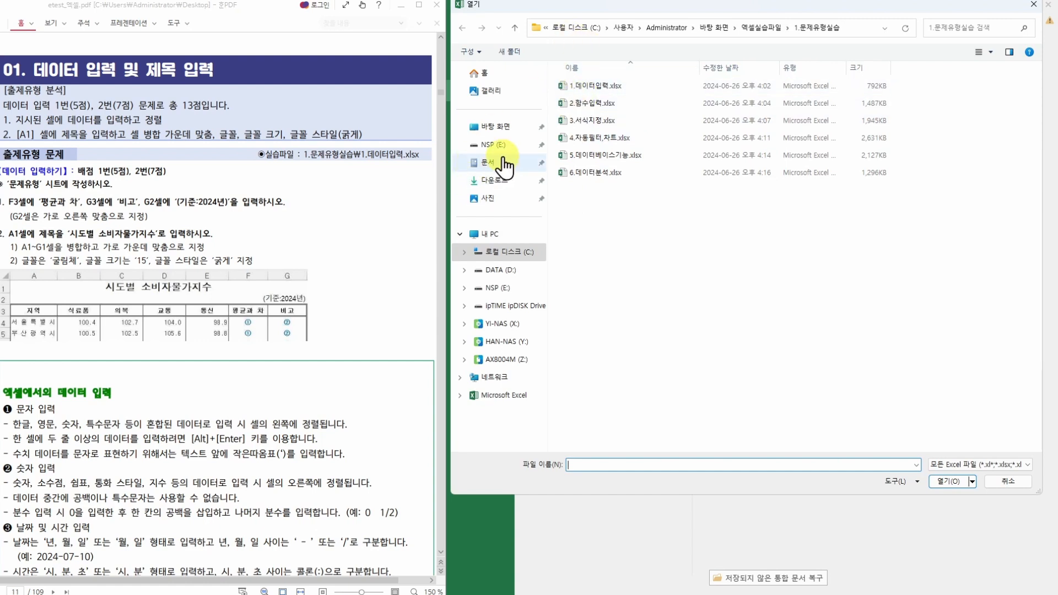
pyautogui.click(507, 126)
pyautogui.doubleClick(642, 114)
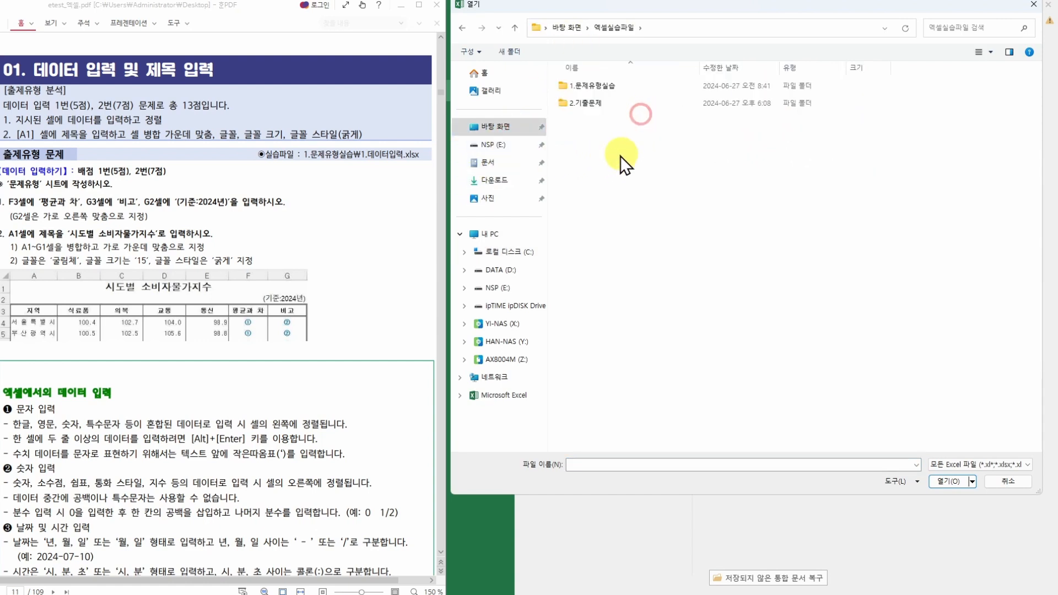
pyautogui.doubleClick(606, 87)
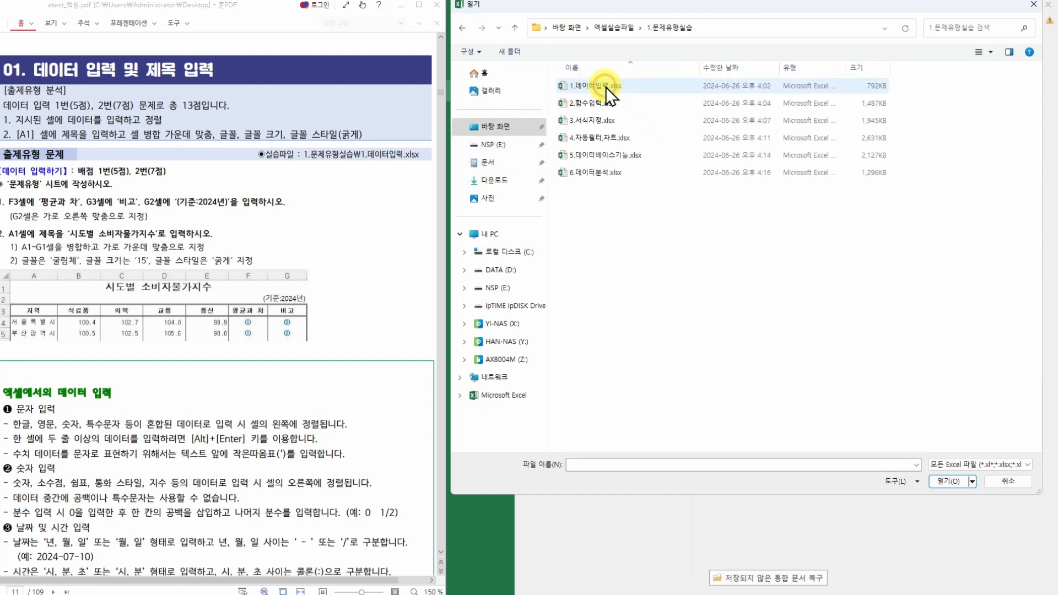
pyautogui.click(595, 86)
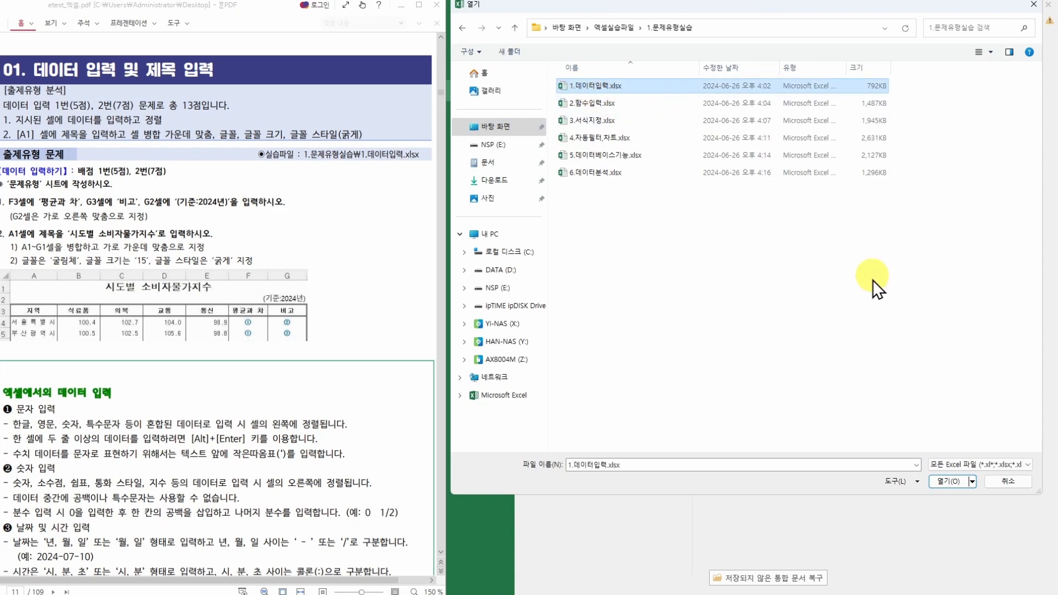
pyautogui.click(952, 482)
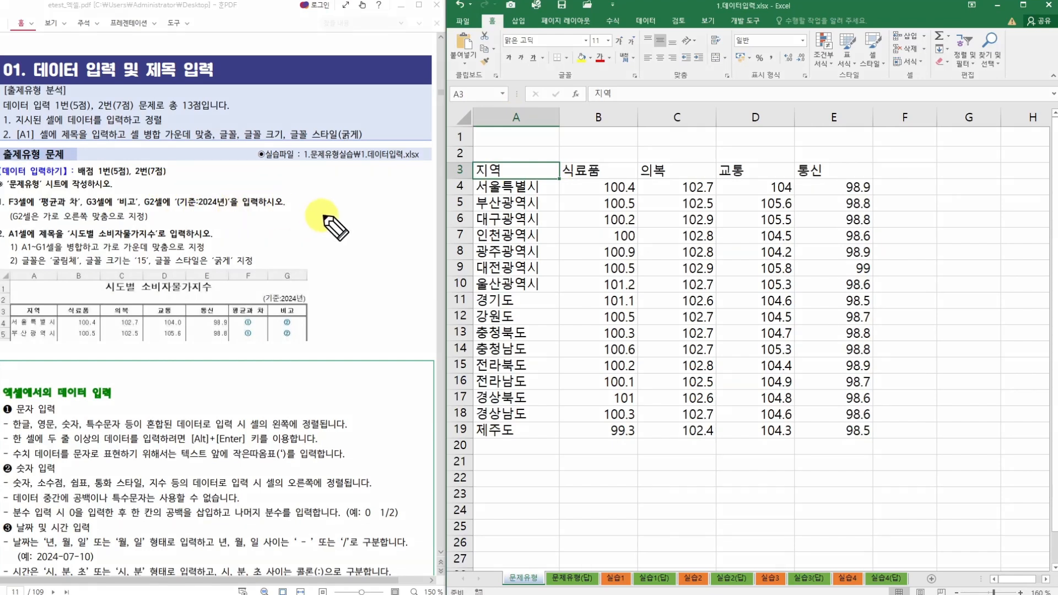
# Step: Underline 1번, 평균과 차, 비고 and (기준:2024년) in red, adding an arrow to the G2 note
pyautogui.moveTo(100, 178)
pyautogui.mouseDown()
pyautogui.moveTo(149, 177)
pyautogui.moveTo(124, 159)
pyautogui.moveTo(162, 158)
pyautogui.mouseUp()
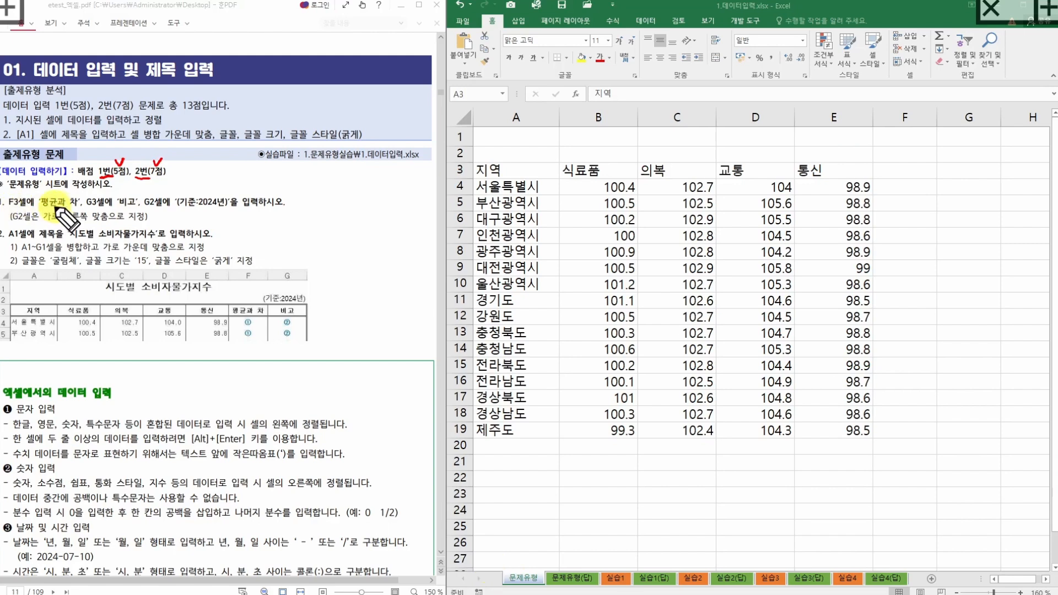
pyautogui.moveTo(53, 208); pyautogui.dragTo(137, 209)
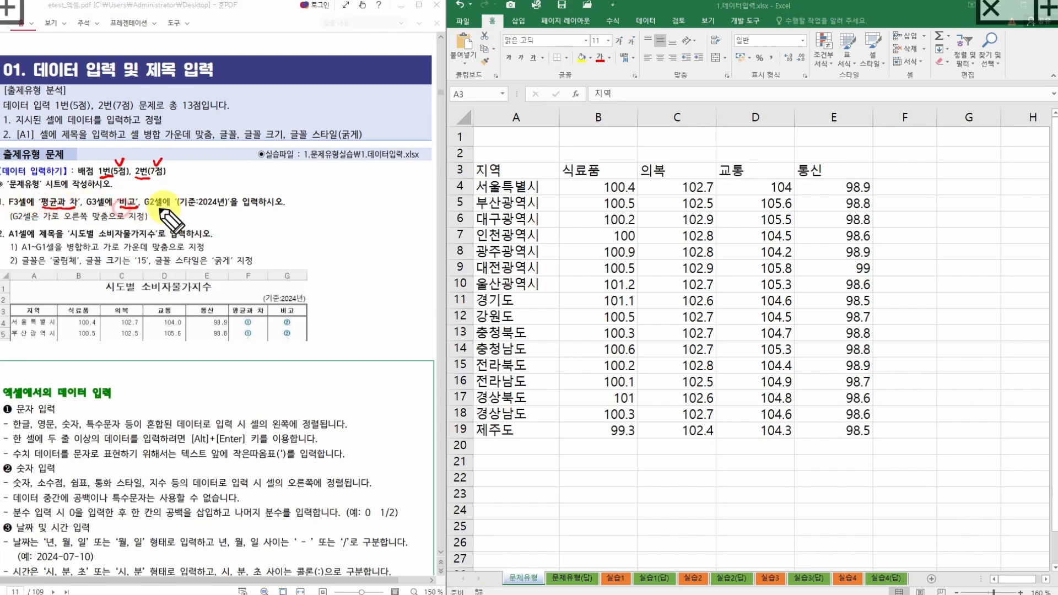
pyautogui.moveTo(179, 209); pyautogui.dragTo(226, 209)
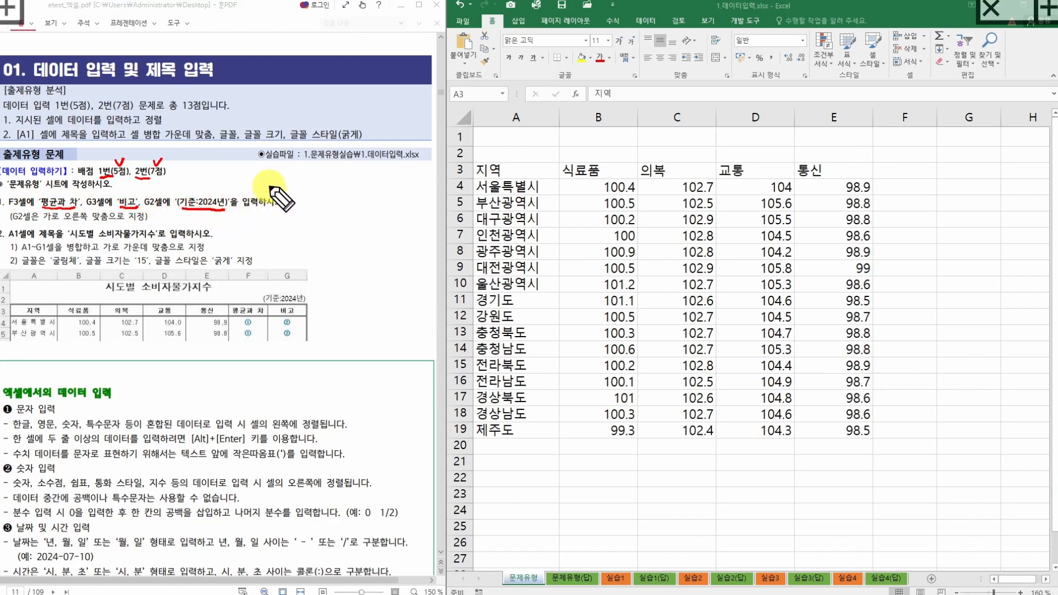
pyautogui.moveTo(156, 219); pyautogui.dragTo(201, 214)
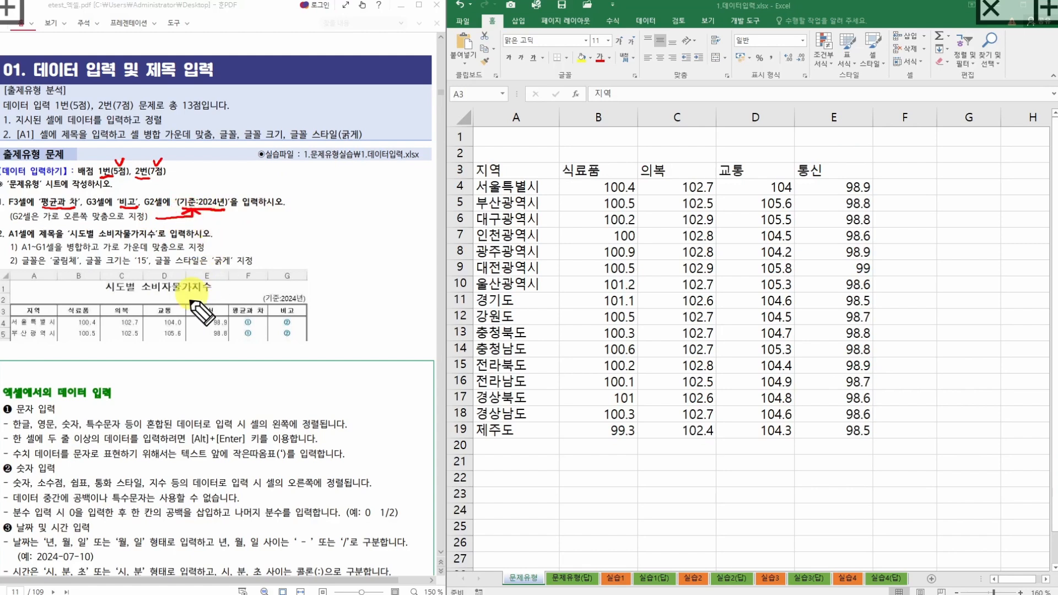
pyautogui.press('Escape')
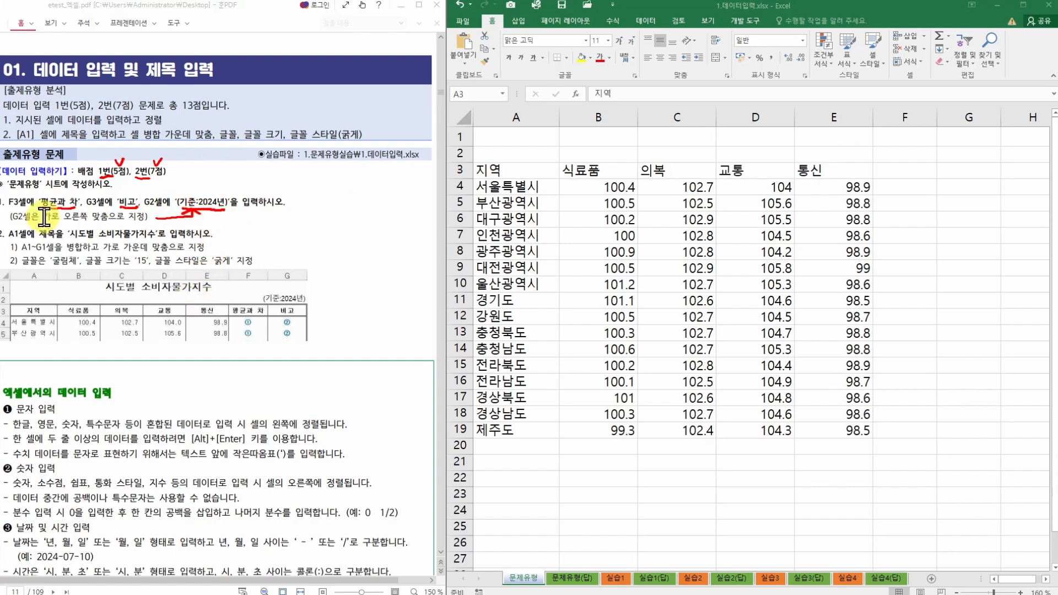
# Step: Enter the headers 평균과 차 in F3 and 비고 in G3
pyautogui.click(906, 176)
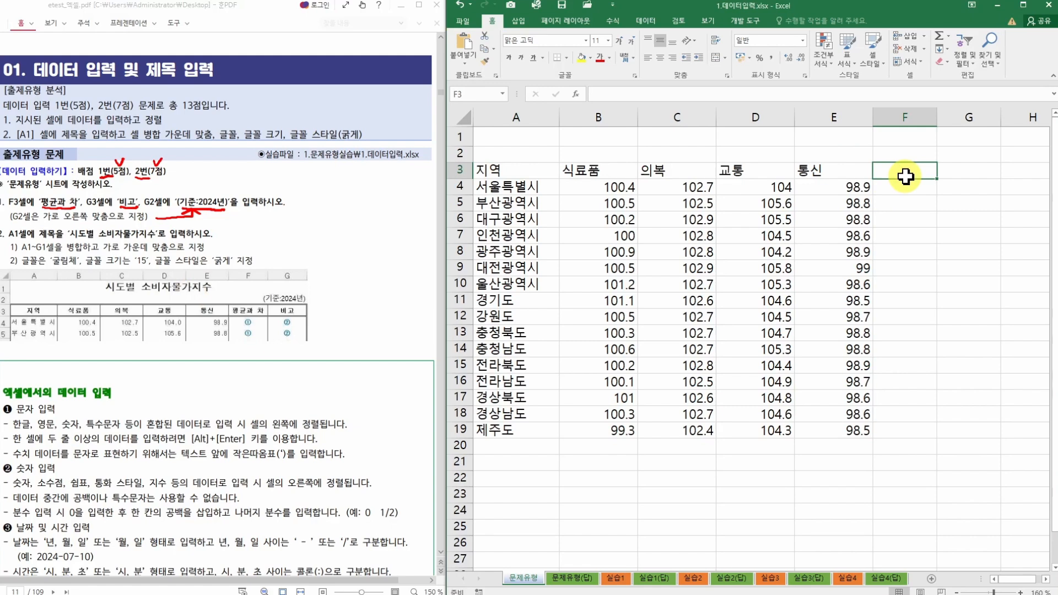
pyautogui.write('V')
pyautogui.press('BackSpace')
pyautogui.press('Hangul')
pyautogui.write('평균ㄱㅘ 차')
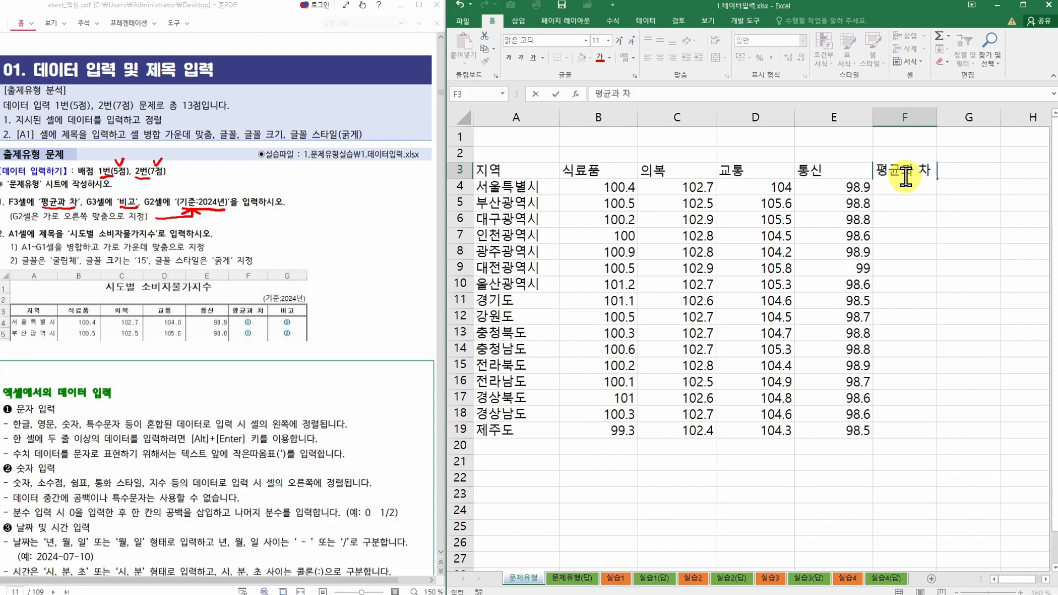
pyautogui.press('Return')
pyautogui.click(905, 175)
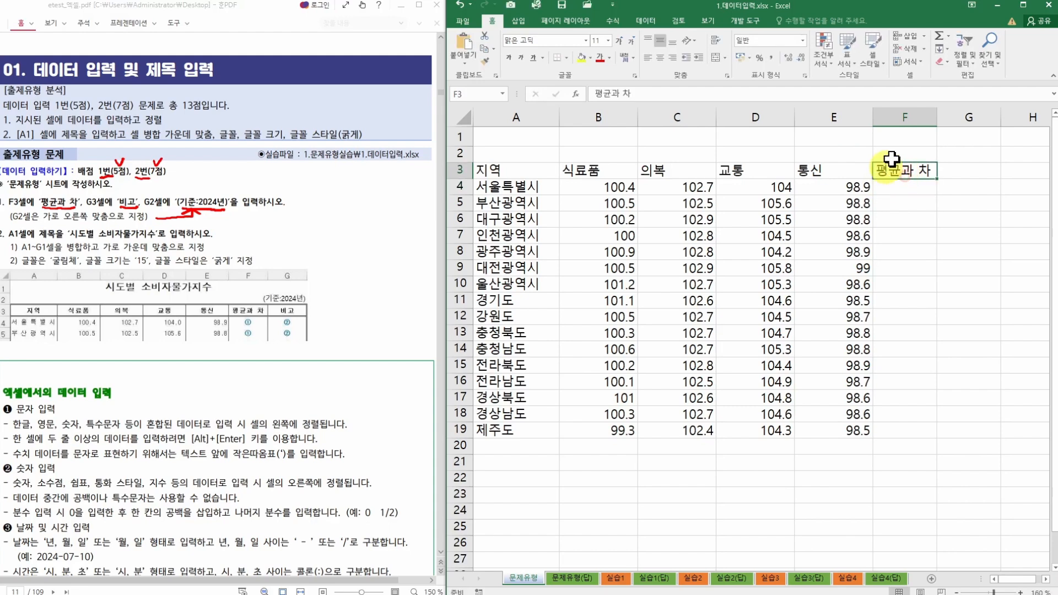
pyautogui.click(963, 171)
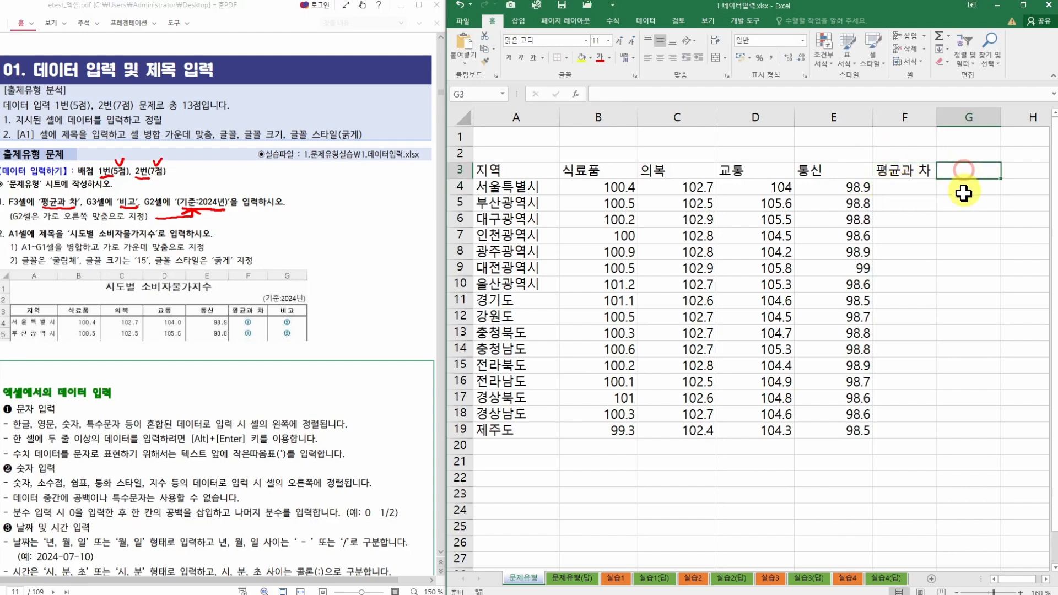
pyautogui.write('비고')
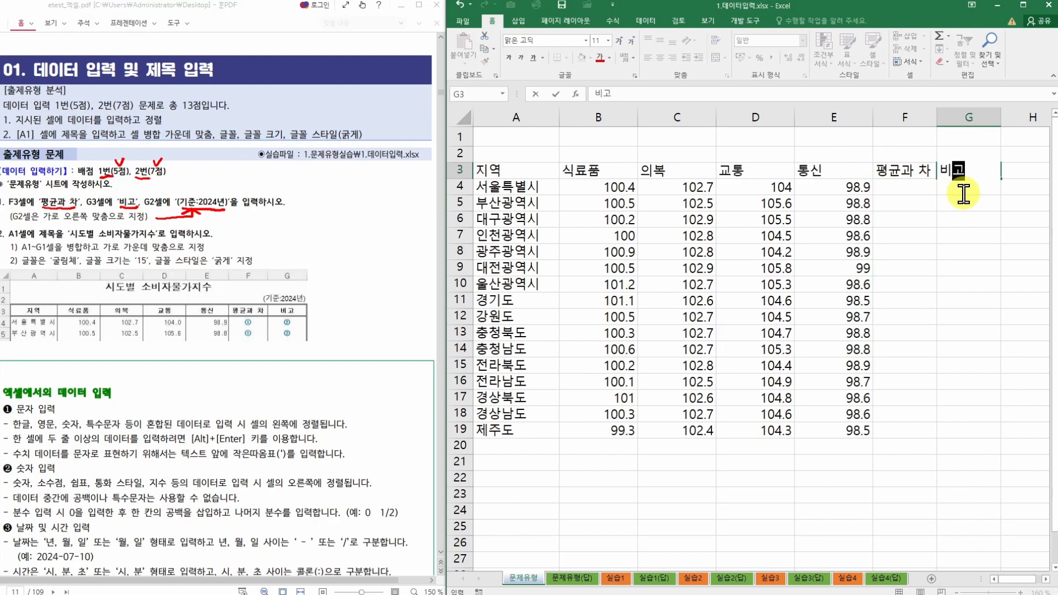
pyautogui.press('Return')
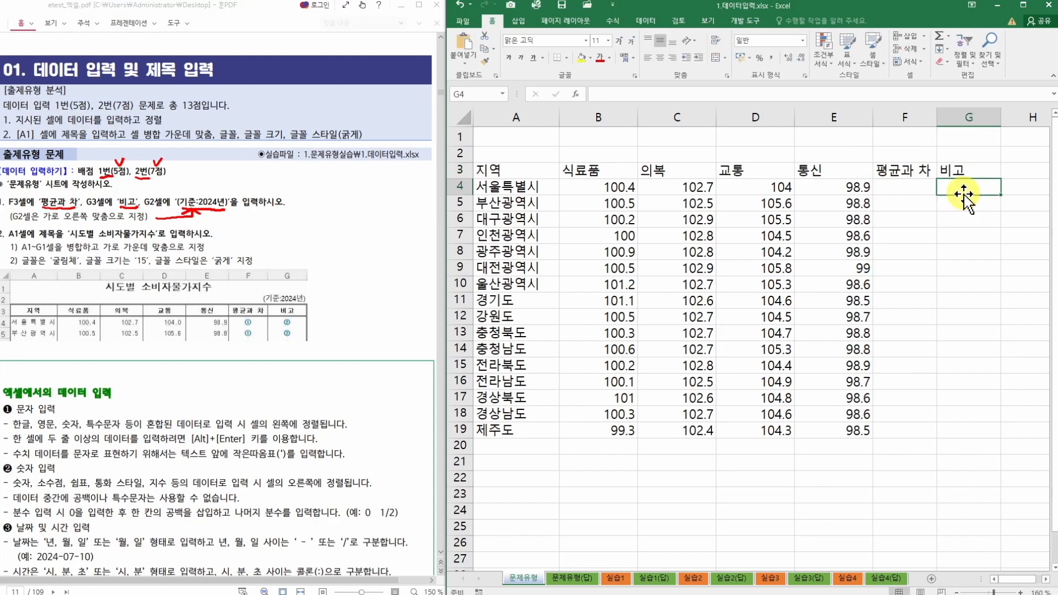
pyautogui.click(970, 170)
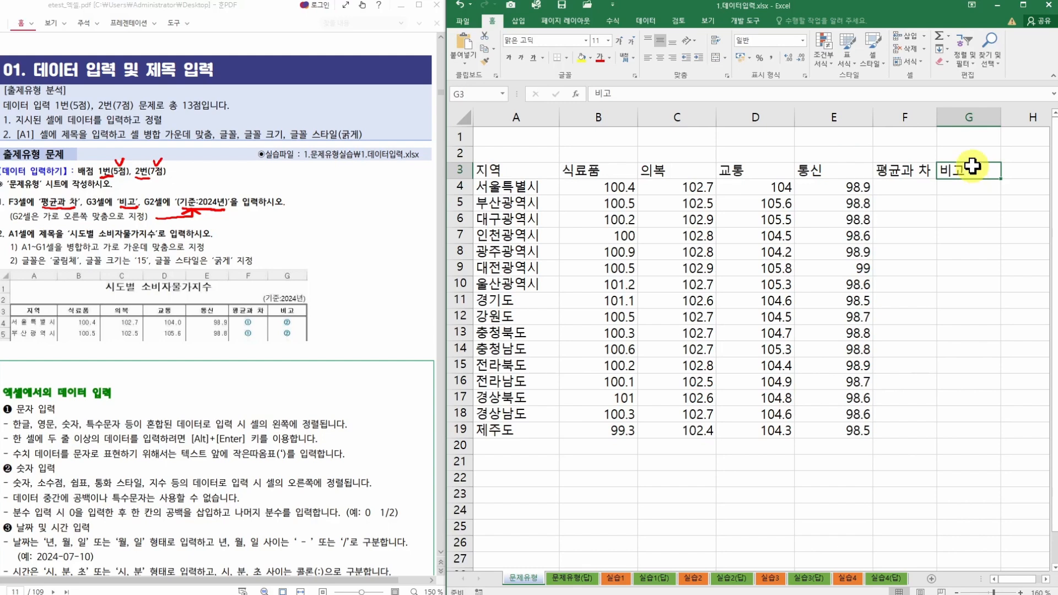
# Step: Enter the note (기준:2024년) in cell G2
pyautogui.click(972, 153)
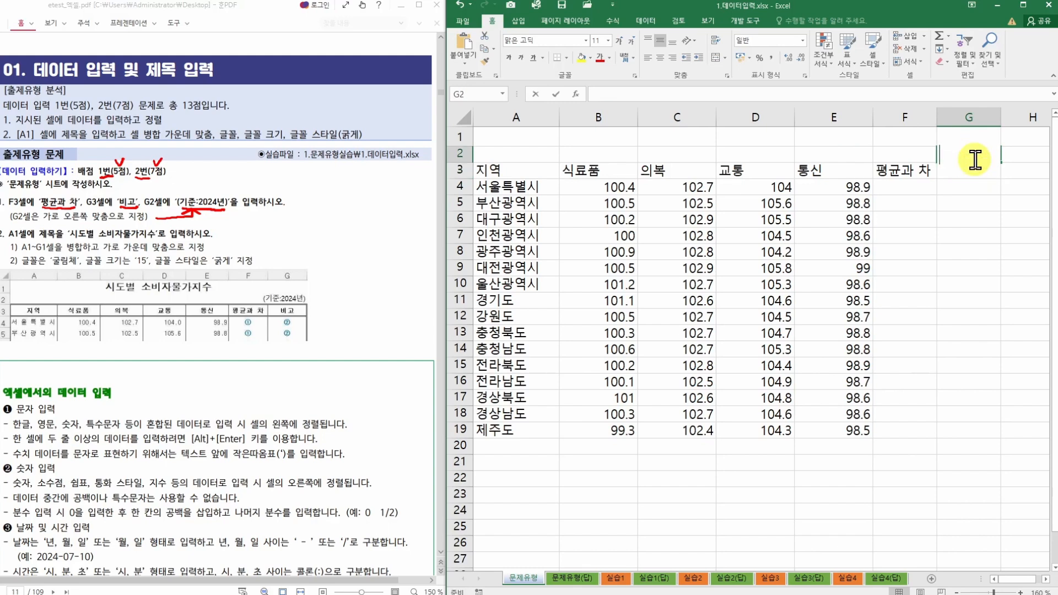
pyautogui.write('(기준')
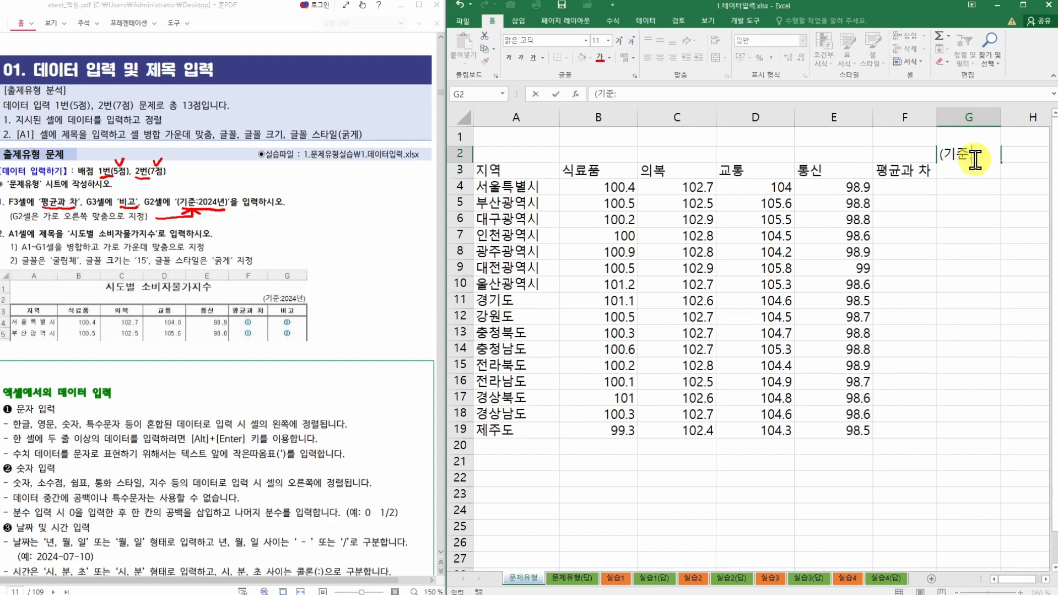
pyautogui.write(':2024년)')
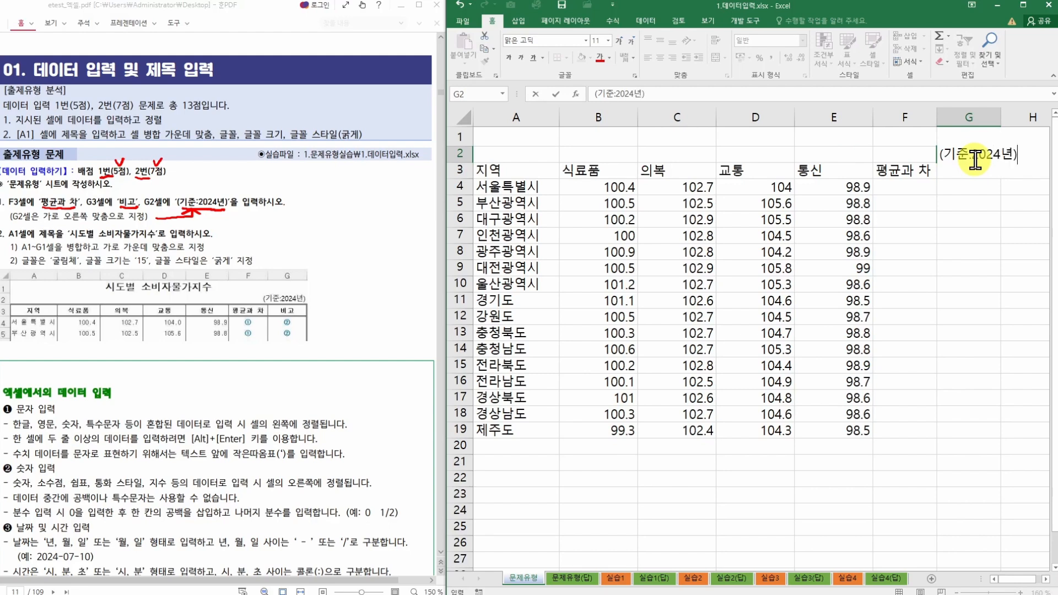
pyautogui.press('Return')
pyautogui.write('비고')
pyautogui.click(976, 158)
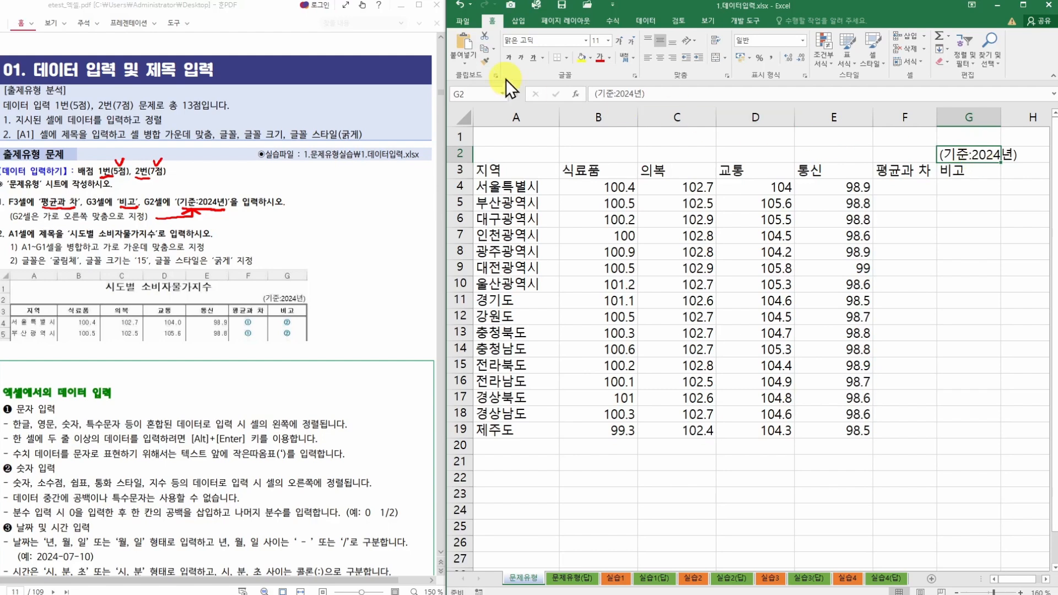
# Step: Right-align the (기준:2024년) note in G2
pyautogui.click(660, 60)
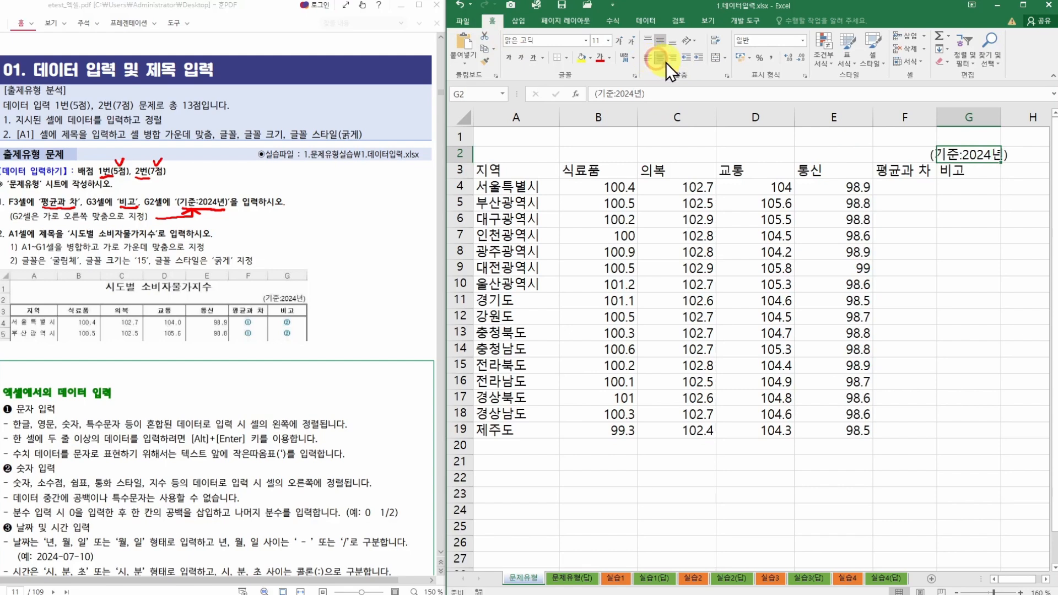
pyautogui.click(674, 59)
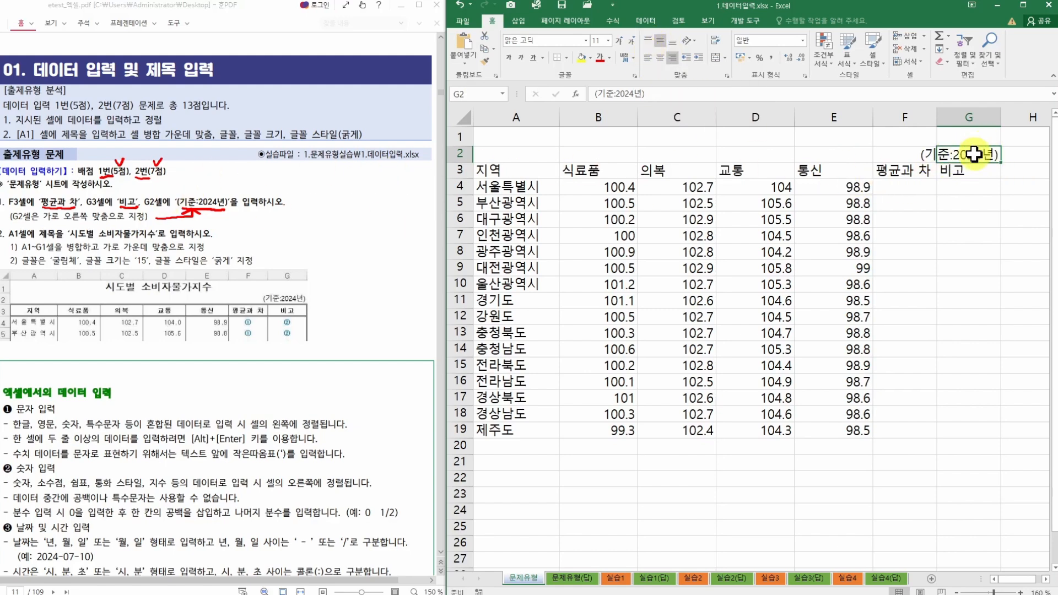
pyautogui.click(20, 237)
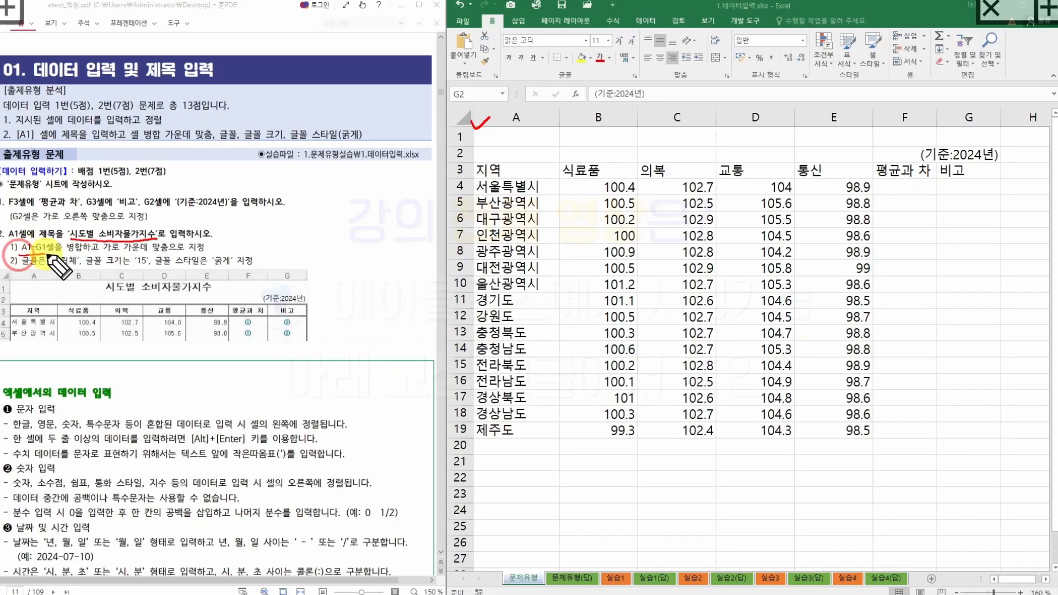
# Step: Draw pen marks on the PDF exercise instructions, then leave pen mode
pyautogui.moveTo(473, 130); pyautogui.dragTo(473, 145)
pyautogui.moveTo(994, 127); pyautogui.dragTo(996, 141)
pyautogui.moveTo(722, 45); pyautogui.dragTo(715, 78)
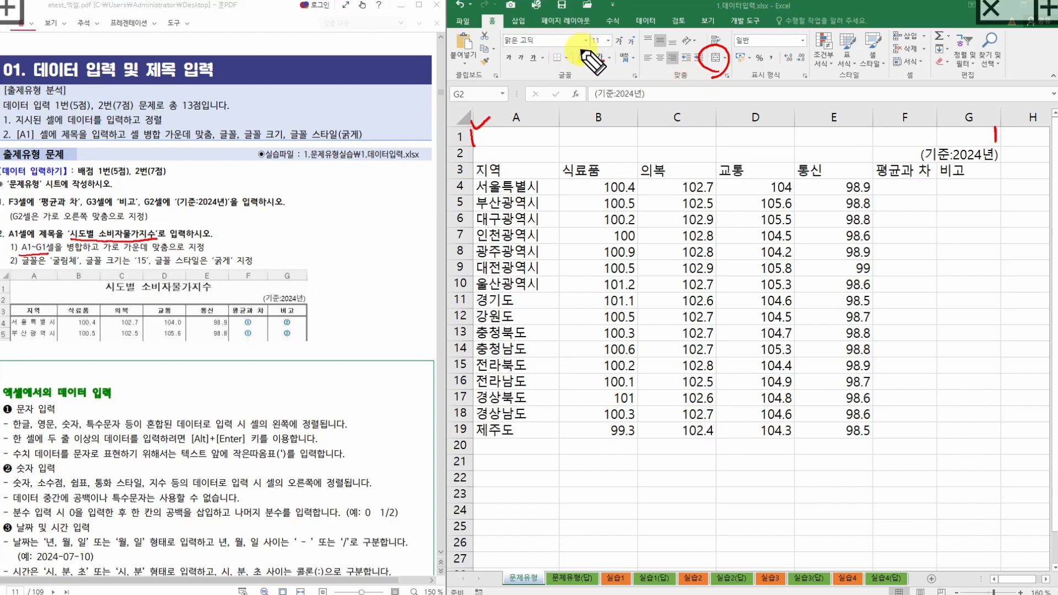
pyautogui.moveTo(534, 50); pyautogui.dragTo(537, 33)
pyautogui.moveTo(603, 33); pyautogui.dragTo(601, 51)
pyautogui.moveTo(506, 68); pyautogui.dragTo(509, 71)
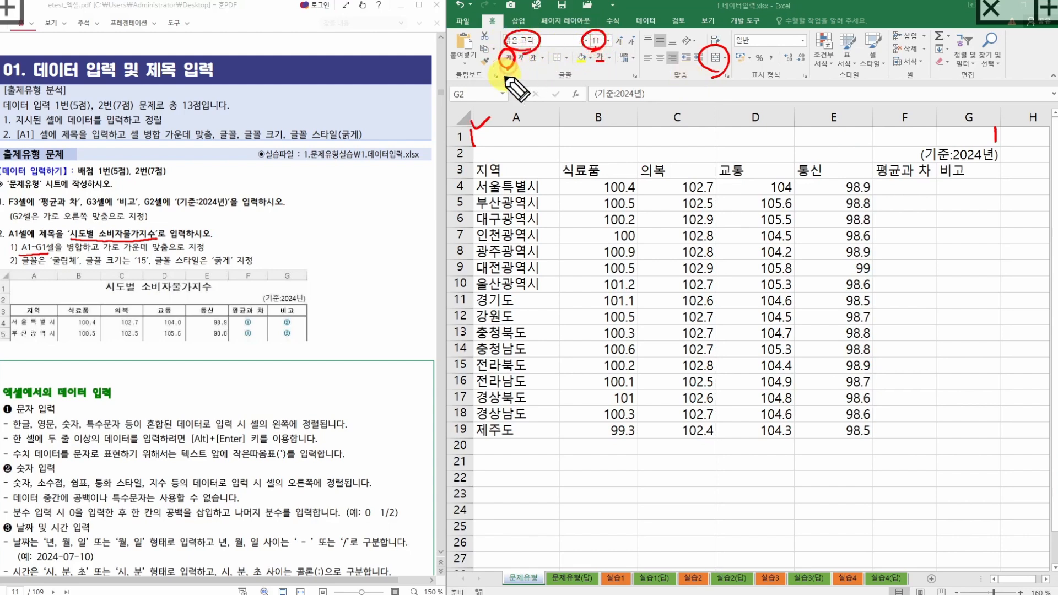
pyautogui.press('Escape')
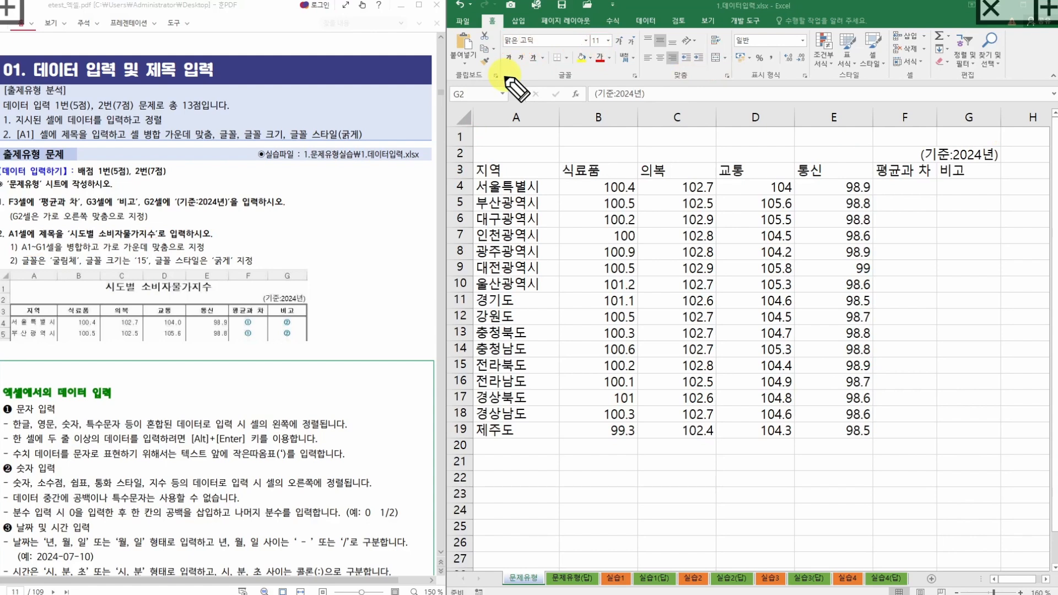
# Step: Type the title 시도별 소비자물가지수 in A1, trying Merge & Center on A1:G1 then undoing it
pyautogui.click(520, 137)
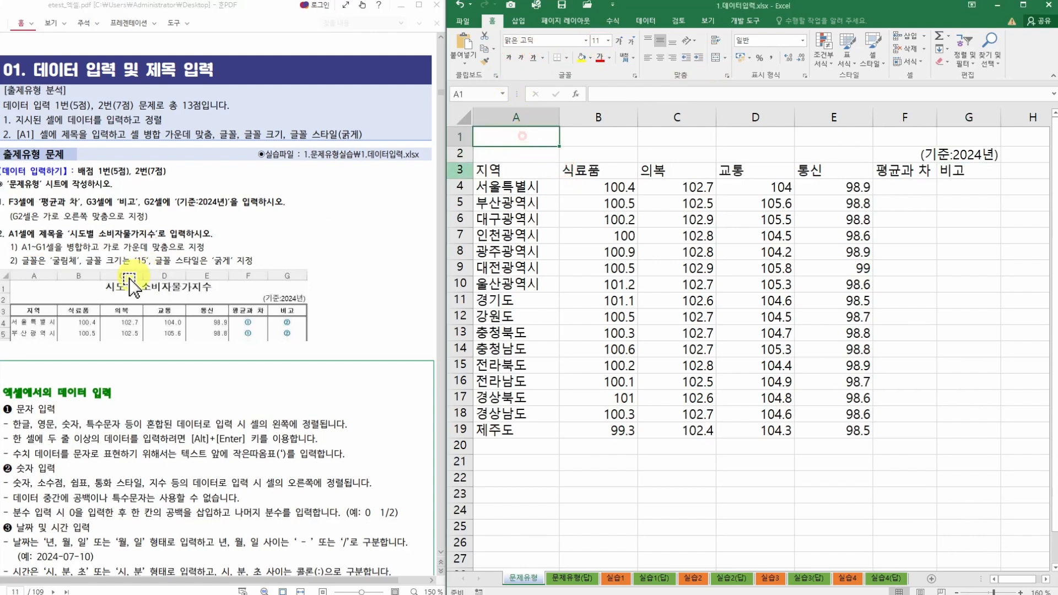
pyautogui.write('시도별 ')
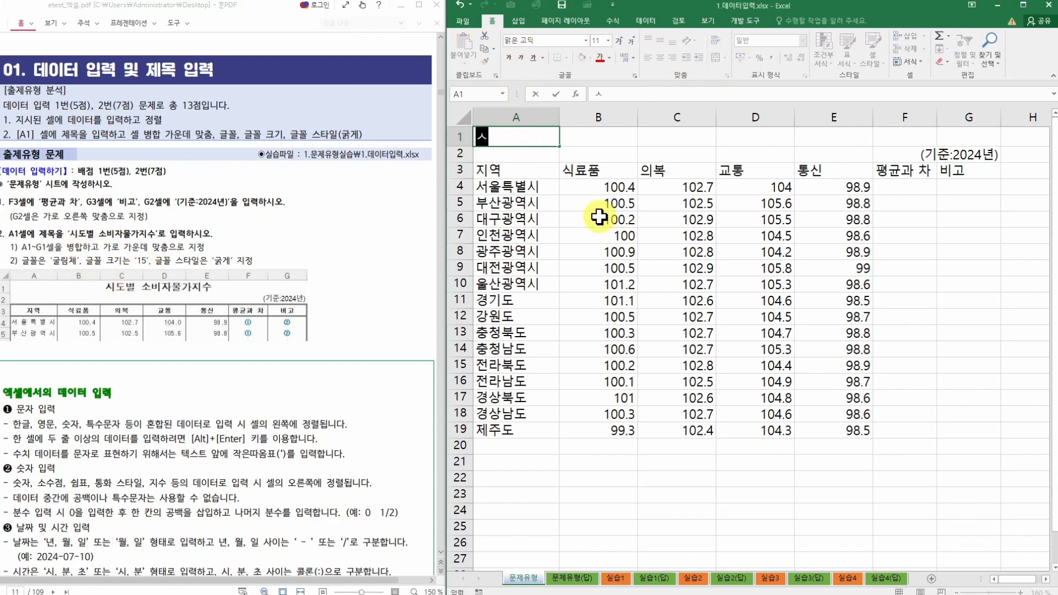
pyautogui.write('소')
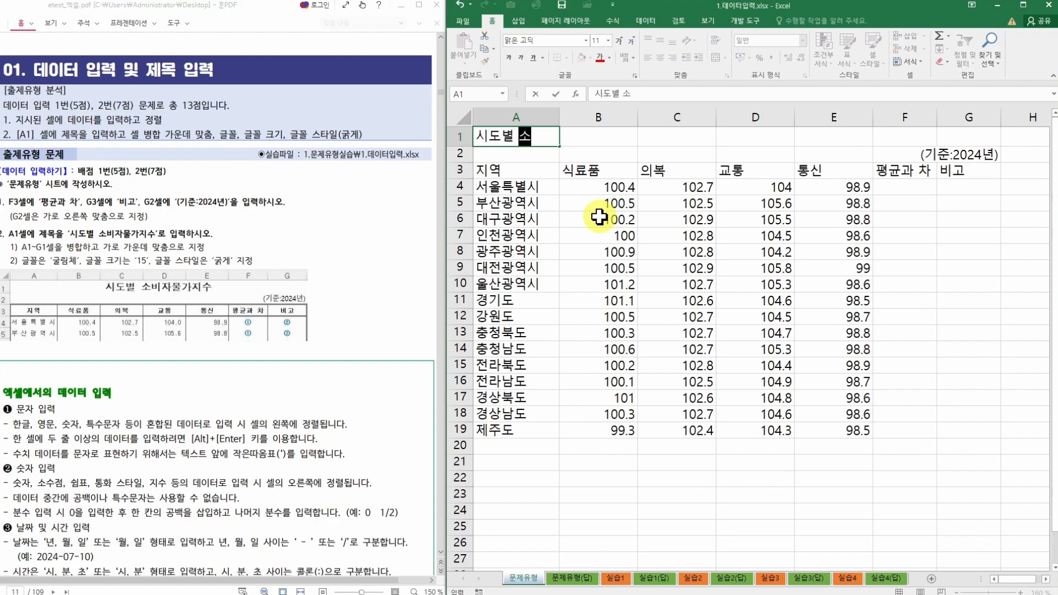
pyautogui.write('비자물가지수')
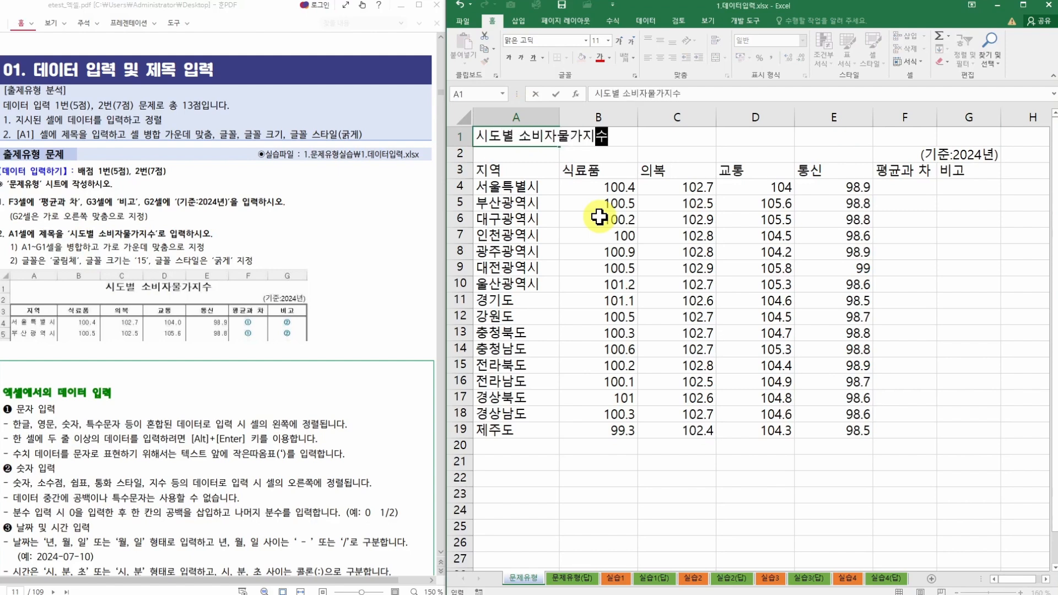
pyautogui.press('Return')
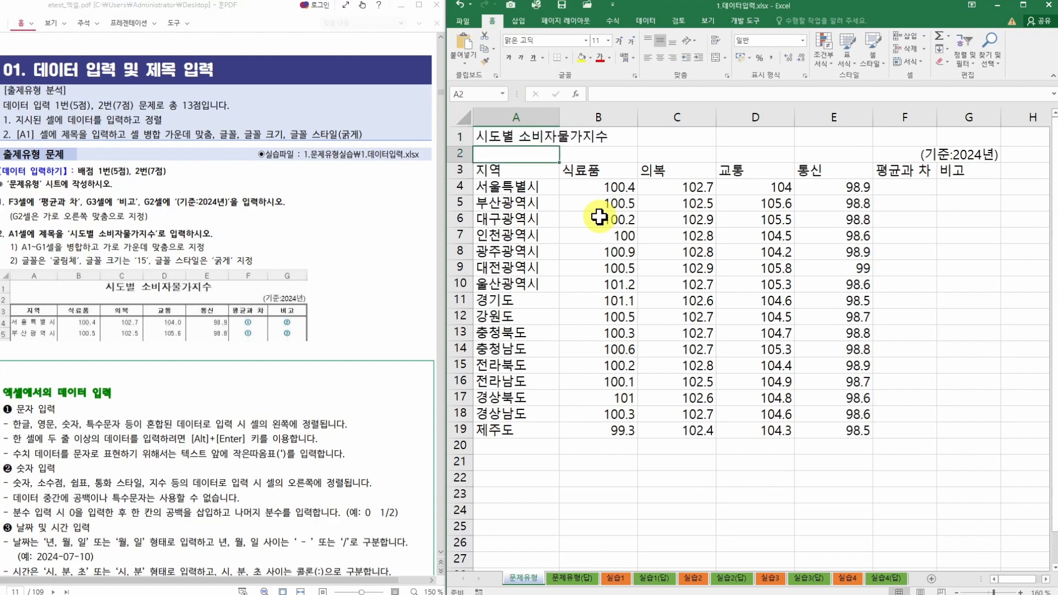
pyautogui.moveTo(520, 146); pyautogui.dragTo(959, 135)
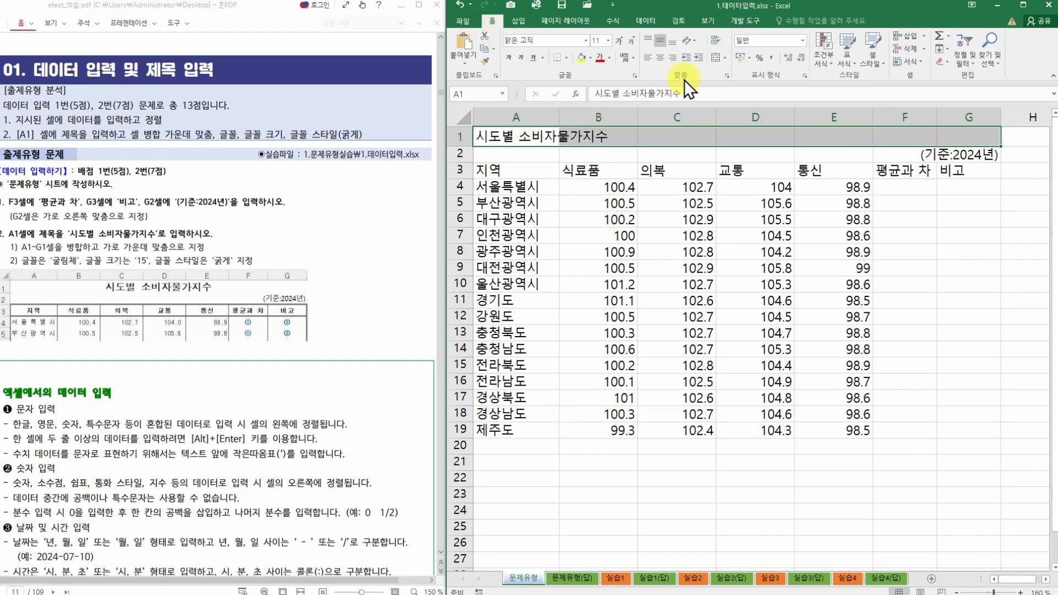
pyautogui.click(716, 58)
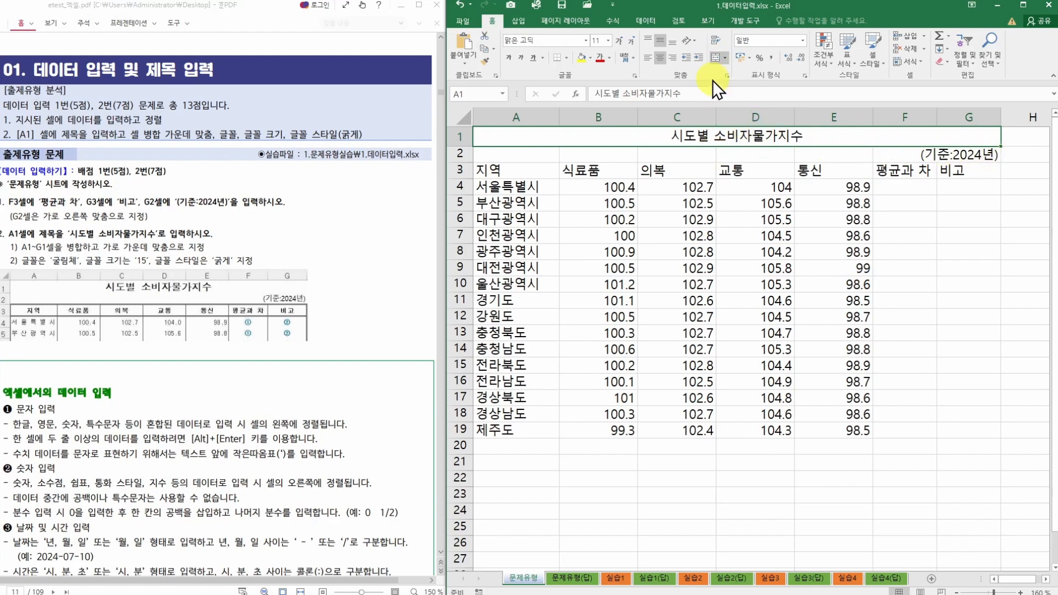
pyautogui.click(715, 59)
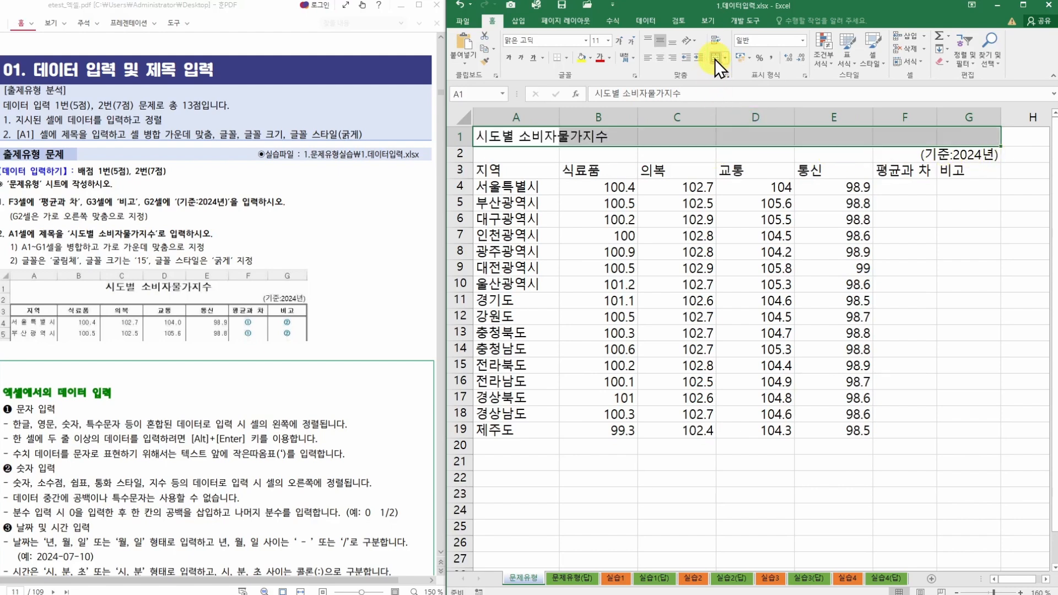
pyautogui.click(716, 58)
pyautogui.click(716, 58)
# Step: Merge A1:G1 through Format Cells and center the 시도별 소비자물가지수 title across it
pyautogui.click(728, 75)
pyautogui.moveTo(584, 252); pyautogui.dragTo(721, 142)
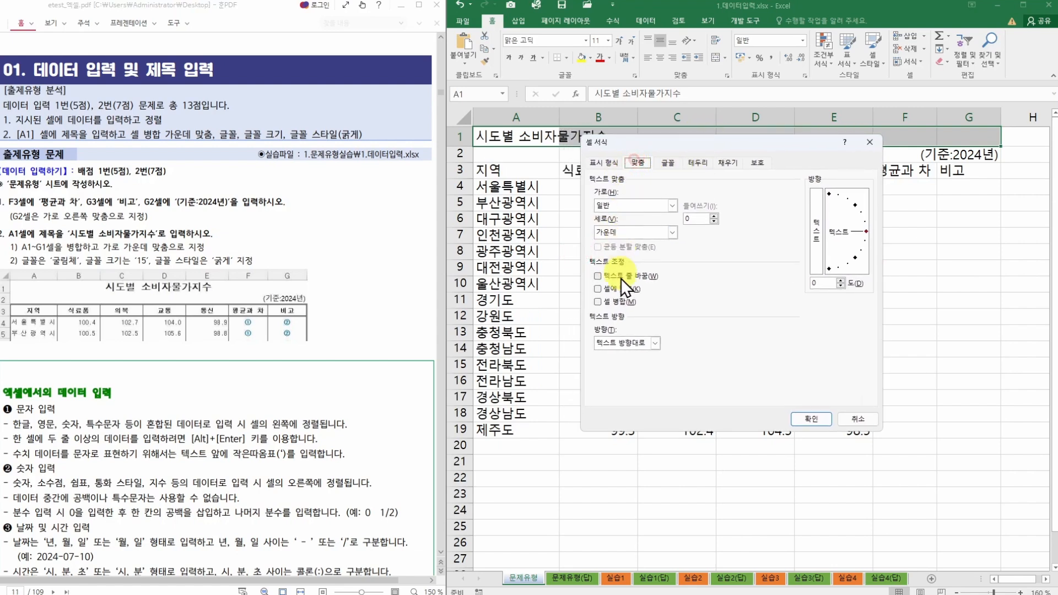
pyautogui.click(597, 302)
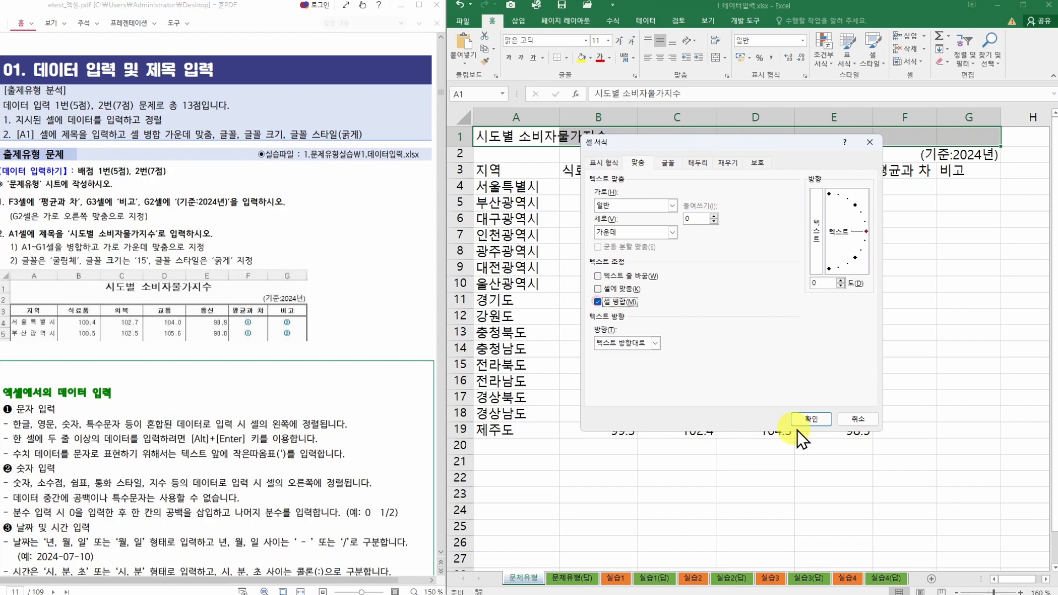
pyautogui.click(811, 419)
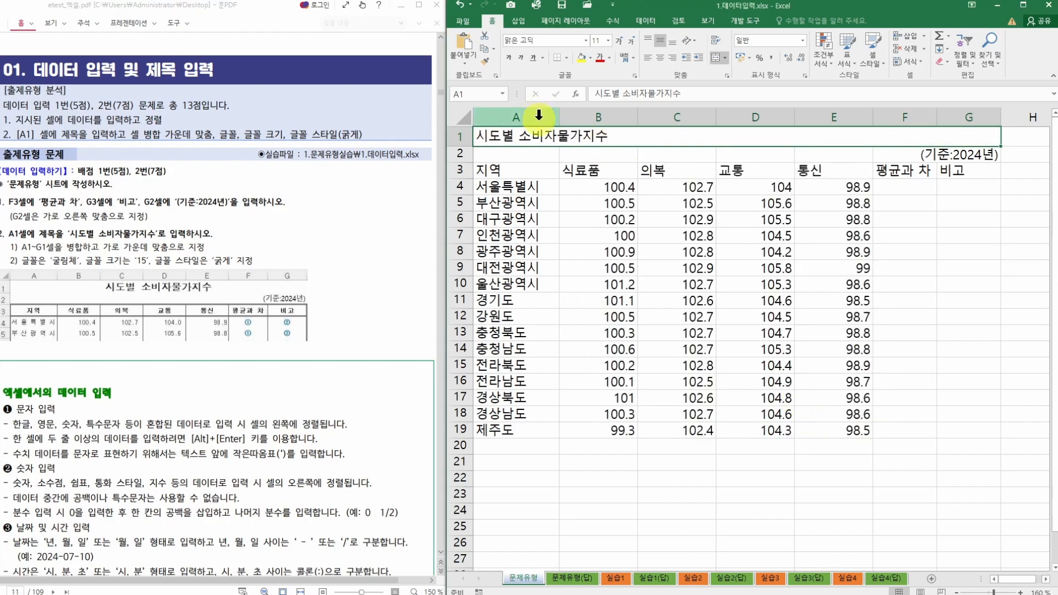
pyautogui.click(664, 58)
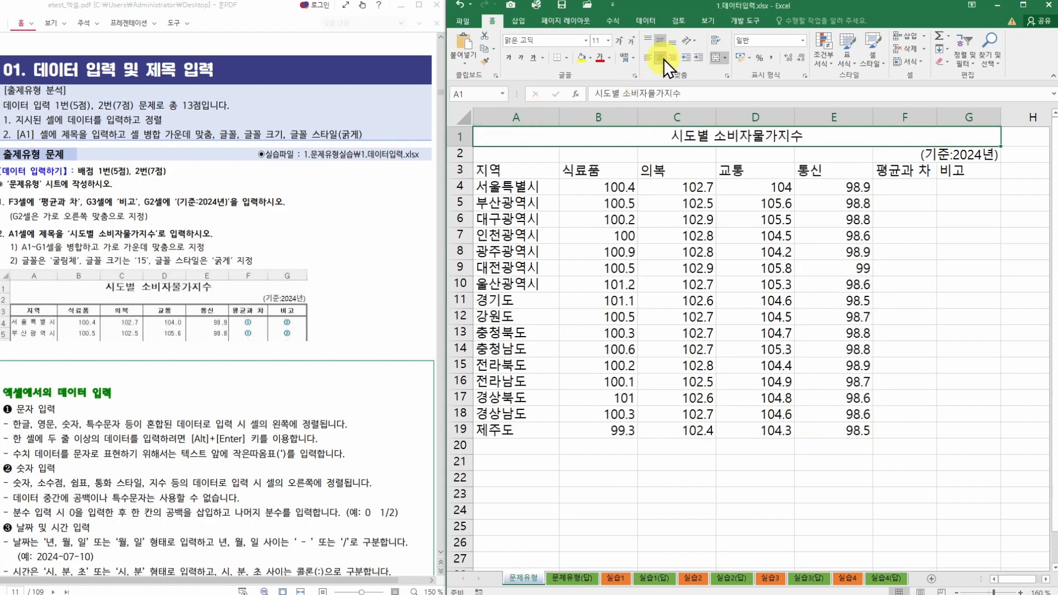
pyautogui.click(715, 56)
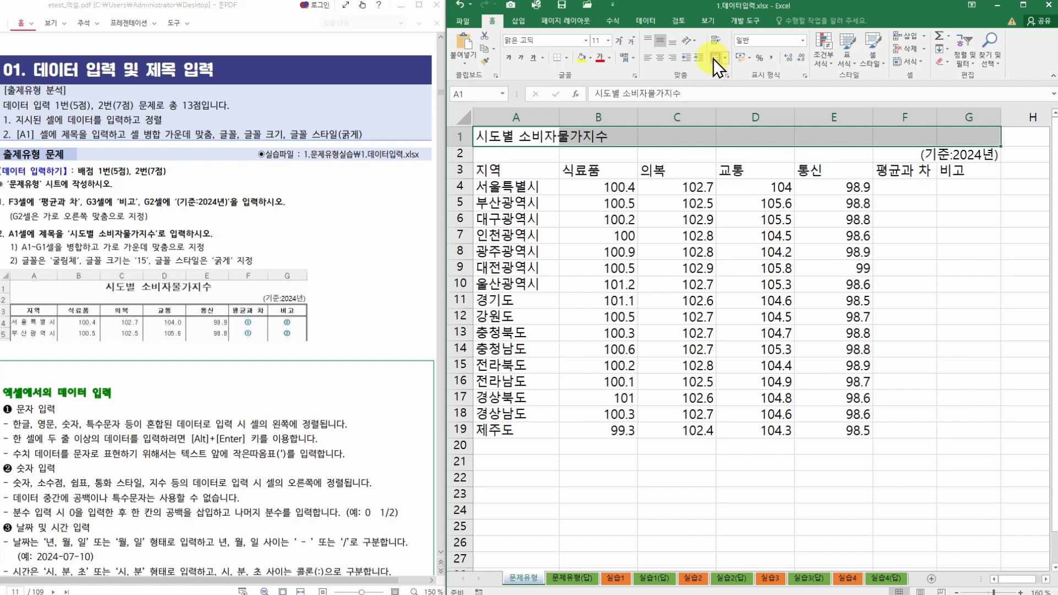
pyautogui.click(713, 59)
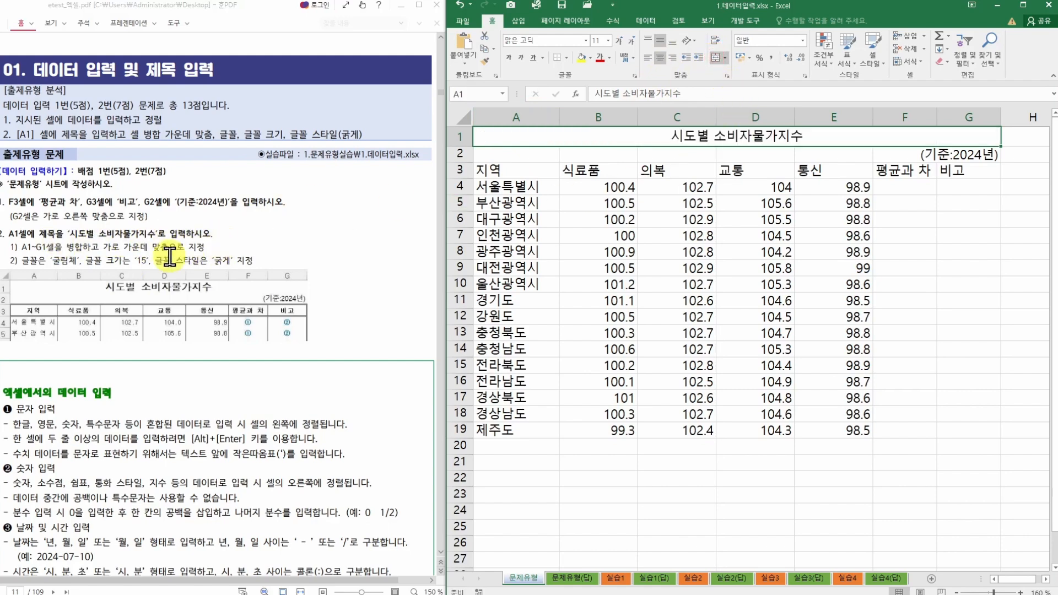
# Step: Set the title's font to 굴림체 at size 15
pyautogui.click(538, 40)
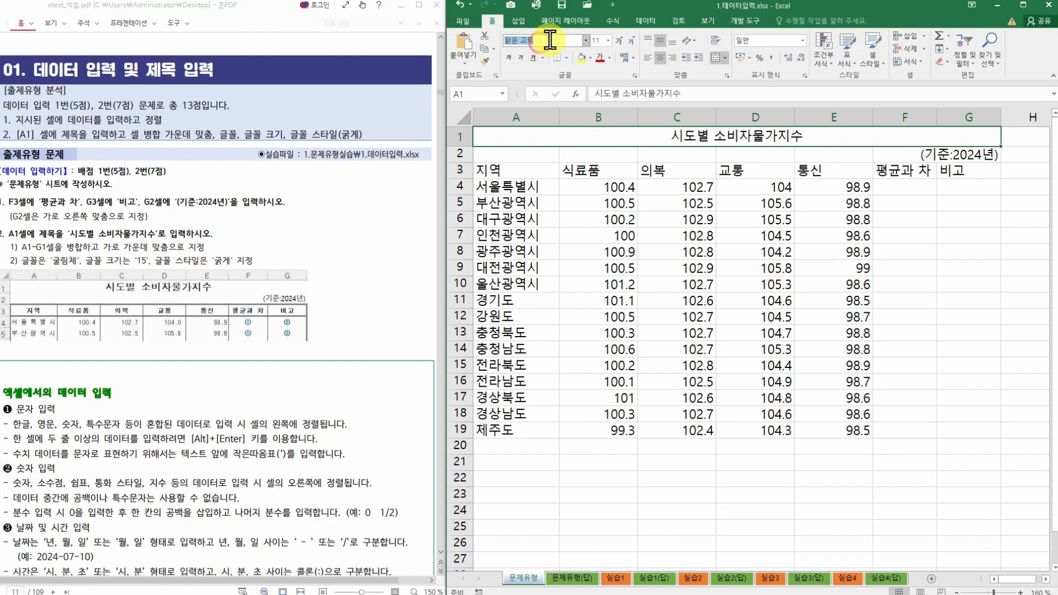
pyautogui.click(585, 41)
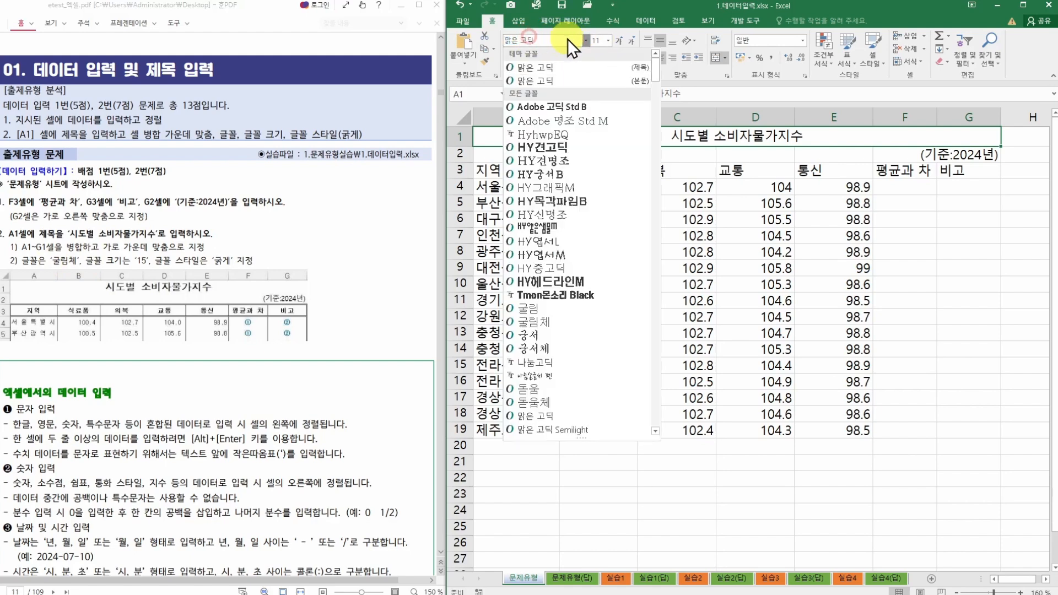
pyautogui.click(530, 40)
pyautogui.write('굴림체')
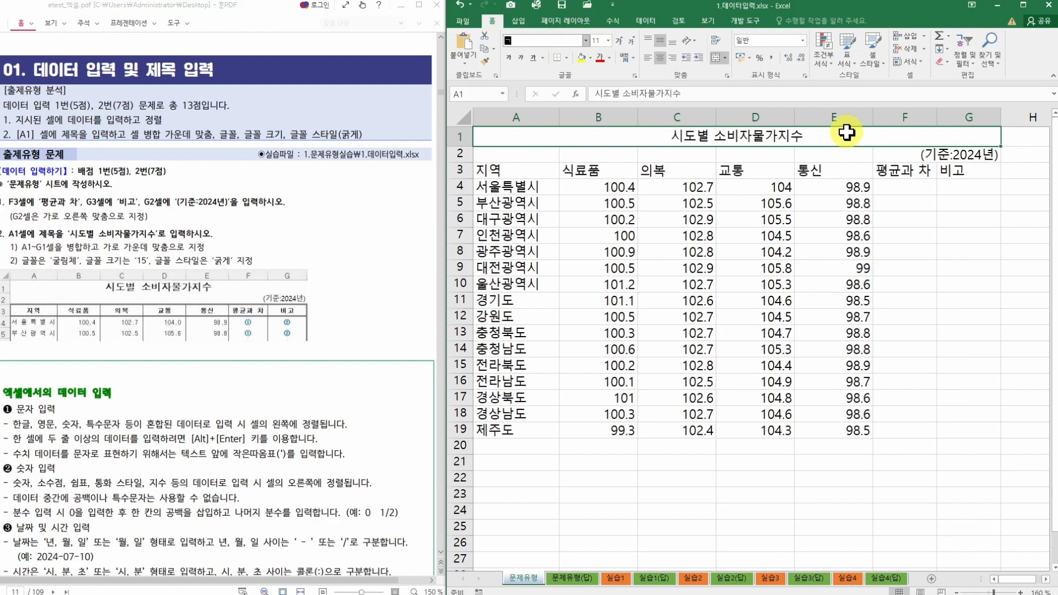
pyautogui.press('Return')
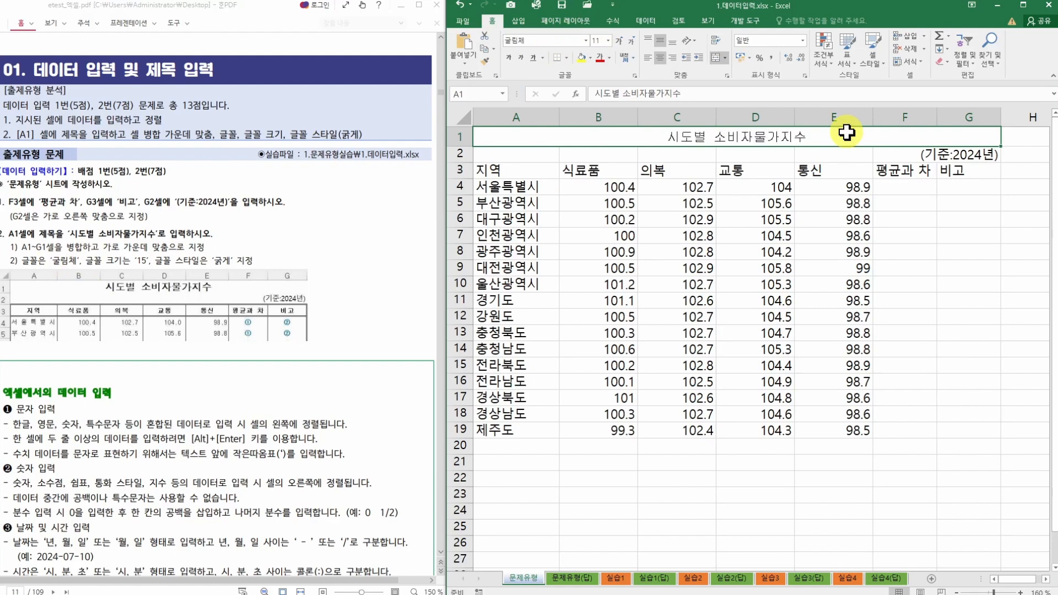
pyautogui.click(596, 40)
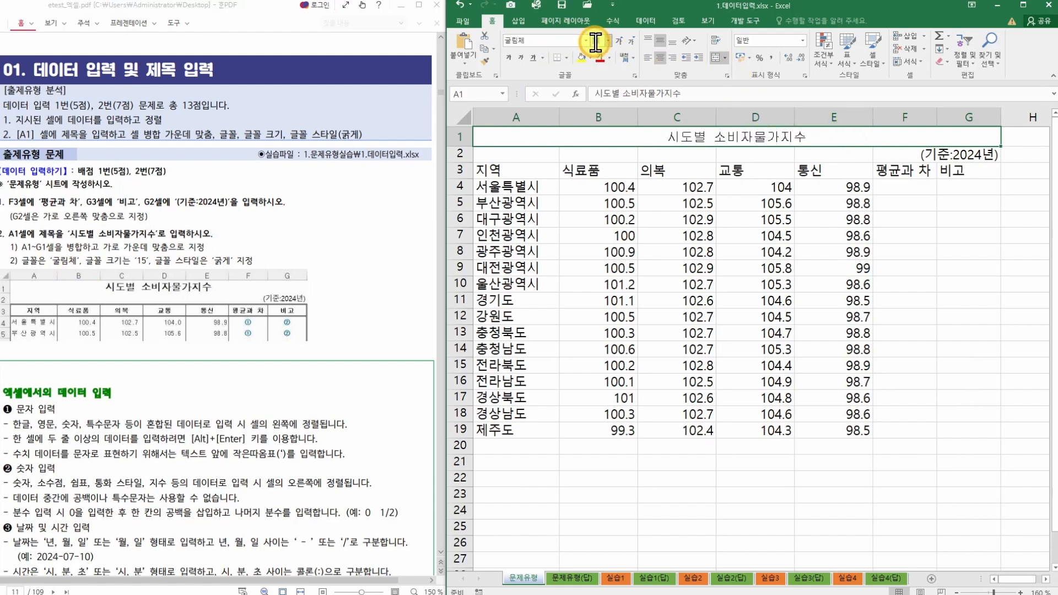
pyautogui.write('15')
pyautogui.press('Return')
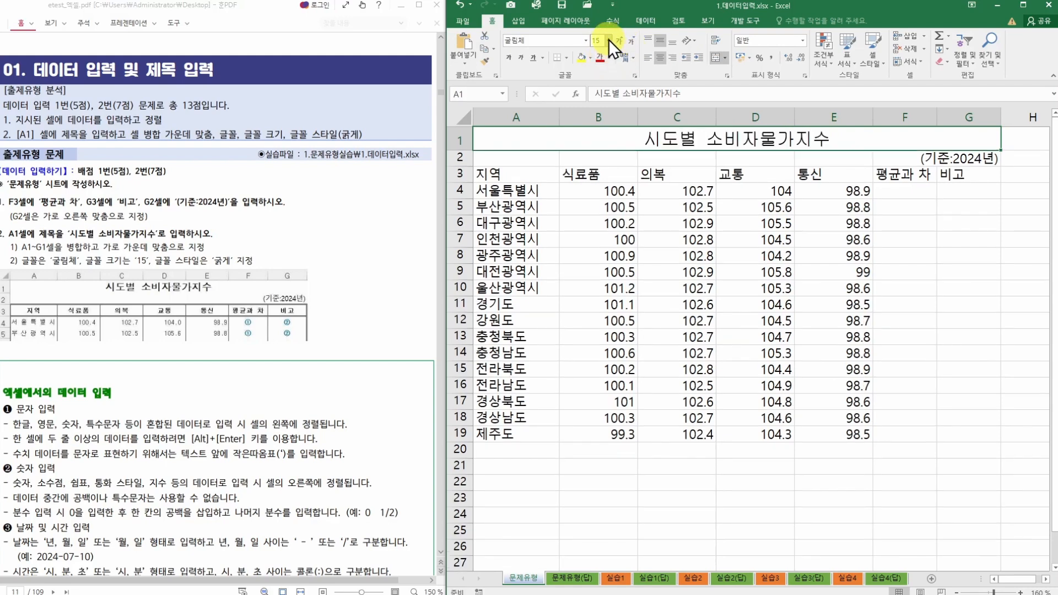
pyautogui.click(608, 39)
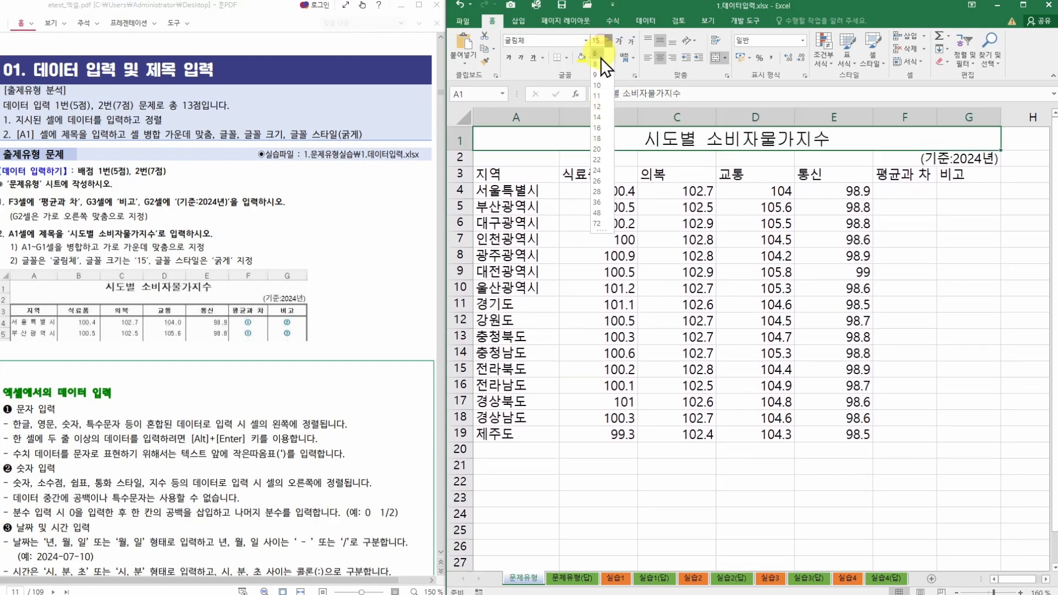
pyautogui.click(726, 255)
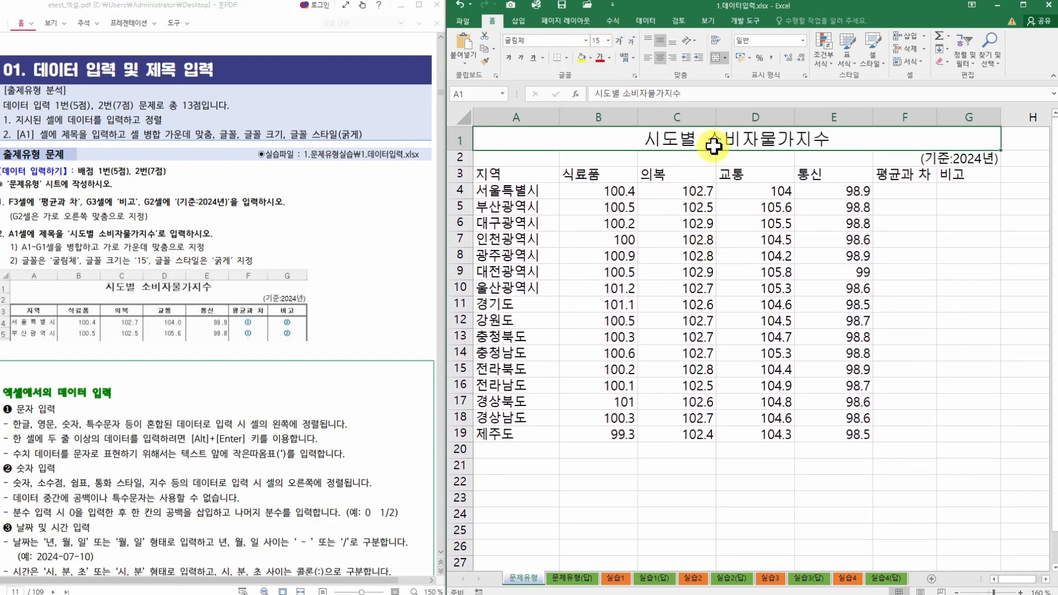
# Step: Make the title bold, leaving it without italic or underline
pyautogui.click(510, 62)
pyautogui.click(518, 61)
pyautogui.click(541, 59)
pyautogui.click(551, 70)
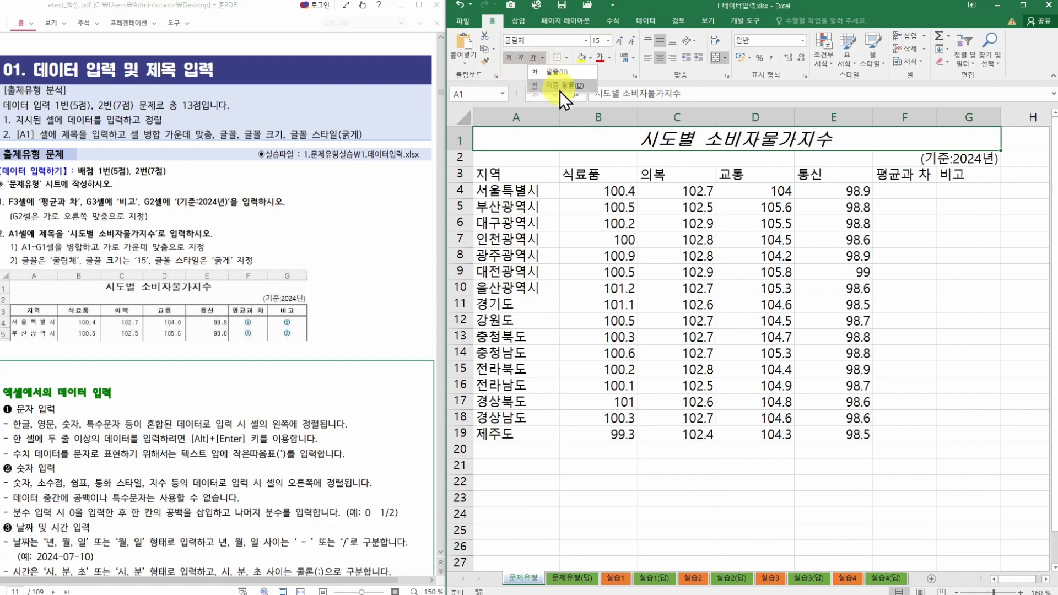
pyautogui.click(543, 59)
pyautogui.click(537, 84)
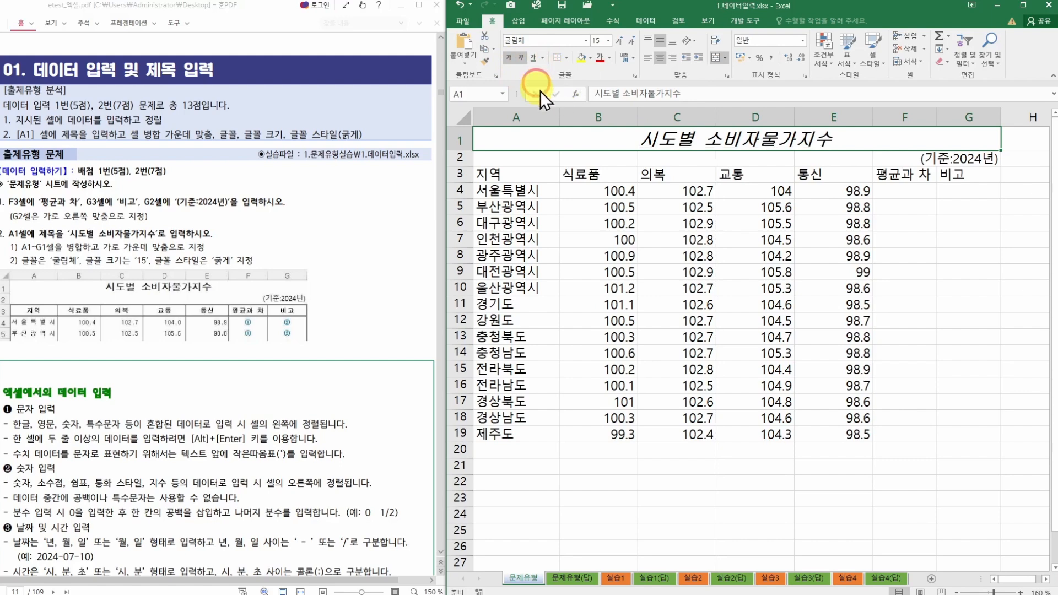
pyautogui.click(519, 58)
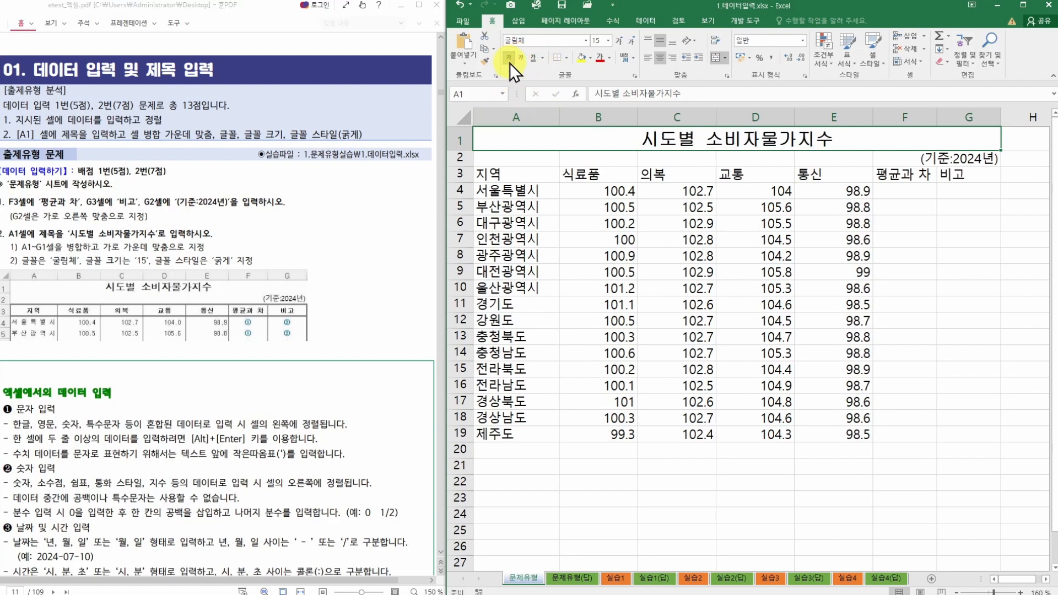
pyautogui.click(508, 57)
pyautogui.click(508, 57)
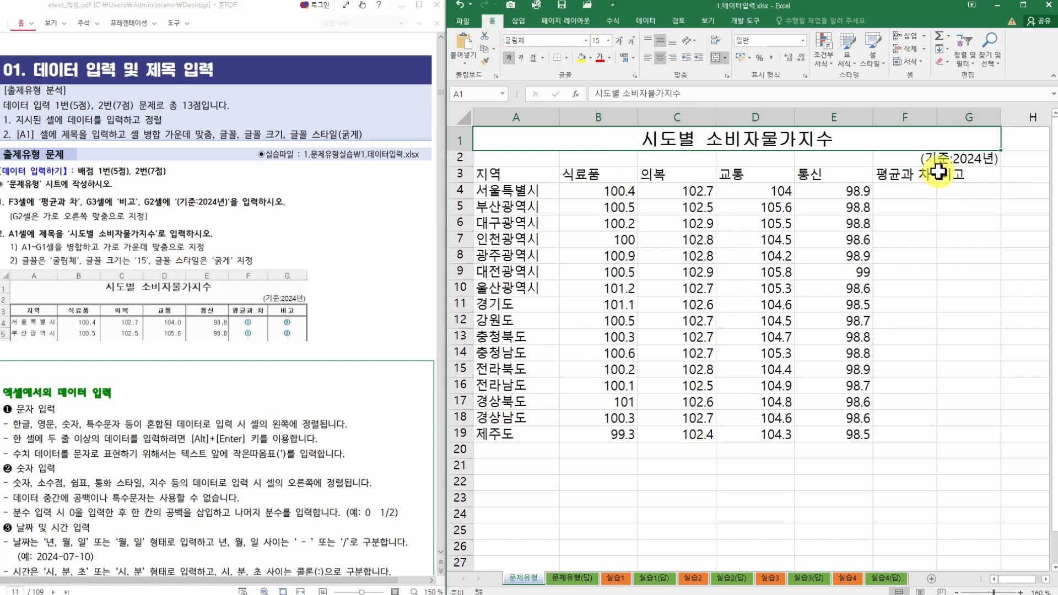
pyautogui.click(905, 165)
pyautogui.click(960, 161)
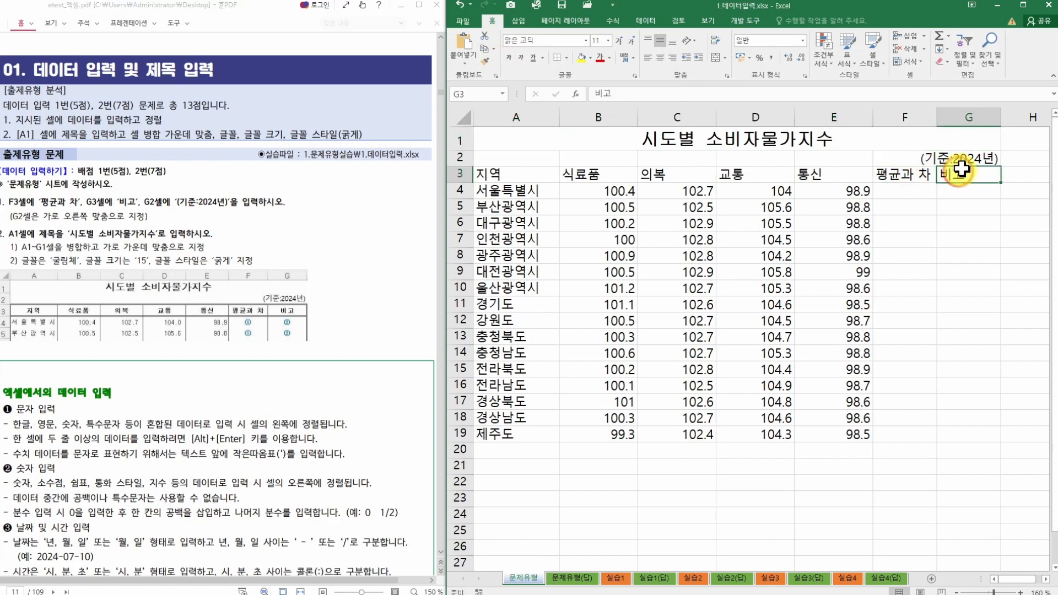
pyautogui.moveTo(903, 156); pyautogui.dragTo(980, 170)
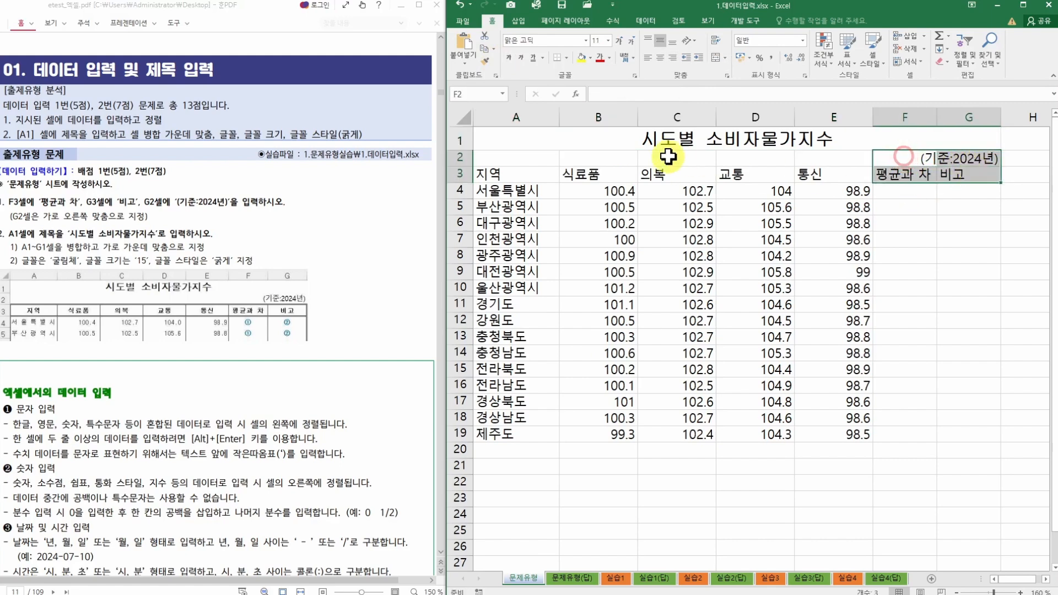
pyautogui.click(666, 138)
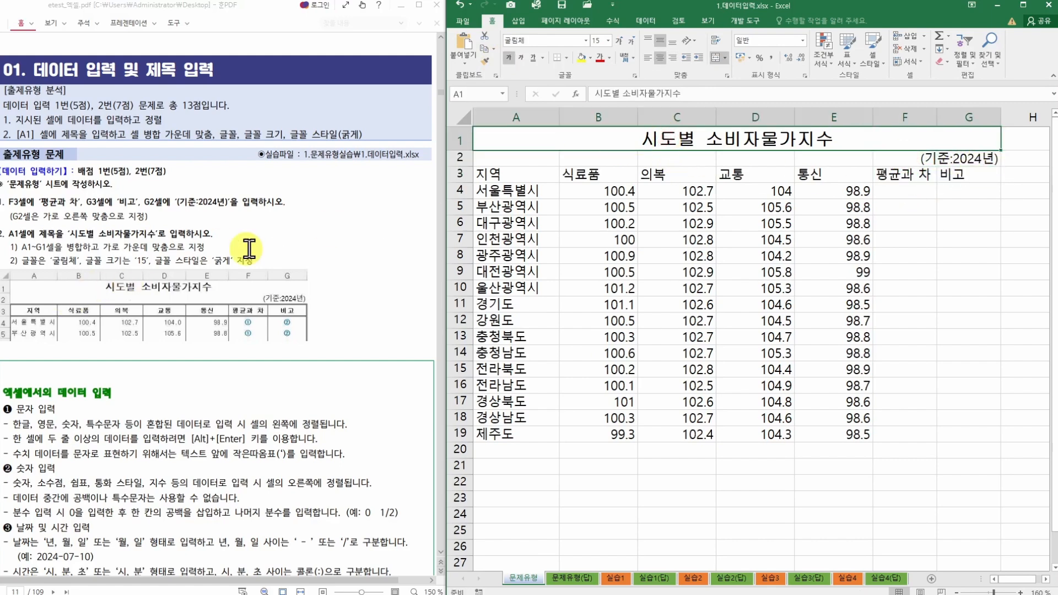
pyautogui.moveTo(542, 144)
pyautogui.mouseDown()
pyautogui.moveTo(957, 151)
pyautogui.moveTo(975, 165)
pyautogui.mouseUp()
pyautogui.click(979, 158)
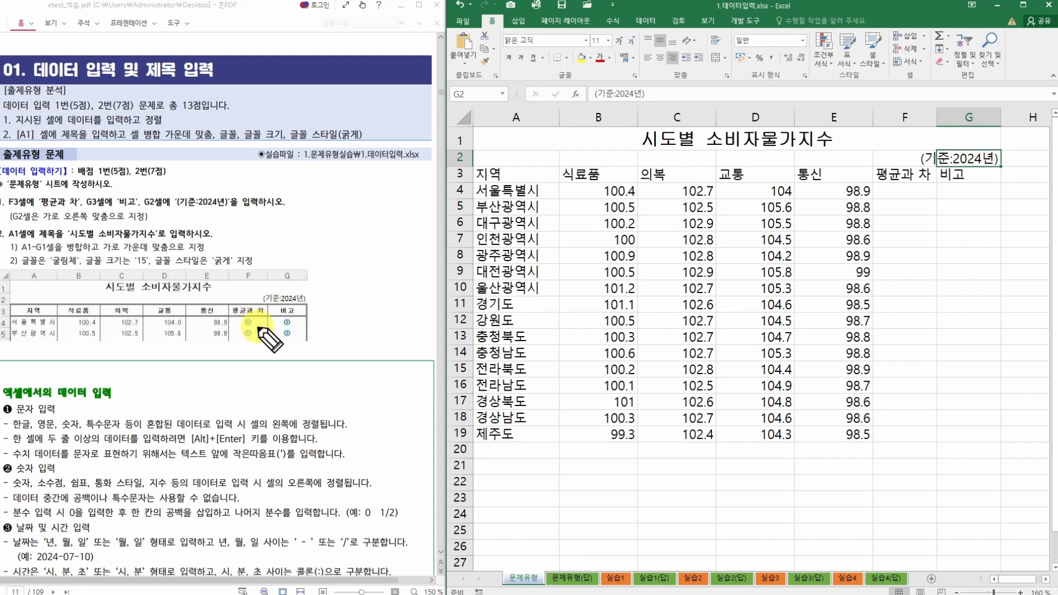
pyautogui.moveTo(264, 310)
pyautogui.mouseDown()
pyautogui.moveTo(237, 331)
pyautogui.moveTo(266, 319)
pyautogui.mouseUp()
pyautogui.moveTo(284, 305); pyautogui.dragTo(285, 305)
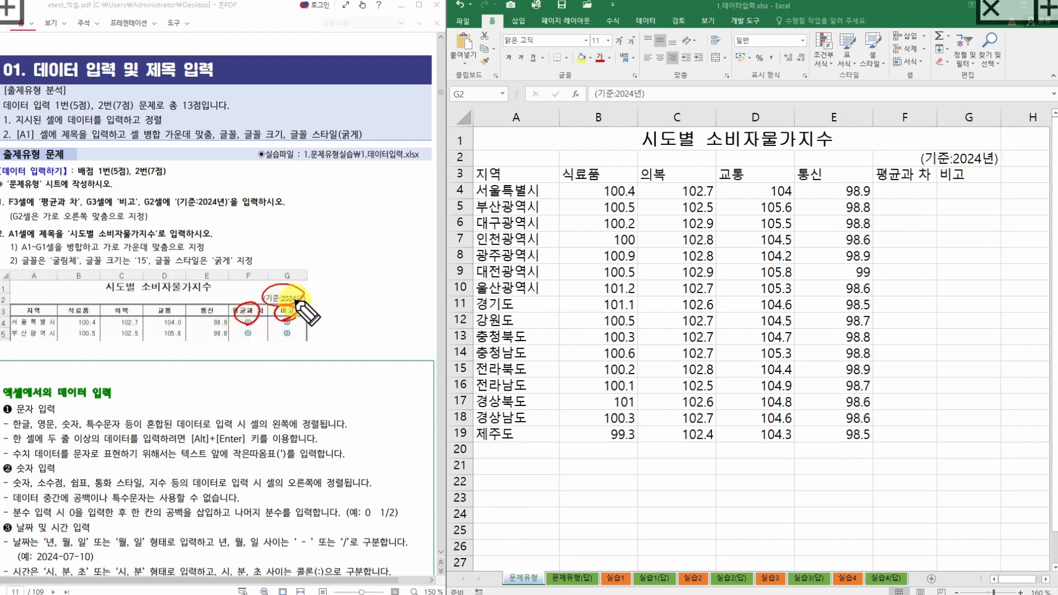
pyautogui.moveTo(150, 303); pyautogui.dragTo(160, 299)
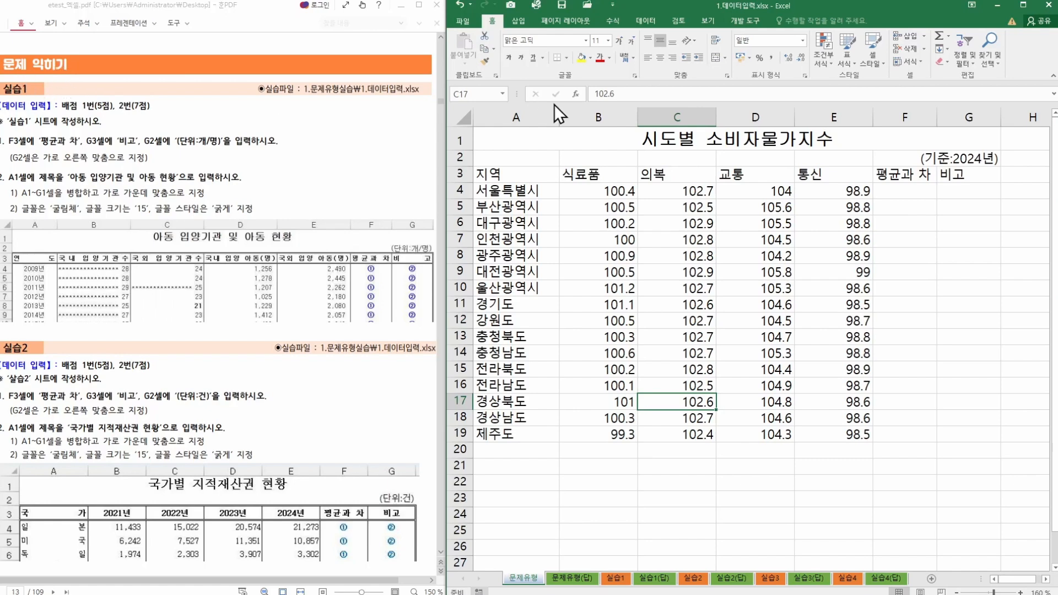
# Step: On the 실습1 sheet, enter 평균과 차 in cell F3
pyautogui.click(623, 580)
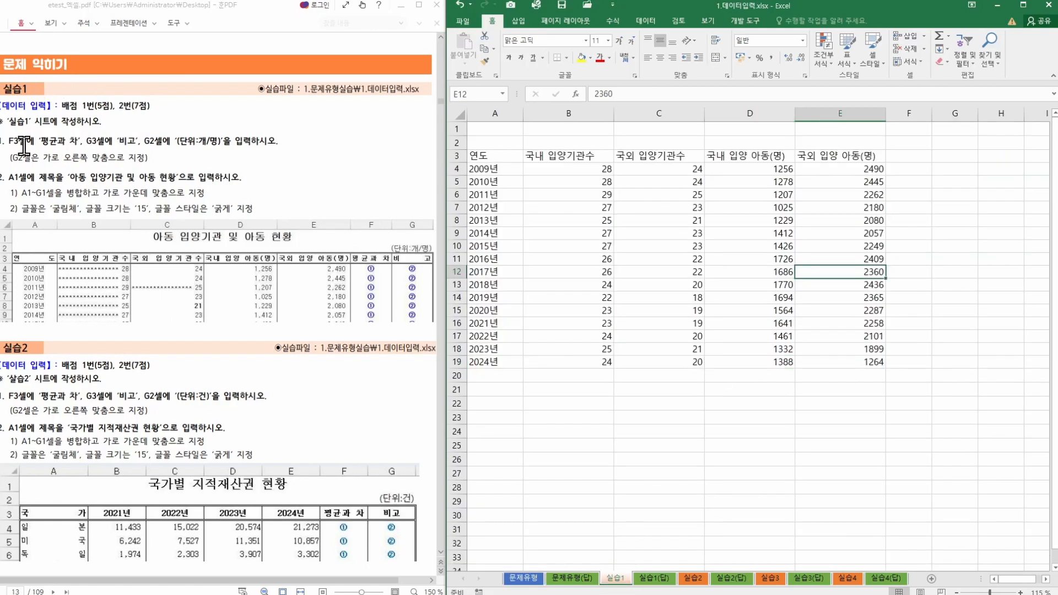
pyautogui.moveTo(10, 144); pyautogui.dragTo(282, 144)
pyautogui.click(127, 143)
pyautogui.click(149, 146)
pyautogui.click(919, 156)
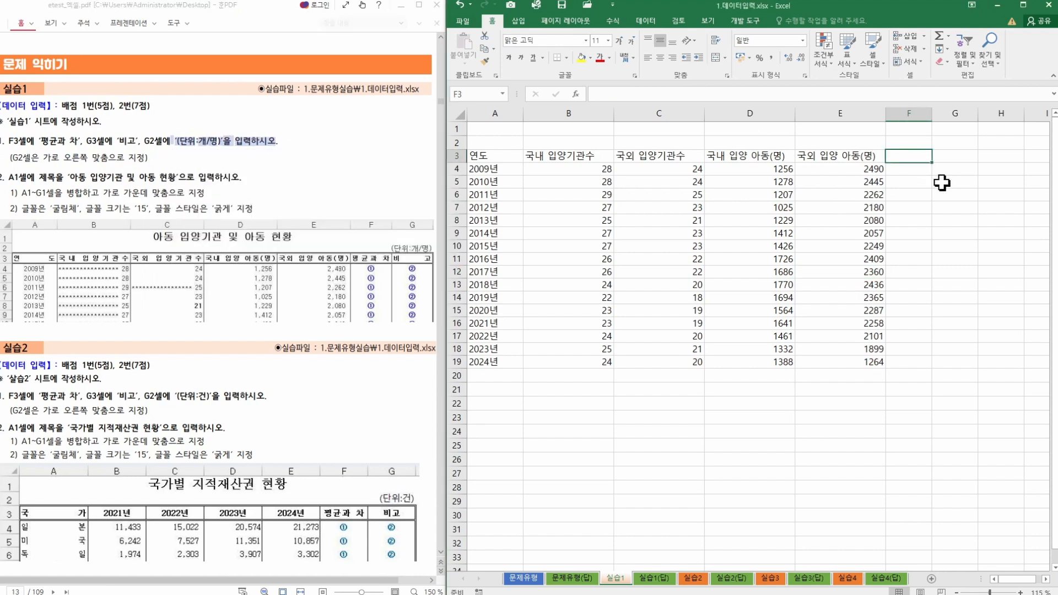
pyautogui.write('ㅍㅕㅇㄱㅠㄴㄱㅗㅏ ㅊㅏ')
pyautogui.press('Return')
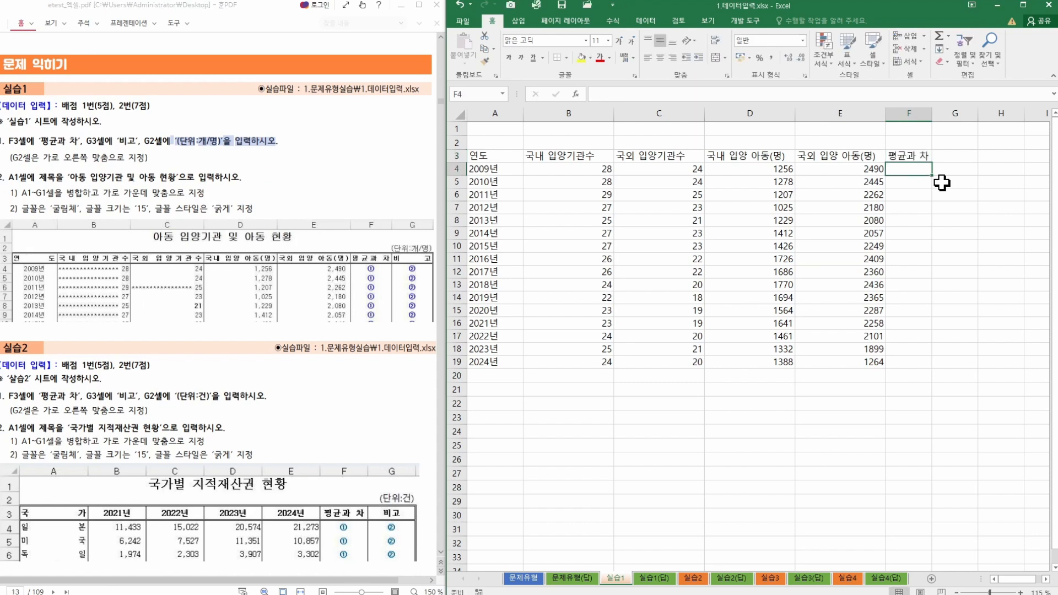
# Step: Enter 비고 in G3 and recheck the 평균과 차 text in F3
pyautogui.click(949, 157)
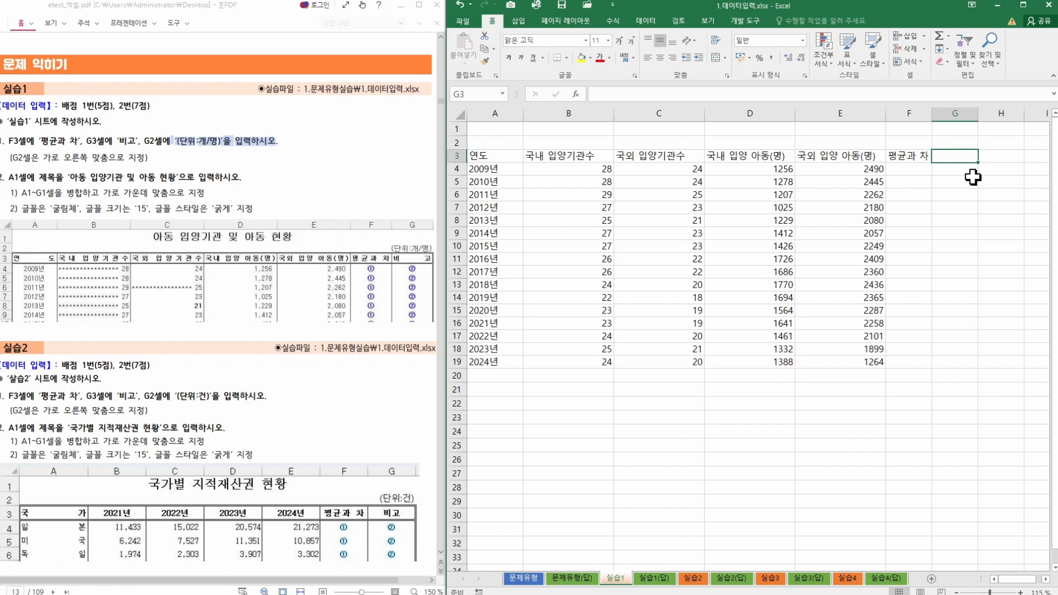
pyautogui.write('비고')
pyautogui.press('Return')
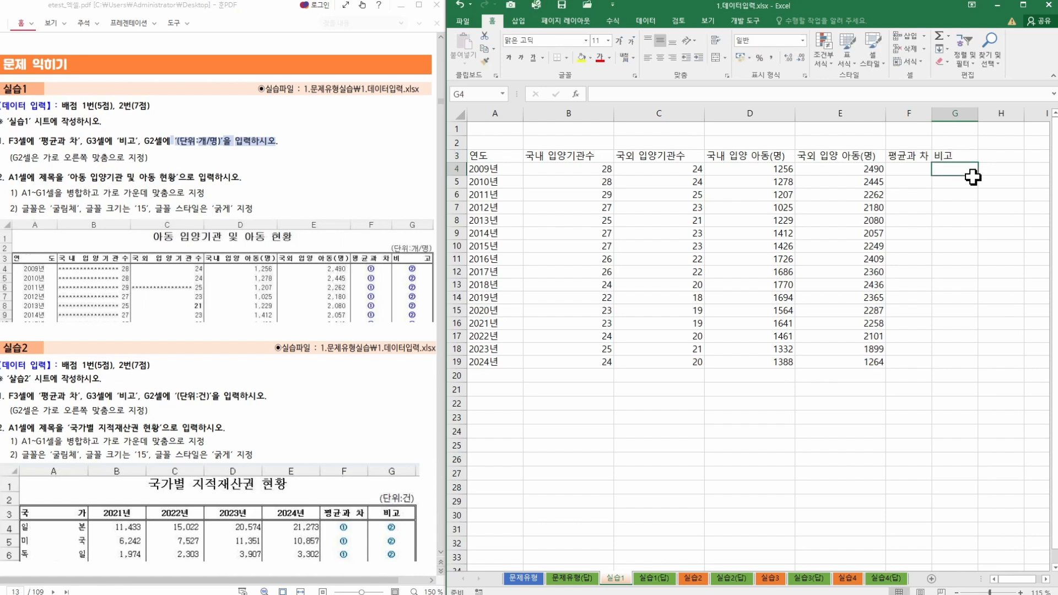
pyautogui.doubleClick(920, 155)
pyautogui.click(944, 175)
pyautogui.click(916, 159)
pyautogui.moveTo(656, 90); pyautogui.dragTo(555, 94)
pyautogui.click(928, 232)
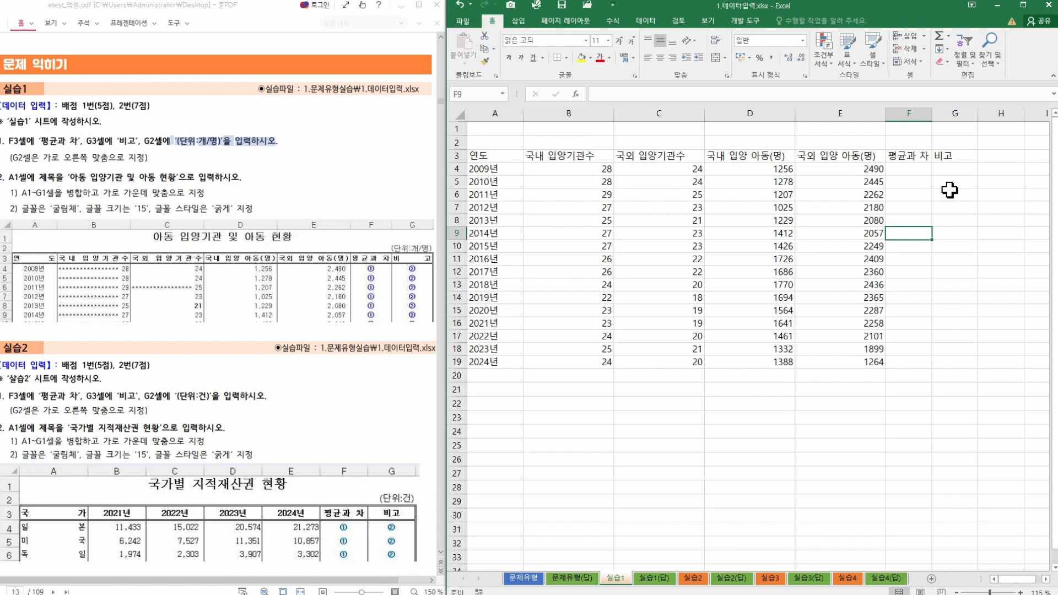
# Step: Enter the unit note (단위:개/명) in G2
pyautogui.click(955, 143)
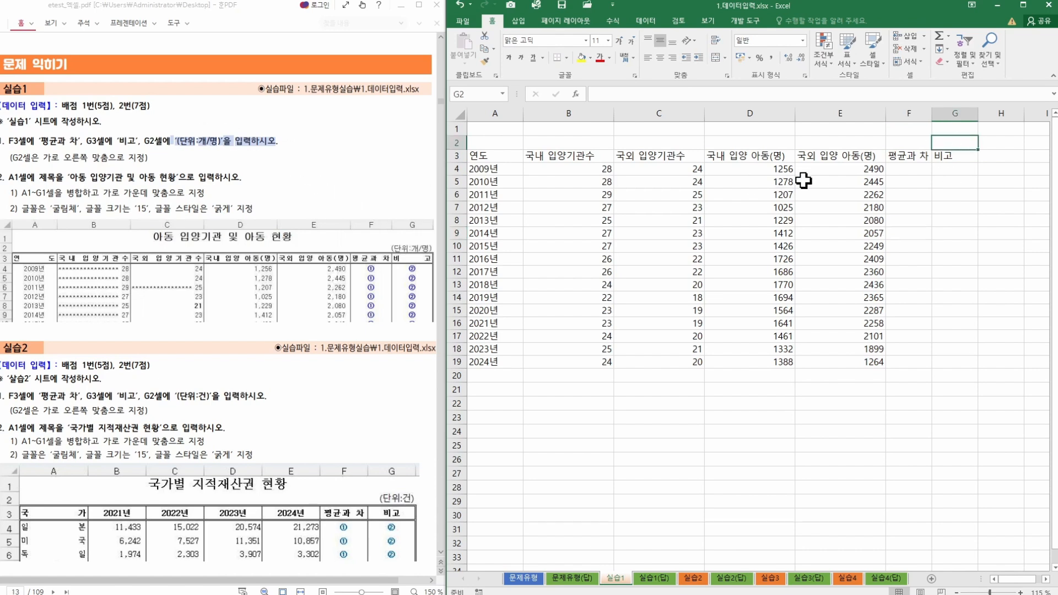
pyautogui.write('(단ㅇ')
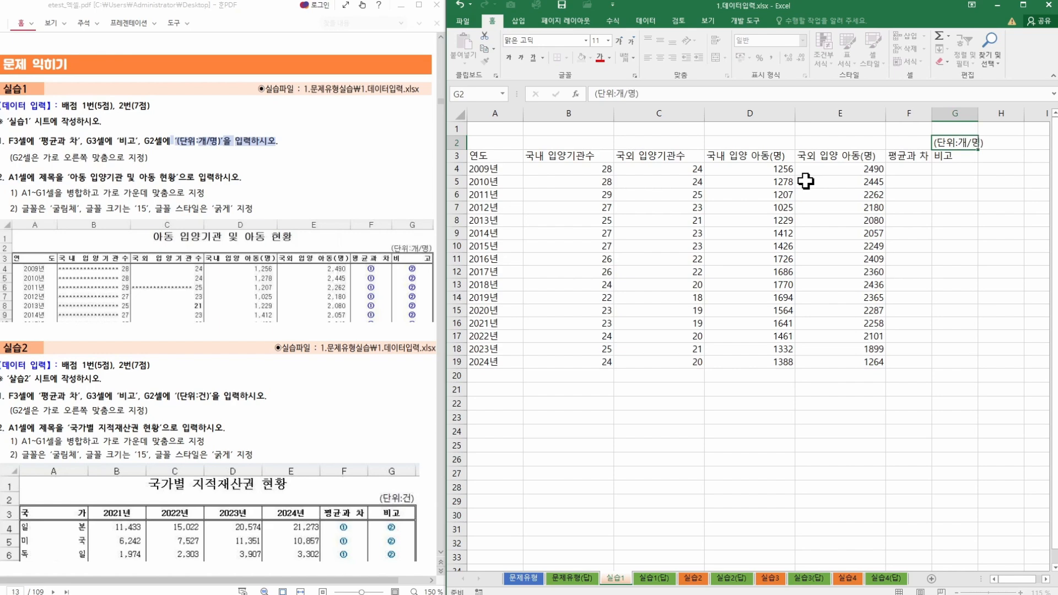
pyautogui.hotkey('ctrl', 'Return')
pyautogui.moveTo(42, 158); pyautogui.dragTo(146, 159)
pyautogui.click(960, 142)
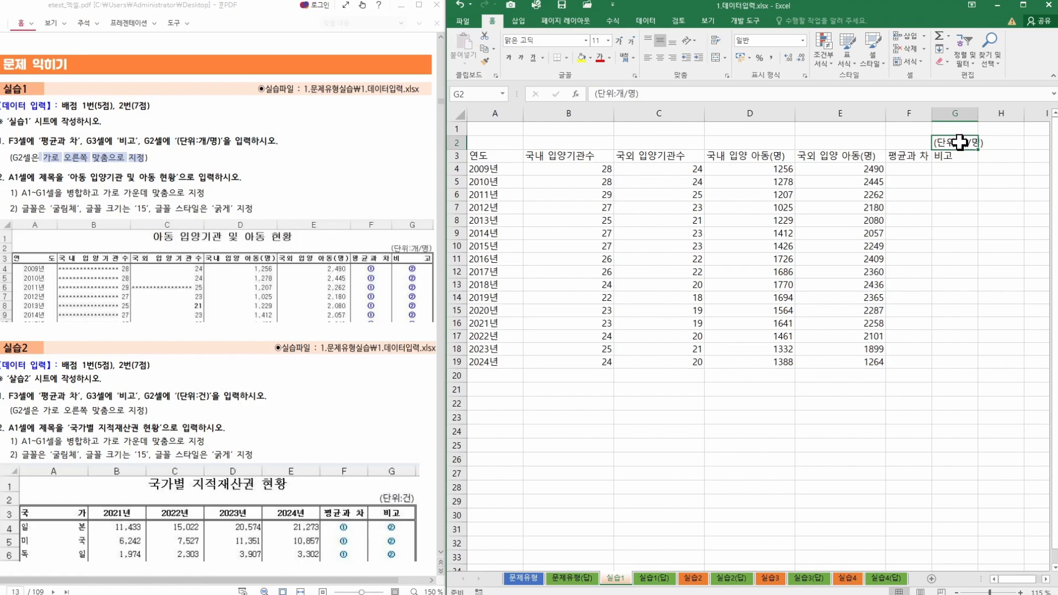